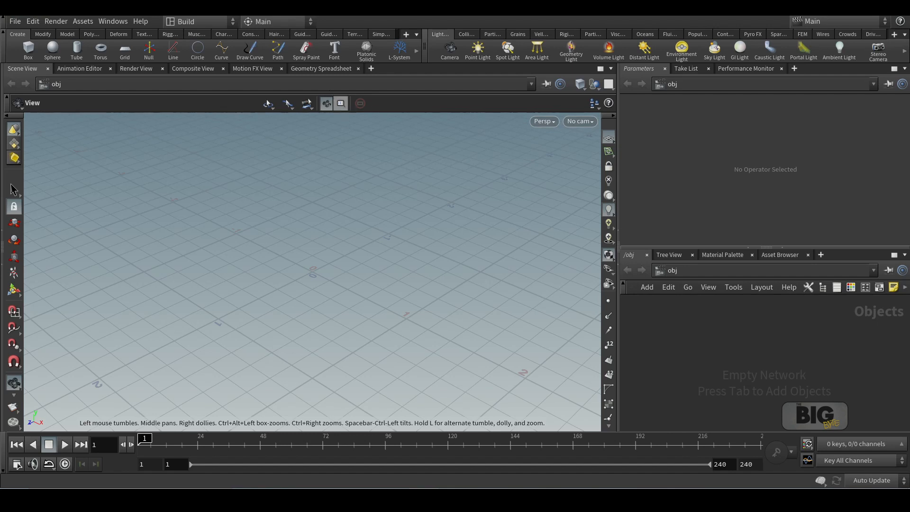
Create a Geometry object in the empty obj network and go inside it
key("Tab")
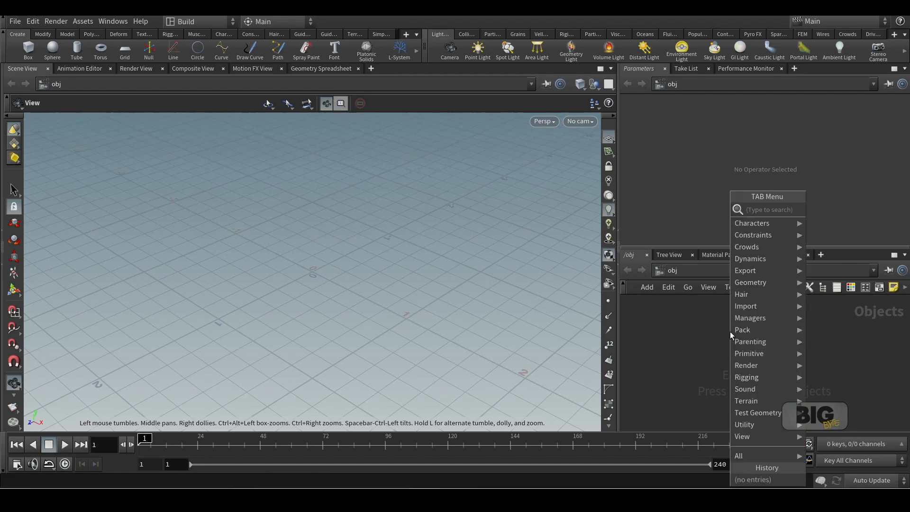
type("geo")
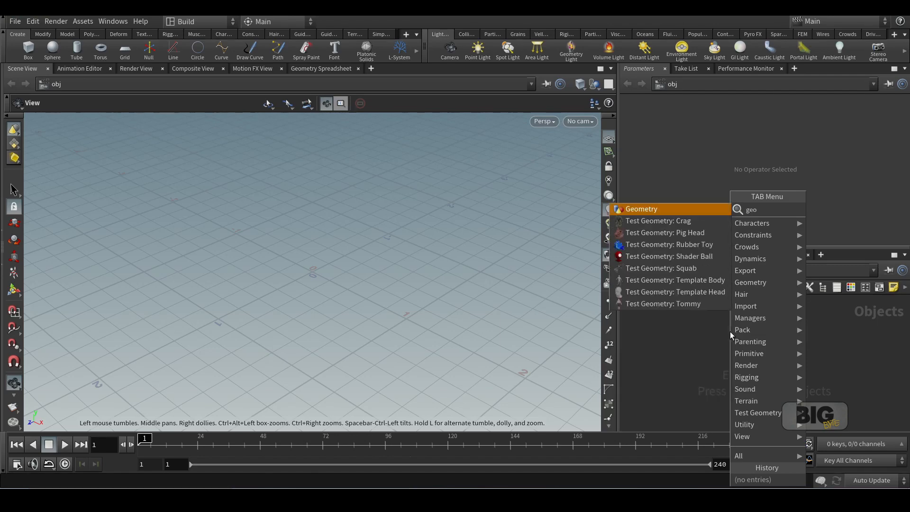
key("Return")
left_click(730, 331)
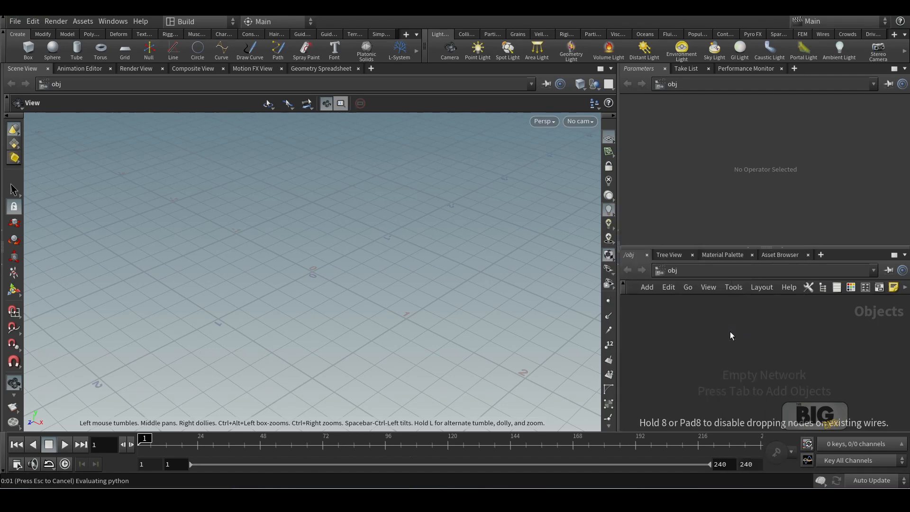
double_click(730, 333)
Add a box node inside the geometry network and display it
key("Tab")
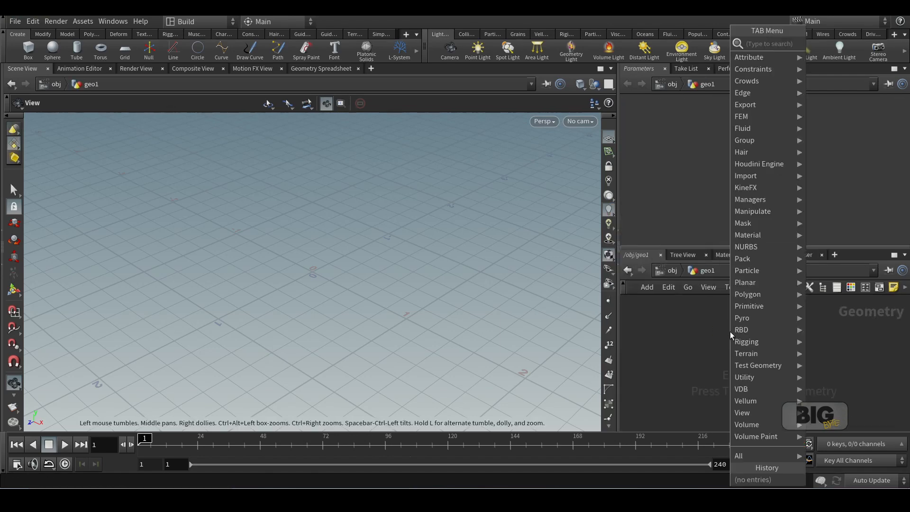
type("box")
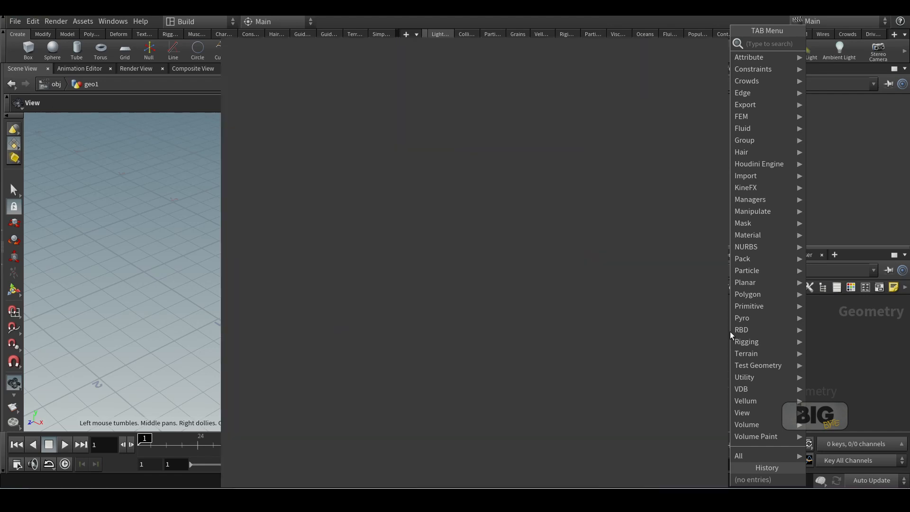
key("Return")
left_click(730, 331)
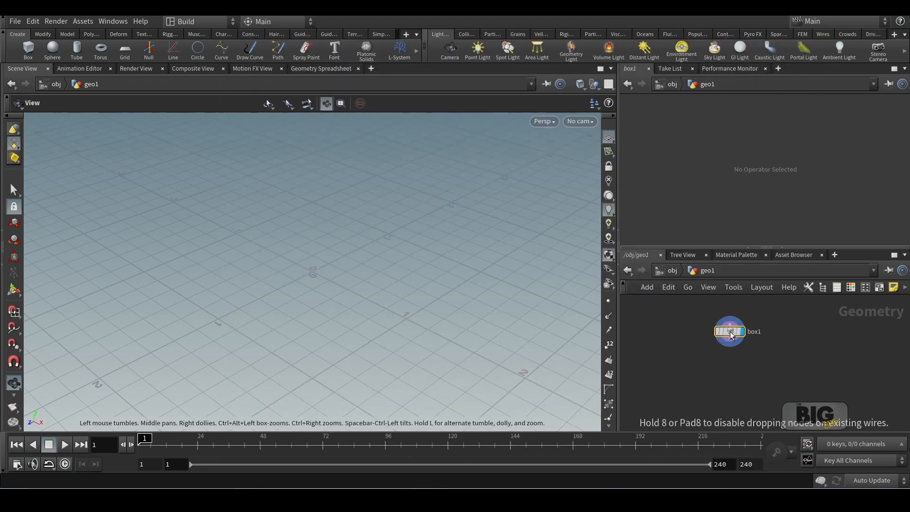
left_click(738, 335)
Add a Transform node fed by the box's output, place it below the box, and display it
left_click_drag(409, 236, 268, 237)
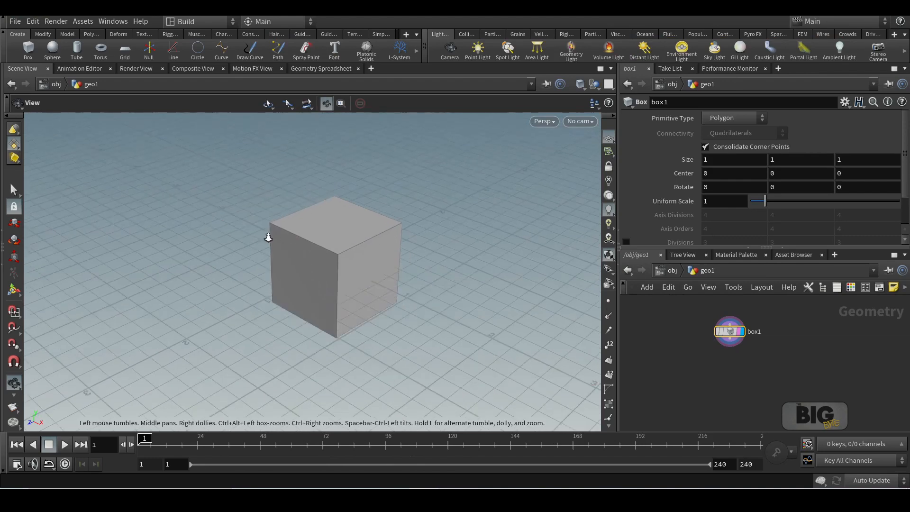
right_click_drag(268, 237, 242, 241)
left_click_drag(317, 259, 430, 229)
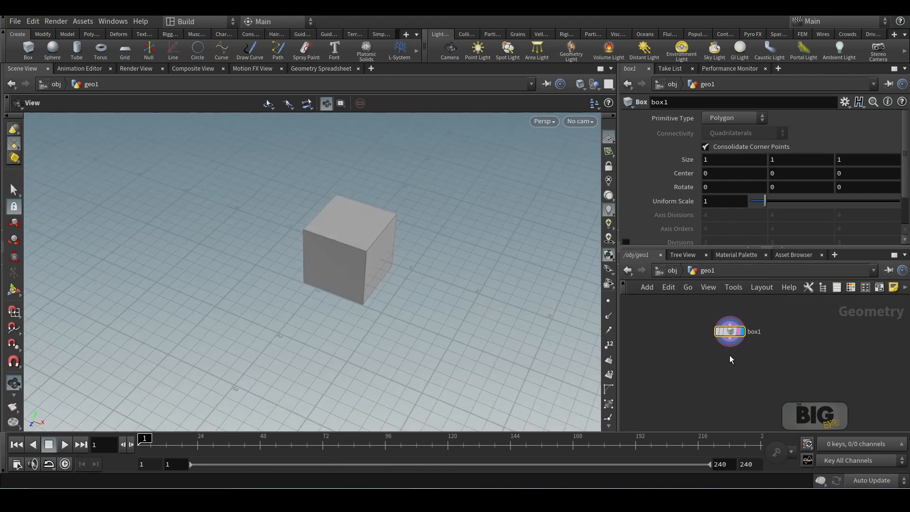
key("Tab")
type("trans")
key("Return")
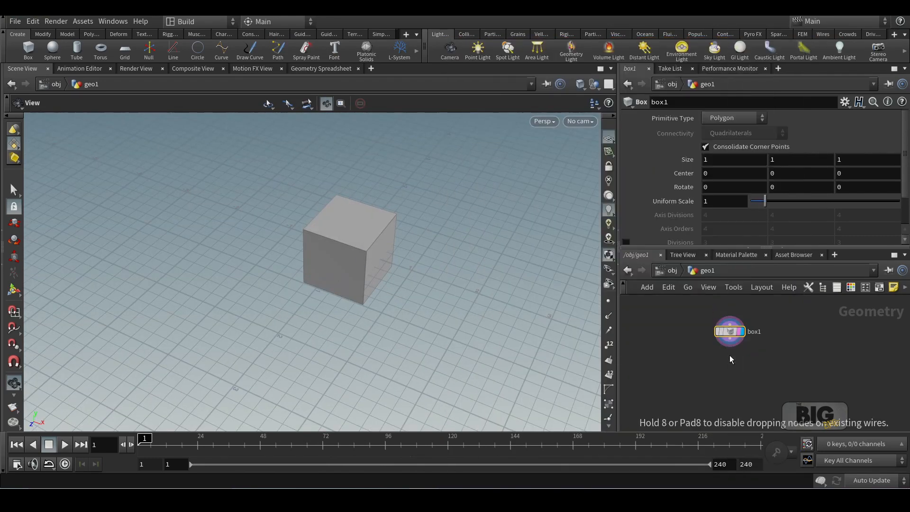
left_click(730, 359)
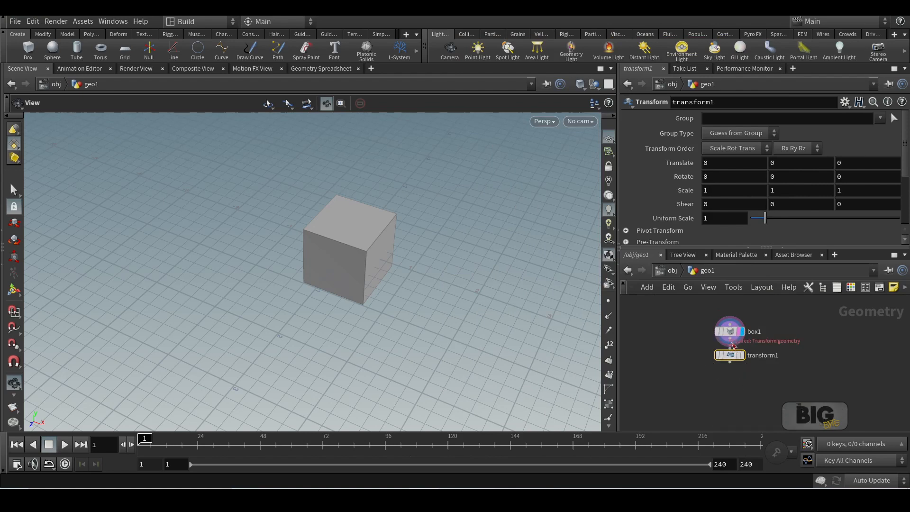
left_click_drag(730, 355, 730, 370)
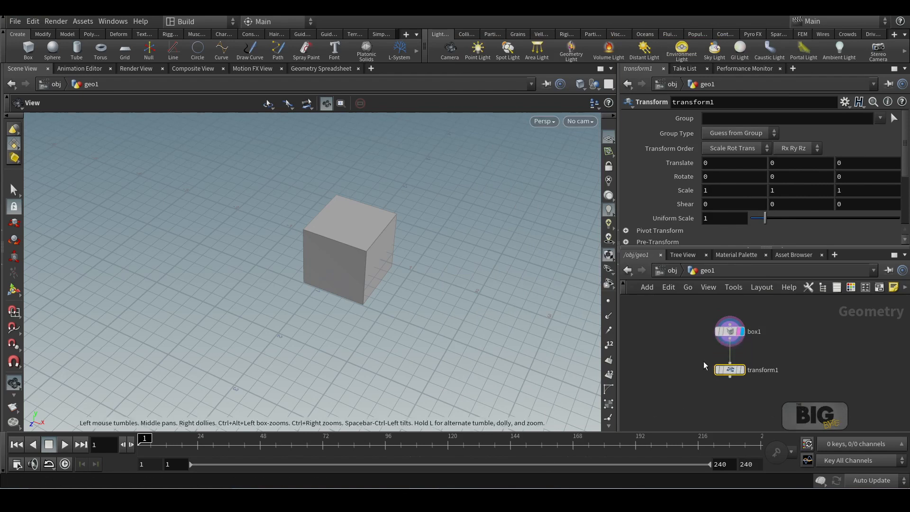
middle_click_drag(807, 355, 794, 329)
scroll(785, 347, "down", 2)
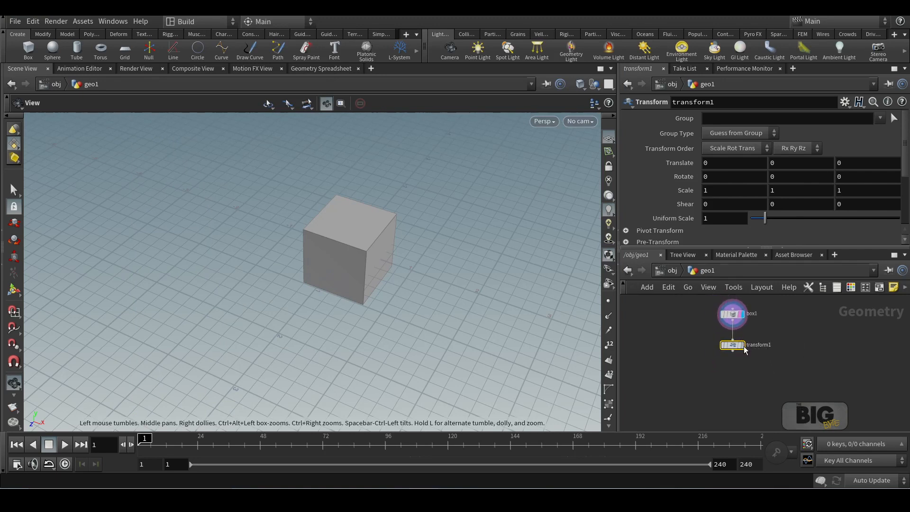
mouse_move(737, 353)
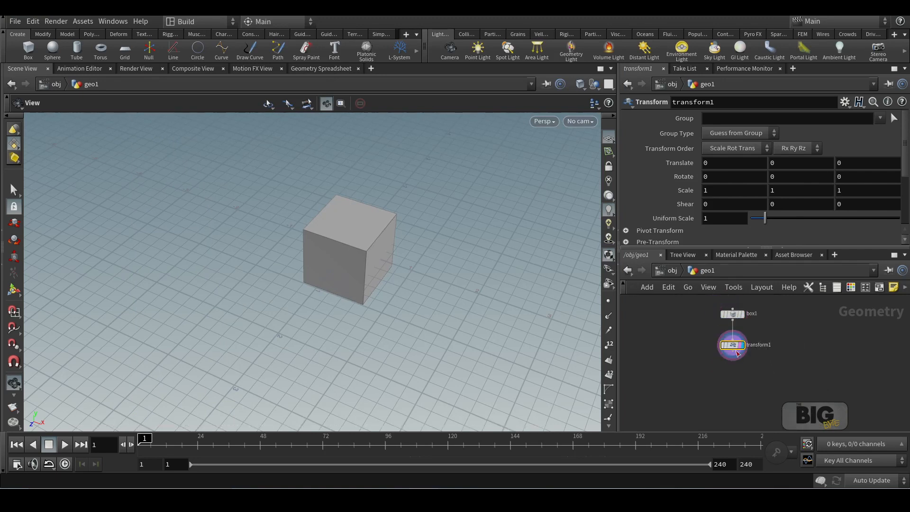
Scale the box into a thin wall of 7.8 in X, 4.6 in Y and 0.35 in Z
scroll(768, 358, "up", 3)
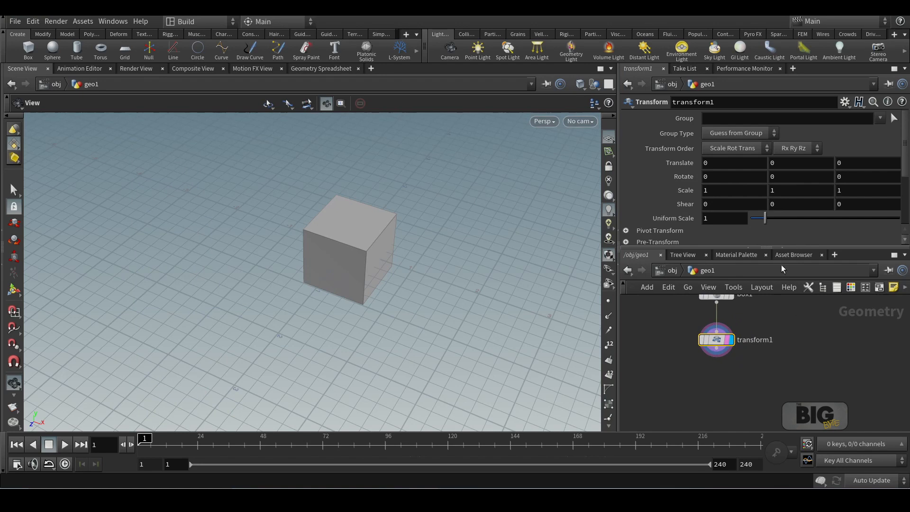
mouse_move(784, 190)
middle_mouse_down()
mouse_move(782, 204)
mouse_move(800, 204)
mouse_move(784, 192)
middle_mouse_up()
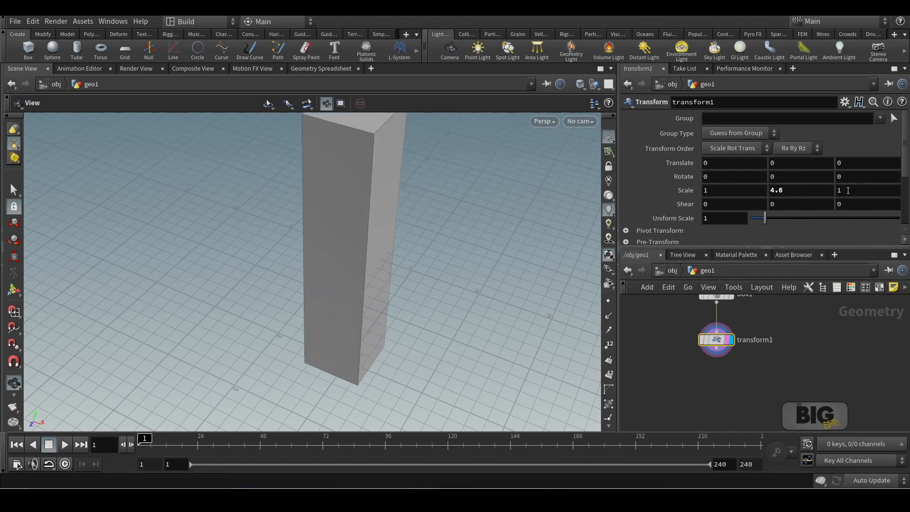
middle_click_drag(848, 190, 792, 190)
middle_click_drag(728, 194, 167, 262)
Raise the wall by setting the transform's Y translation to 2.3
left_click_drag(524, 245, 546, 205)
right_click_drag(546, 205, 317, 252)
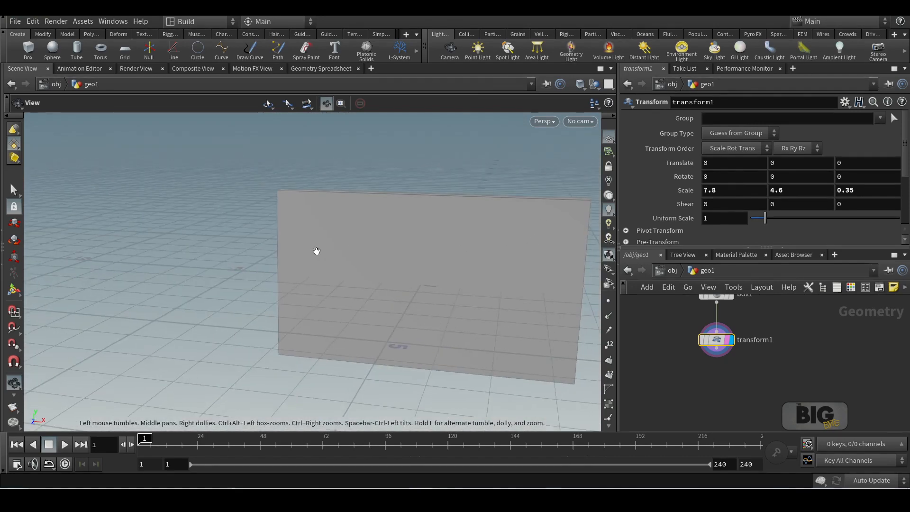
left_click_drag(317, 252, 406, 257)
left_click_drag(419, 293, 359, 333)
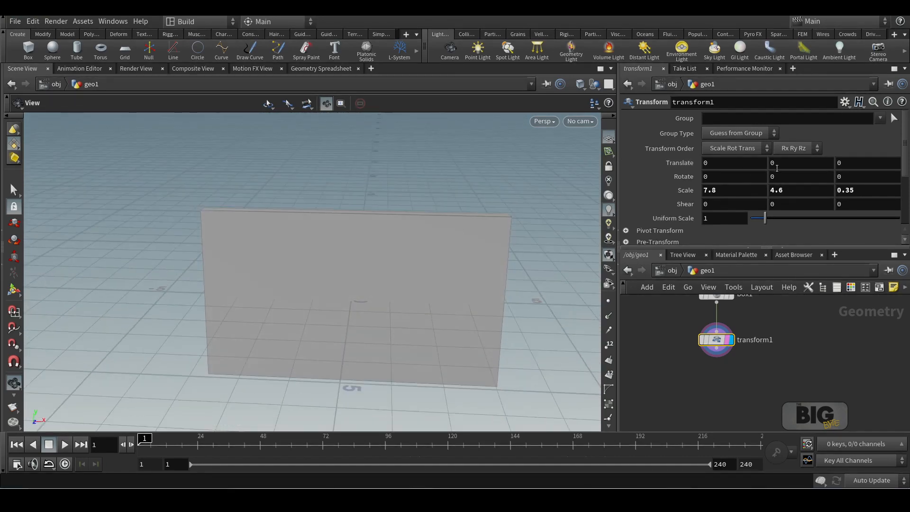
left_click(777, 166)
type("2.3")
key("Return")
Add a Voronoi Fracture node, feed the transformed wall into its first input, and display it
left_click_drag(507, 239, 513, 302)
left_click_drag(349, 310, 384, 307)
scroll(758, 356, "down", 4)
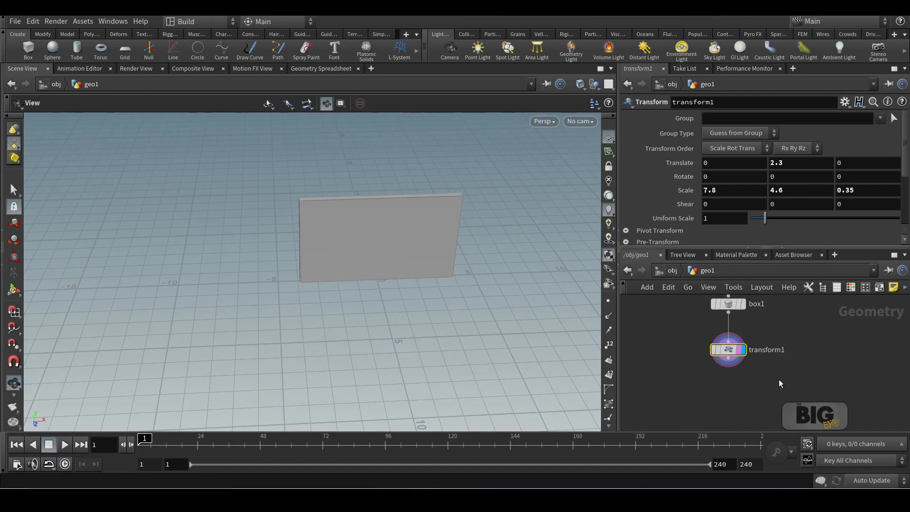
key("Tab")
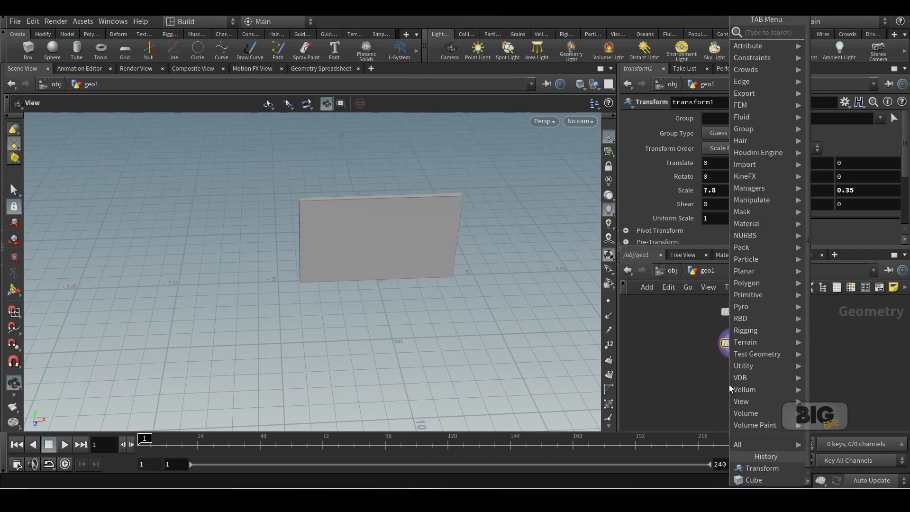
type("vorono")
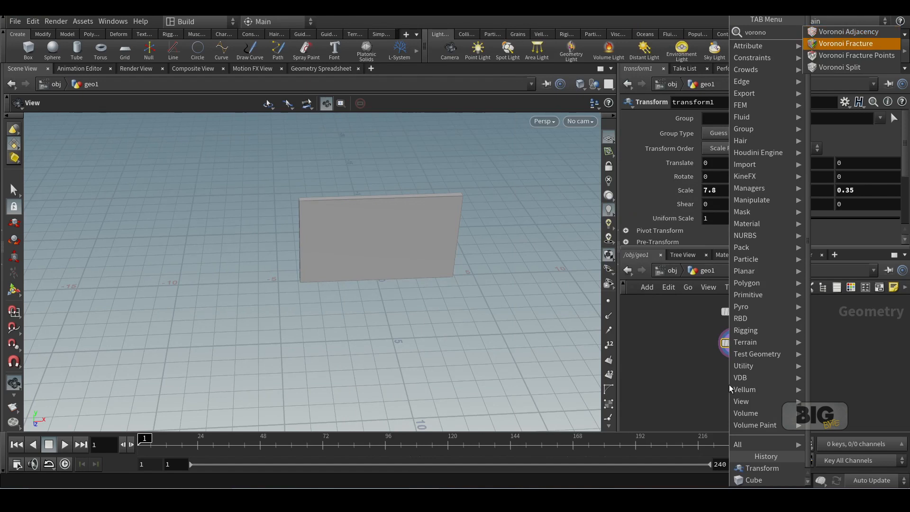
key("Return")
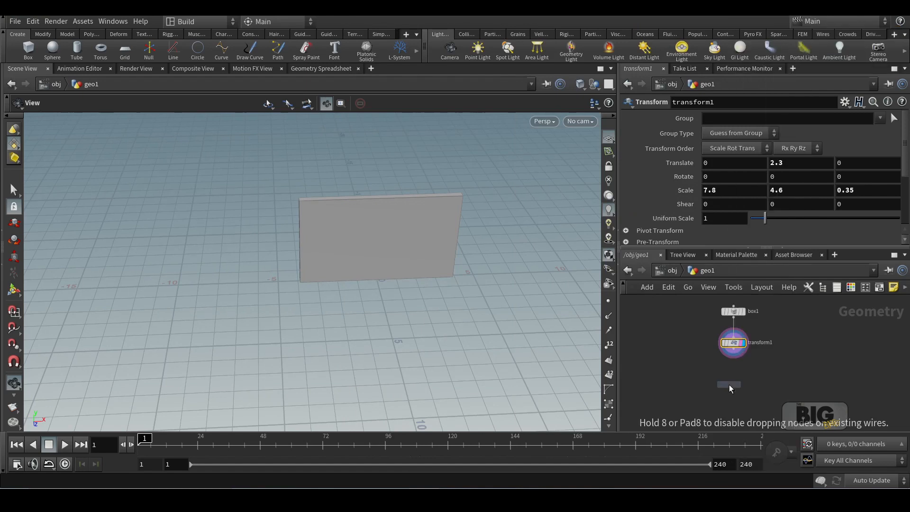
left_click(729, 385)
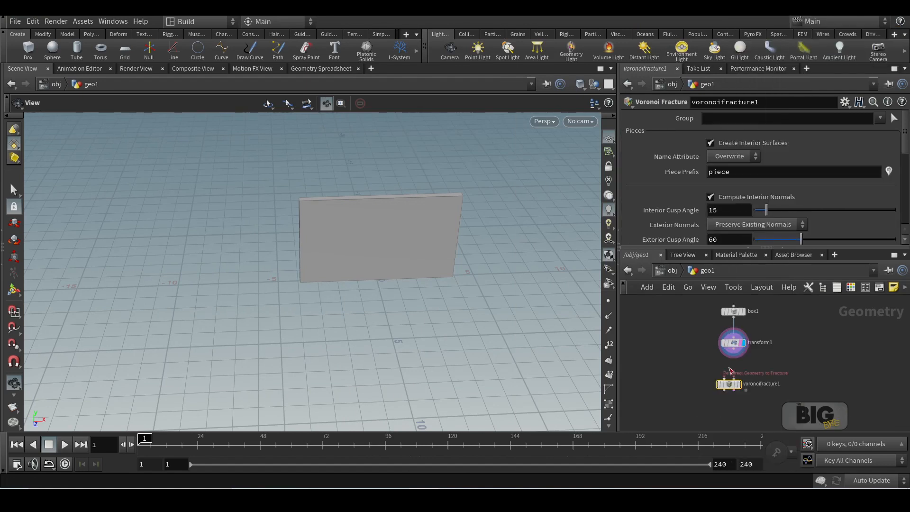
left_click(736, 351)
left_click(729, 379)
left_click(741, 371)
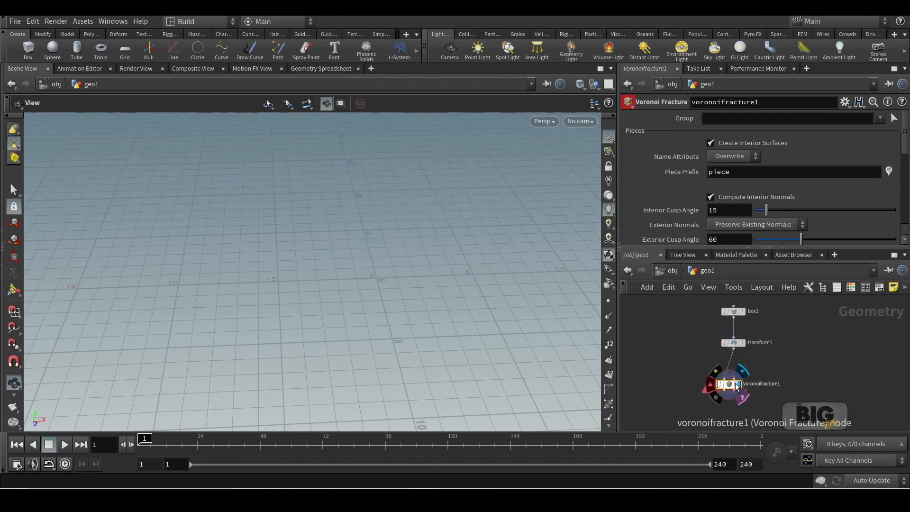
Add a Scatter node fed by the transformed wall and wire it into the second input of the Voronoi Fracture
scroll(732, 386, "up", 1)
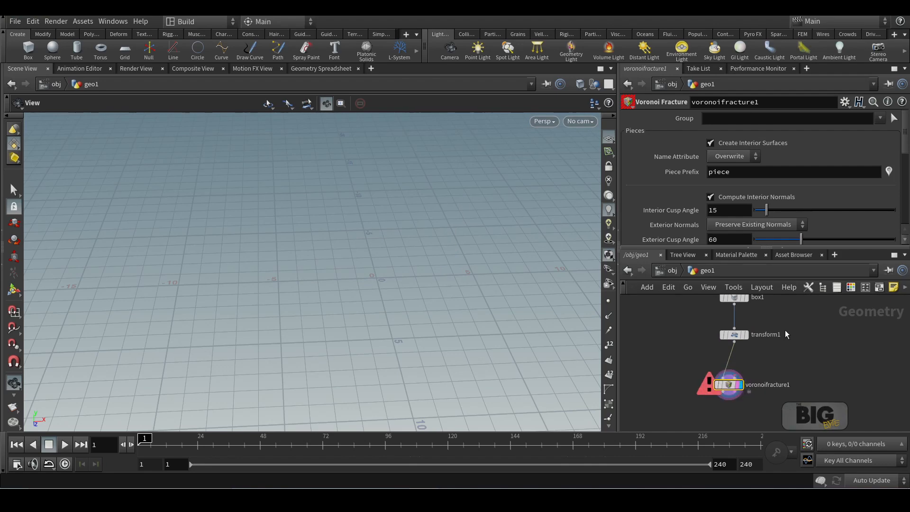
key("Tab")
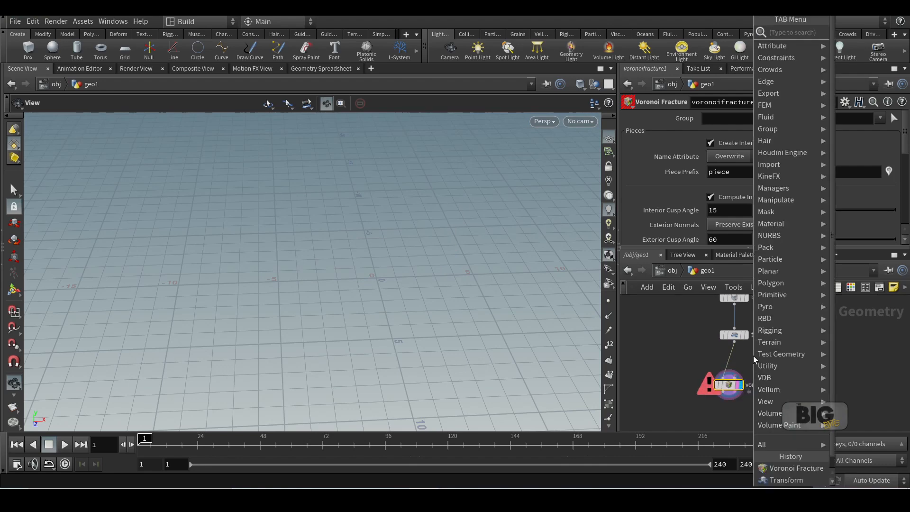
type("scat")
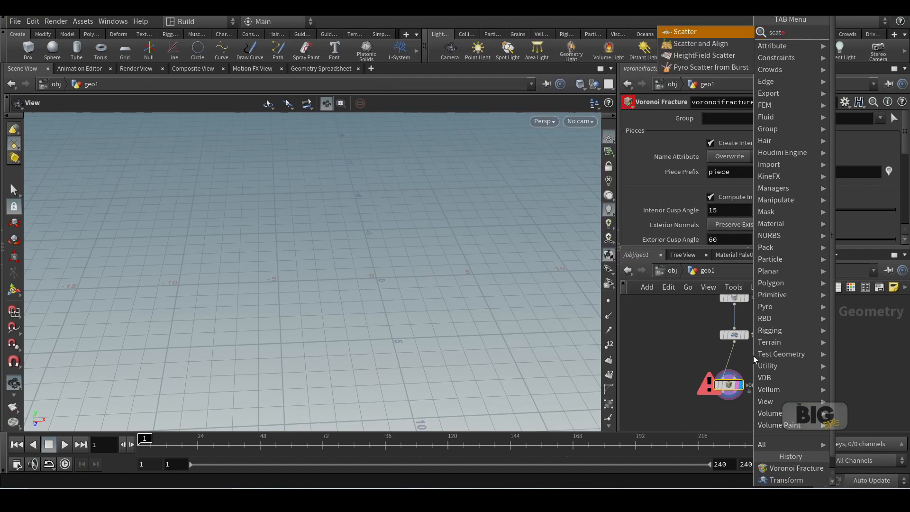
key("Return")
left_click(753, 355)
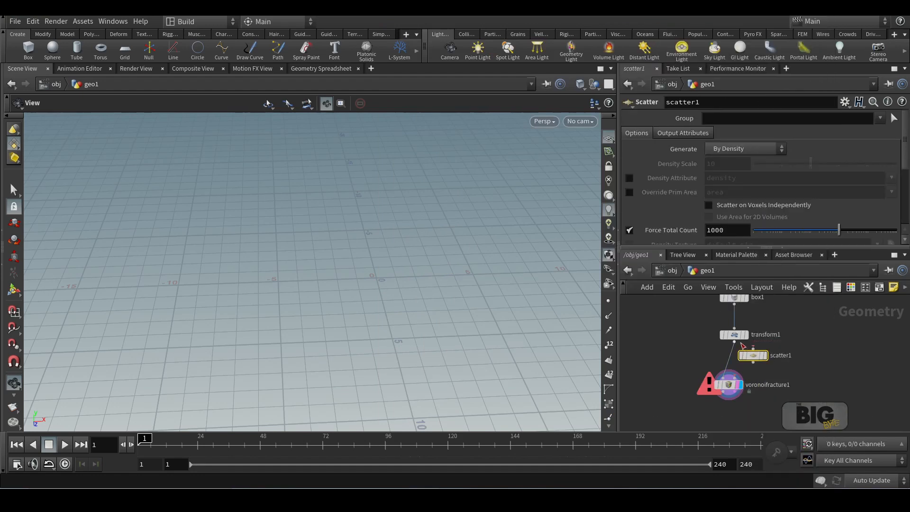
left_click(752, 362)
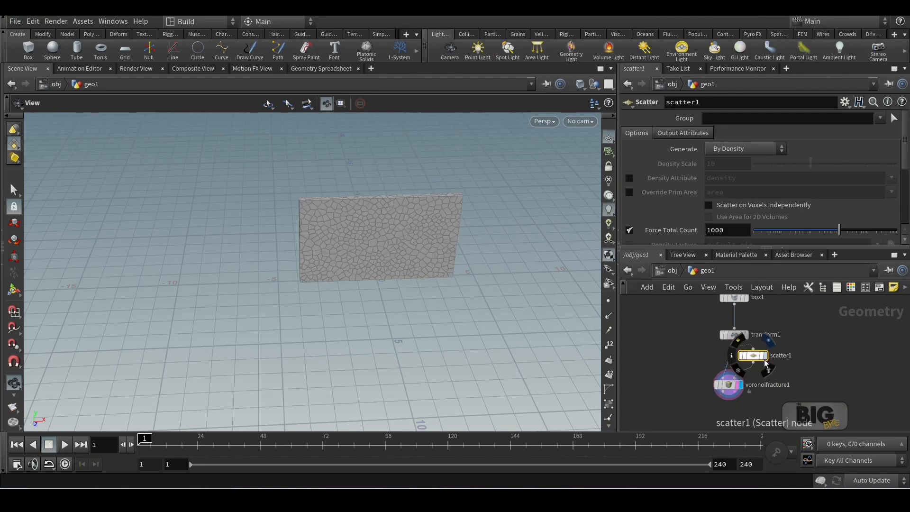
Display the Scatter node to examine how the points are distributed over the wall
left_click(764, 359)
left_click(760, 359)
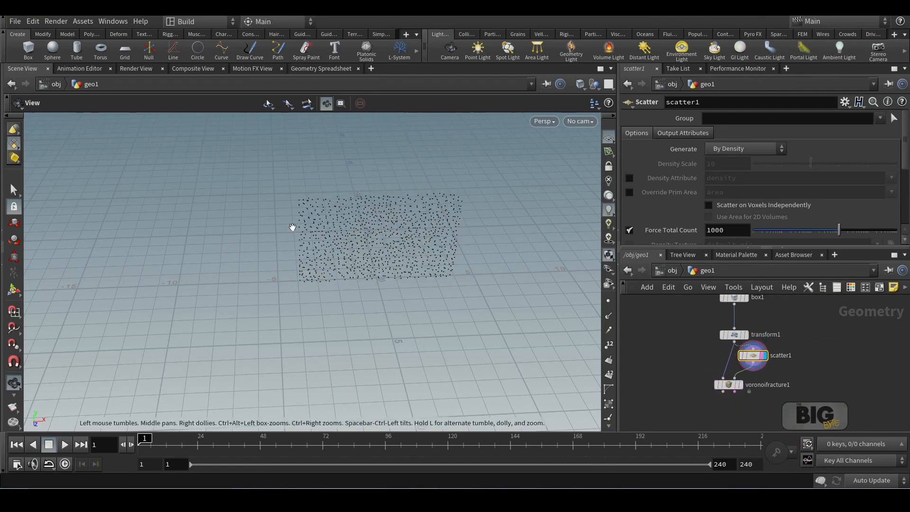
left_click_drag(292, 228, 271, 209)
right_click_drag(272, 209, 437, 217)
middle_click_drag(433, 208, 414, 208)
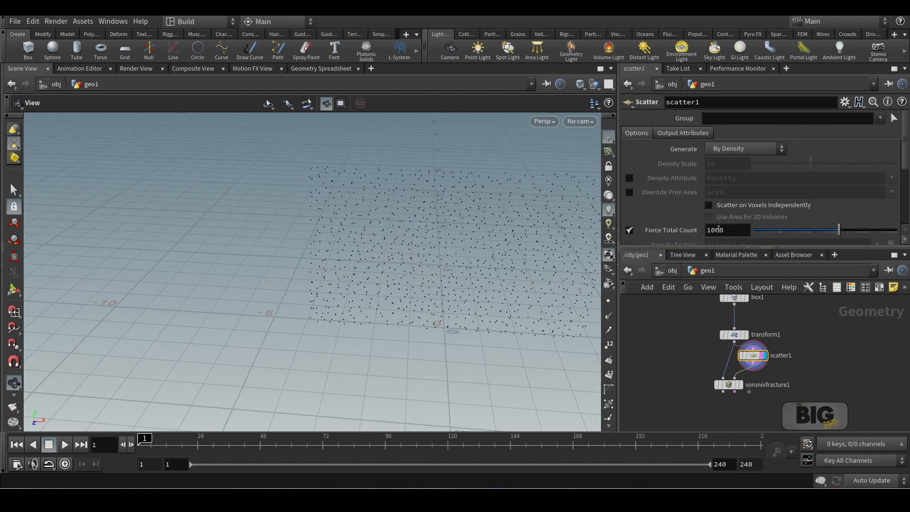
Set the Scatter node's Force Total Count to 100 and display the Voronoi Fracture node
scroll(732, 228, "down", 1)
left_click(733, 215)
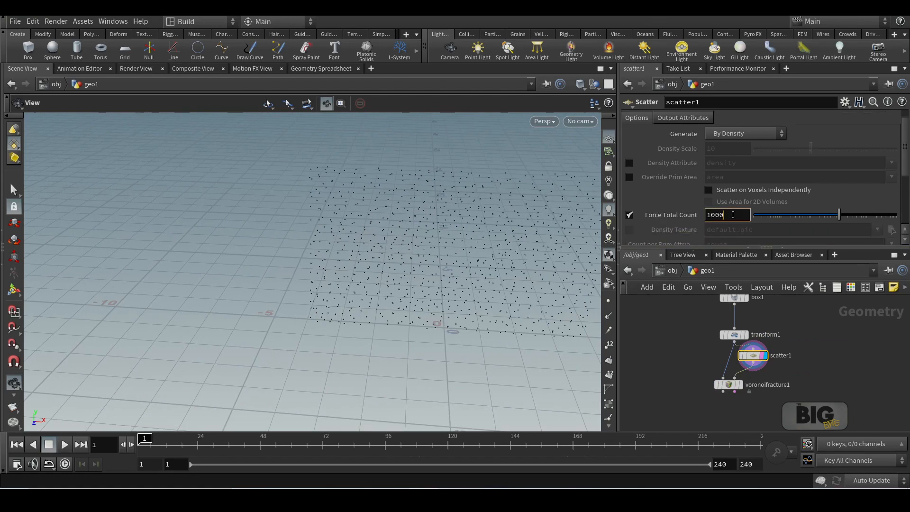
key("Return")
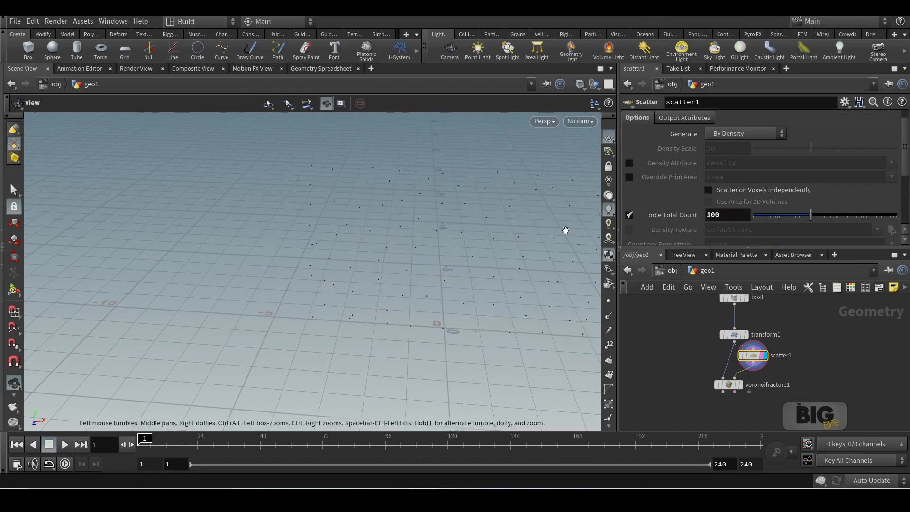
left_click(743, 389)
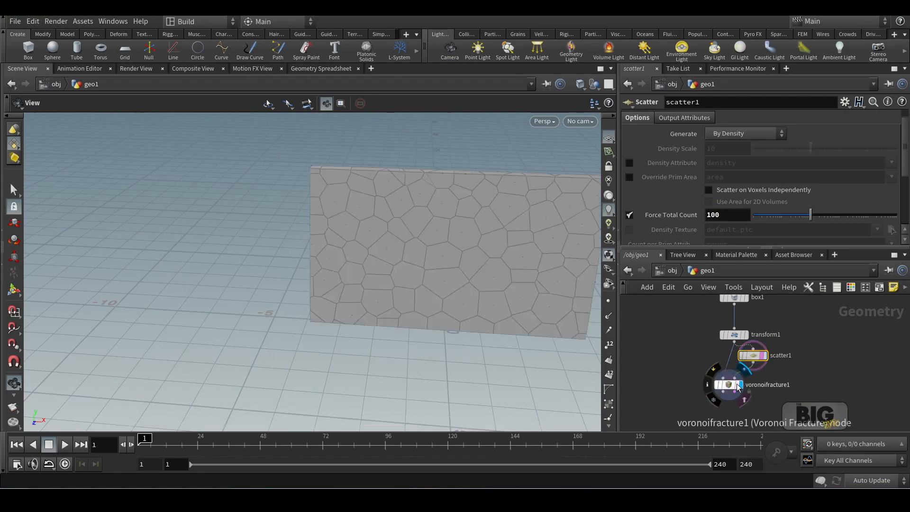
Connect an Exploded View node to the Voronoi Fracture, display it to examine the separated wall pieces, and delete the node again
left_click_drag(505, 214, 351, 247)
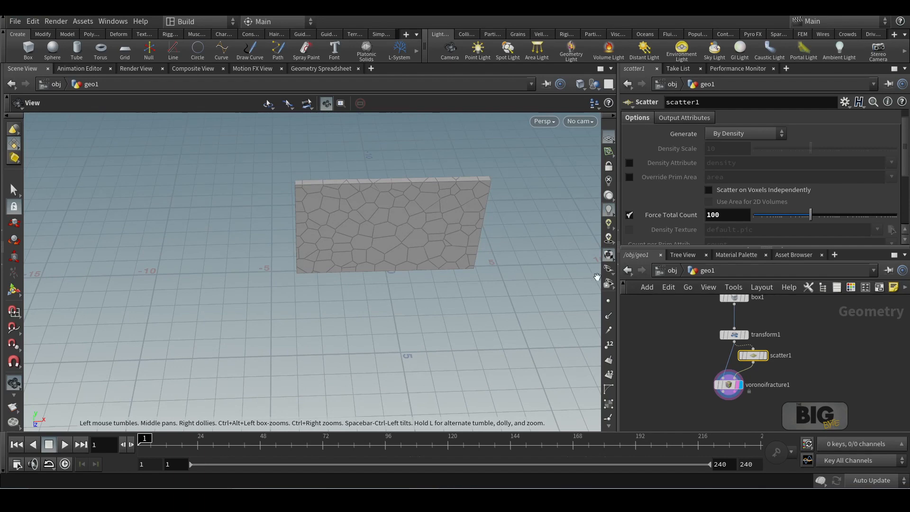
key("Tab")
type("exploded")
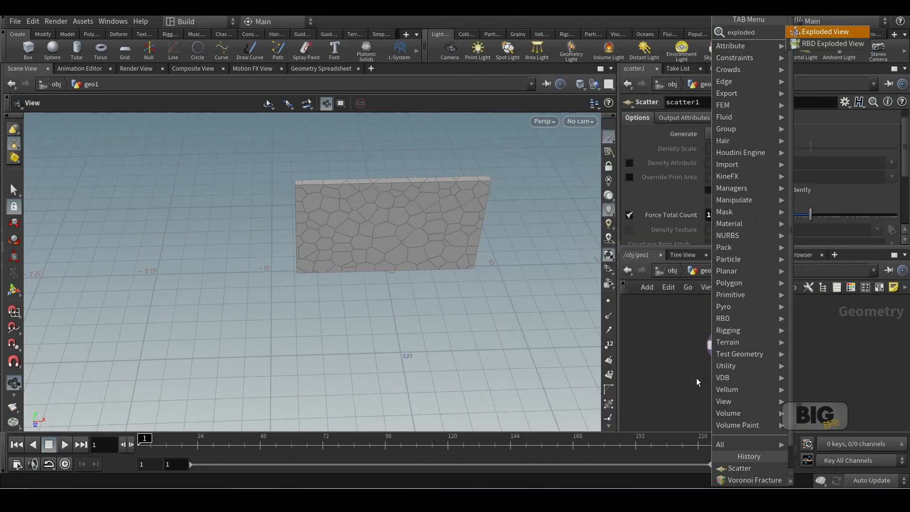
key("Return")
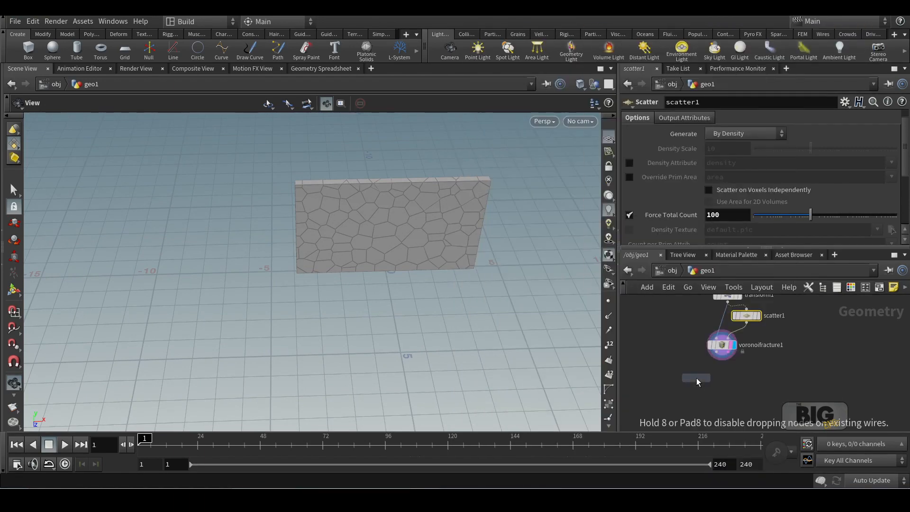
left_click(696, 377)
left_click(695, 372)
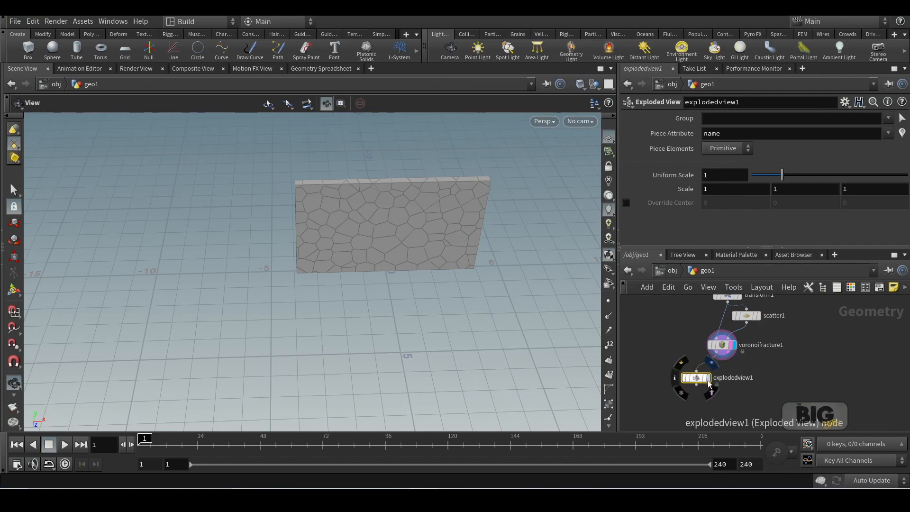
left_click(722, 351)
left_click_drag(403, 228, 332, 213)
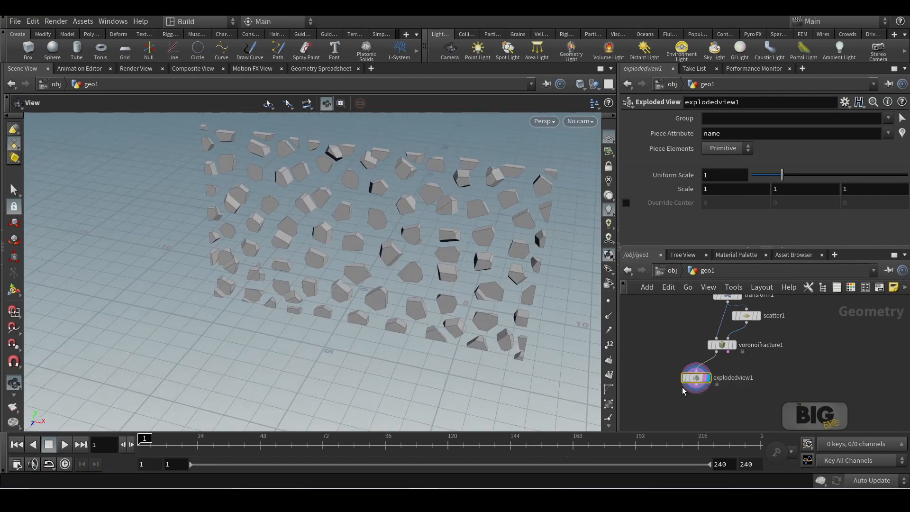
key("Delete")
Add an Assemble node, feed the Voronoi Fracture output into it, and display it
scroll(800, 344, "down", 2)
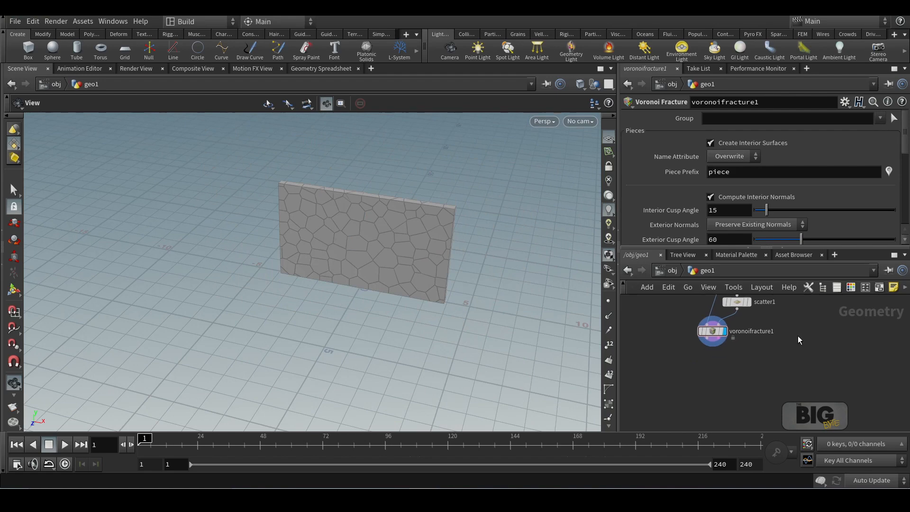
key("Tab")
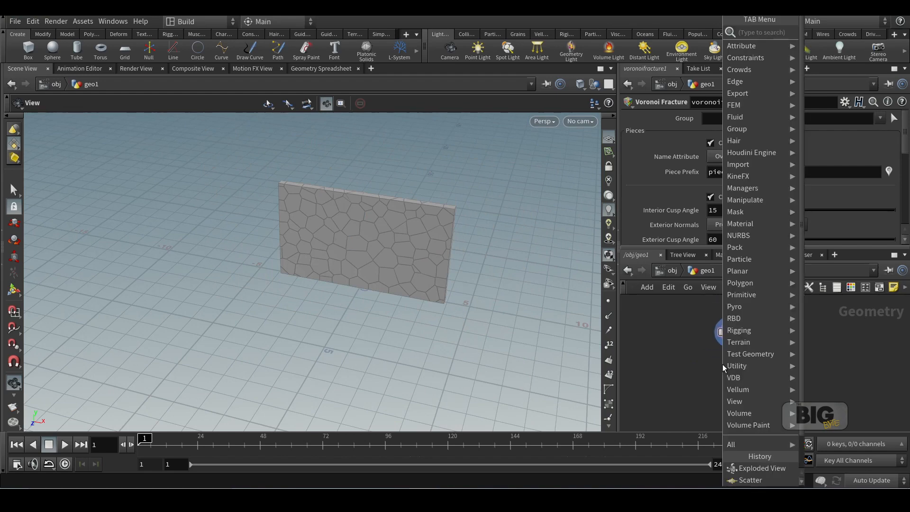
type("asse")
key("Return")
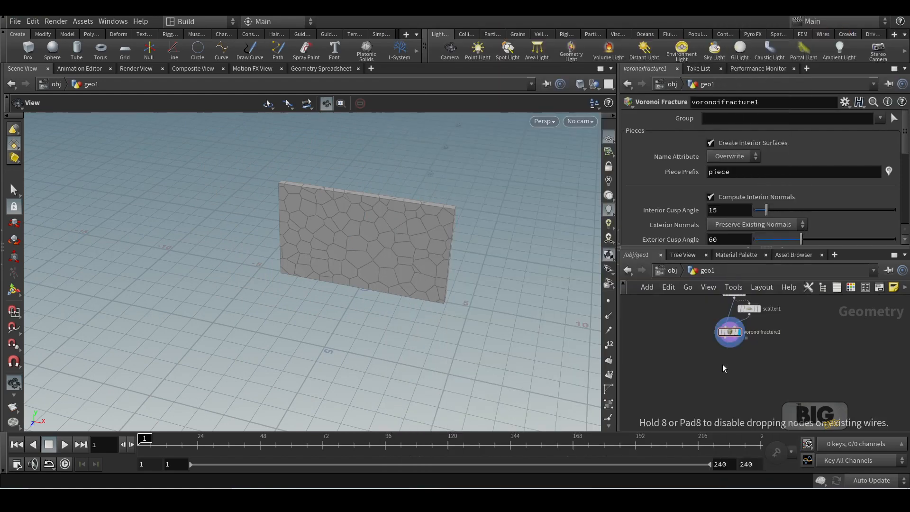
left_click(722, 364)
left_click_drag(728, 342, 722, 358)
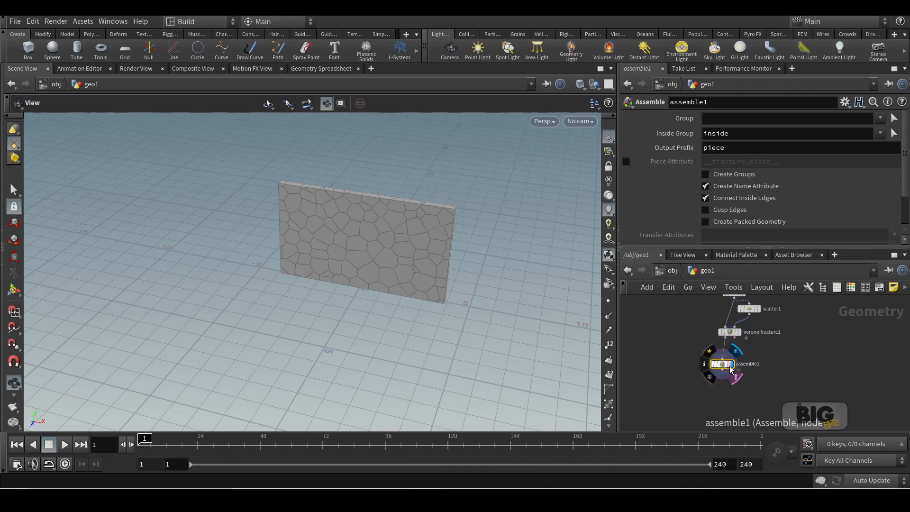
On the Assemble node, enable Create Packed Geometry and disable Create Name Attribute, comparing its node info with the Voronoi Fracture's
left_click(704, 222)
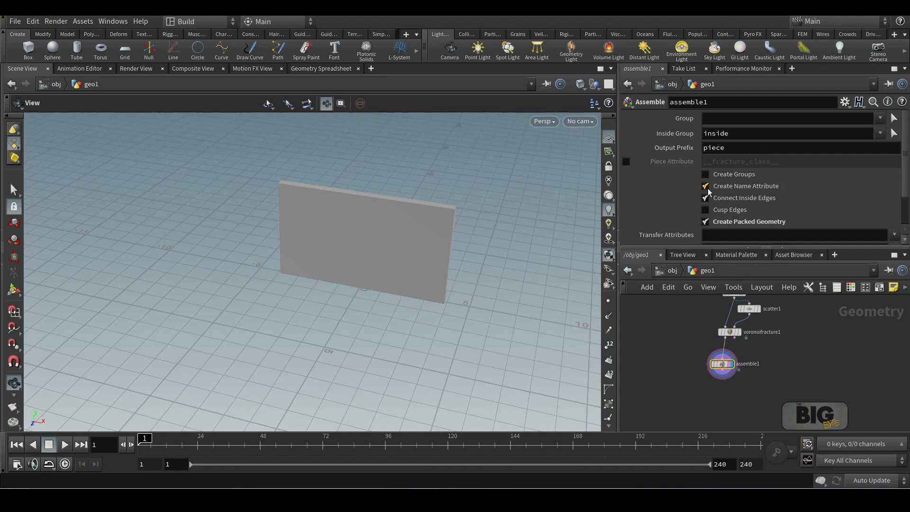
mouse_move(732, 334)
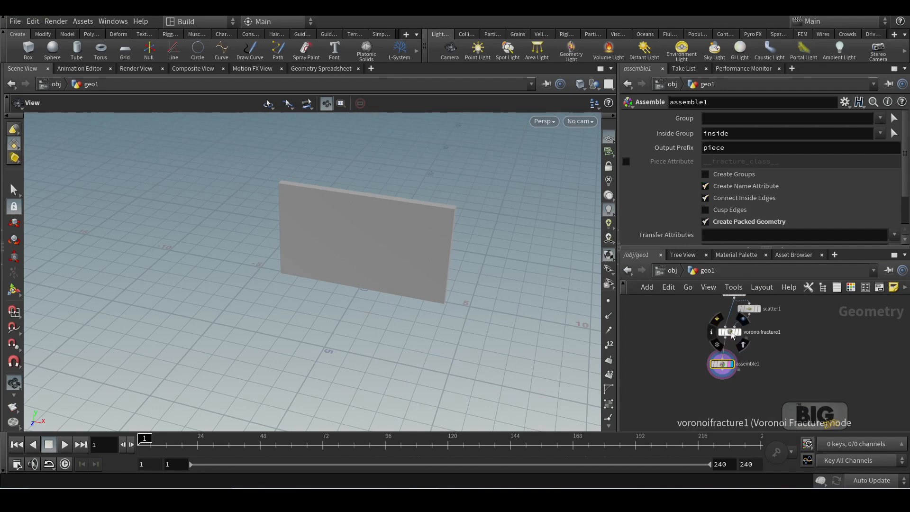
middle_click(731, 331)
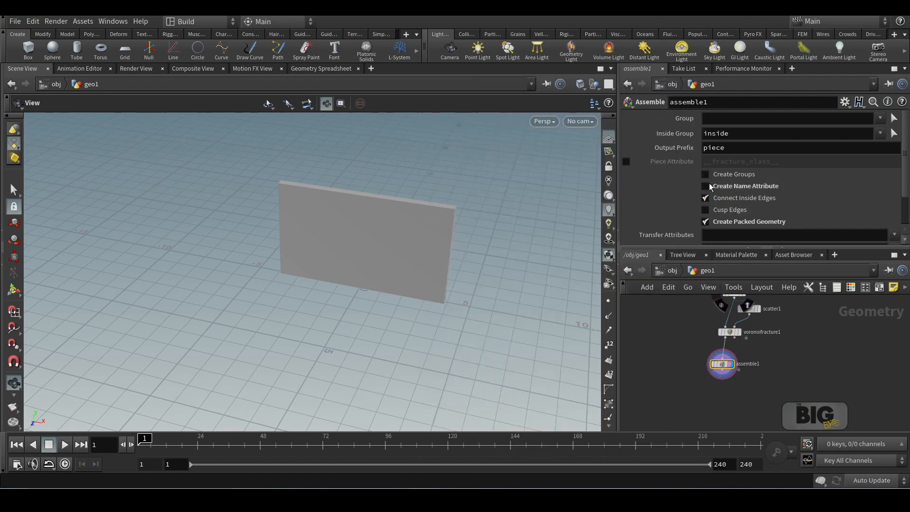
middle_click(723, 368)
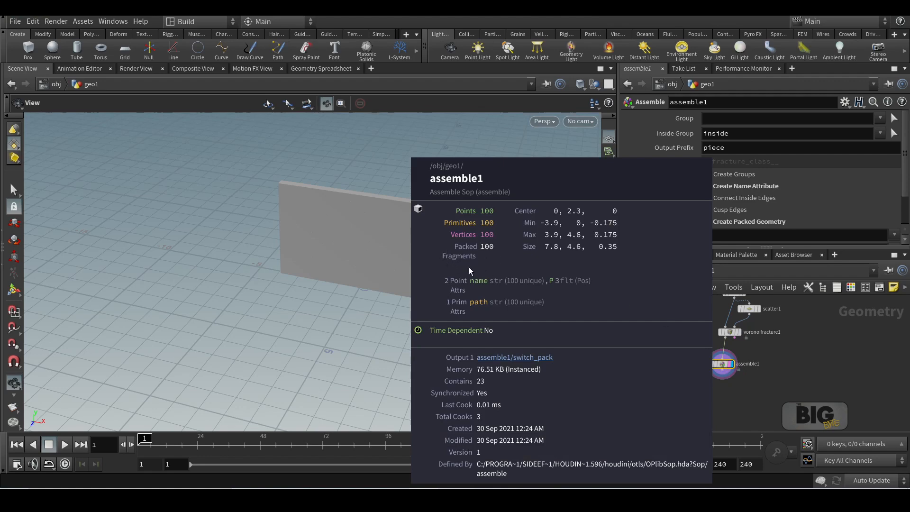
middle_click(730, 331)
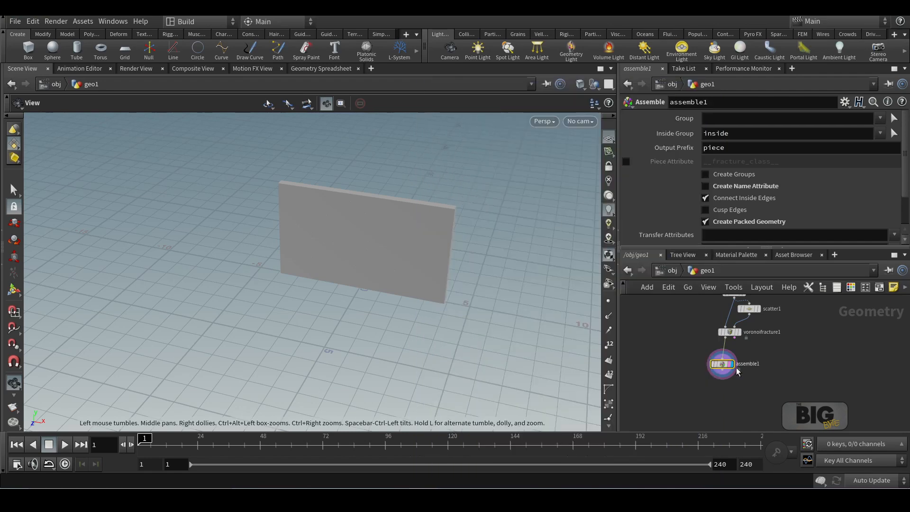
Add a Null node fed by the Assemble node and name it Out_Geo
middle_click_drag(749, 372, 754, 371)
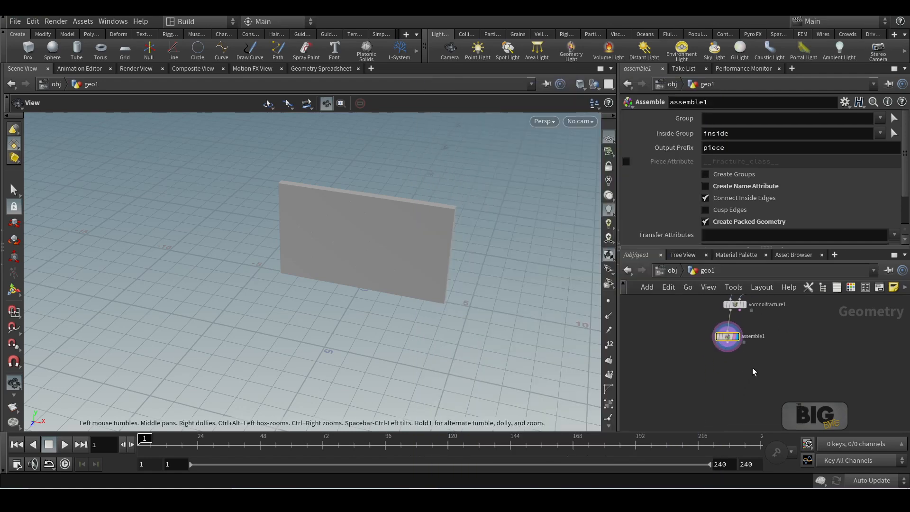
key("Tab")
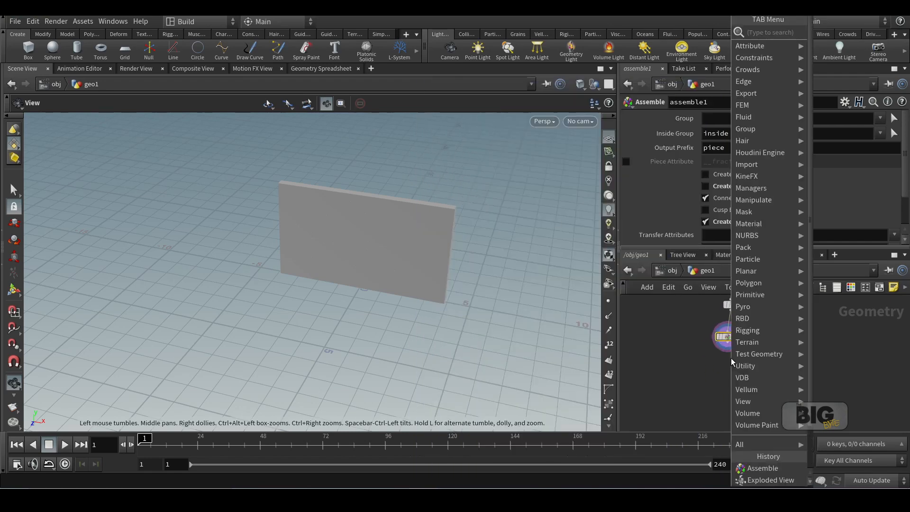
type("null")
key("Return")
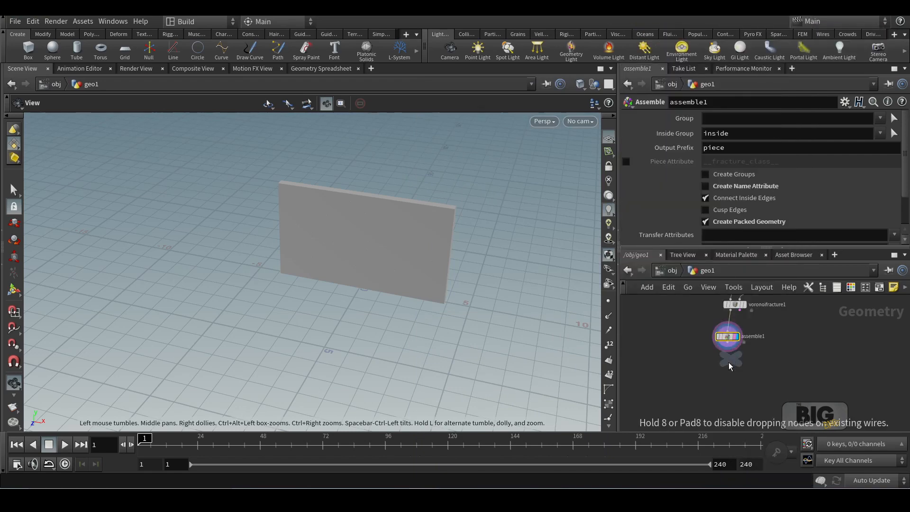
left_click(728, 362)
left_click_drag(727, 342, 724, 360)
double_click(739, 368)
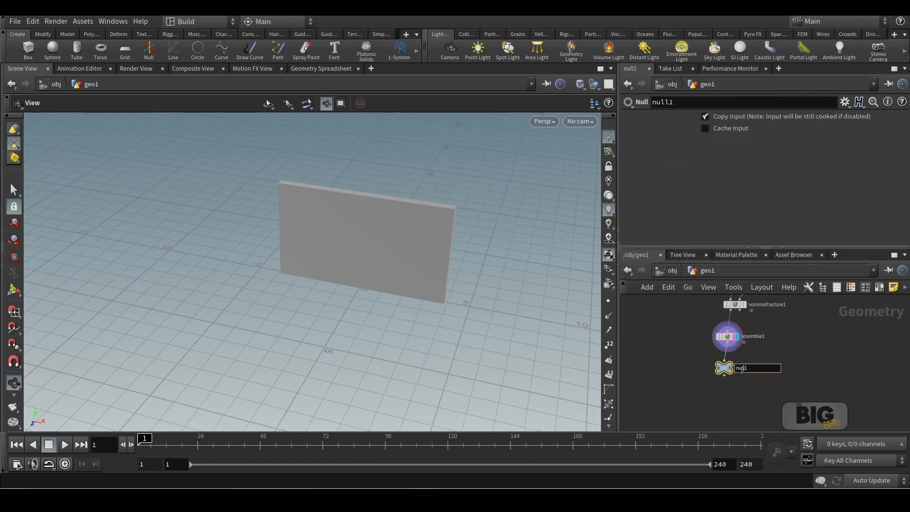
type("Out")
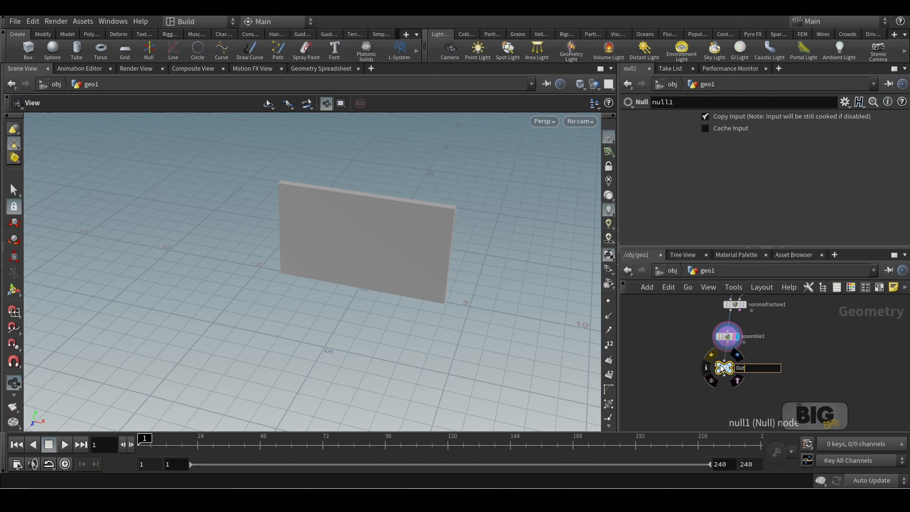
type("_Geo")
key("Return")
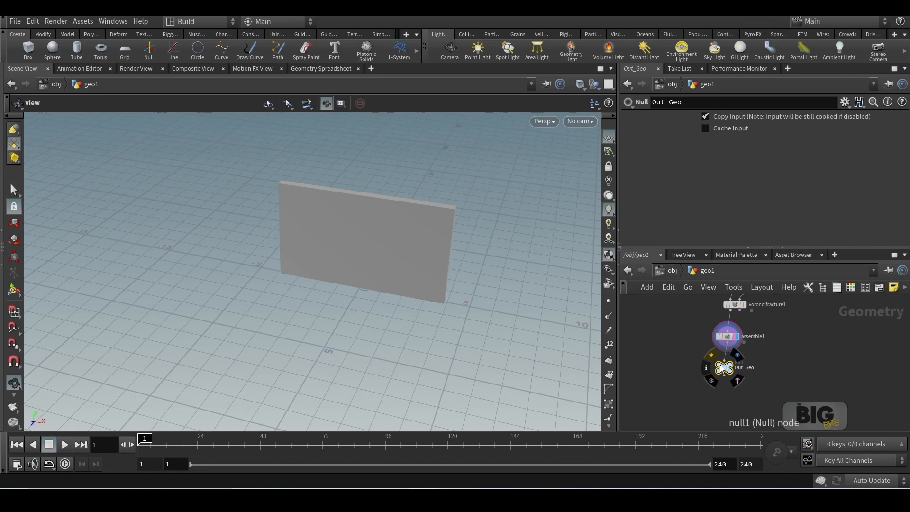
middle_click_drag(765, 321, 723, 370)
right_click_drag(723, 370, 714, 372)
middle_click_drag(749, 356, 747, 342)
right_click_drag(748, 342, 745, 341)
middle_click_drag(745, 342, 737, 368)
right_click_drag(751, 352, 798, 372)
middle_click_drag(798, 372, 826, 333)
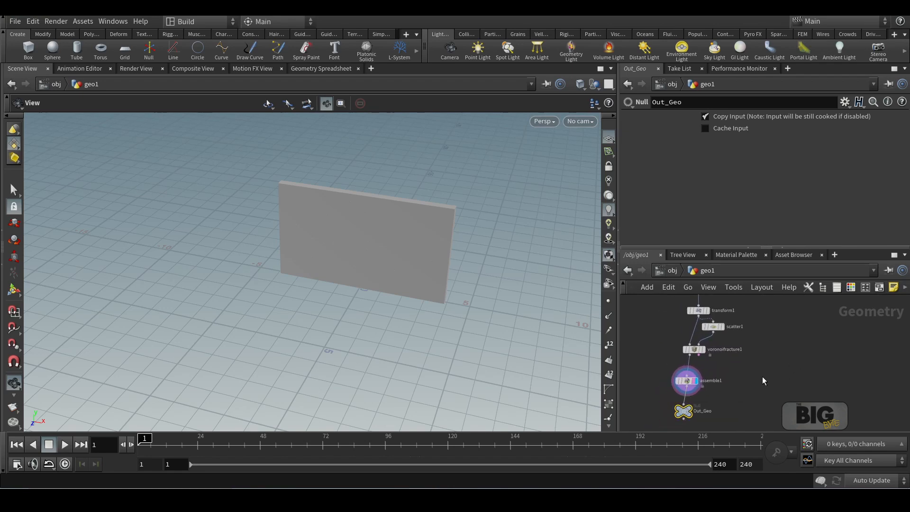
left_click_drag(761, 424, 677, 376)
middle_click_drag(757, 399, 798, 326)
left_click(745, 391)
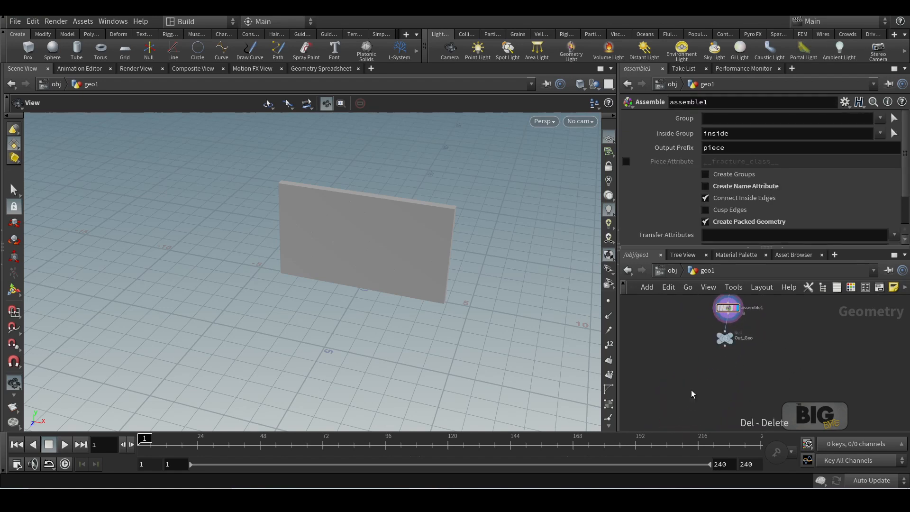
Place a DOP Network node below Out_Geo and go inside it
key("Tab")
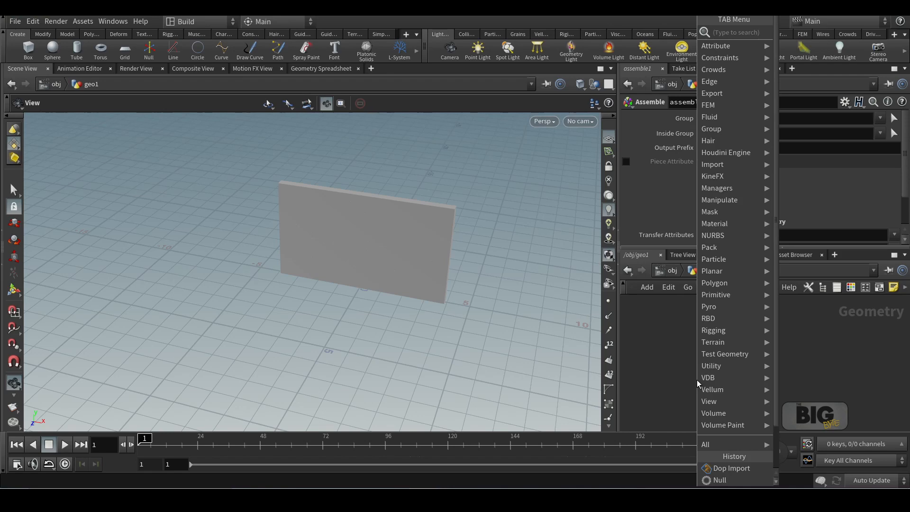
type("dop ne")
key("Return")
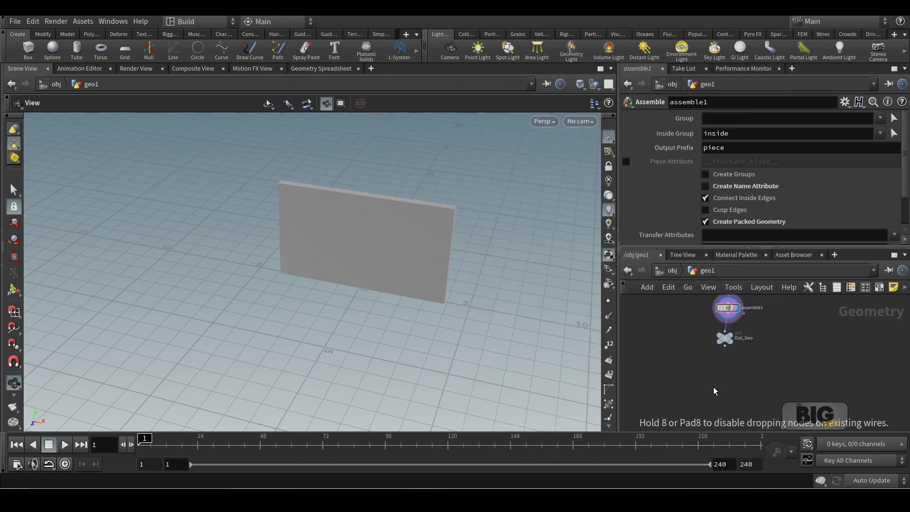
left_click(725, 366)
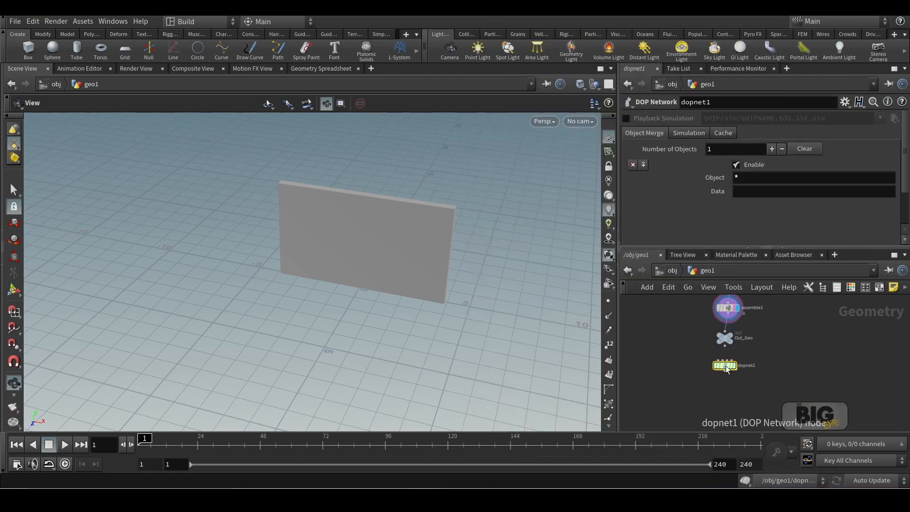
double_click(726, 365)
scroll(726, 365, "down", 2)
middle_click_drag(722, 342, 708, 381)
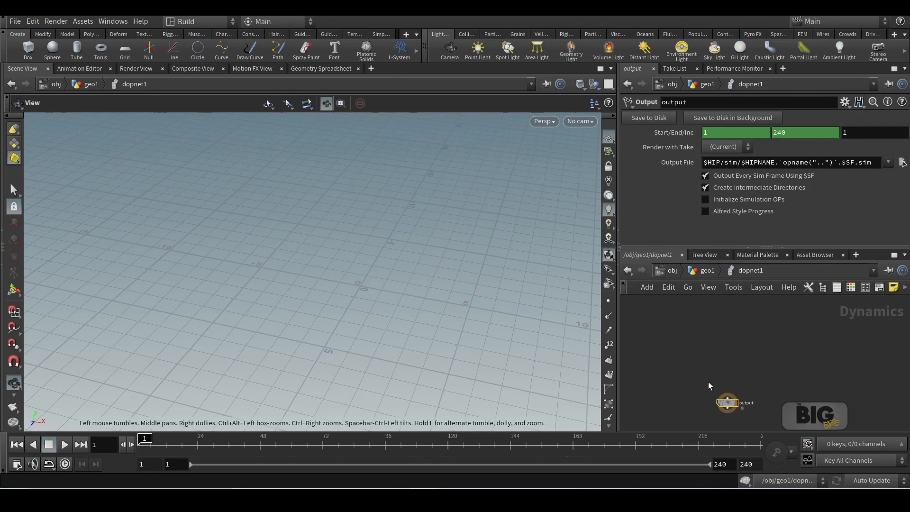
Add an RBD Packed Object node above the output node in the DOP network
key("Tab")
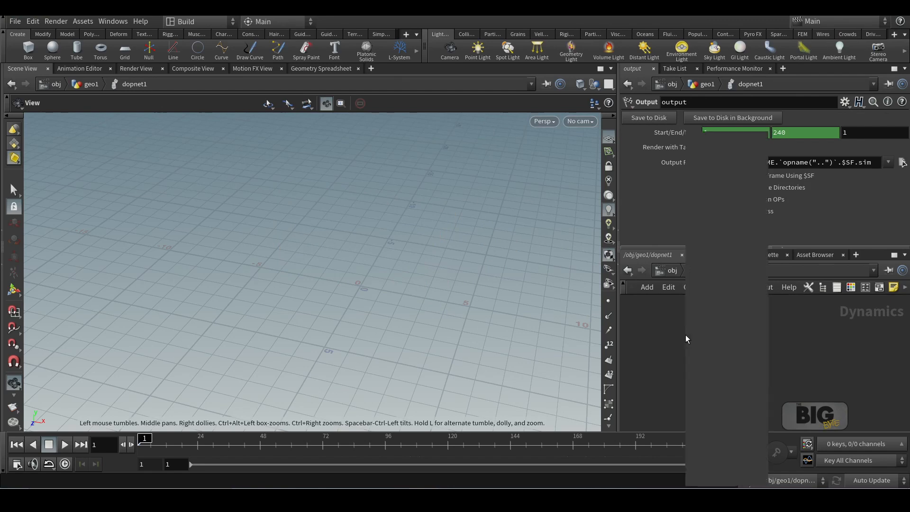
type("rbd p")
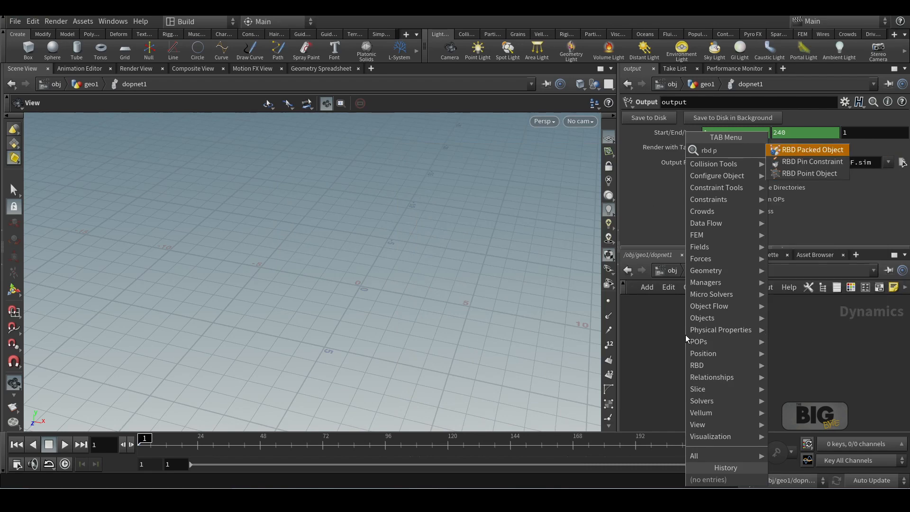
key("Return")
left_click(685, 335)
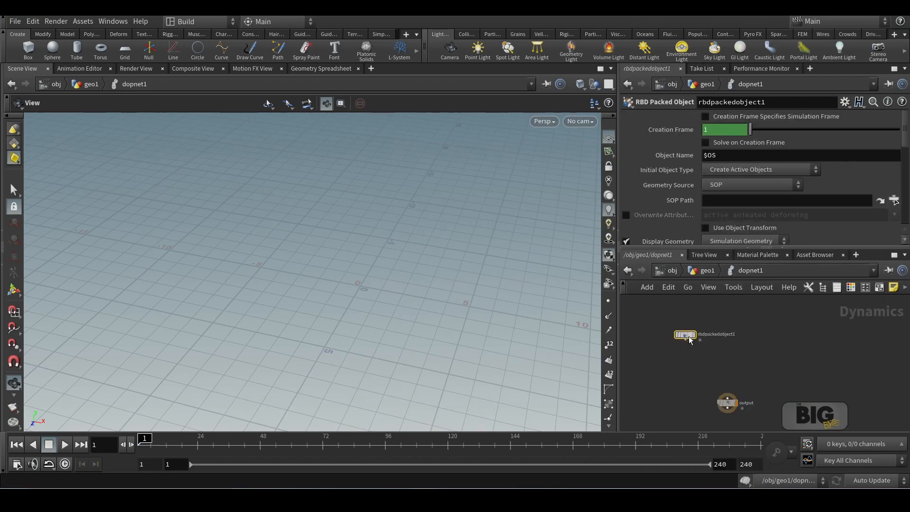
Add a Bullet Solver node above the output and wire the RBD Packed Object into its first input
key("Tab")
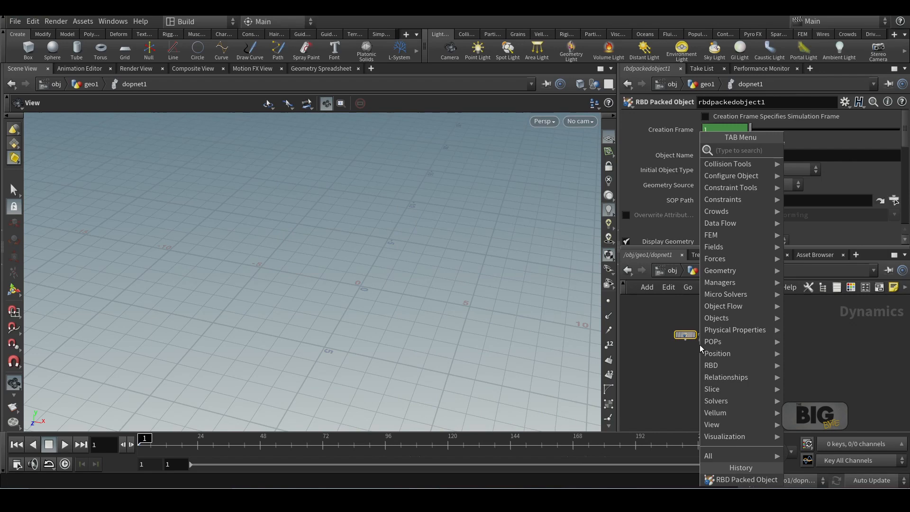
type("bulle")
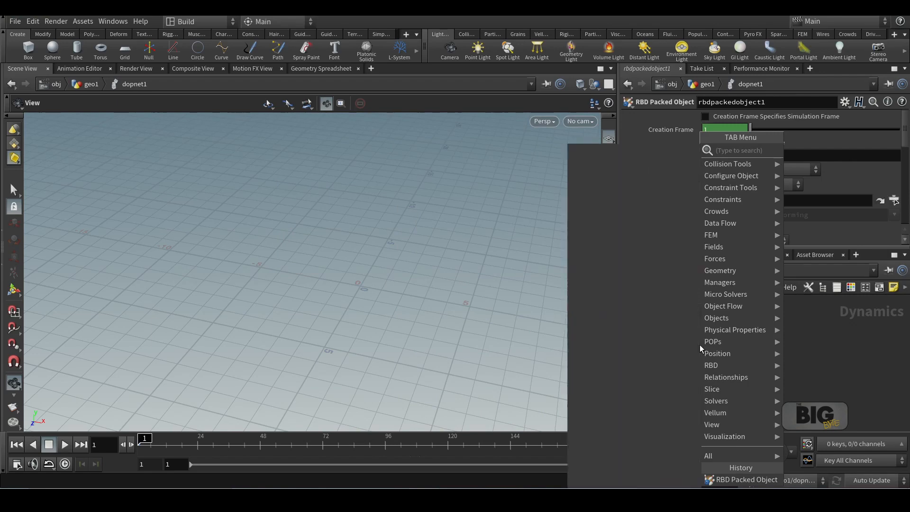
key("Down")
key("Down")
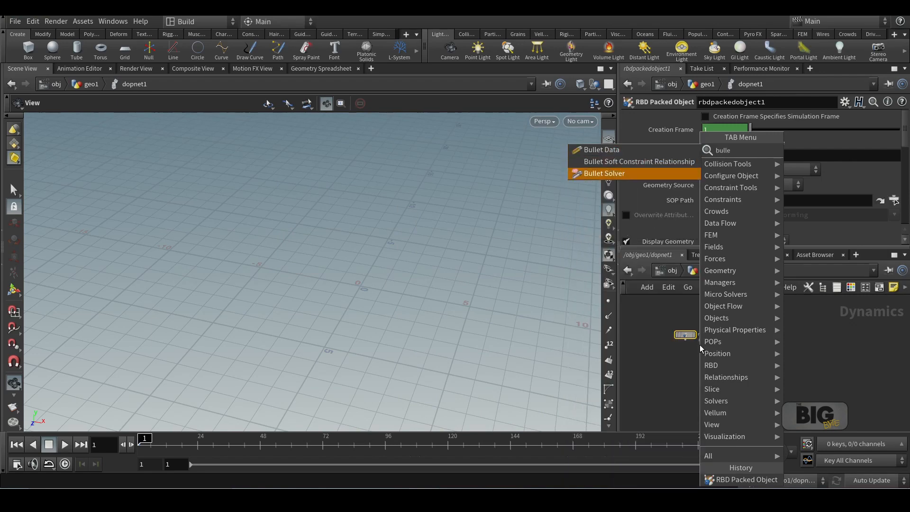
key("Return")
left_click(690, 348)
left_click(685, 340)
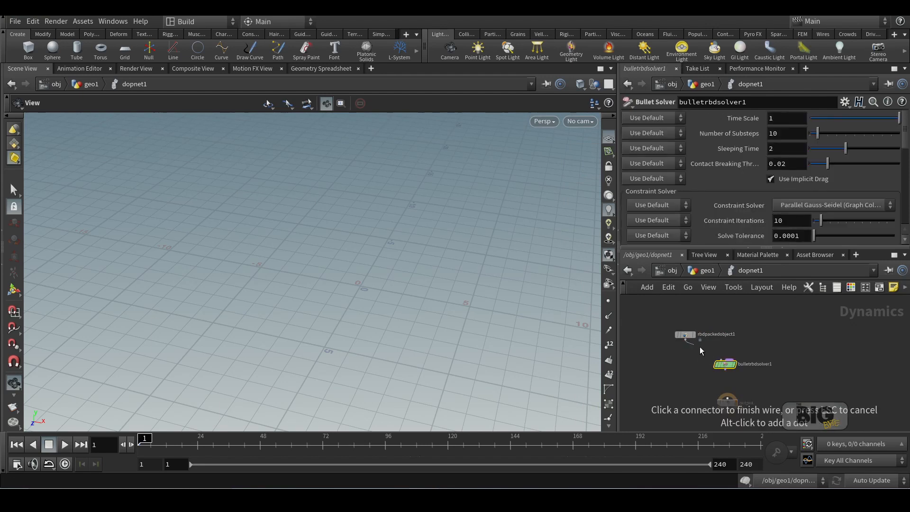
left_click(717, 358)
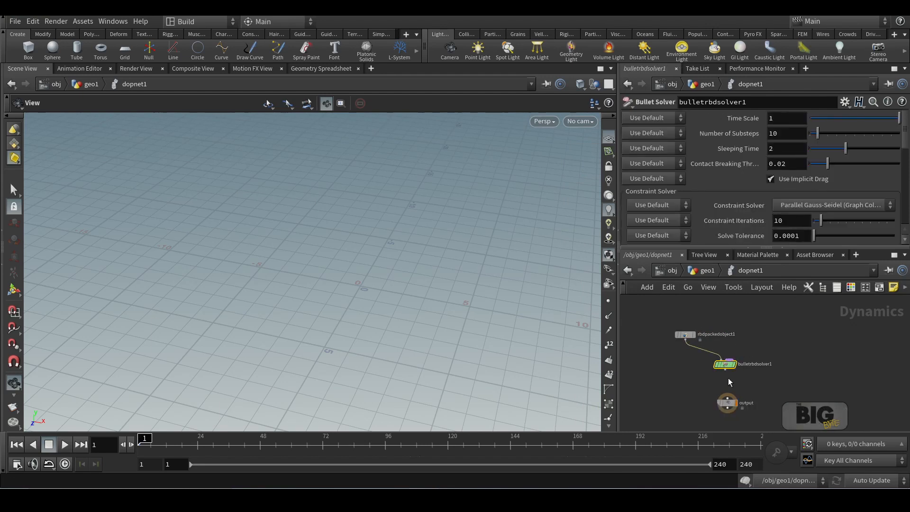
Add a Gravity Force node between the Bullet Solver and the output, and wire it to both
key("Tab")
type("gravi")
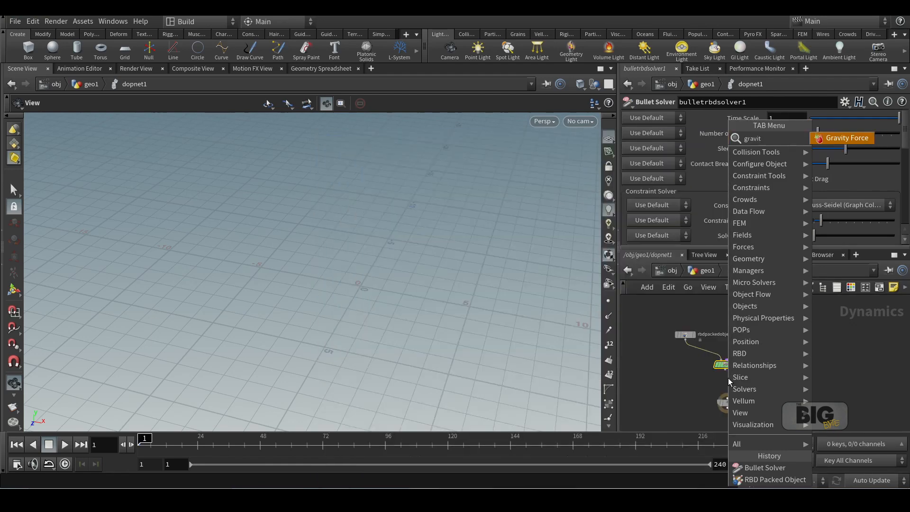
key("Return")
left_click(723, 379)
left_click(724, 385)
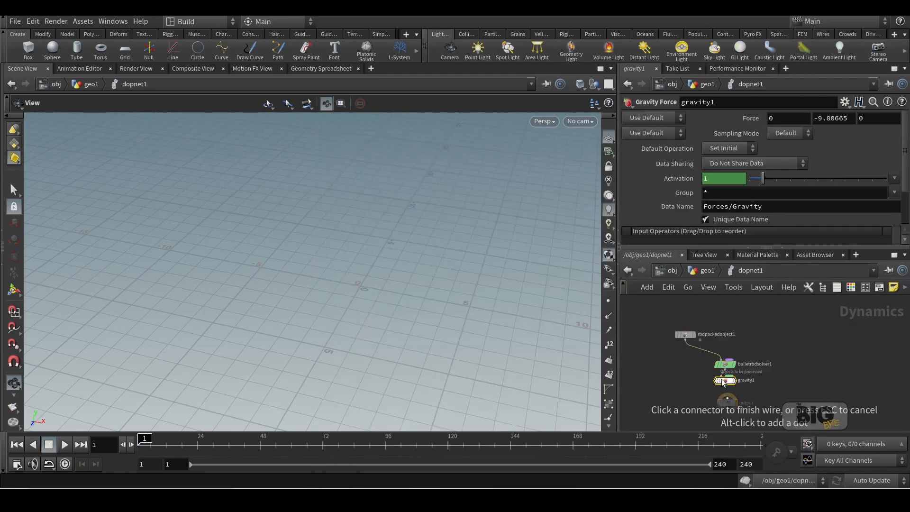
left_click(728, 400)
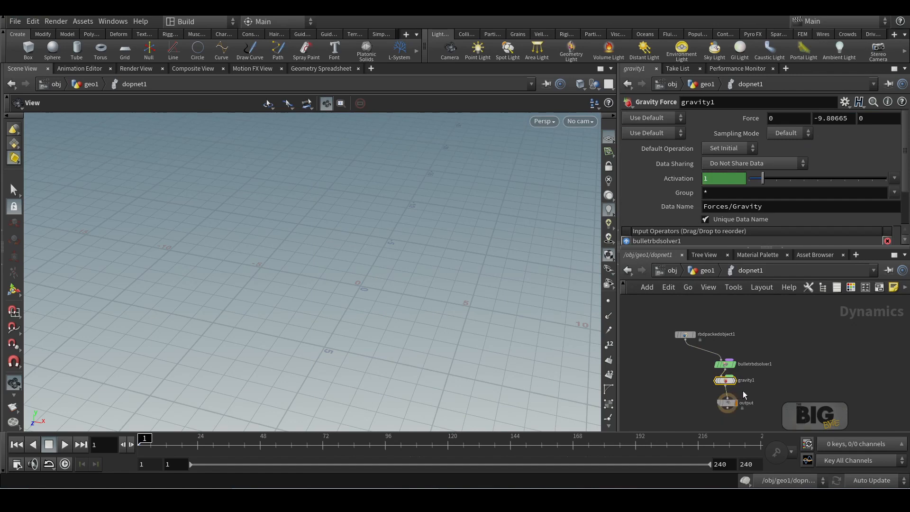
Turn on the display flag of the DOP Network in geo1, then play its simulation from inside and rewind it
right_click(254, 303)
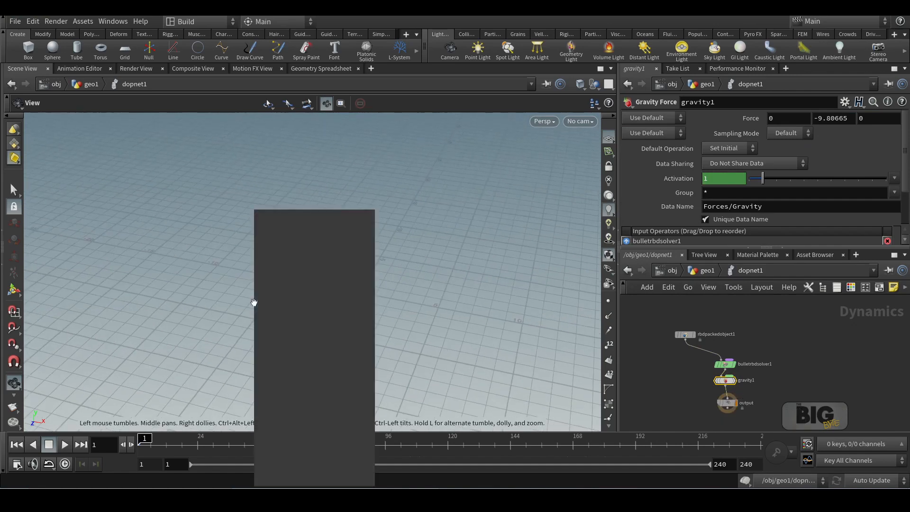
left_click(470, 243)
left_click_drag(463, 239, 427, 265)
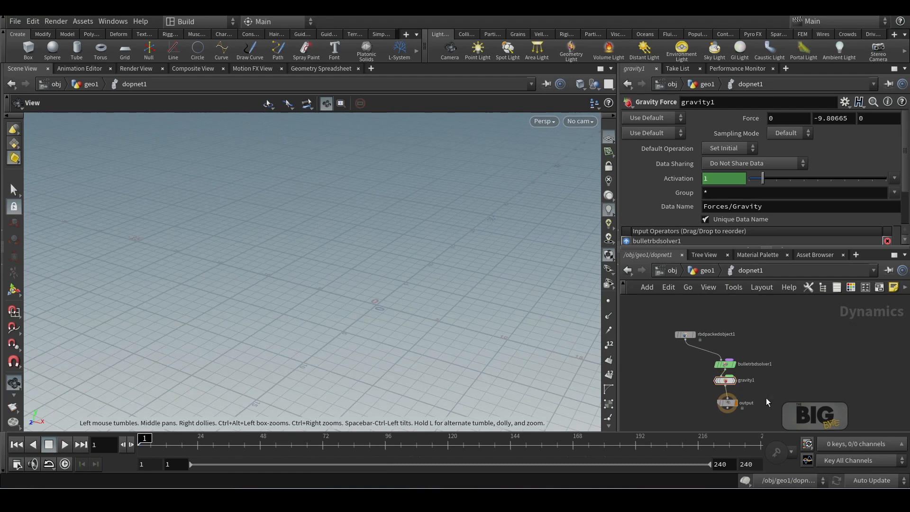
left_click(629, 270)
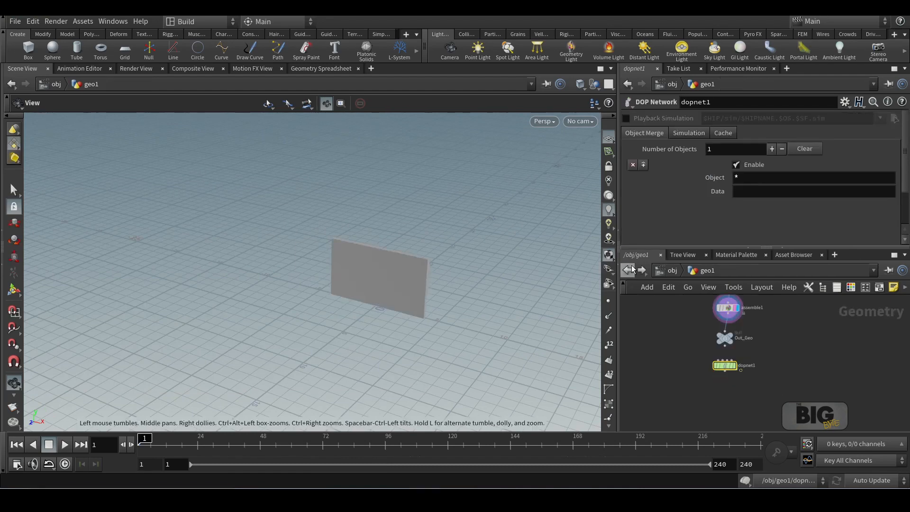
mouse_move(731, 366)
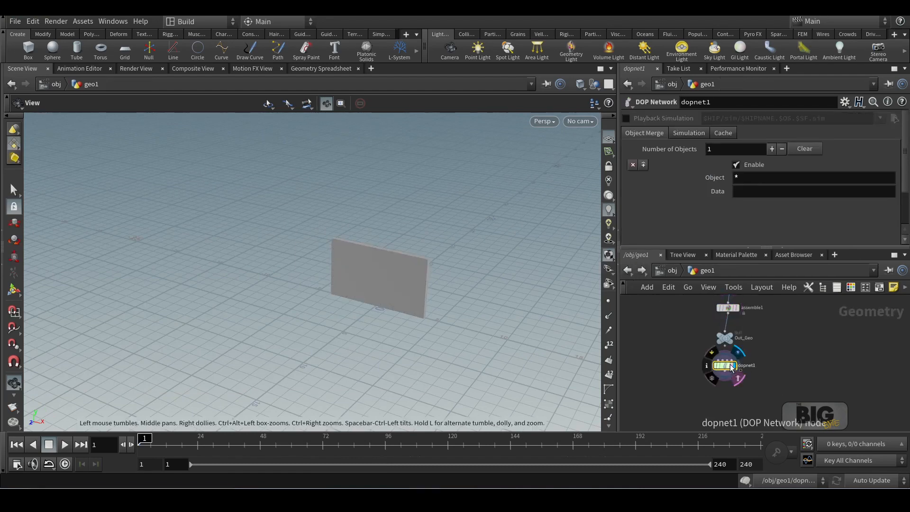
double_click(732, 366)
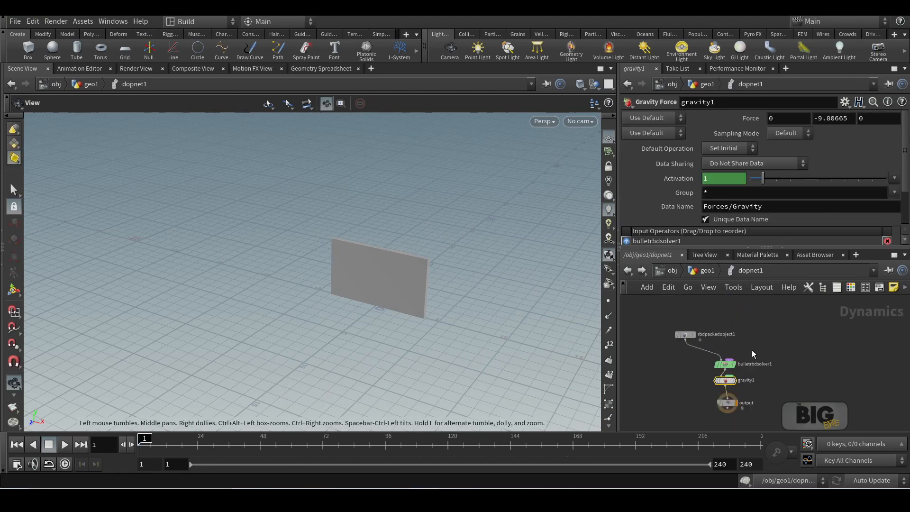
left_click(63, 446)
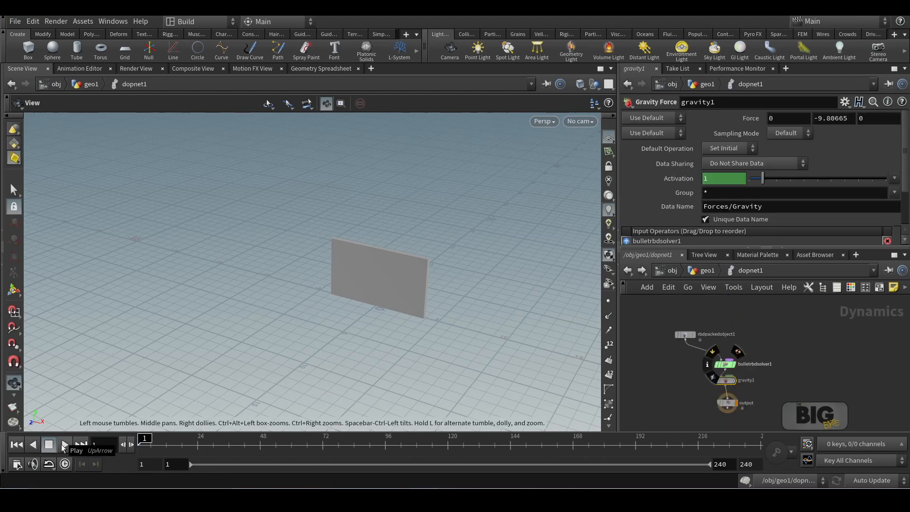
left_click(21, 445)
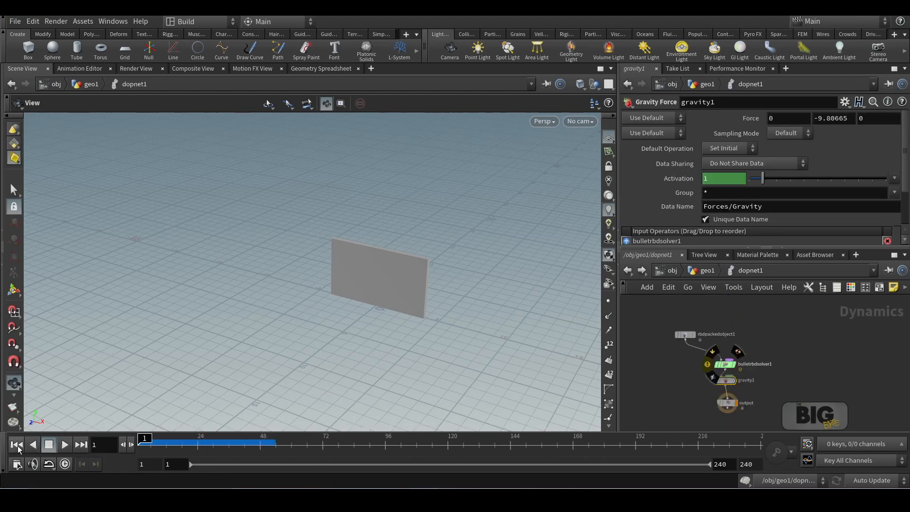
Set the RBD Packed Object's SOP Path to /obj/geo1/Out_Geo
left_click(685, 334)
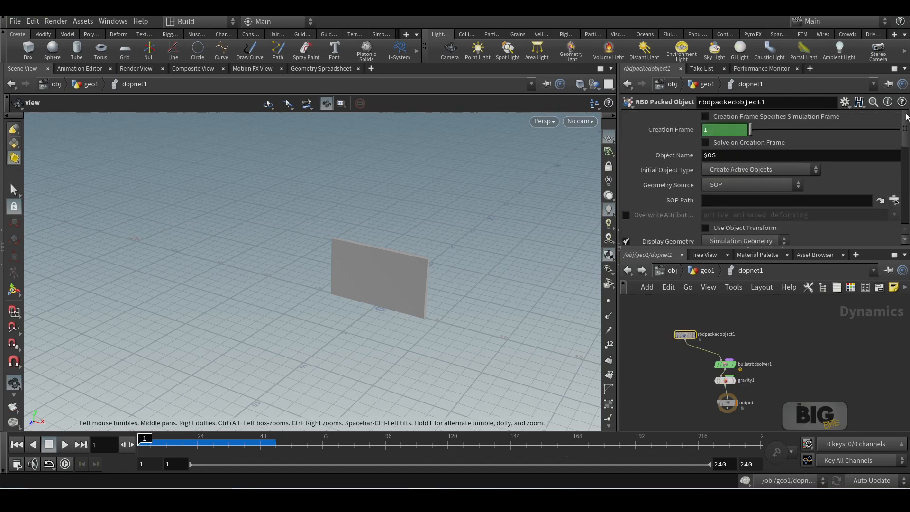
left_click(894, 200)
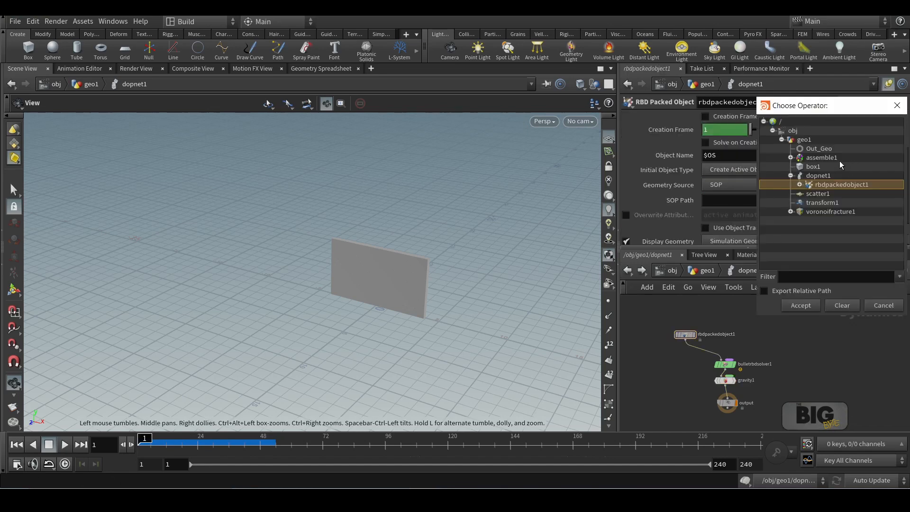
left_click(817, 149)
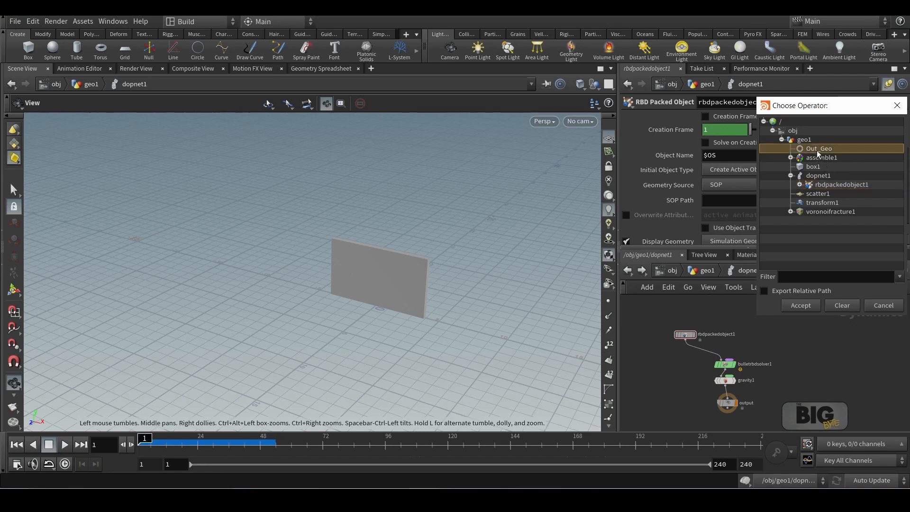
left_click(807, 307)
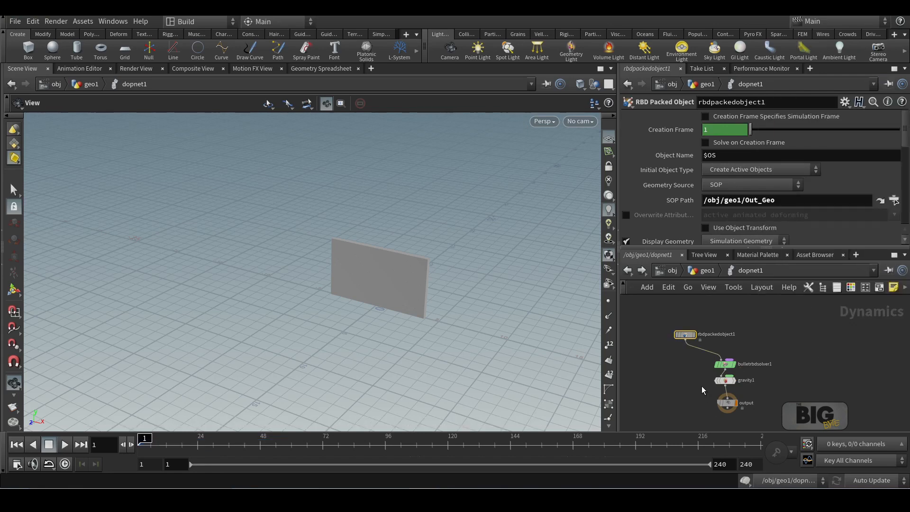
Play the simulation, then check the node chain in geo1 and go back inside the DOP network
left_click(62, 445)
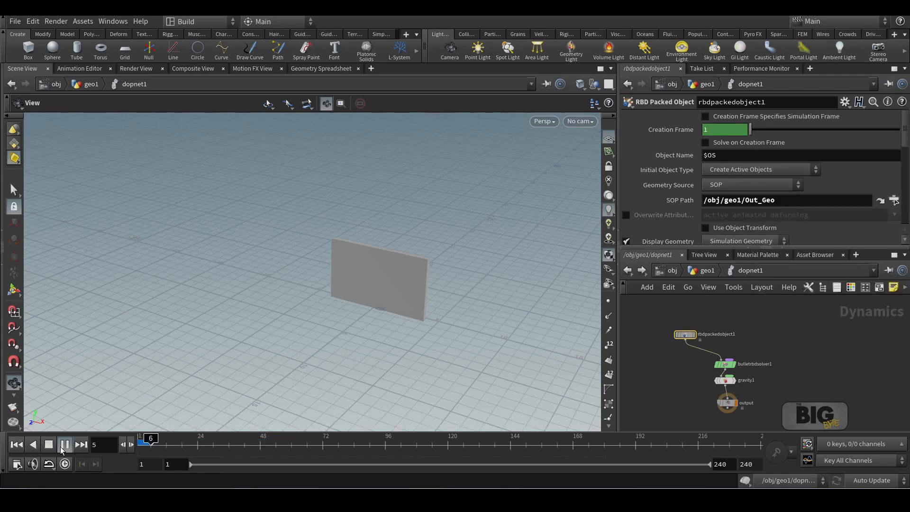
left_click(61, 446)
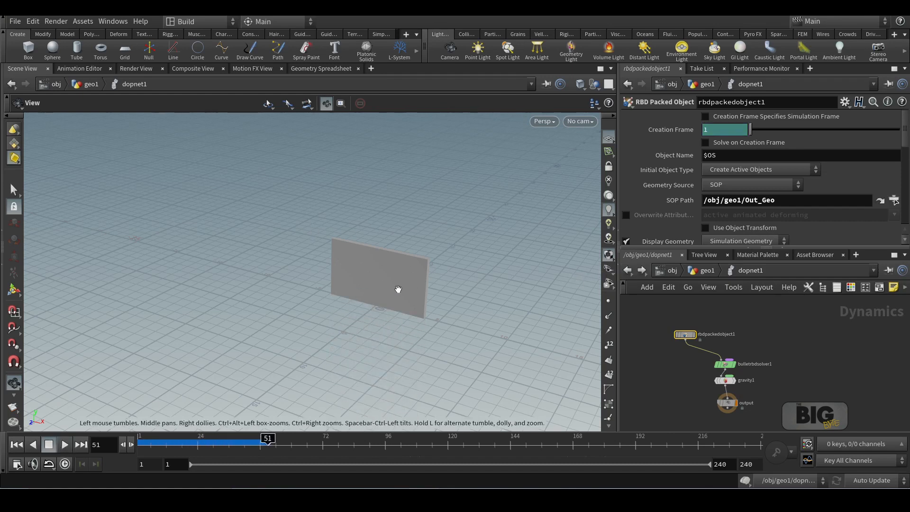
left_click(700, 271)
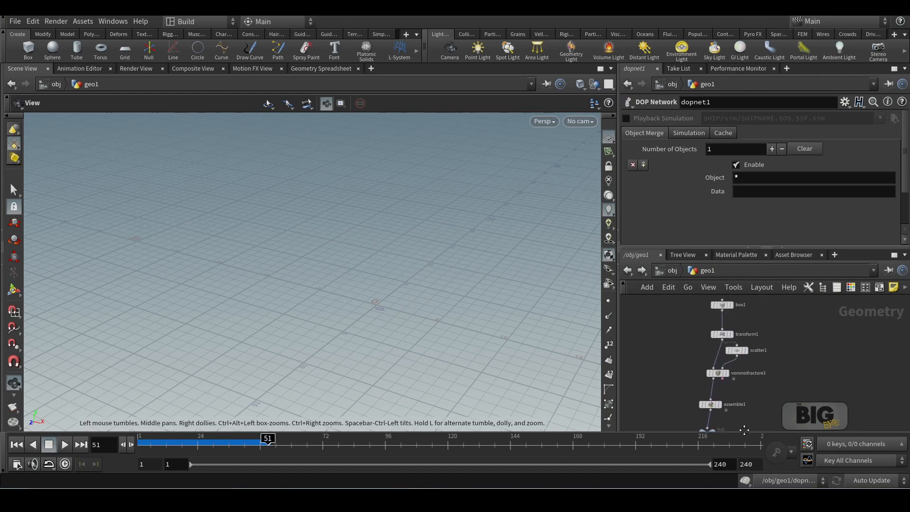
middle_click_drag(744, 430, 740, 437)
scroll(762, 383, "down", 2)
middle_click_drag(762, 377, 769, 316)
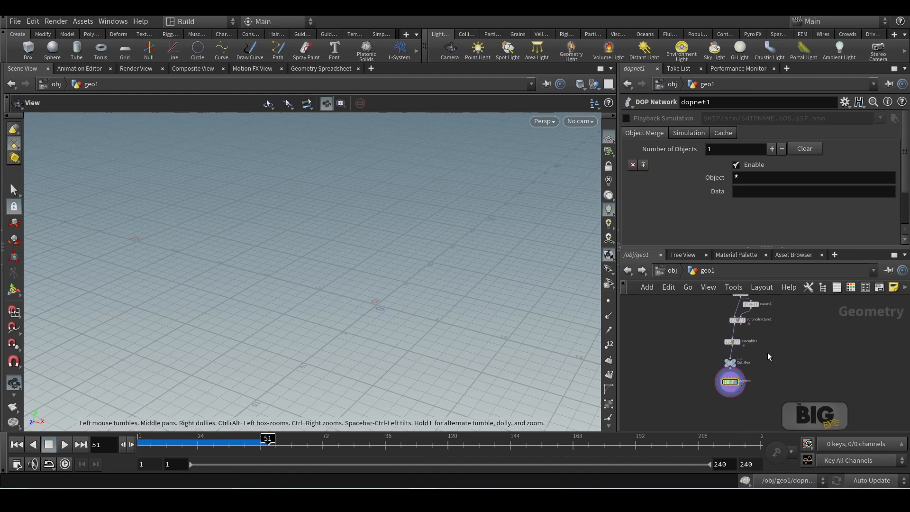
double_click(730, 384)
Play the gravity simulation of the wall twice from the first frame and rewind it to frame 1
left_click(17, 444)
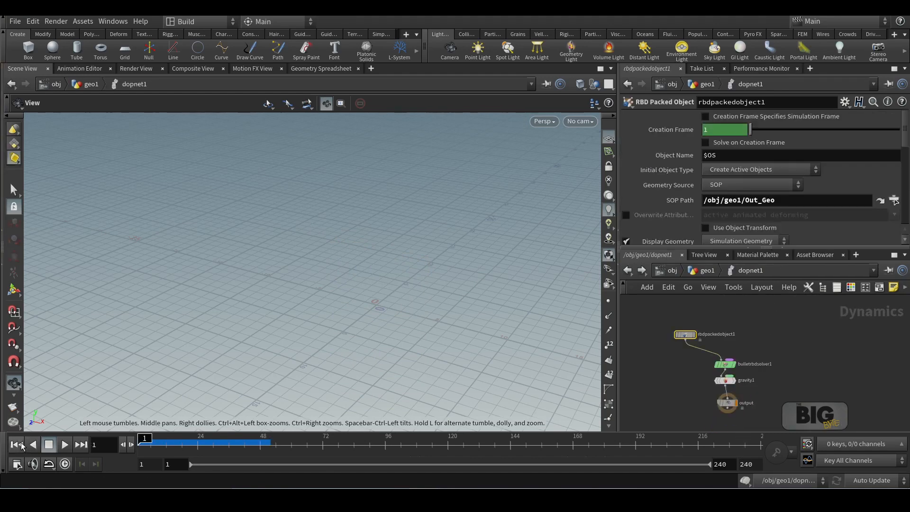
left_click(65, 444)
left_click(64, 445)
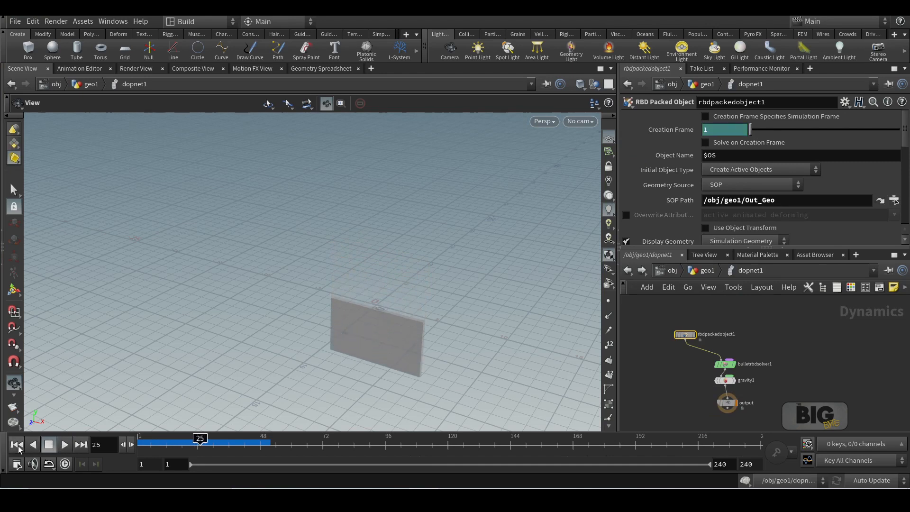
left_click(16, 445)
left_click(65, 444)
left_click(66, 446)
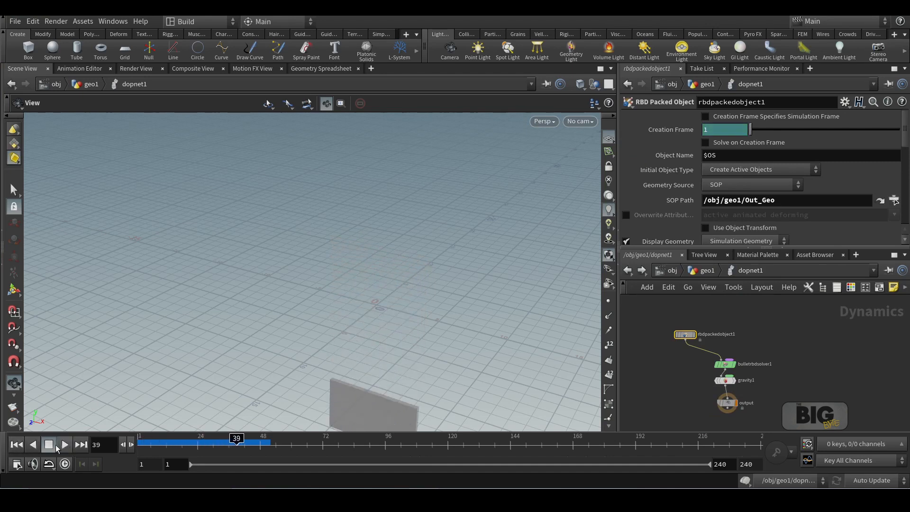
left_click(14, 445)
Move the gravity and output nodes down and place a Ground Plane node below and beside the Bullet Solver
middle_click_drag(711, 379, 705, 339)
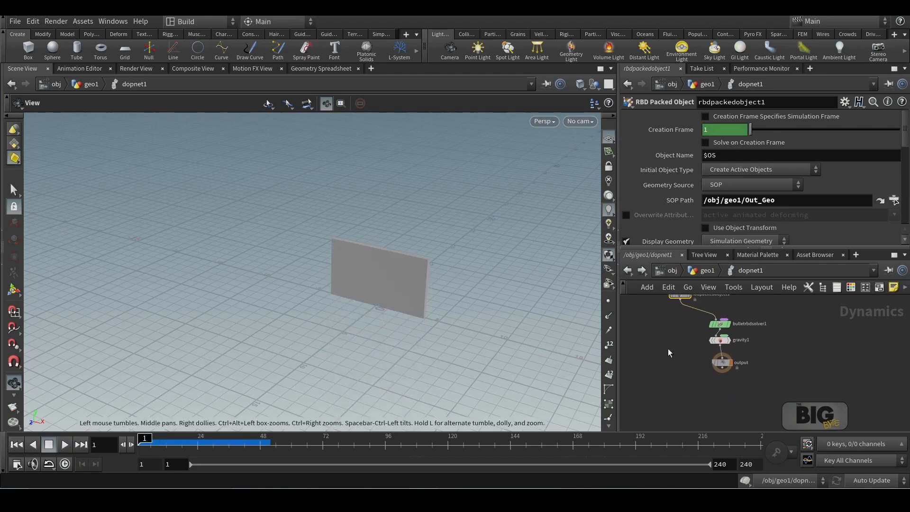
left_click_drag(680, 340, 739, 392)
mouse_move(720, 341)
left_mouse_down()
mouse_move(720, 369)
mouse_move(742, 416)
left_mouse_up()
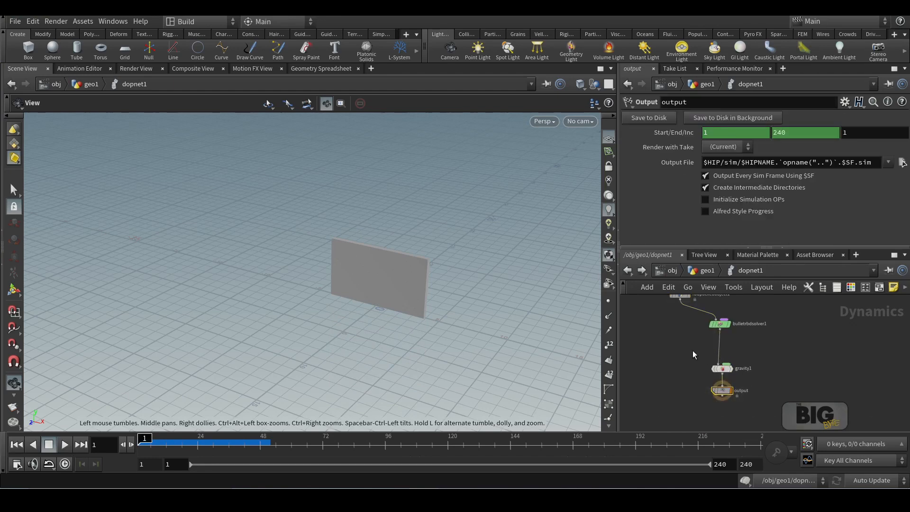
key("Tab")
type("merge")
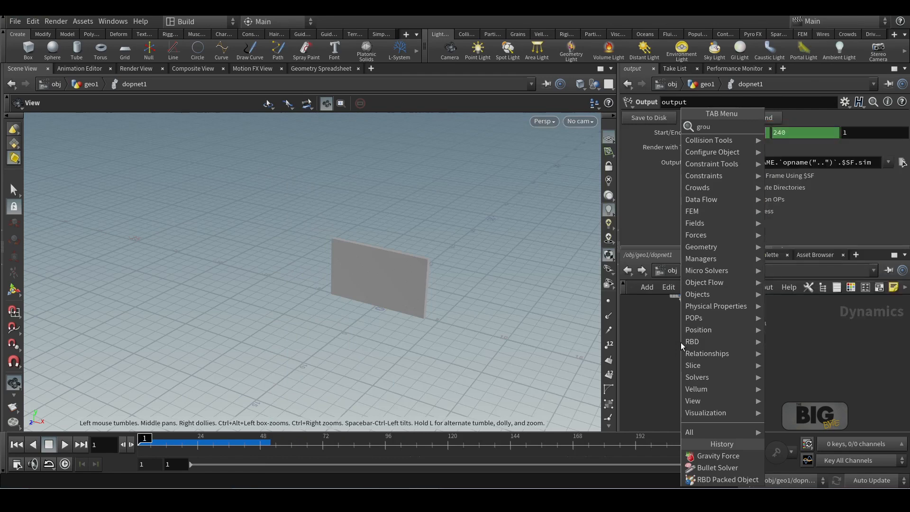
key("Return")
left_click(681, 346)
Insert a Merge node between the Bullet Solver and gravity, and wire the Ground Plane into it
key("Tab")
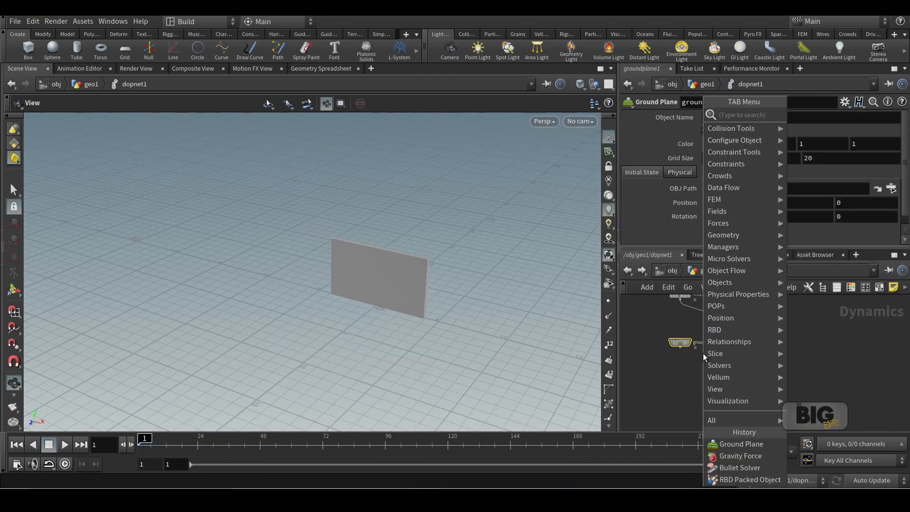
type("merge")
key("Return")
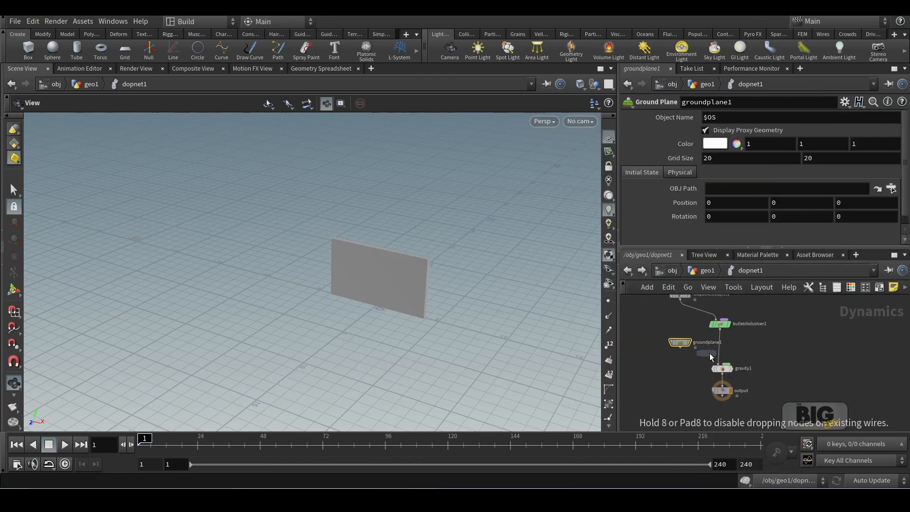
left_click(719, 358)
left_click(681, 347)
left_click(716, 350)
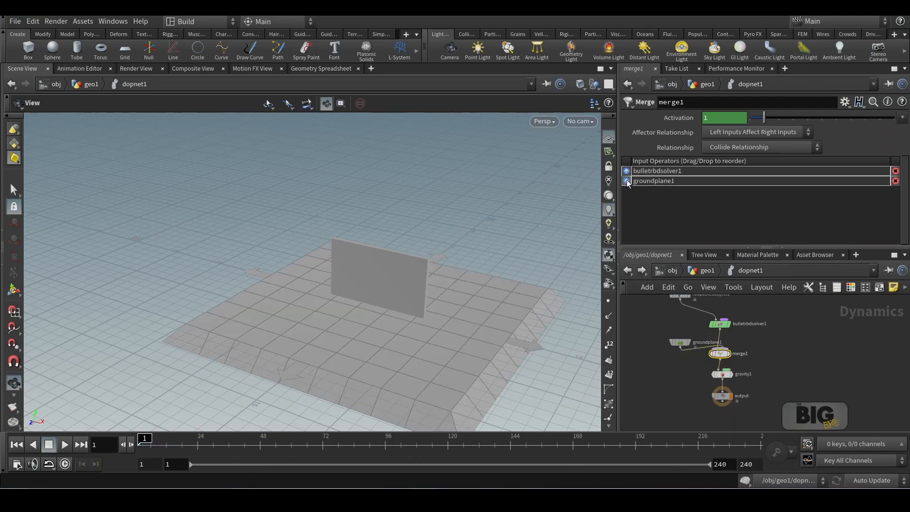
Reorder the Merge inputs so groundplane1 comes before bulletrbdsolver1, and play the simulation to check the collision
left_click_drag(626, 183, 659, 167)
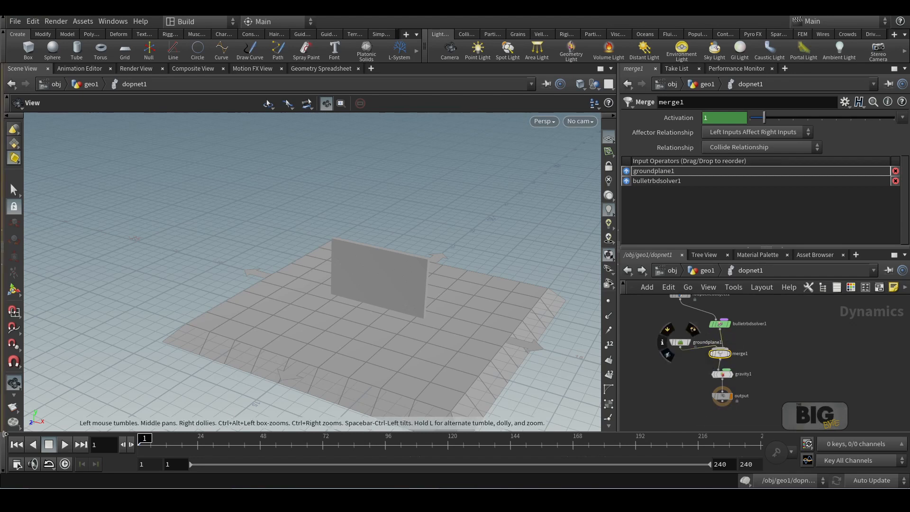
left_click(66, 445)
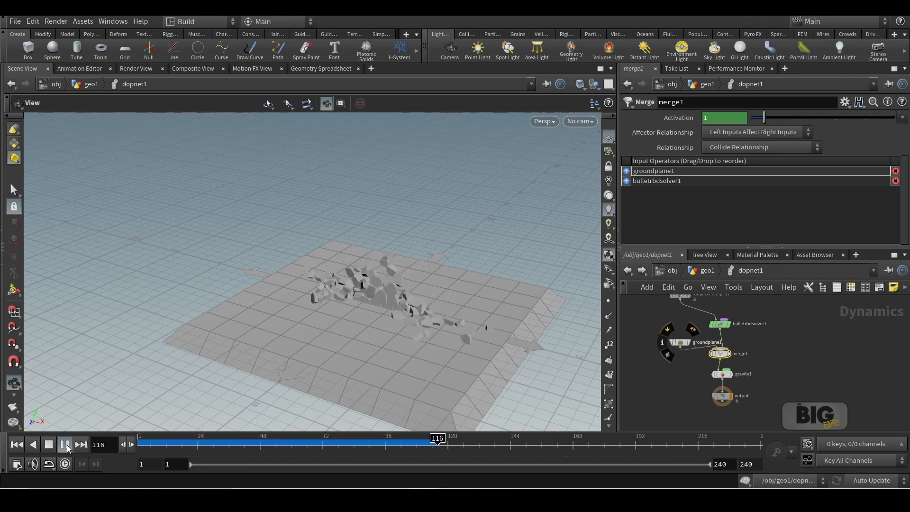
left_click(67, 444)
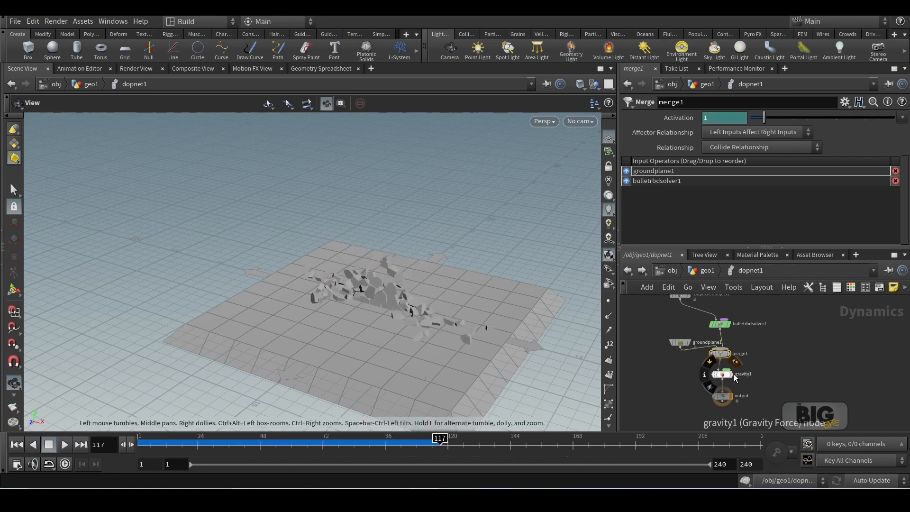
Play the simulation from the first frame with the gravity node bypassed, then rewind and reactivate gravity
left_click(709, 362)
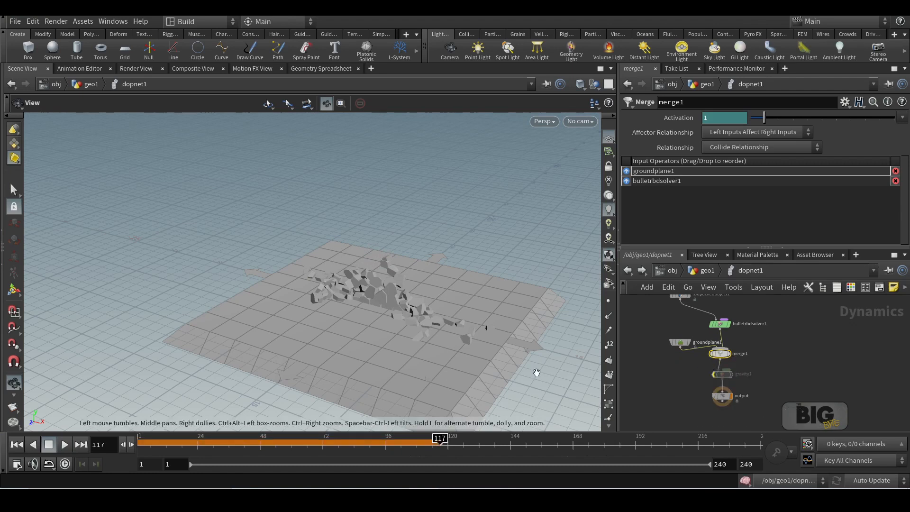
left_click(16, 444)
left_click(67, 445)
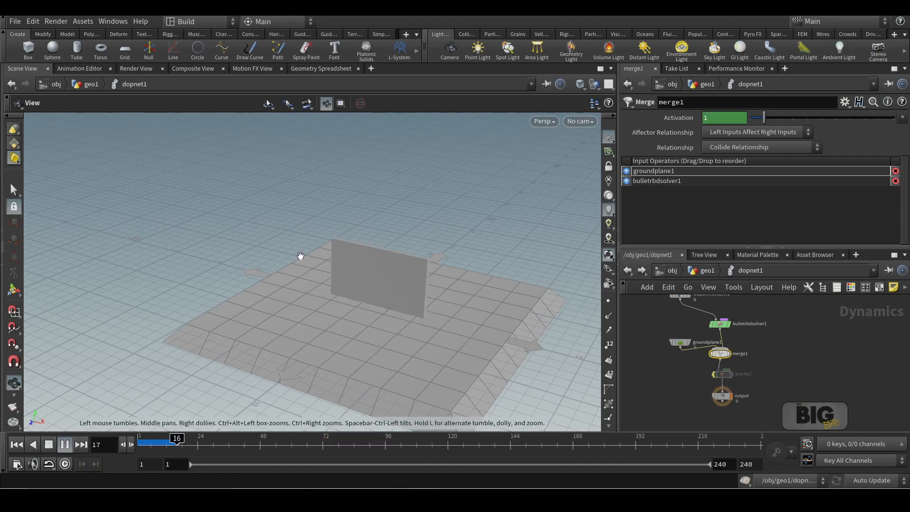
left_click(17, 444)
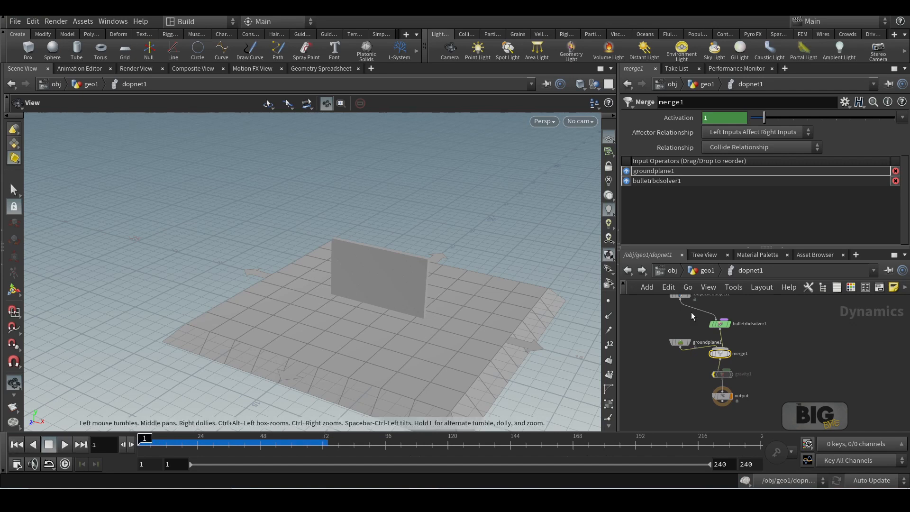
left_click(713, 373)
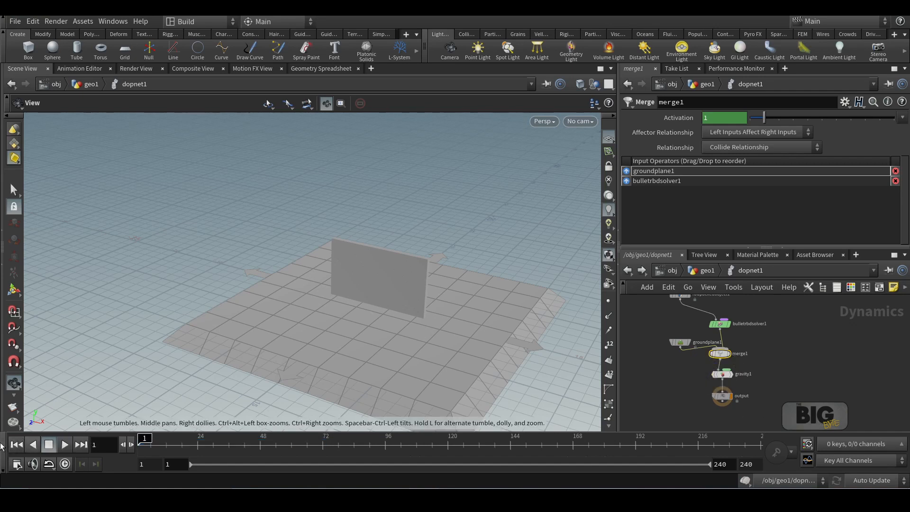
Return to the geo1 network and place a Connect Adjacent Pieces node beside assemble1
left_click(694, 272)
middle_click_drag(782, 306, 731, 310)
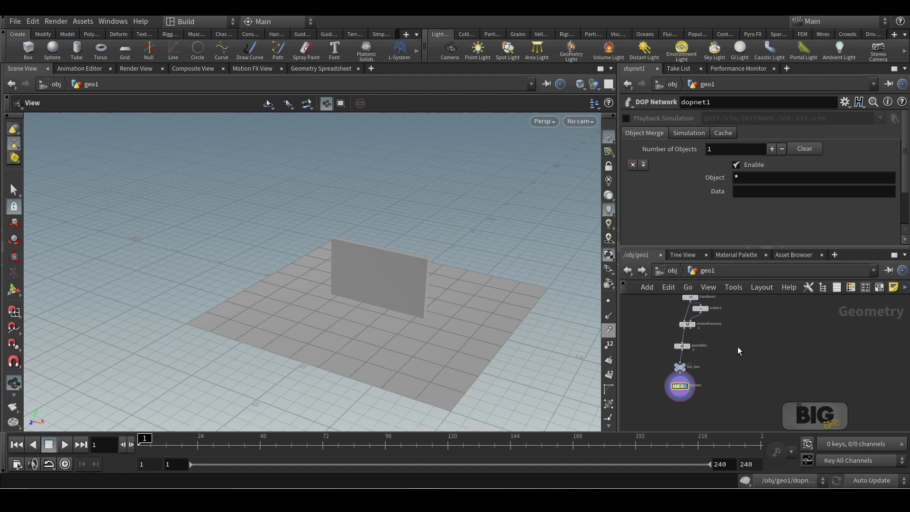
key("Tab")
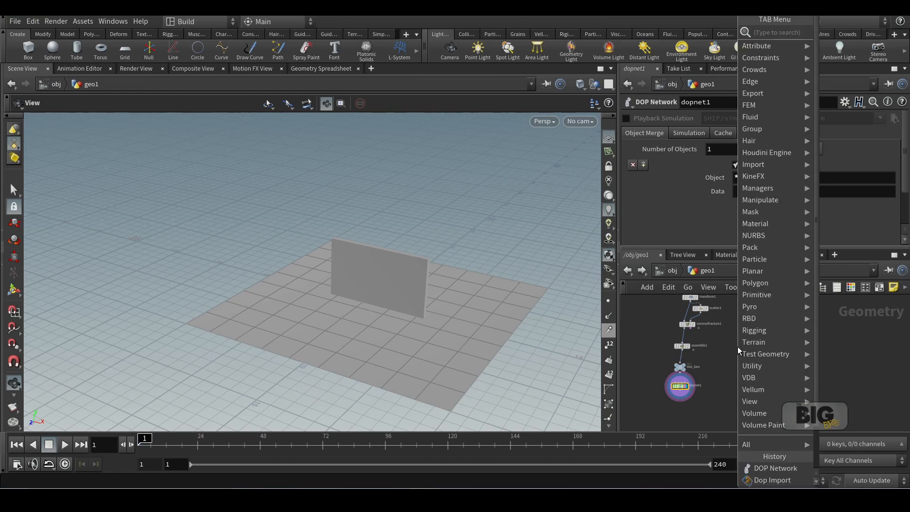
type("connec")
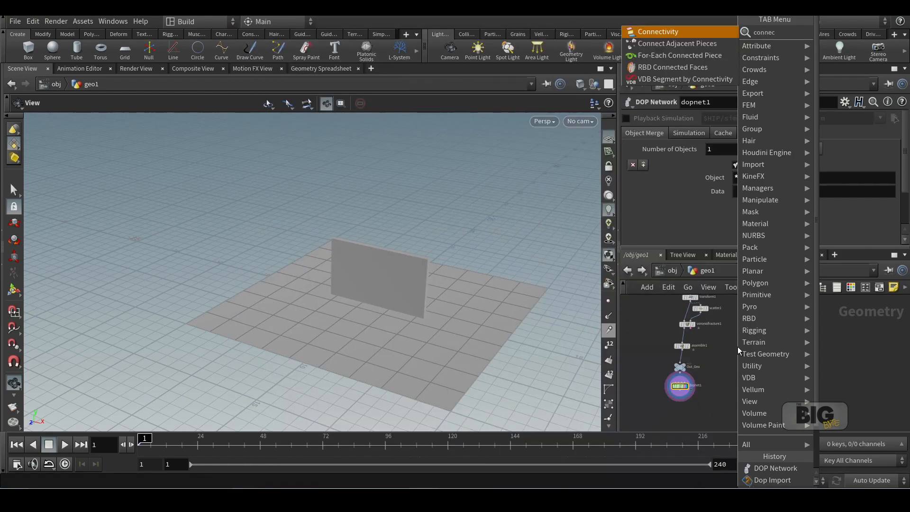
key("Return")
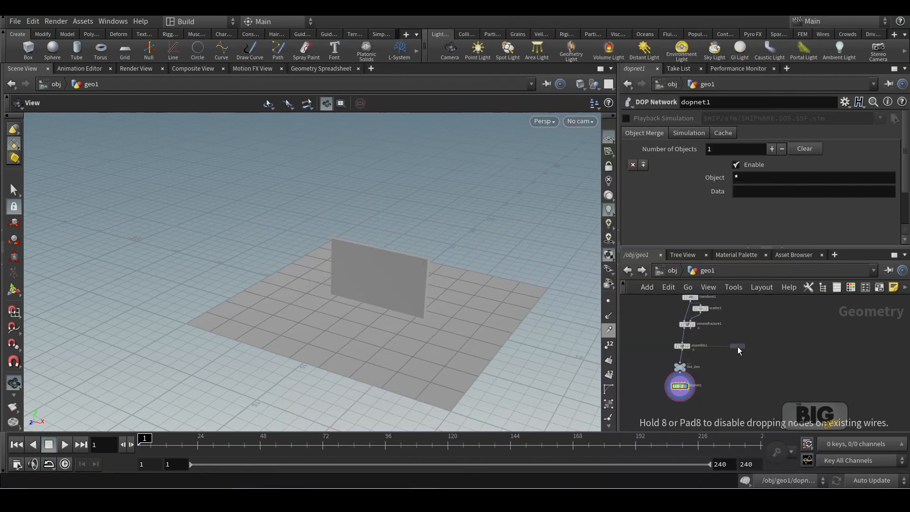
left_click(737, 346)
Wire the first output of voronoifracture1 into the Connect Adjacent Pieces node and display that node
scroll(730, 313, "up", 3)
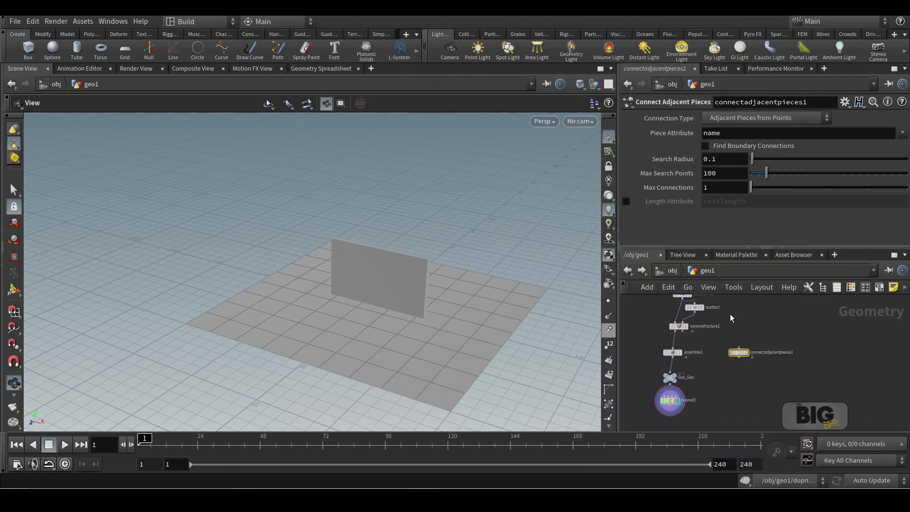
left_click(672, 334)
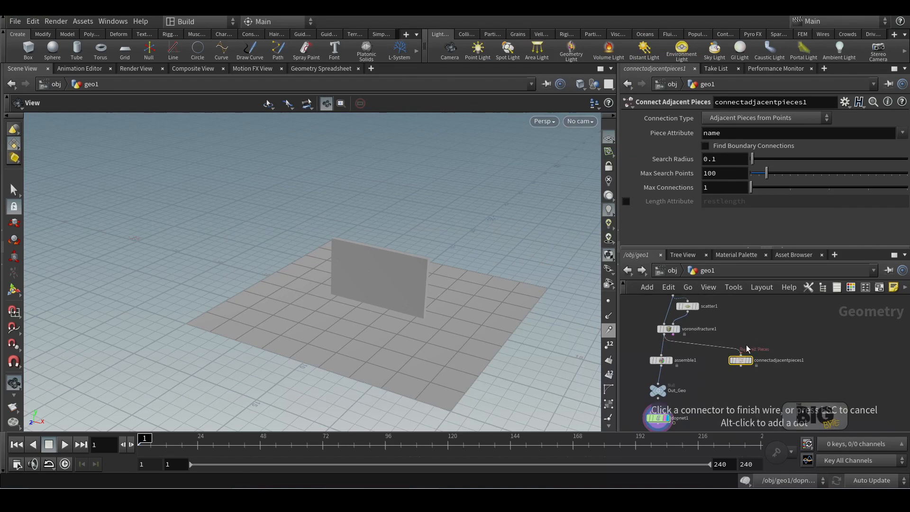
left_click(740, 353)
left_click(749, 360)
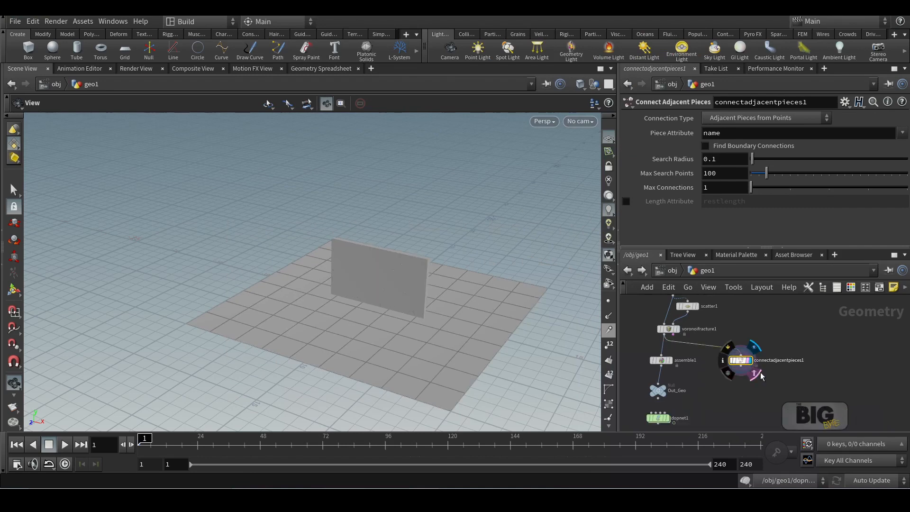
left_click_drag(778, 346, 726, 376)
middle_click_drag(763, 336, 752, 314)
Examine the Connect Adjacent Pieces result on the wall in wireframe and shaded display
right_click_drag(434, 285, 530, 309)
left_click_drag(530, 309, 512, 302)
key("shift+w")
middle_click_drag(493, 295, 472, 276)
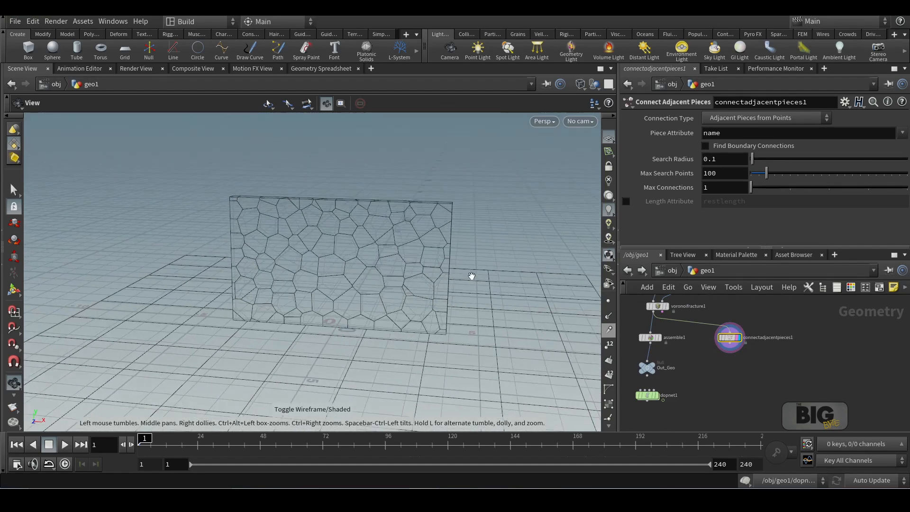
key("shift+w")
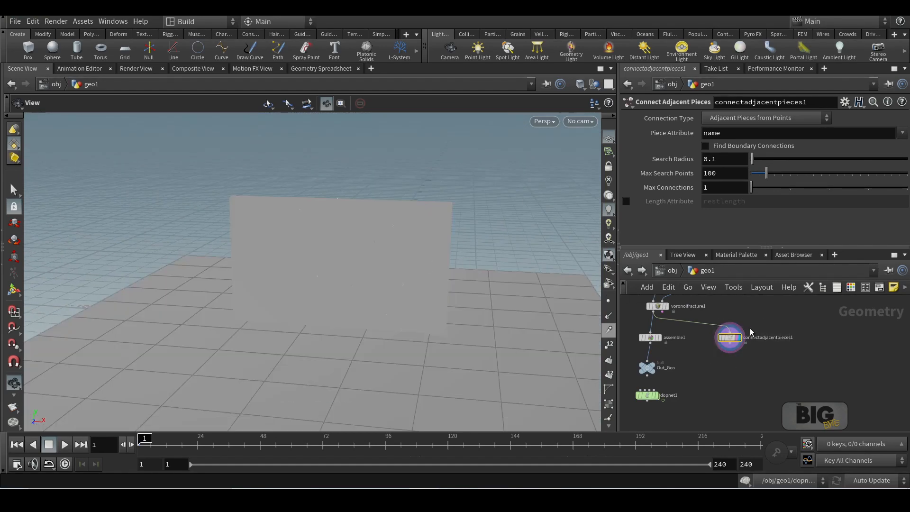
right_click_drag(395, 230, 455, 242)
right_click(455, 243)
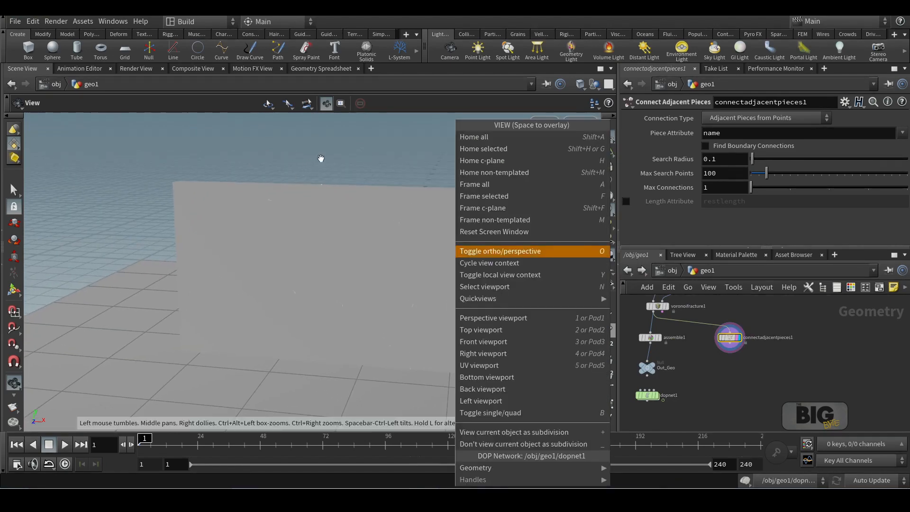
key("Escape")
Set the Connection Type to Adjacent Pieces from Surface Points and check the connection lines in wireframe display
left_click(807, 118)
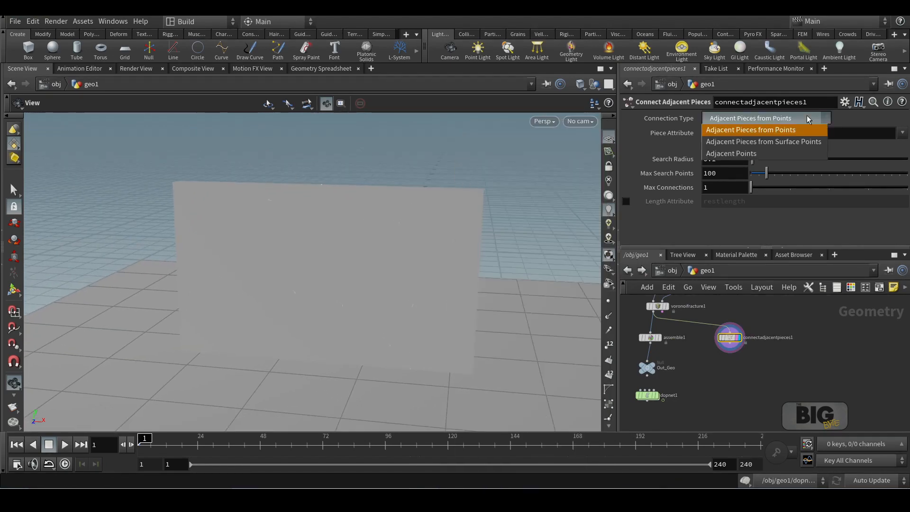
left_click(786, 143)
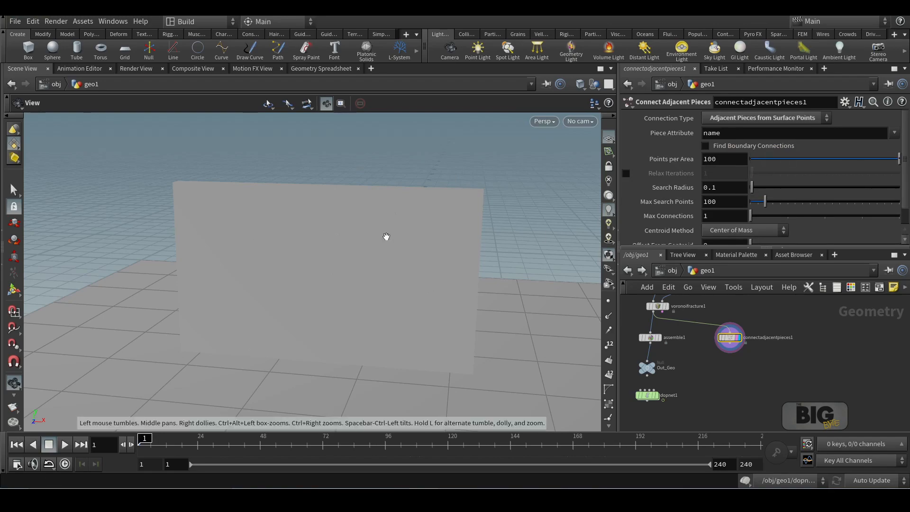
key("w")
left_click_drag(320, 259, 342, 215)
scroll(305, 205, "up", 4)
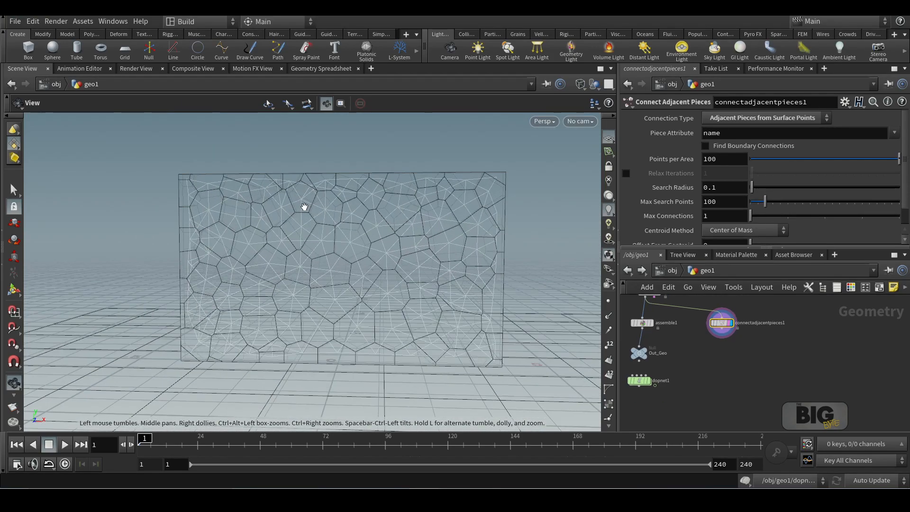
left_click_drag(305, 205, 196, 214)
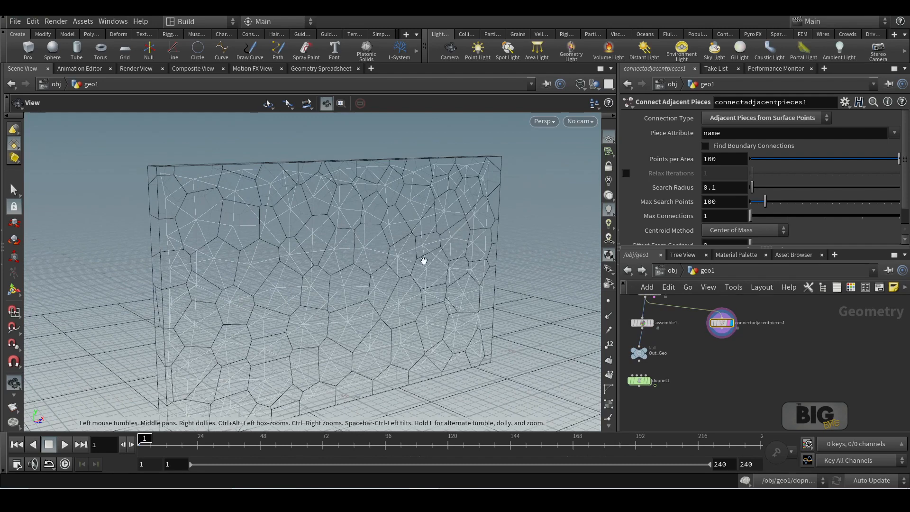
Set the Max Connections of the Connect Adjacent Pieces node to 2 and check the wall's connections
scroll(762, 148, "down", 2)
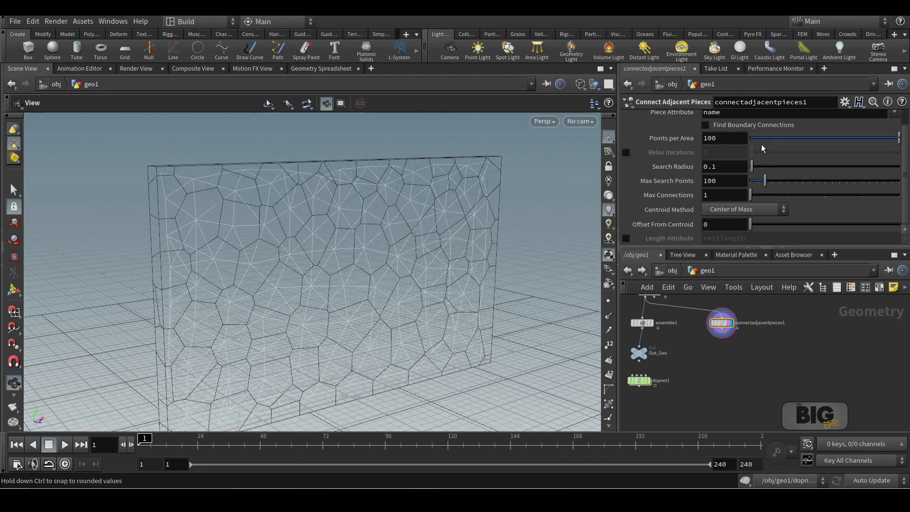
scroll(761, 148, "up", 2)
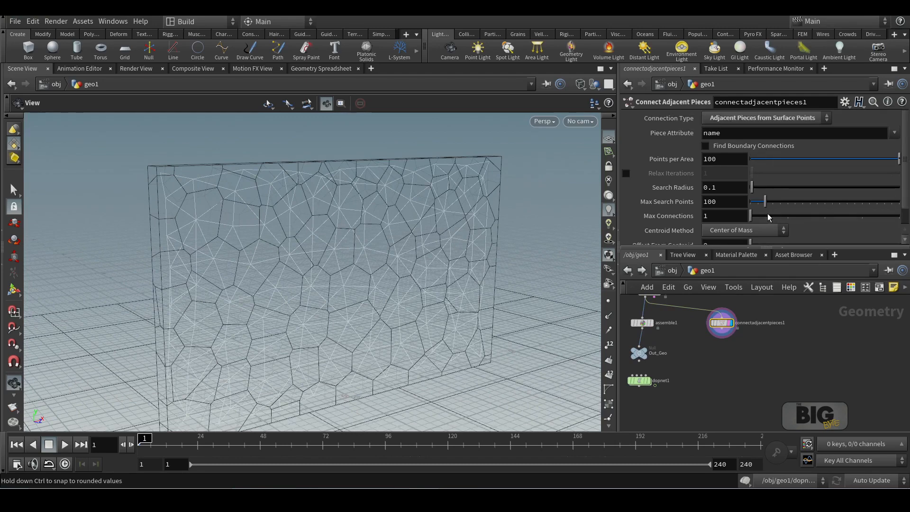
left_click_drag(769, 217, 784, 222)
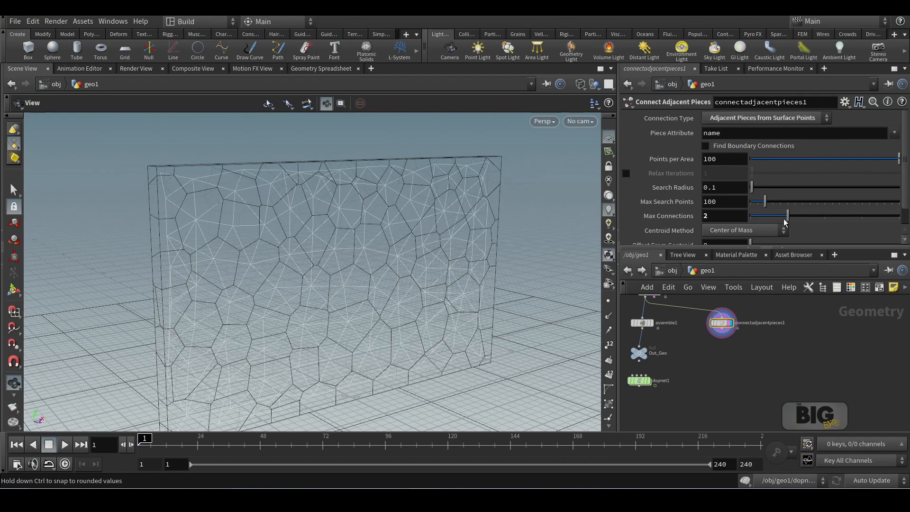
left_click_drag(550, 240, 379, 237)
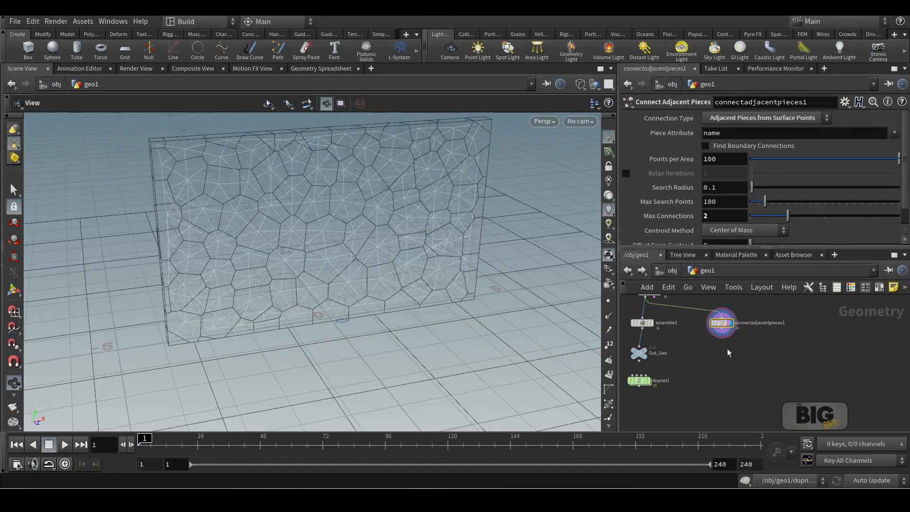
Add an Attribute Wrangle below the Connect Adjacent Pieces node and wire the two together
key("Tab")
type("attr")
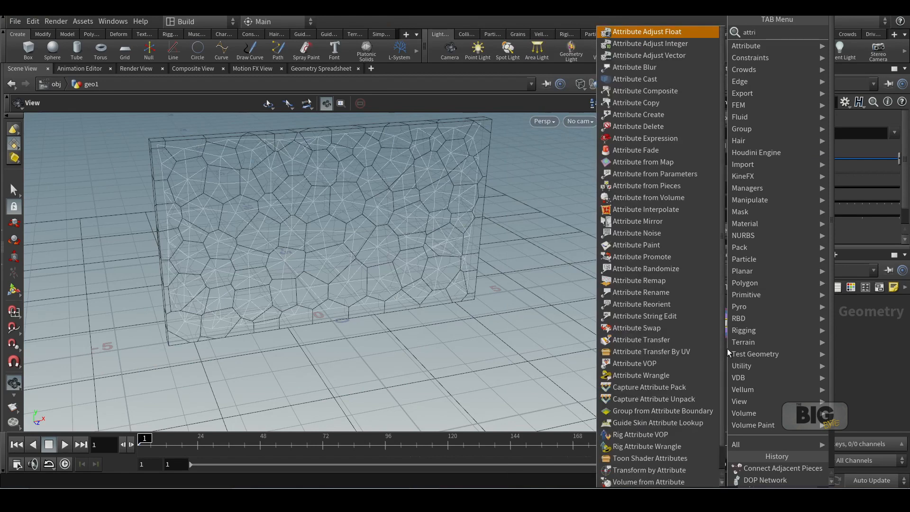
type(" wr")
key("Return")
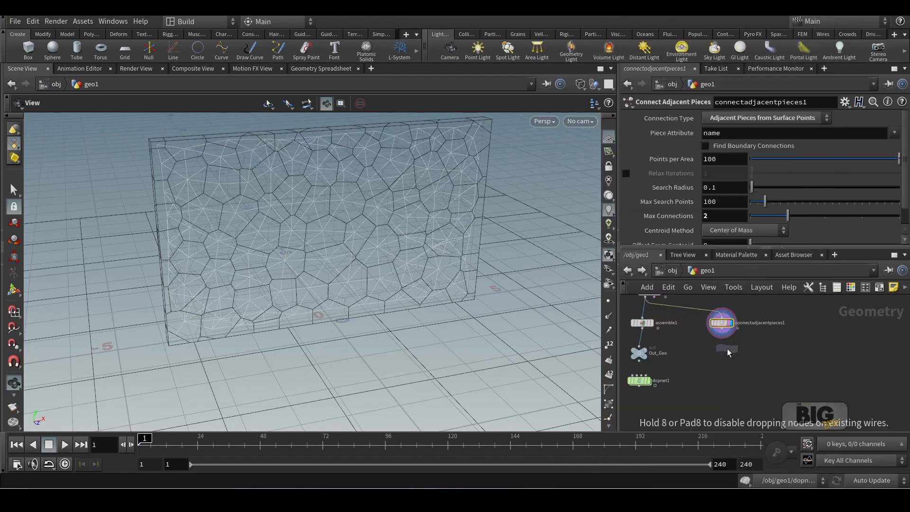
left_click(723, 349)
left_click_drag(721, 328, 711, 350)
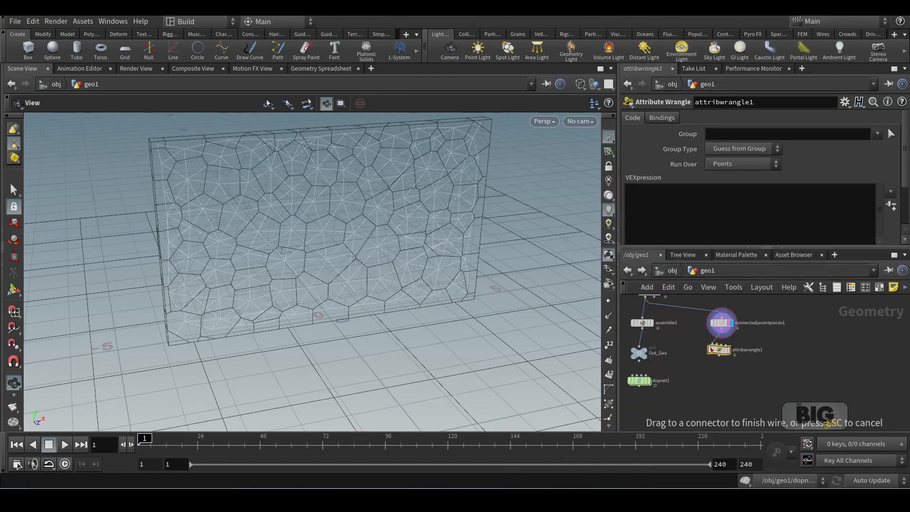
Enter the wrangle's VEX code on two lines: s@constraint_name = "glue"; and s@constraint_type="all";
left_click(701, 228)
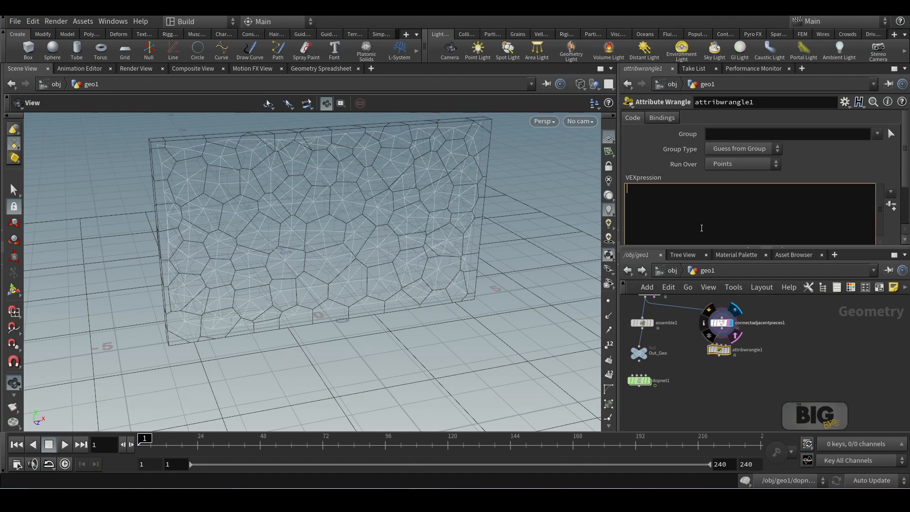
type("s@co")
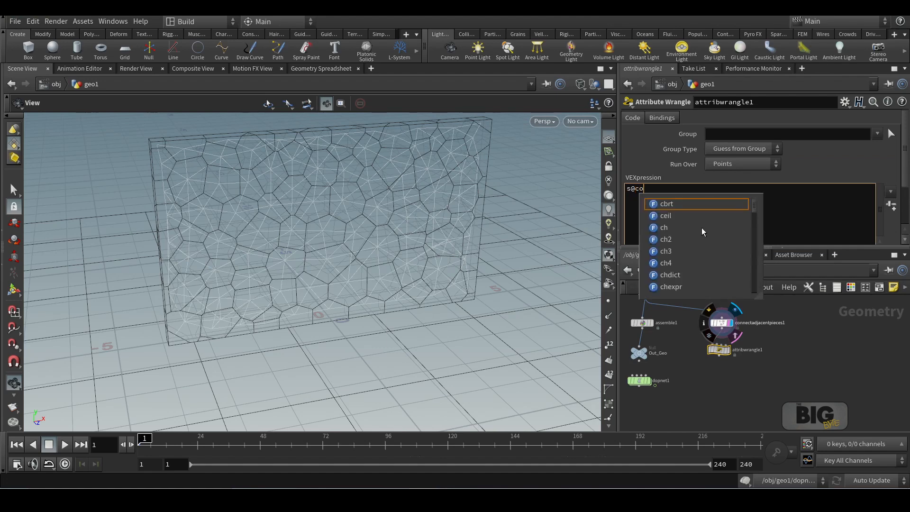
type("nstraint_name")
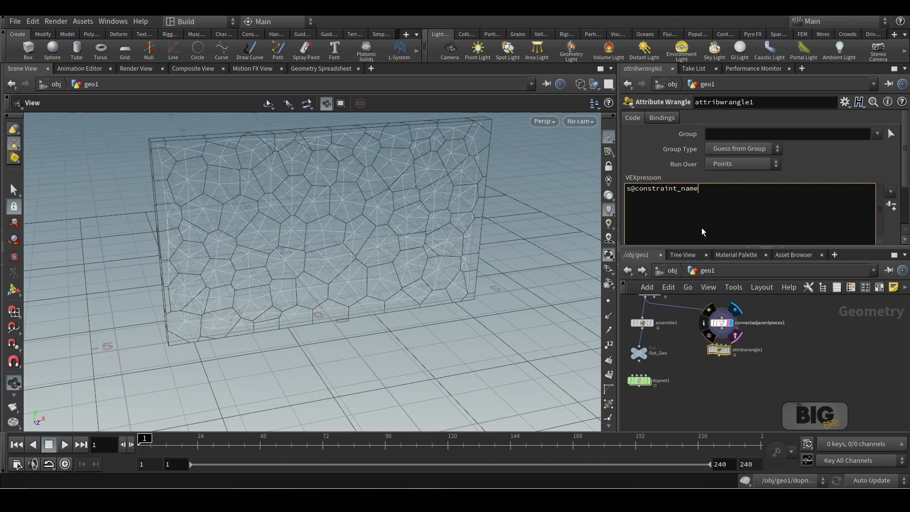
type(" = \"glue\";")
key("Return")
type("s@cons")
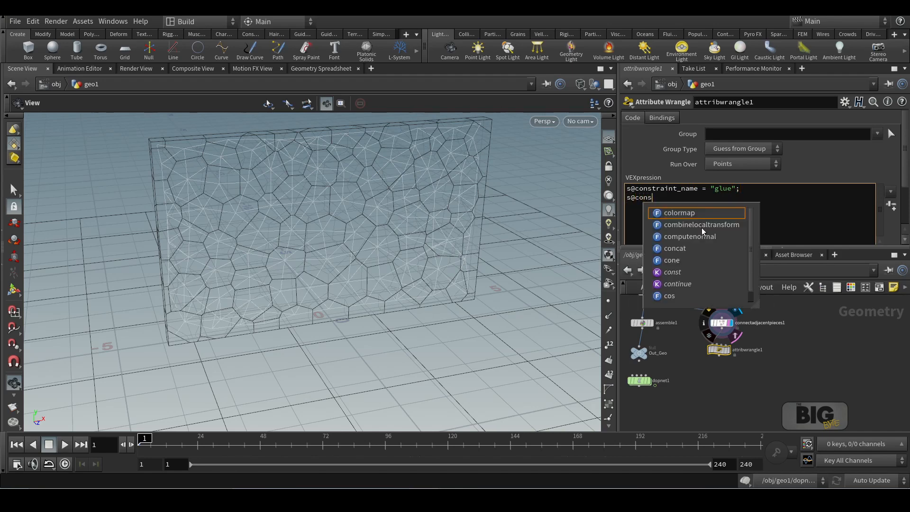
type("traint_ty")
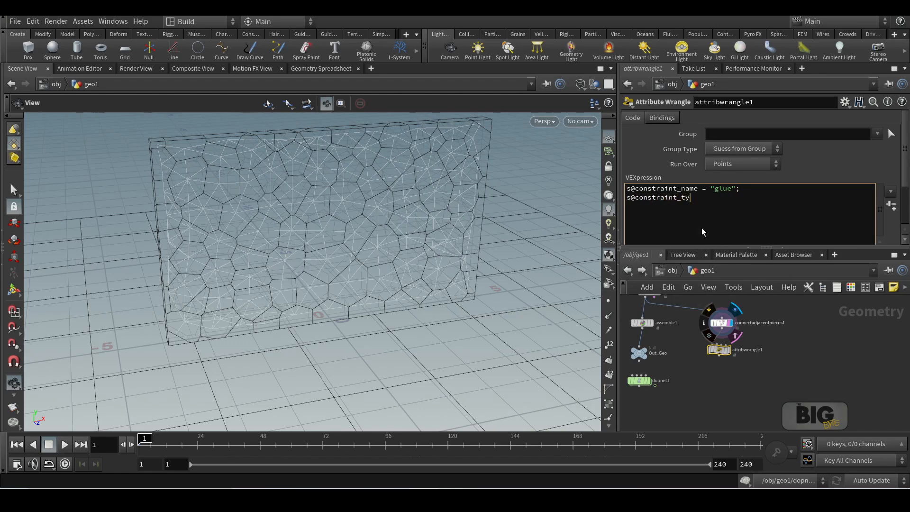
type("pe=\"all\";")
Set the Attribute Wrangle to run over Primitives and display its result
left_click(727, 166)
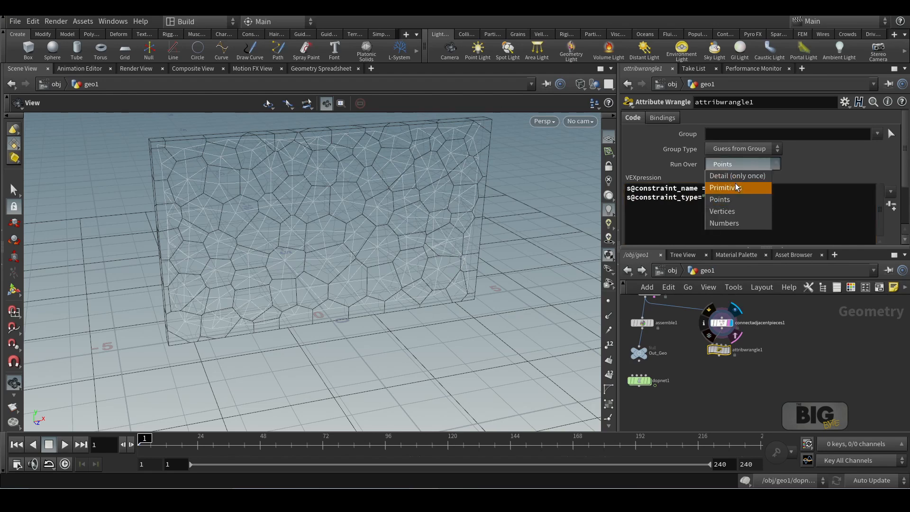
left_click(738, 184)
middle_click_drag(801, 328, 821, 341)
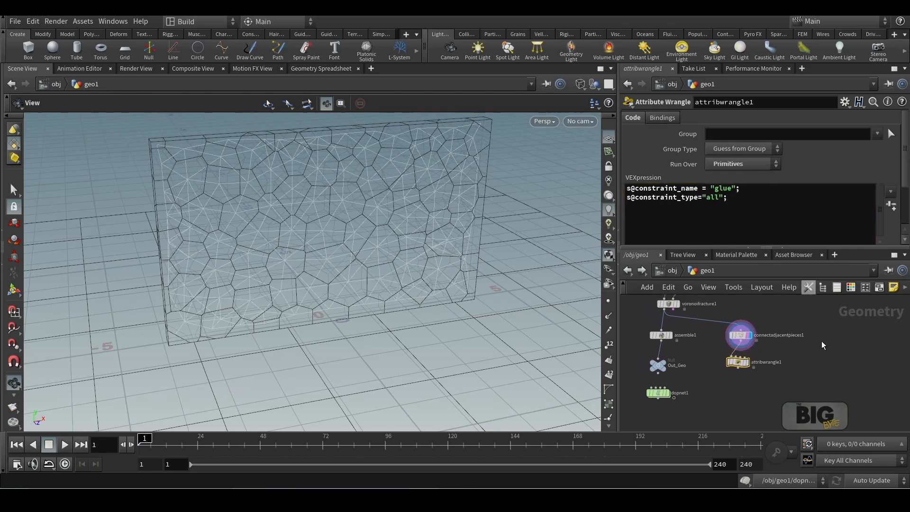
left_click(747, 361)
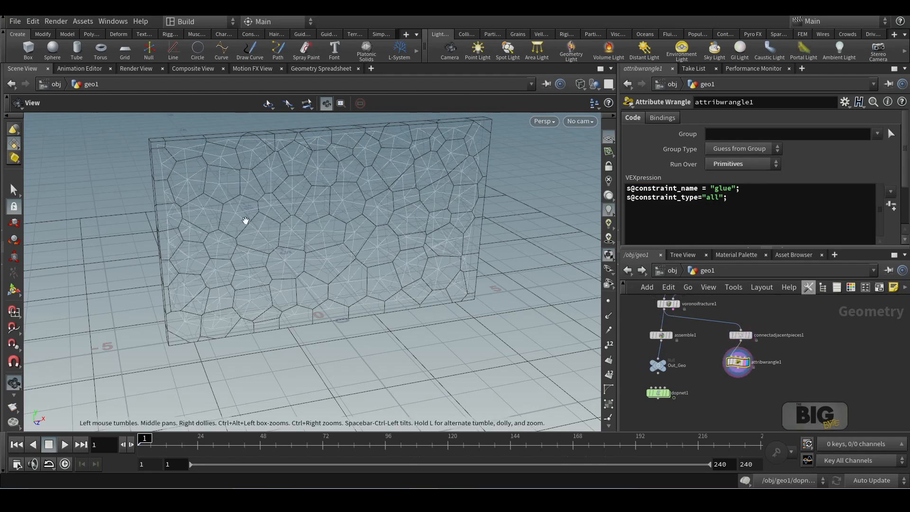
middle_click_drag(786, 379, 787, 367)
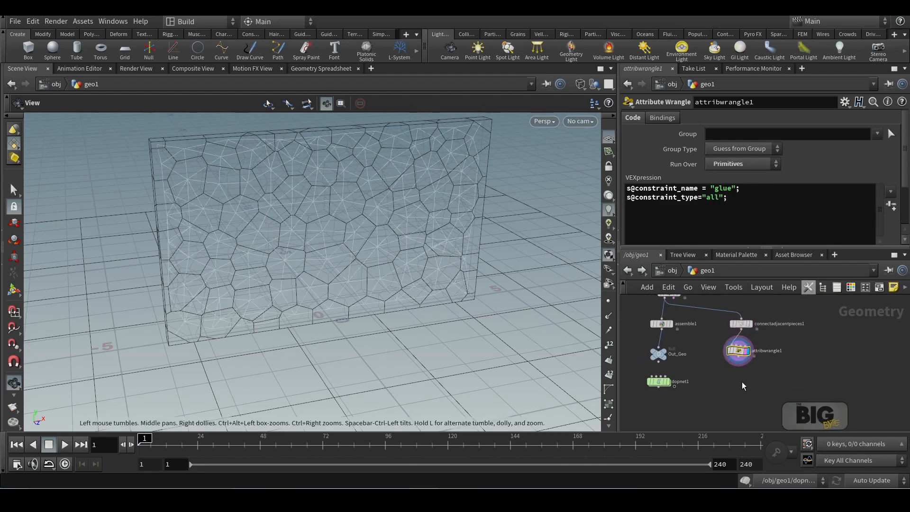
Add a Null node below the Attribute Wrangle and wire the wrangle into it
key("Tab")
type("null")
key("Return")
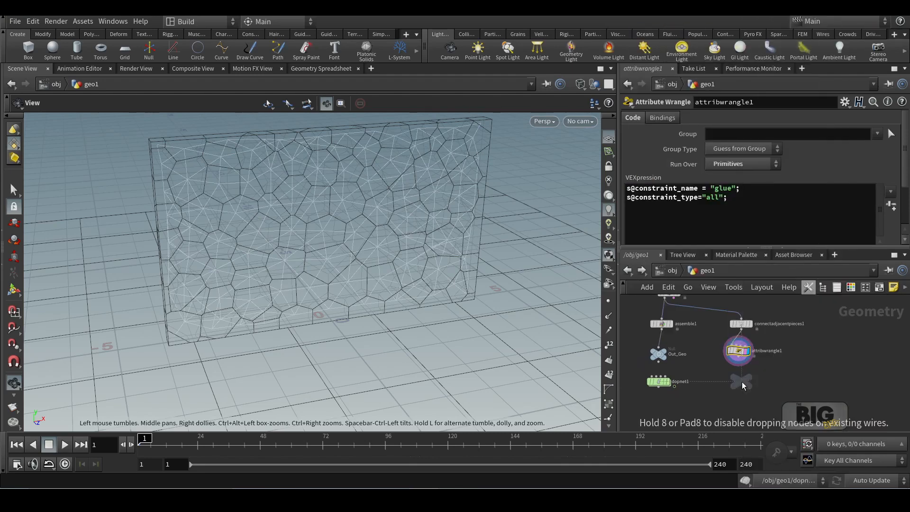
left_click(740, 382)
left_click_drag(736, 363, 746, 376)
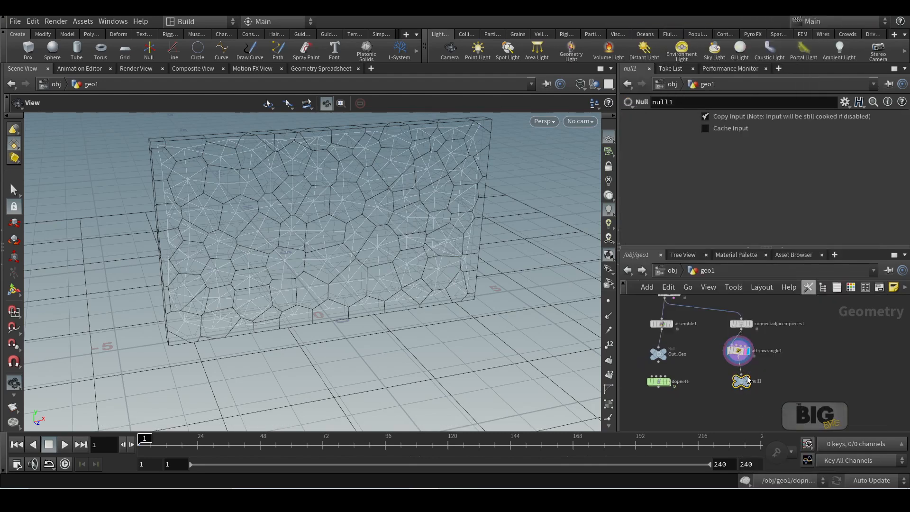
Rename the new Null node Out_Con, and go inside the dopnet1 network
double_click(756, 381)
type("Out_C")
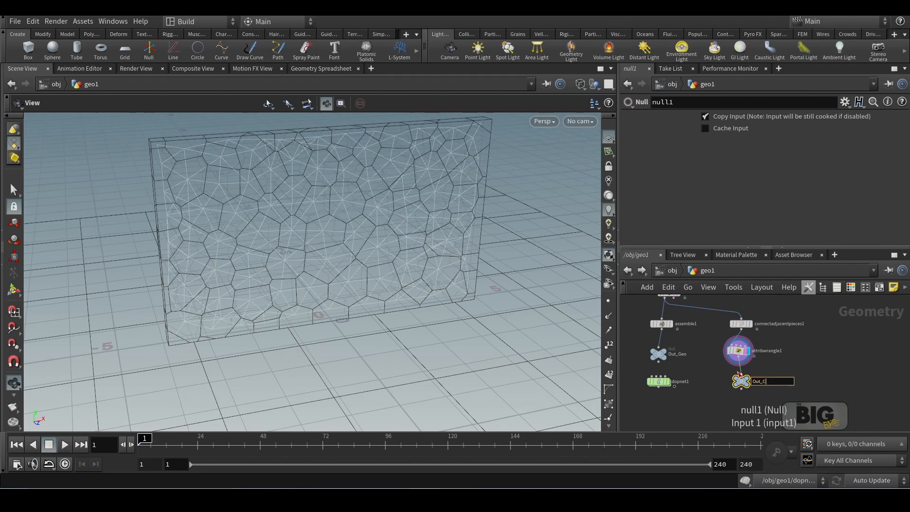
type("on")
key("Return")
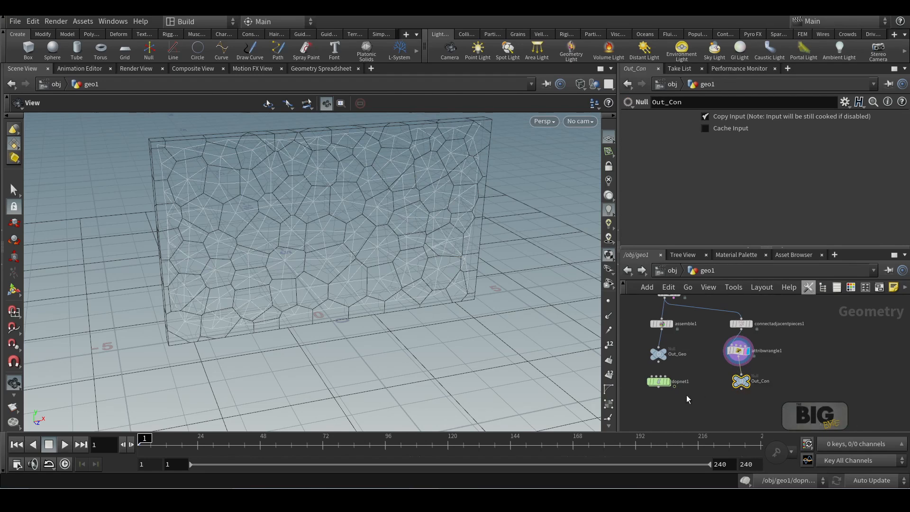
double_click(659, 382)
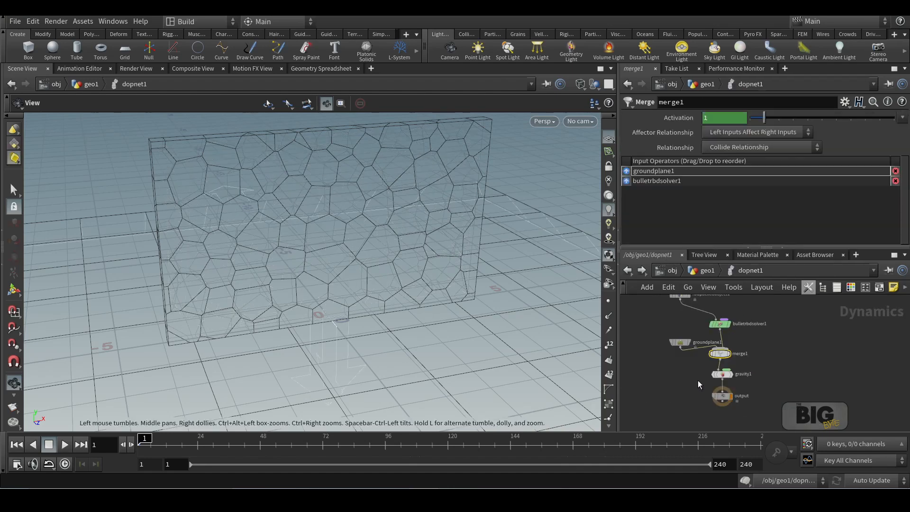
Move the ground plane, merge, gravity and output nodes down, and insert a Constraint Network node between bulletrbdsolver1 and merge1
left_click_drag(674, 408, 622, 428)
left_click_drag(800, 329, 634, 423)
left_click_drag(712, 356, 710, 400)
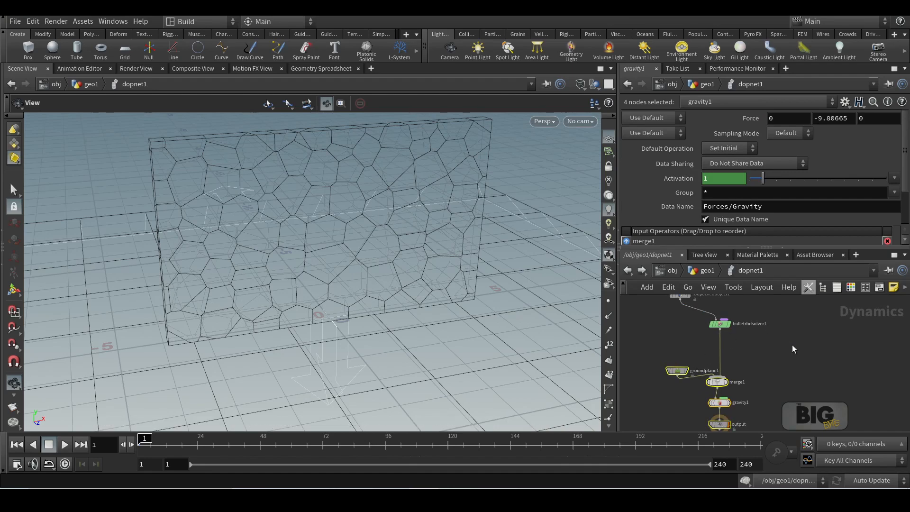
key("Tab")
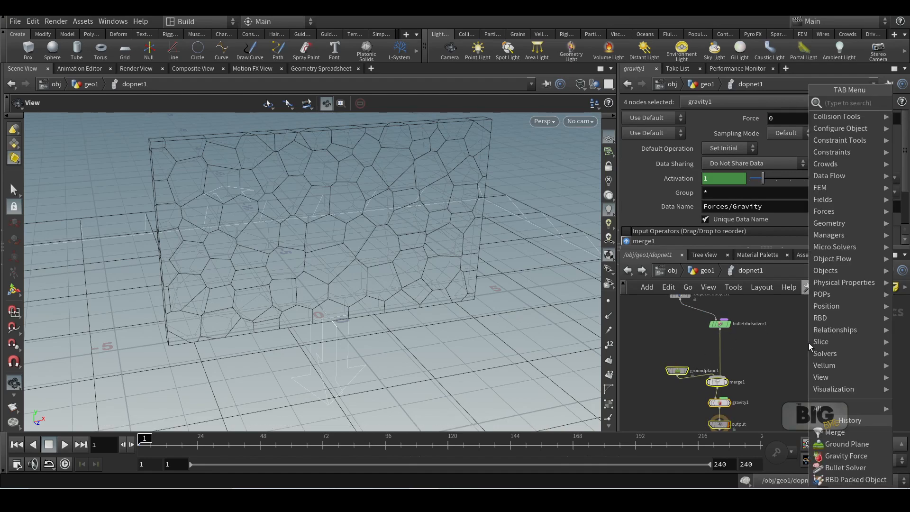
type("constra")
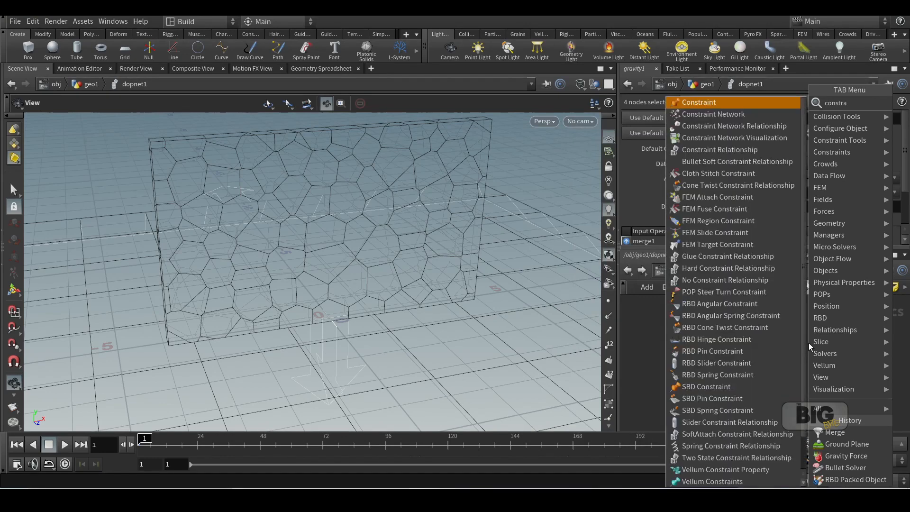
key("Down")
key("Return")
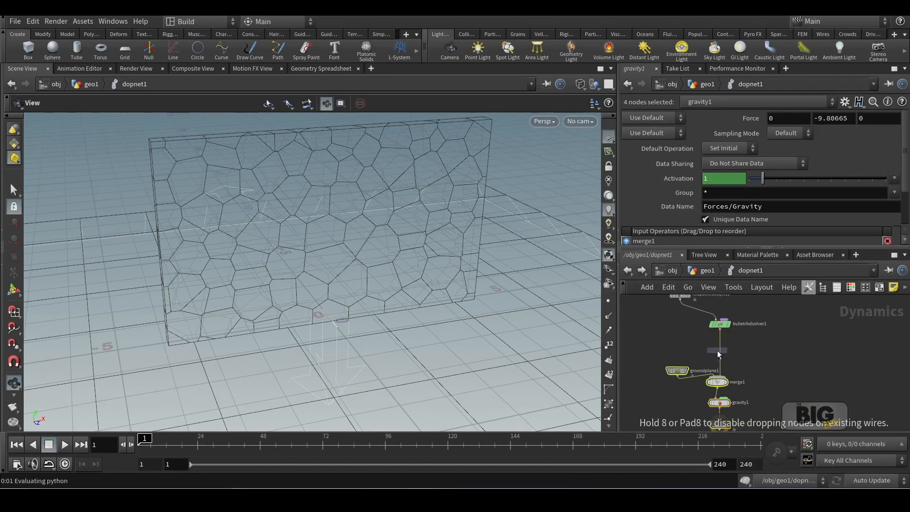
left_click(717, 351)
double_click(722, 351)
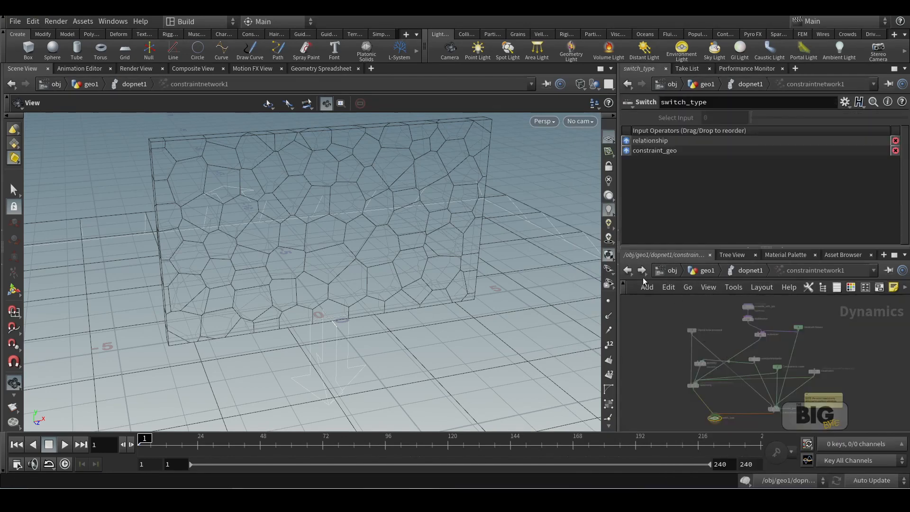
left_click(627, 270)
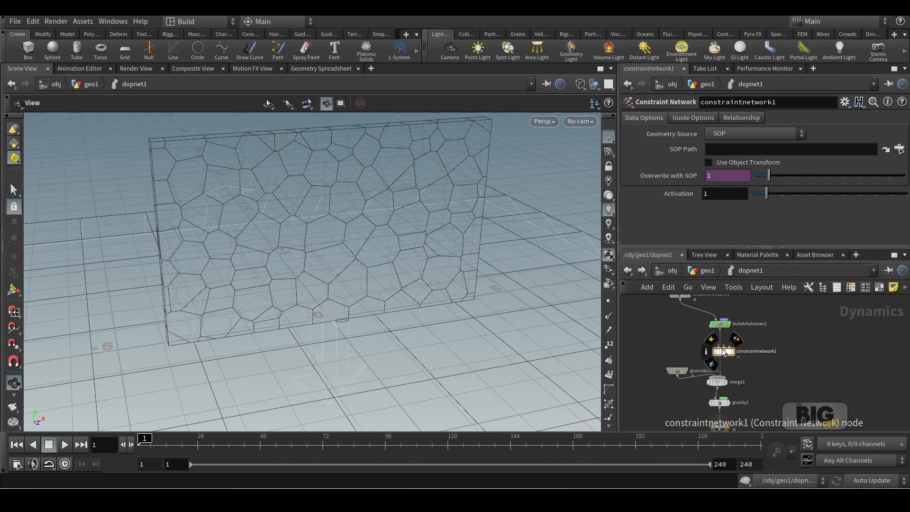
left_click_drag(723, 352, 722, 353)
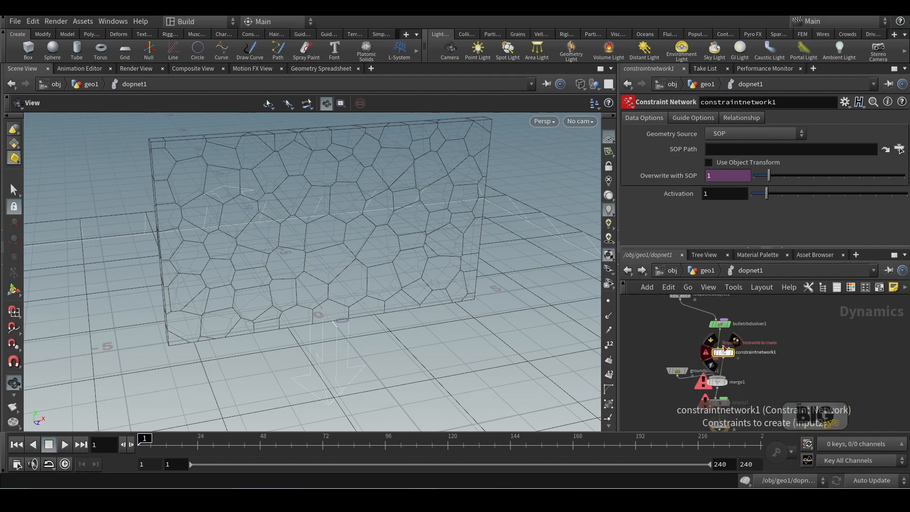
Add a Glue Constraint Relationship node and wire it into the constraint-relationship input of constraintnetwork1
key("Tab")
type("glu")
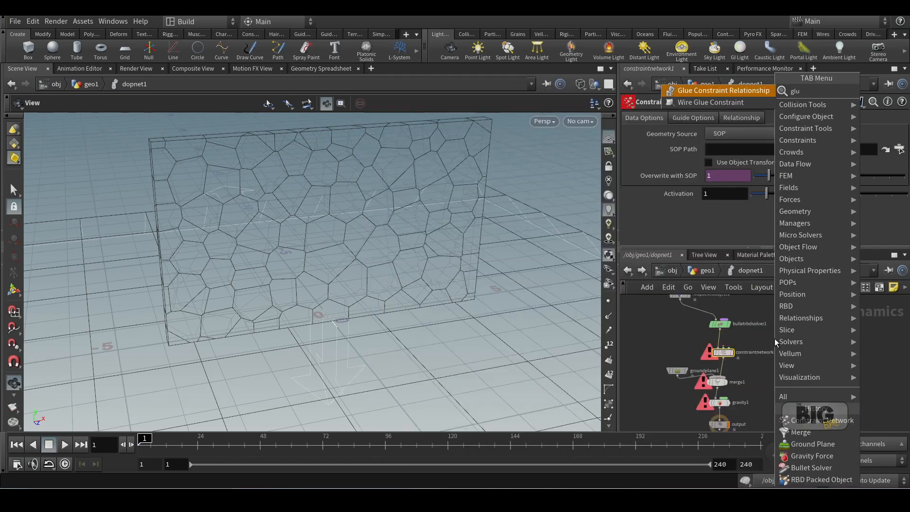
key("Return")
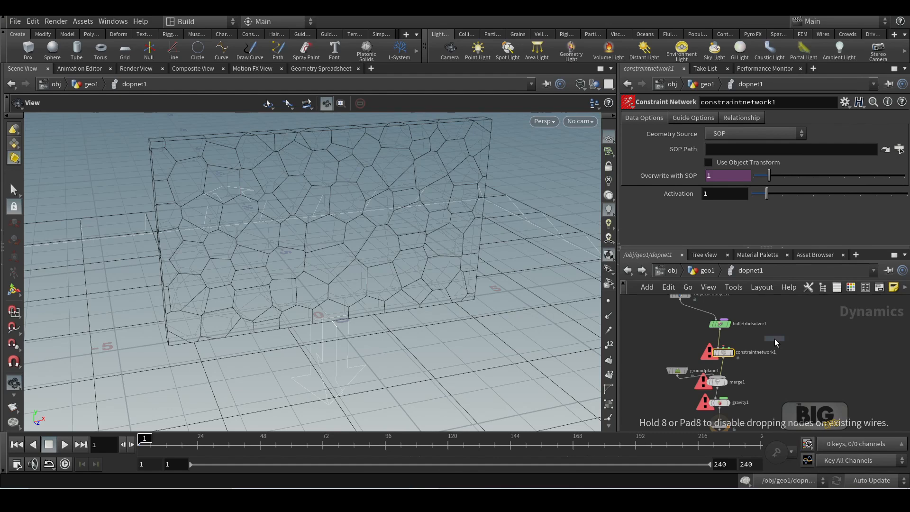
left_click(774, 338)
left_click_drag(779, 340, 783, 329)
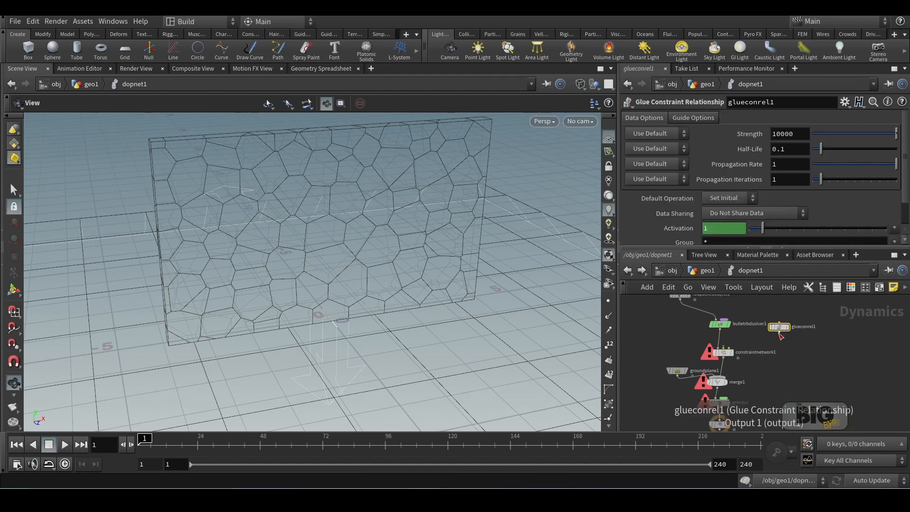
left_click(778, 333)
left_click(724, 350)
key("ctrl+z")
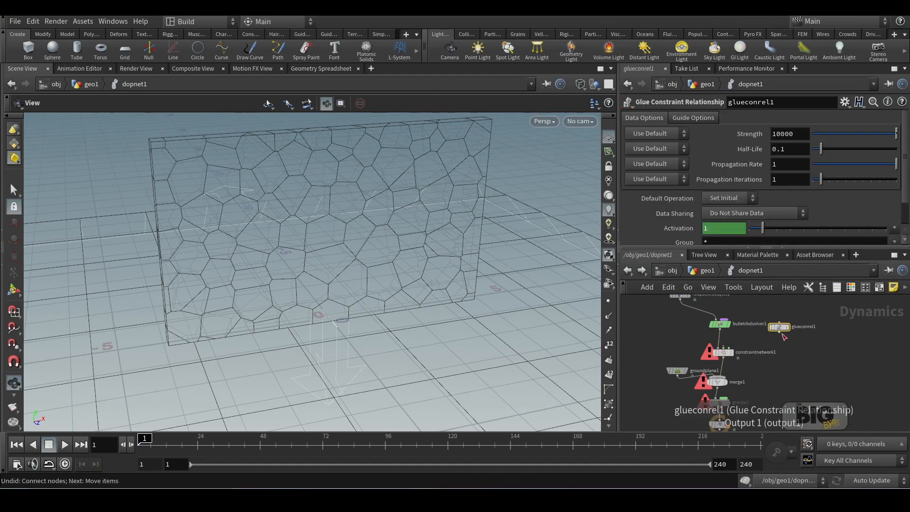
left_click(779, 333)
left_click(725, 350)
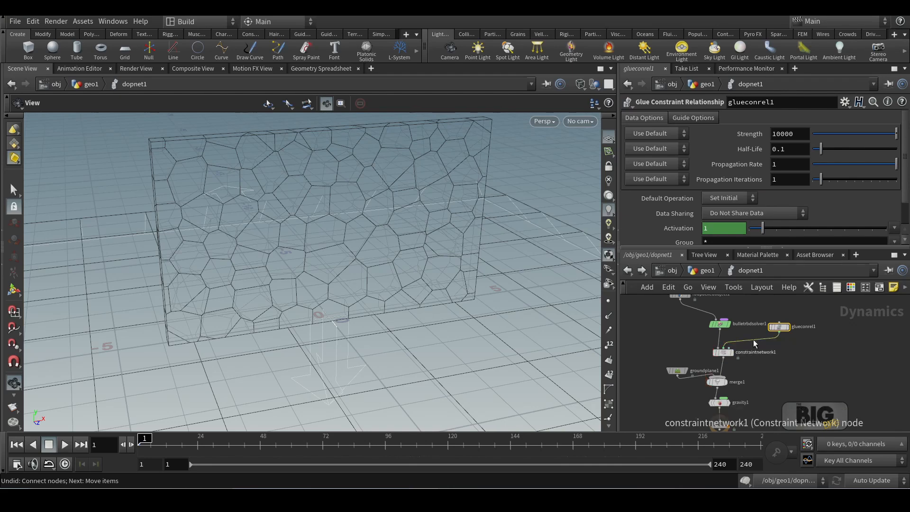
Set the Data Name of the Glue Constraint Relationship to glue
left_click_drag(906, 187, 906, 228)
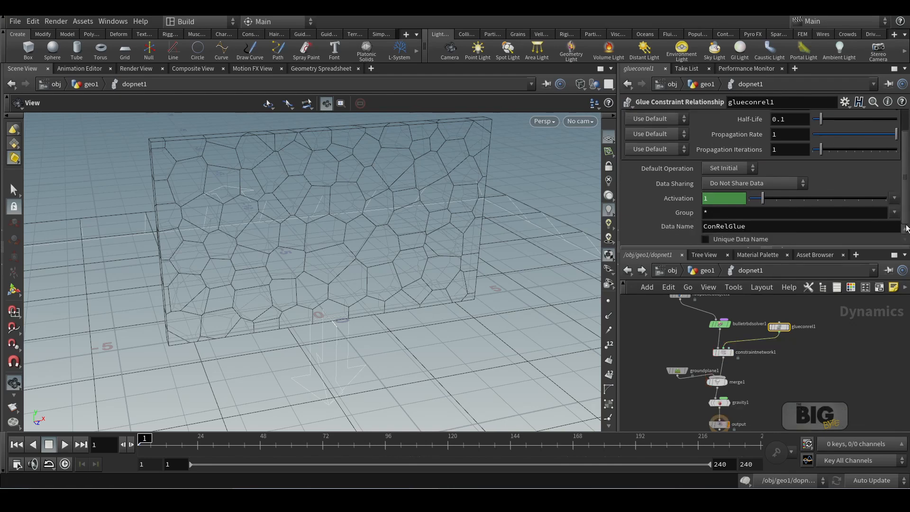
double_click(746, 227)
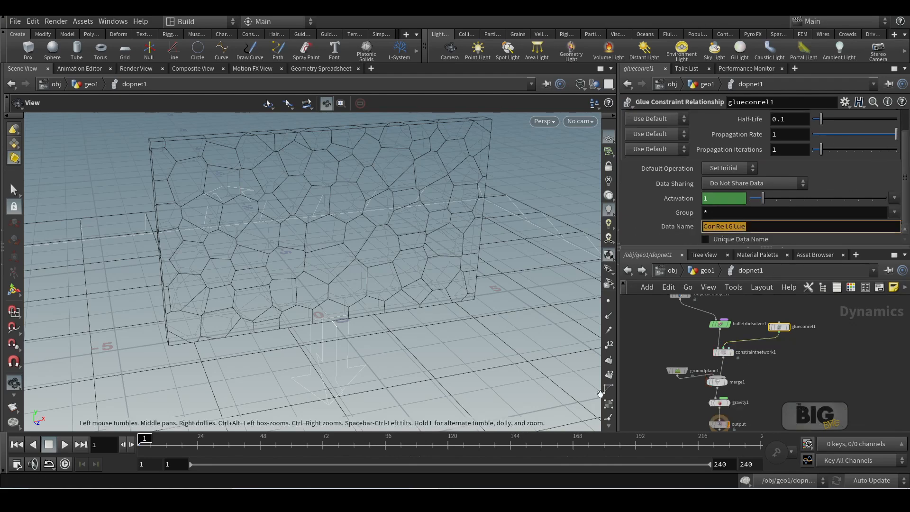
type("glue")
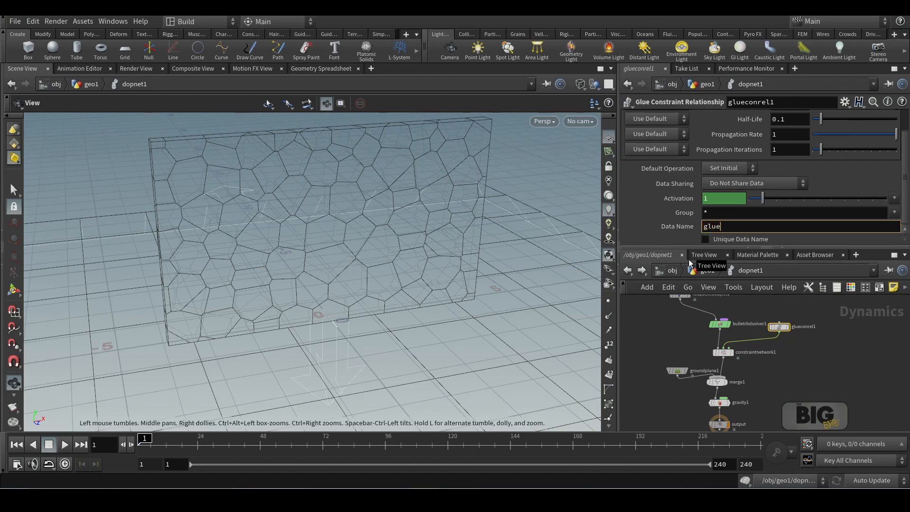
key("Return")
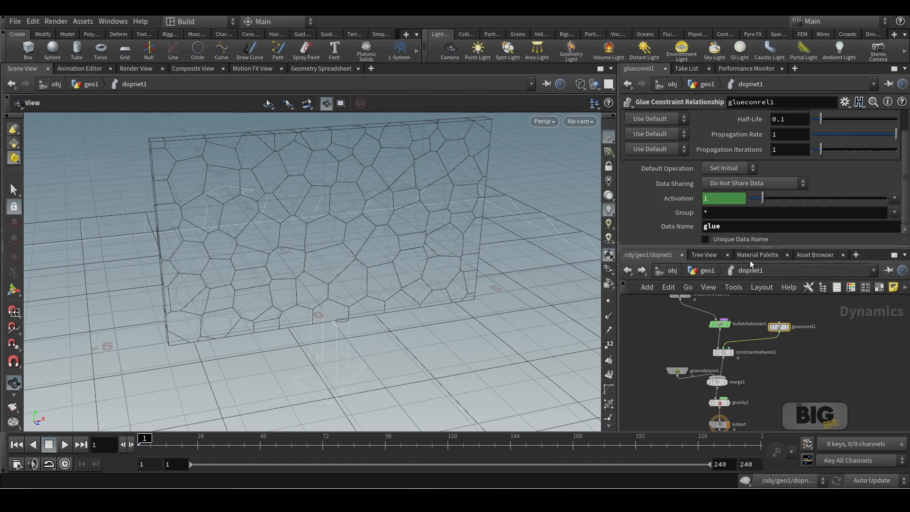
scroll(760, 165, "up", 2)
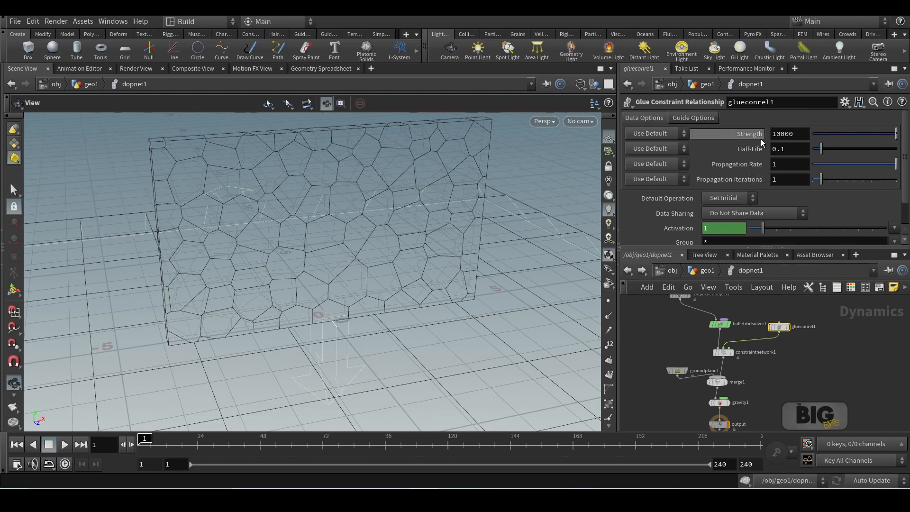
Play the simulation and examine how the wall pieces behave with the glue relationship connected
left_click(64, 445)
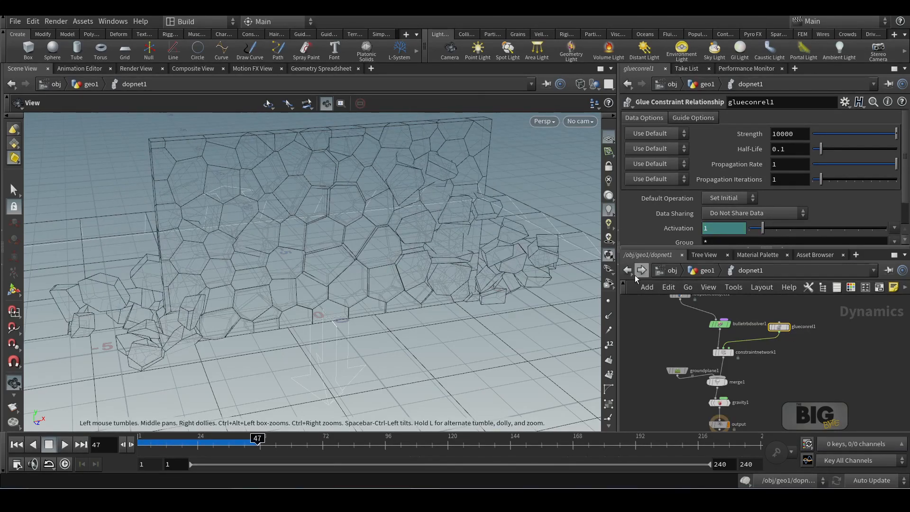
key("ctrl+b")
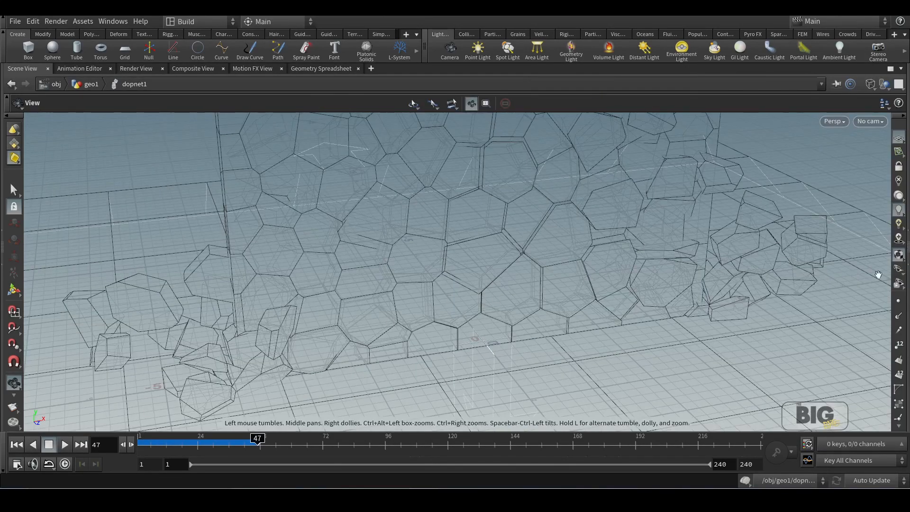
key("ctrl+b")
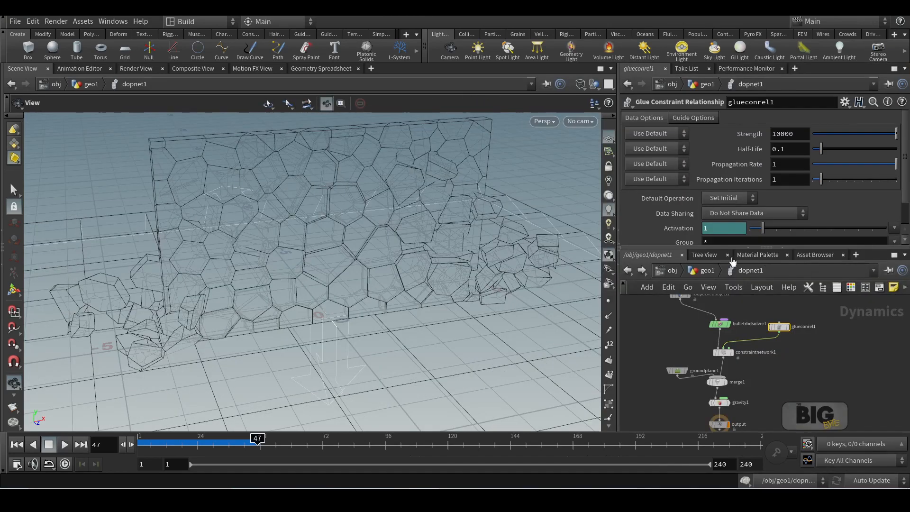
Return to the geo1 network and display the result of dopnet1
left_click(705, 270)
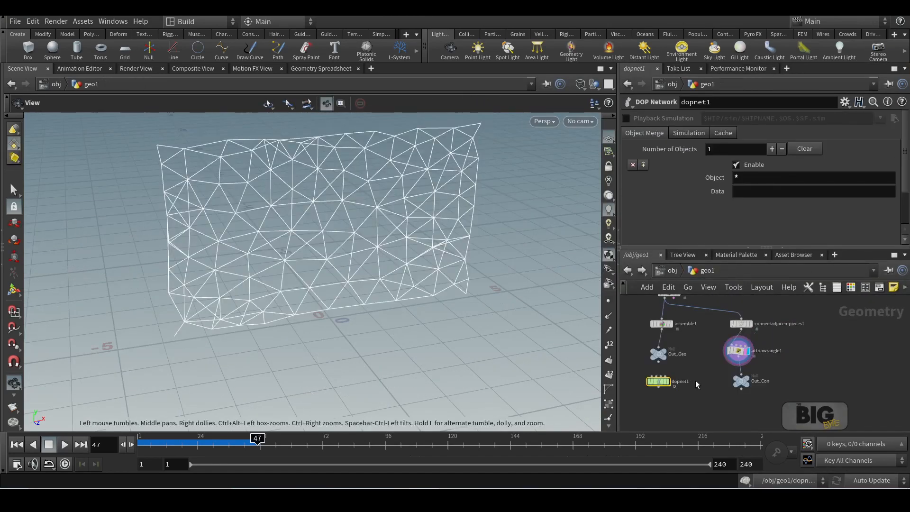
middle_click_drag(695, 381, 725, 343)
left_click(697, 343)
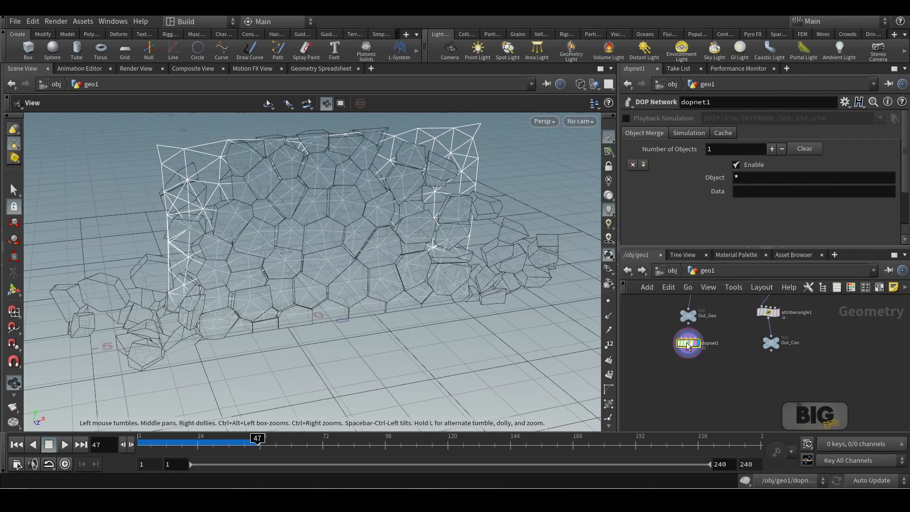
Inside dopnet1, set the SOP Path of constraintnetwork1 to /obj/geo1/Out_Con
double_click(688, 344)
left_click(723, 352)
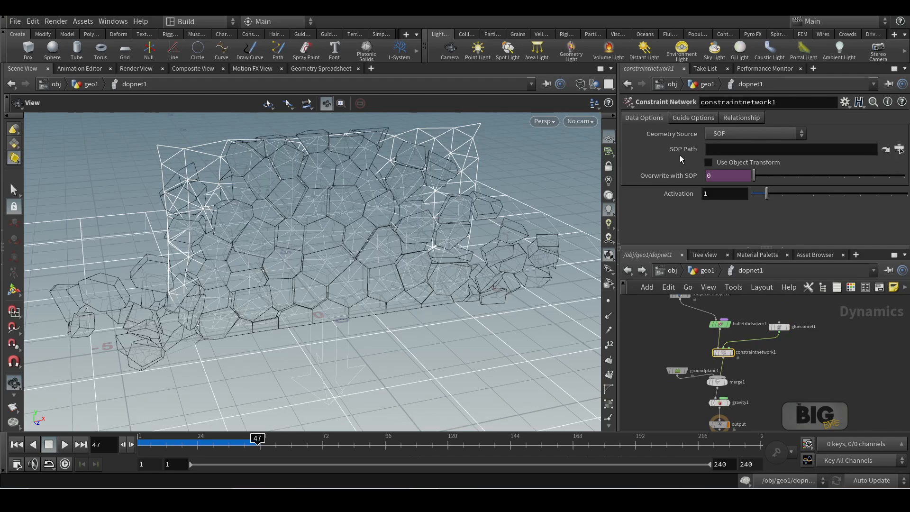
left_click(899, 149)
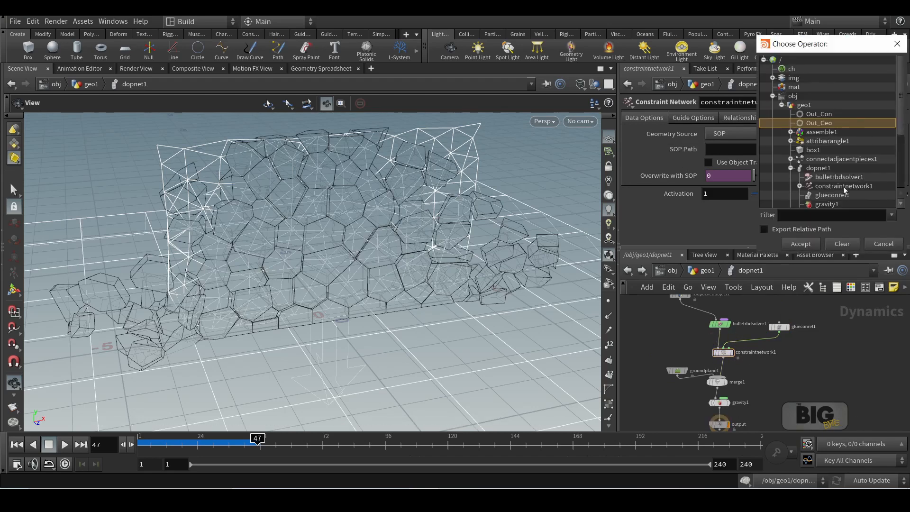
double_click(824, 115)
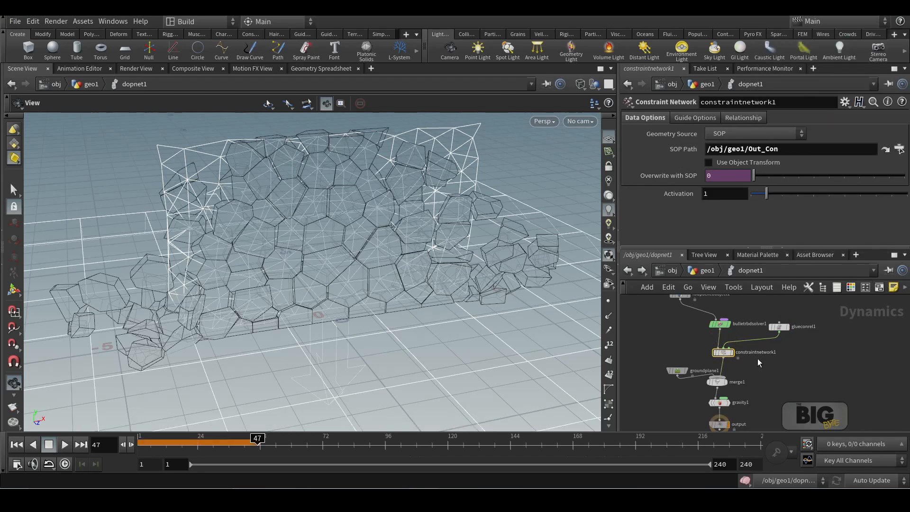
Replay the simulation from the first frame in shaded display to examine the glued wall, and stop playback
left_click(17, 444)
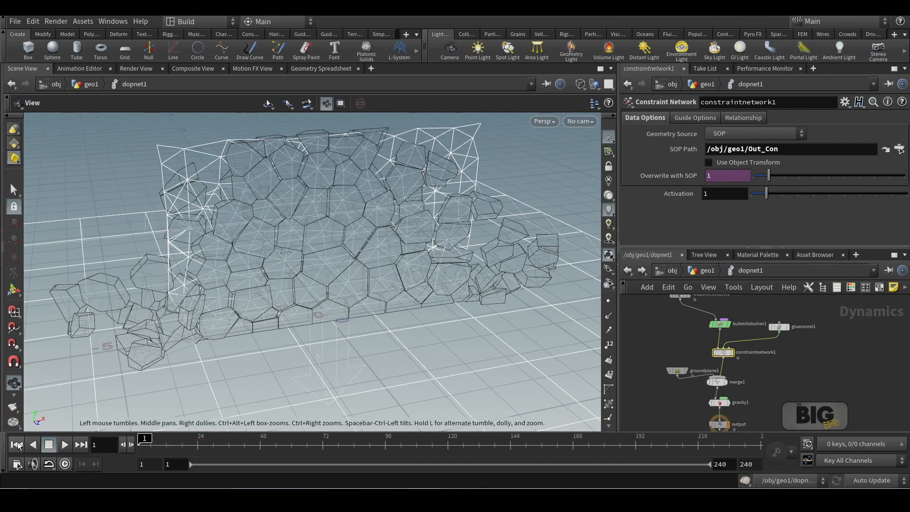
left_click(65, 444)
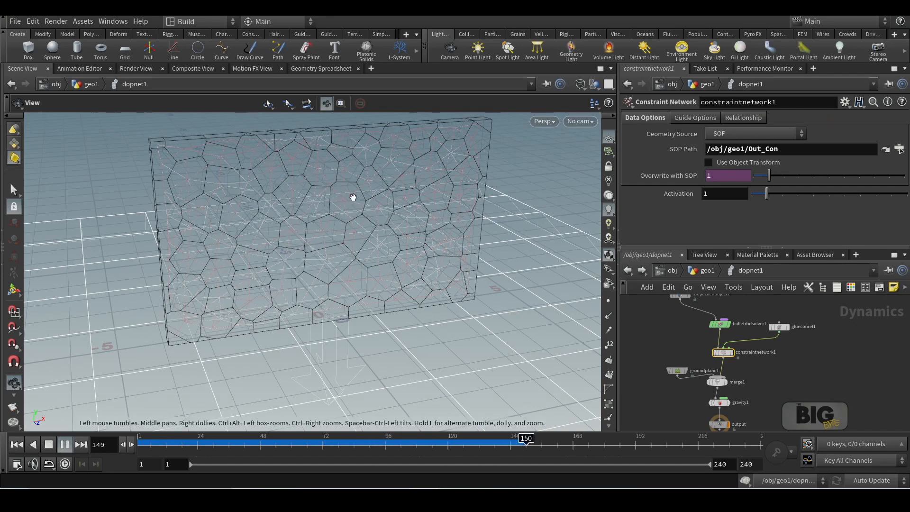
key("w")
mouse_move(436, 215)
left_mouse_down()
mouse_move(359, 237)
mouse_move(363, 296)
mouse_move(354, 271)
left_mouse_up()
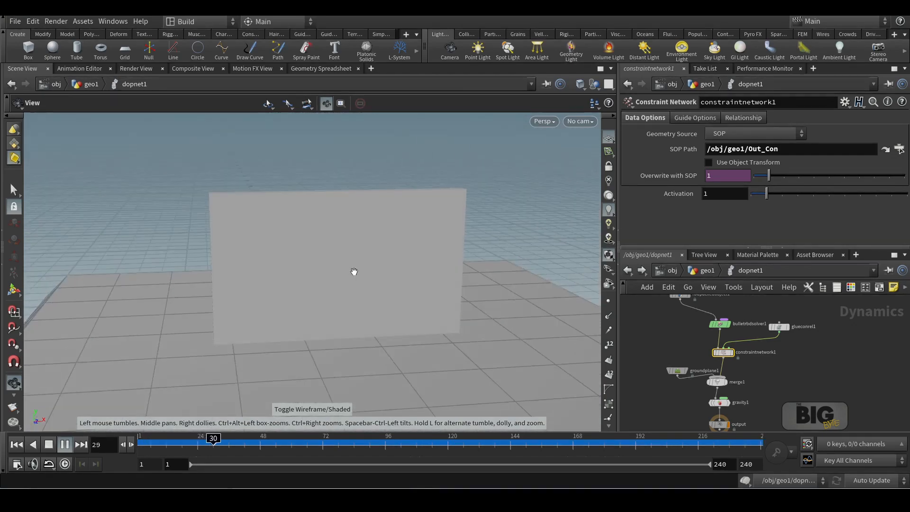
left_click(63, 445)
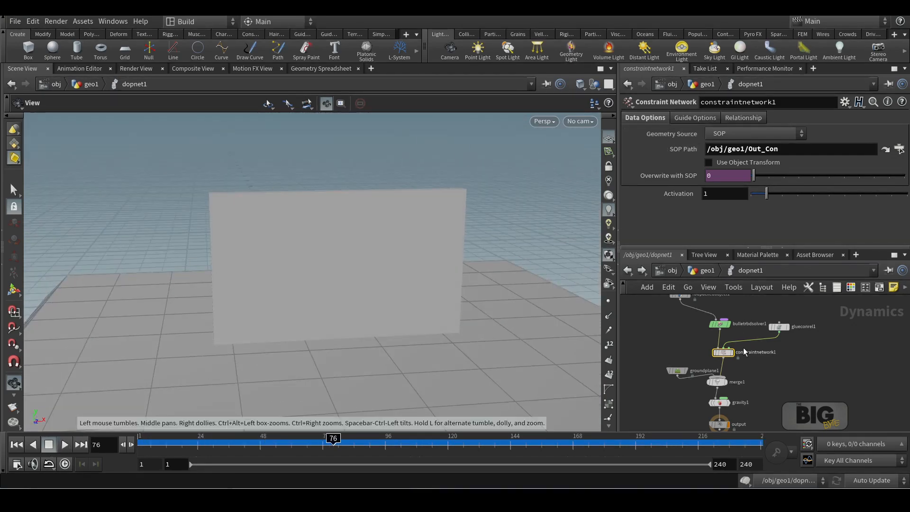
Set the Strength of the Glue Constraint Relationship to 0 and test the simulation from the first frame
left_click(772, 326)
left_click_drag(802, 135, 756, 135)
type("0")
key("Return")
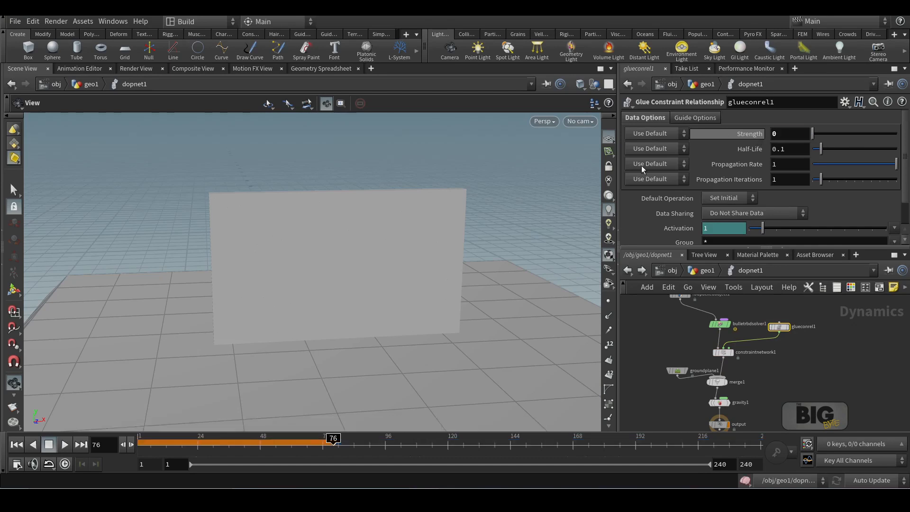
left_click(17, 444)
left_click(66, 445)
left_click(69, 446)
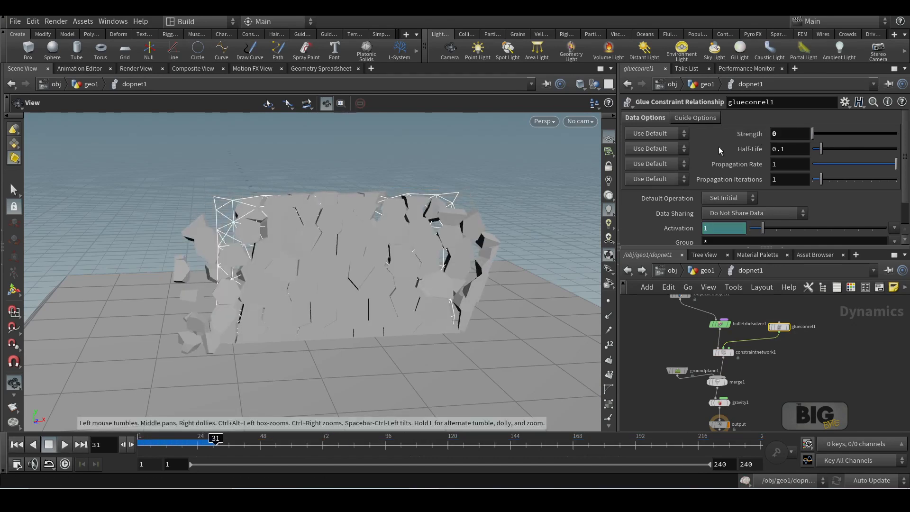
Set the Strength of the Glue Constraint Relationship to 10000
double_click(786, 137)
type("10000")
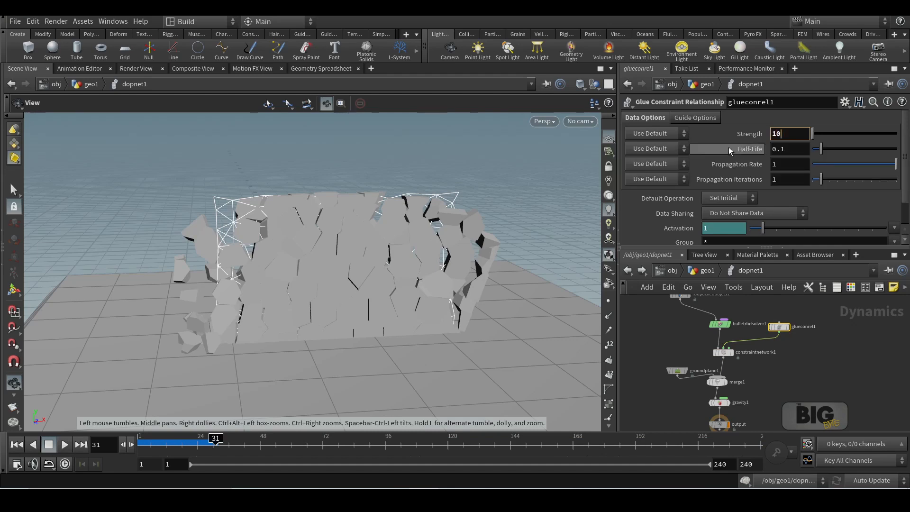
key("Return")
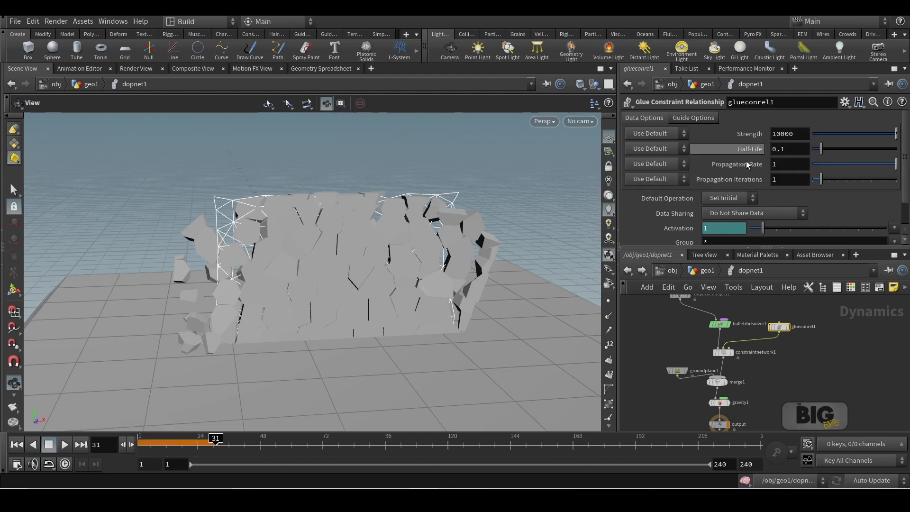
Return to the geo1 network and view the wall with its whole ground plane obliquely from above
left_click(628, 271)
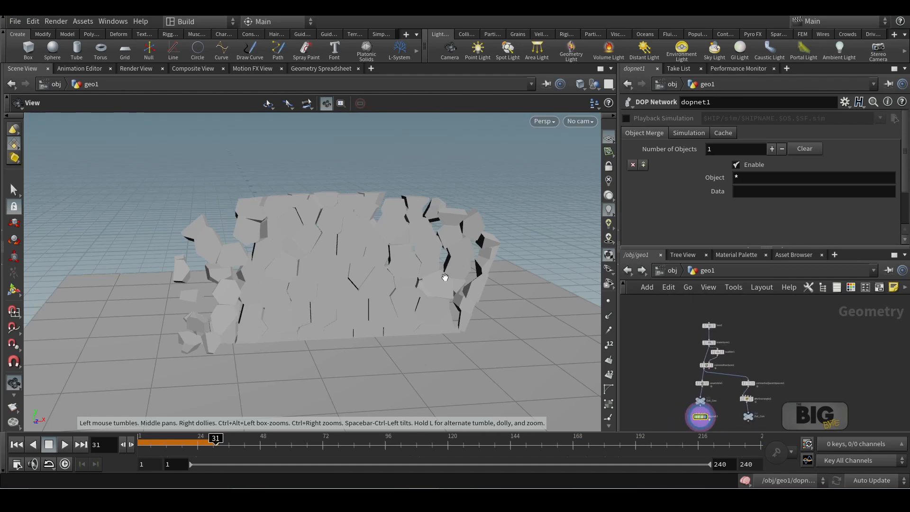
right_click_drag(422, 269, 316, 297)
left_click_drag(317, 298, 286, 303)
middle_click_drag(285, 303, 330, 271)
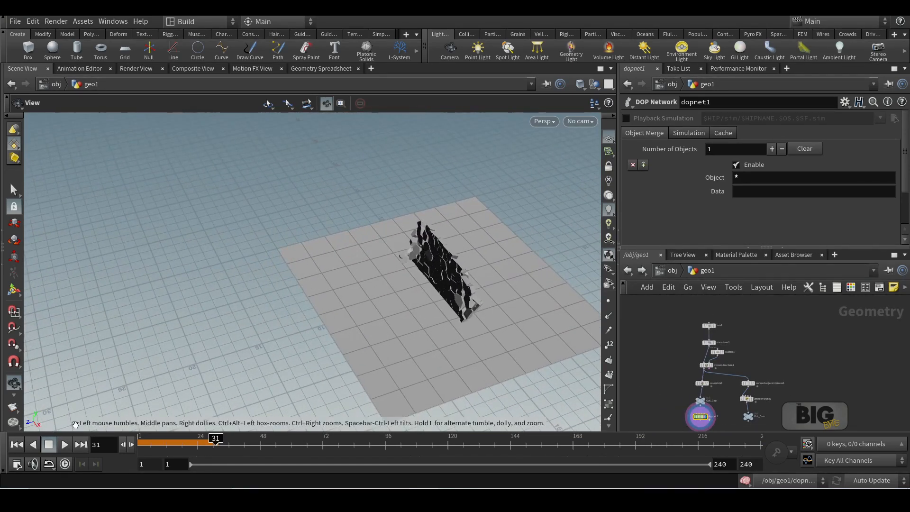
Return to the first frame and add a Sphere node beside the wall's node chain
left_click(16, 444)
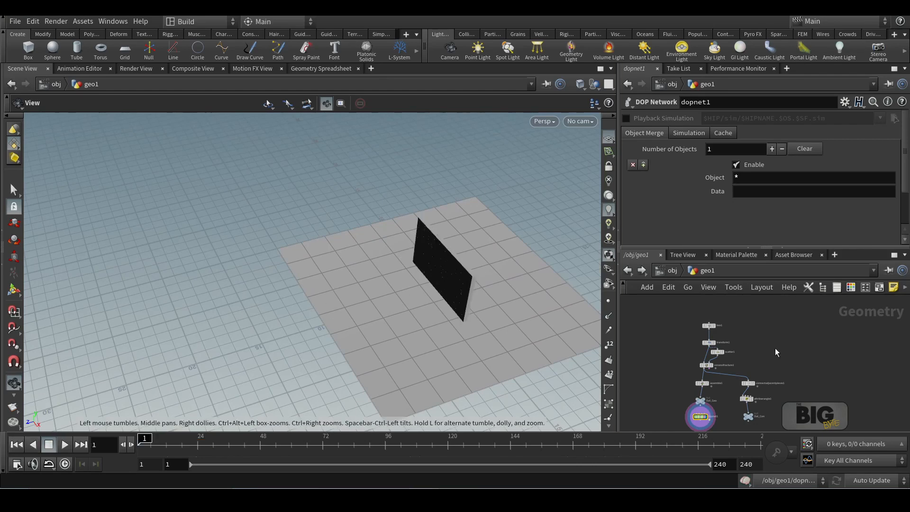
key("Tab")
type("sphe")
key("Return")
left_click(801, 333)
Add a Transform node below the sphere, wire the sphere into it and display its result
key("Tab")
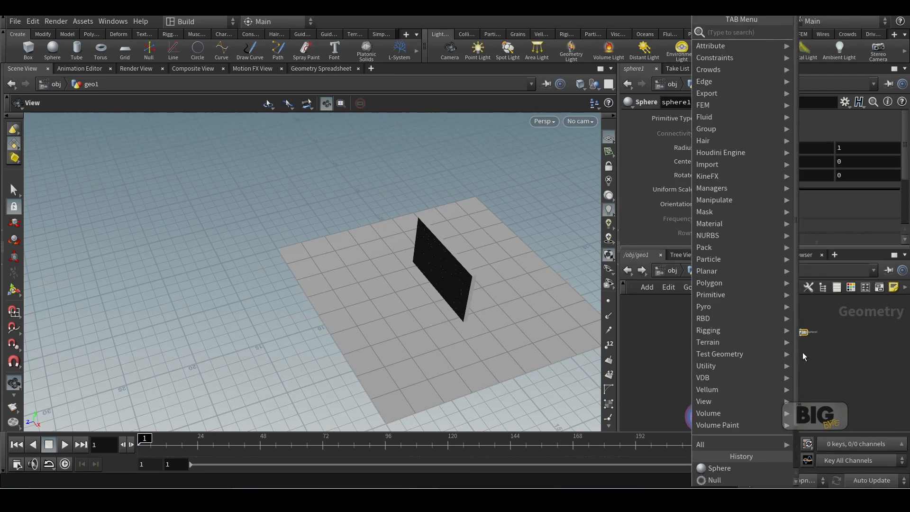
type("trans")
key("Return")
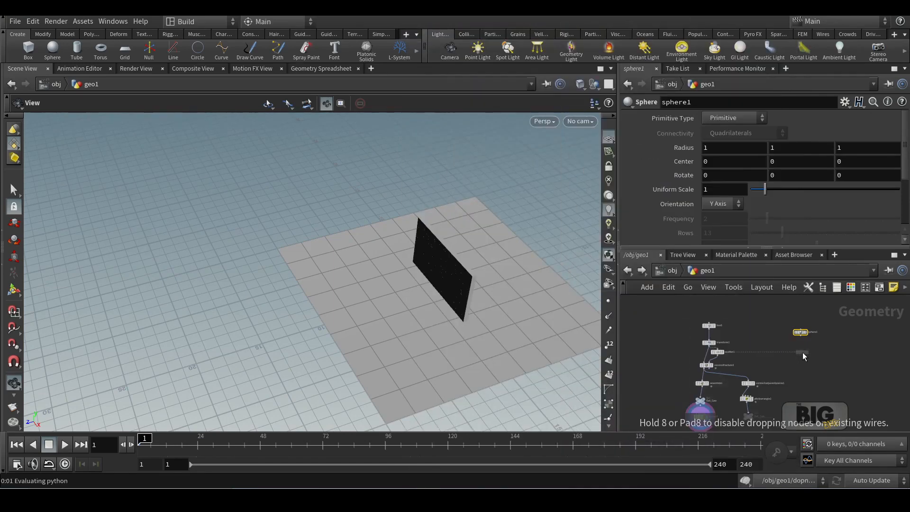
left_click(802, 352)
scroll(819, 348, "up", 3)
left_click(785, 324)
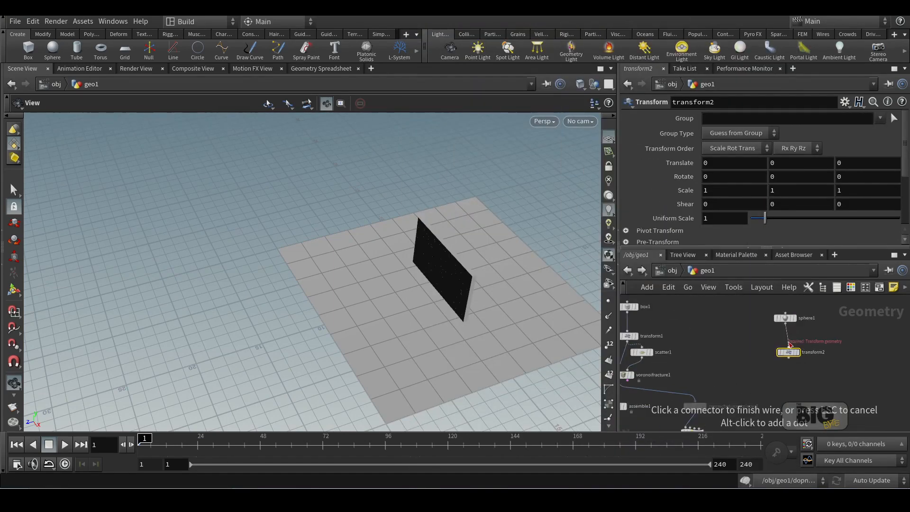
left_click(788, 348)
left_click(798, 352)
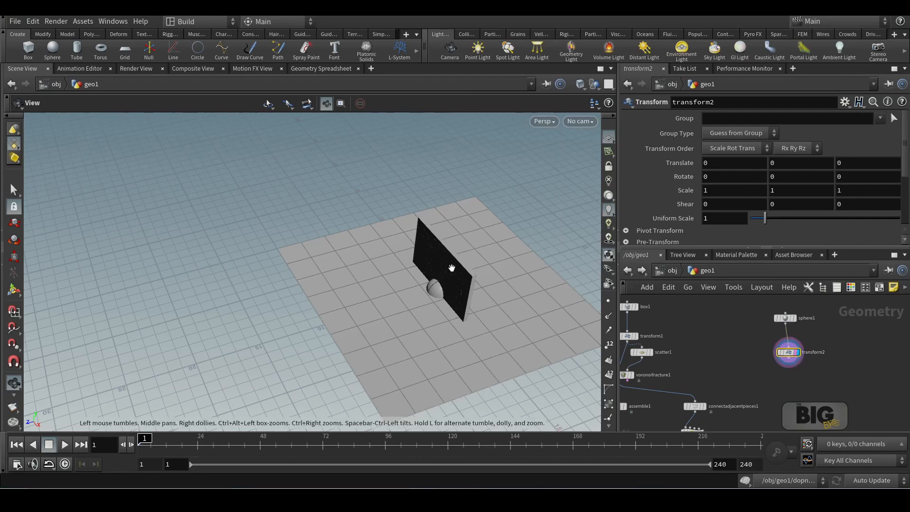
Move the sphere up and away from the wall by setting the Transform's Translate to 0, 3.4, 13.1
left_click_drag(451, 268, 435, 260)
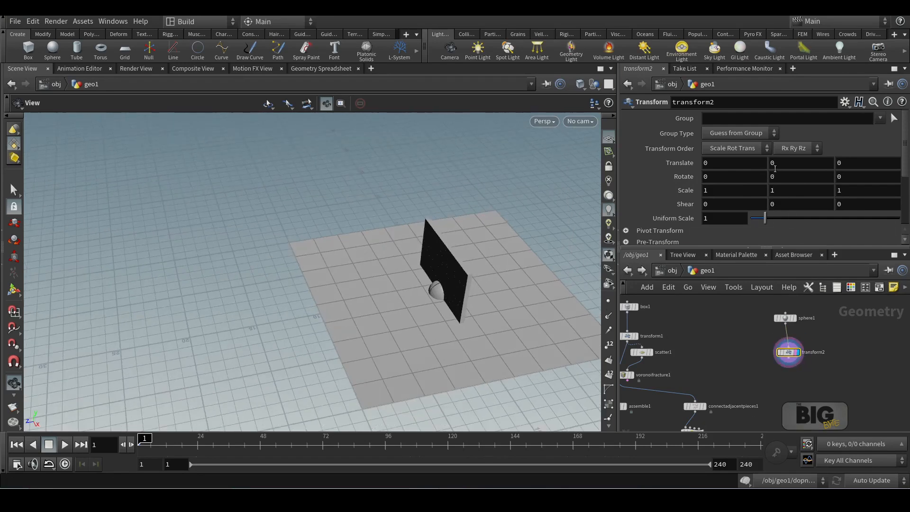
middle_click_drag(781, 162, 30, 161)
mouse_move(715, 165)
middle_mouse_down()
mouse_move(747, 165)
mouse_move(719, 166)
middle_mouse_up()
key("ctrl+z")
middle_click_drag(863, 162, 617, 210)
left_click_drag(536, 249, 549, 218)
middle_click_drag(804, 162, 845, 160)
left_click_drag(452, 272, 456, 245)
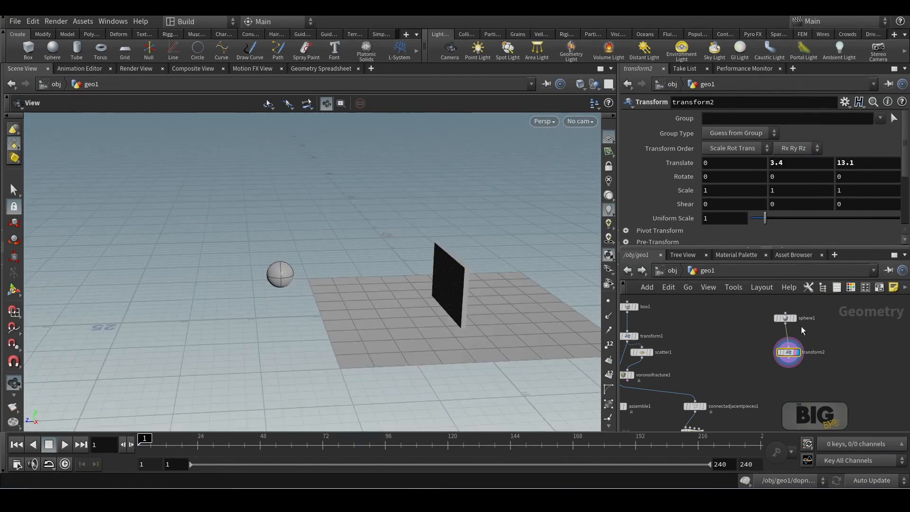
Add a Null node connected below the sphere's Transform node
key("Tab")
type("null")
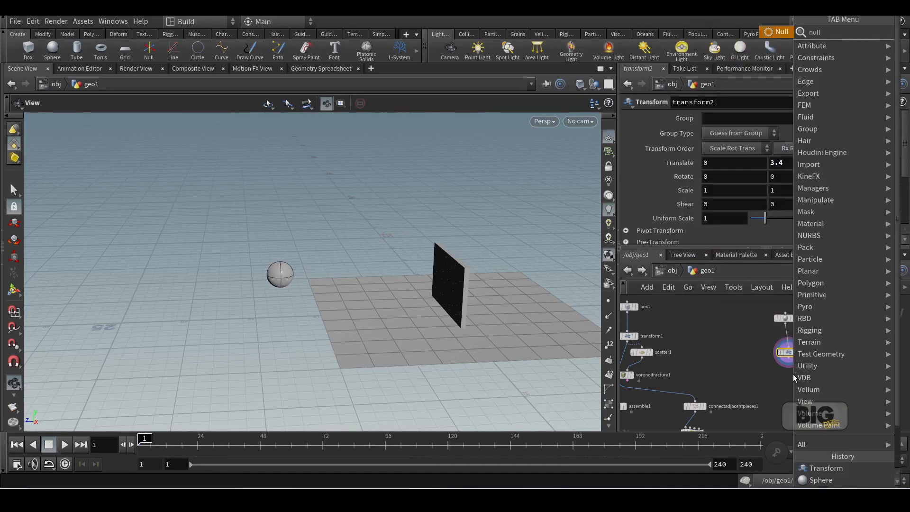
key("Return")
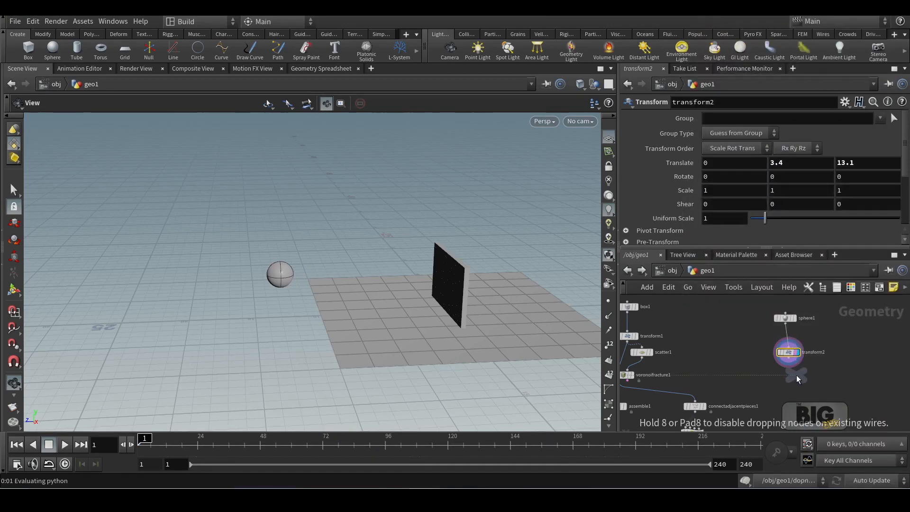
left_click(796, 374)
left_click_drag(796, 377, 785, 379)
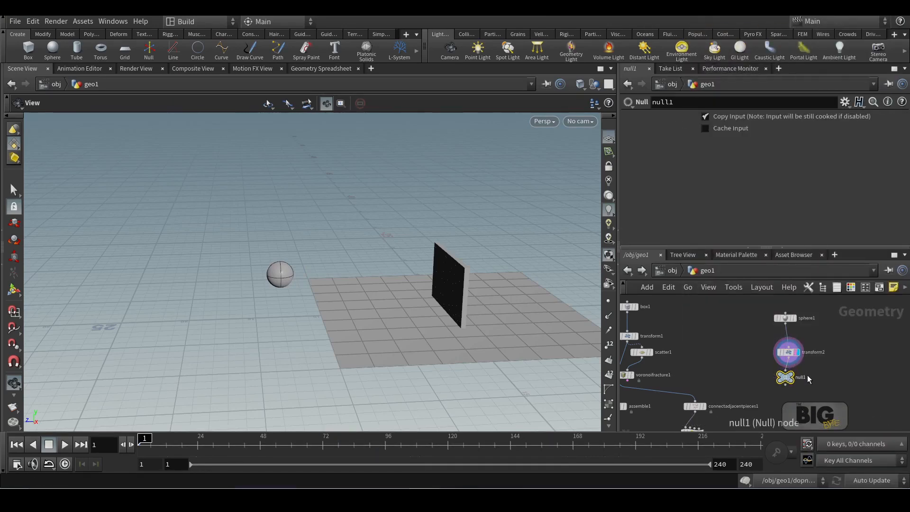
Rename the sphere's Null node as Out_Sphere
left_click(807, 377)
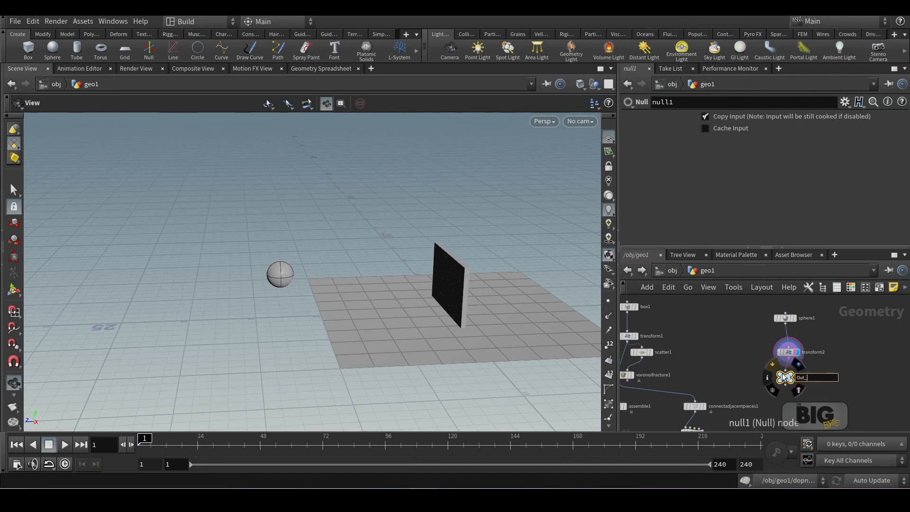
type("Out_Speh")
key("BackSpace")
key("BackSpace")
type("here")
key("Return")
Enter the dopnet1 network and add an RBD Object node beside the RBD Packed Object
middle_click_drag(783, 400, 828, 306)
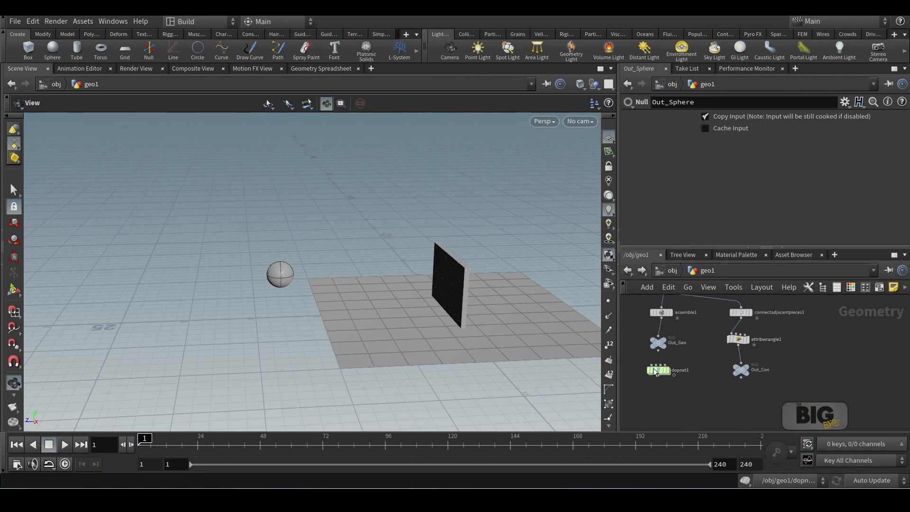
double_click(658, 372)
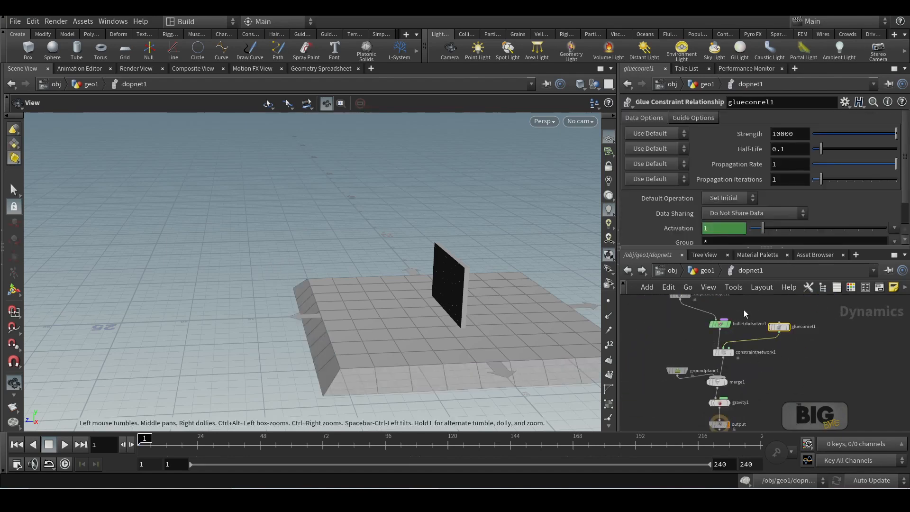
middle_click_drag(744, 309, 746, 372)
key("Tab")
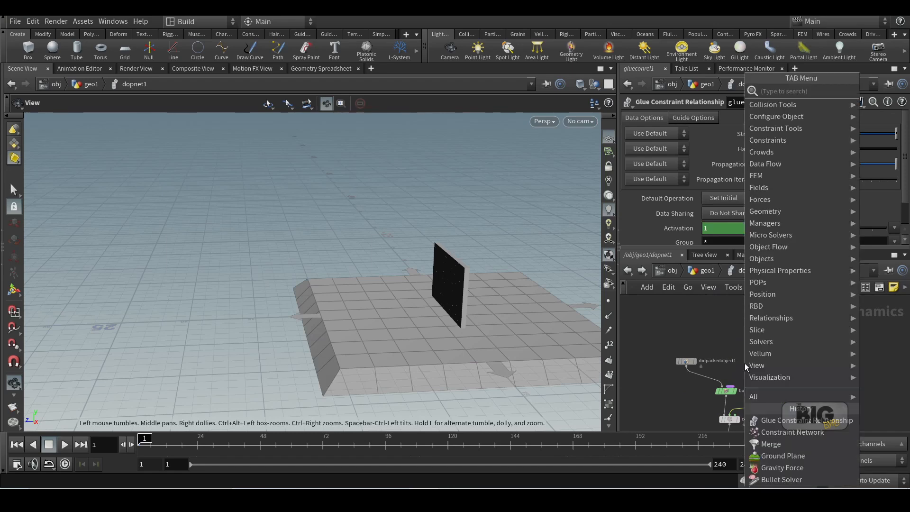
type("rbdobj")
key("Return")
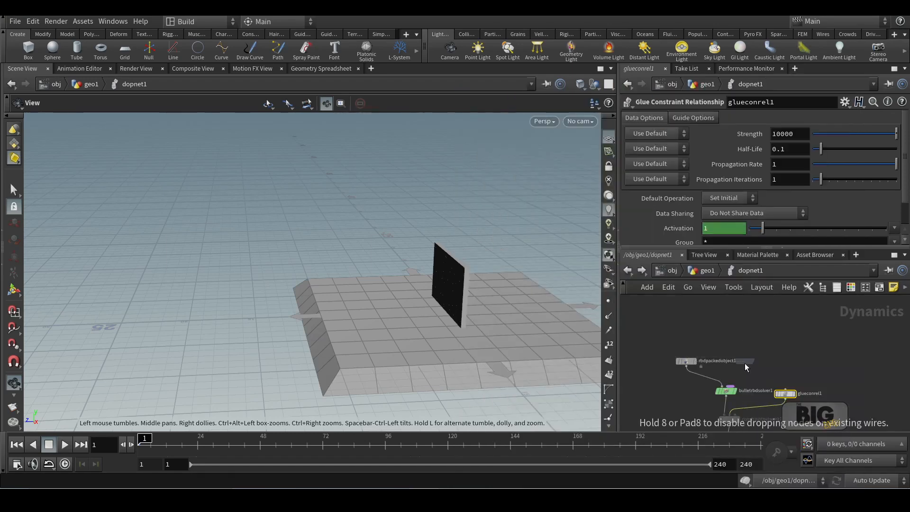
left_click(743, 363)
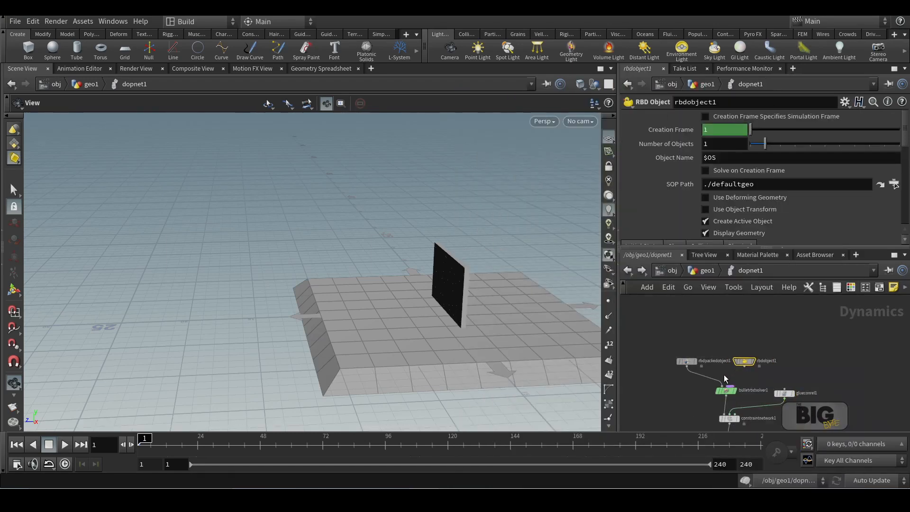
Insert a Merge node between the RBD Packed Object and the Bullet solver, and wire the RBD Object into it
key("Tab")
type("mer")
key("Return")
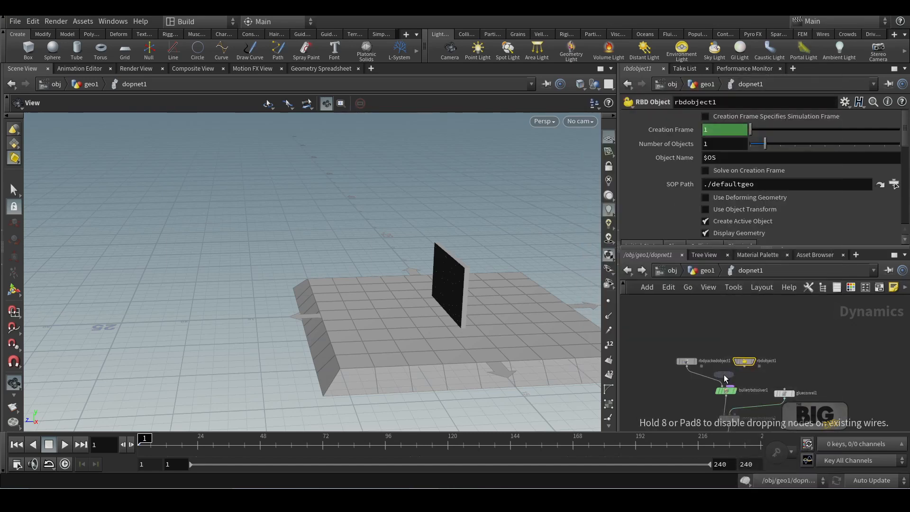
left_click(715, 380)
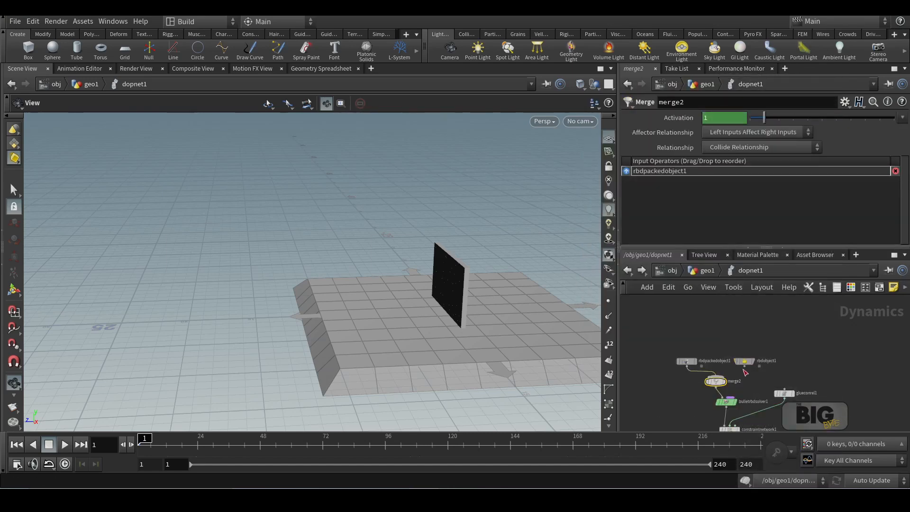
left_click_drag(744, 367, 715, 379)
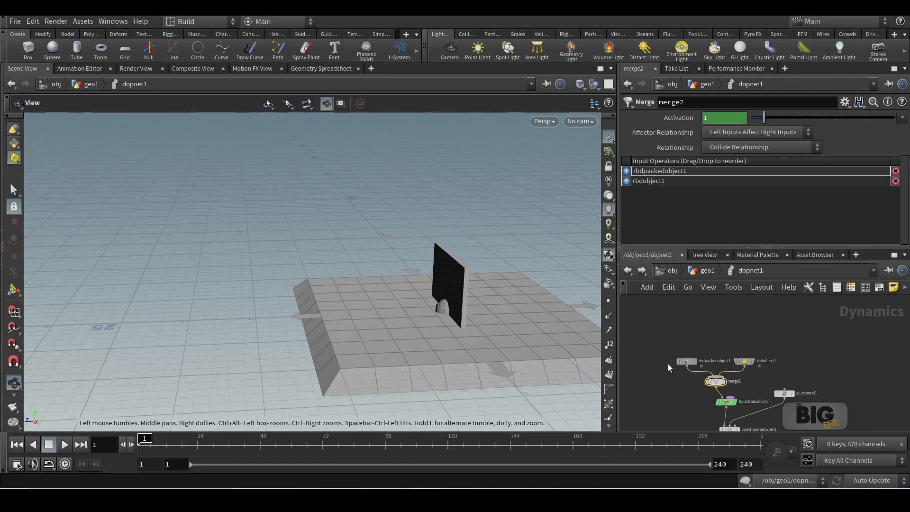
Set the SOP Path of the RBD Object to Out_Sphere
left_click(743, 361)
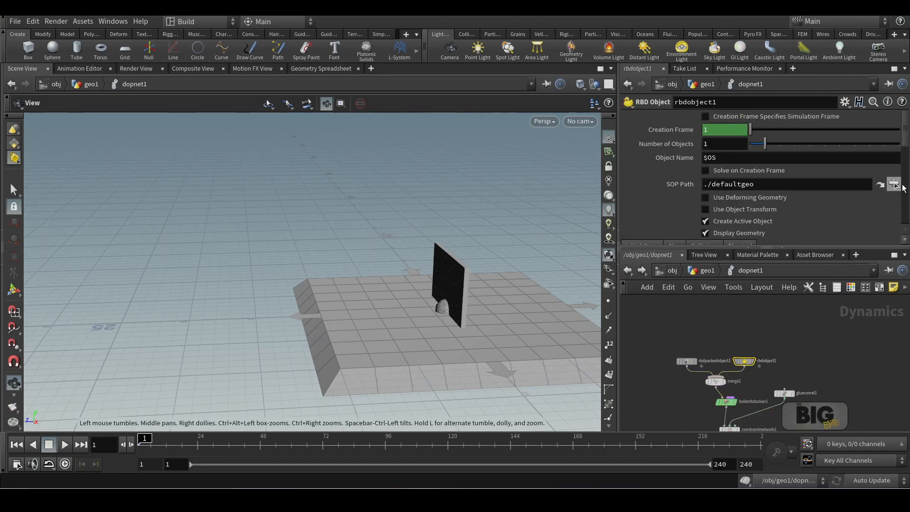
scroll(820, 174, "down", 4)
scroll(786, 151, "up", 4)
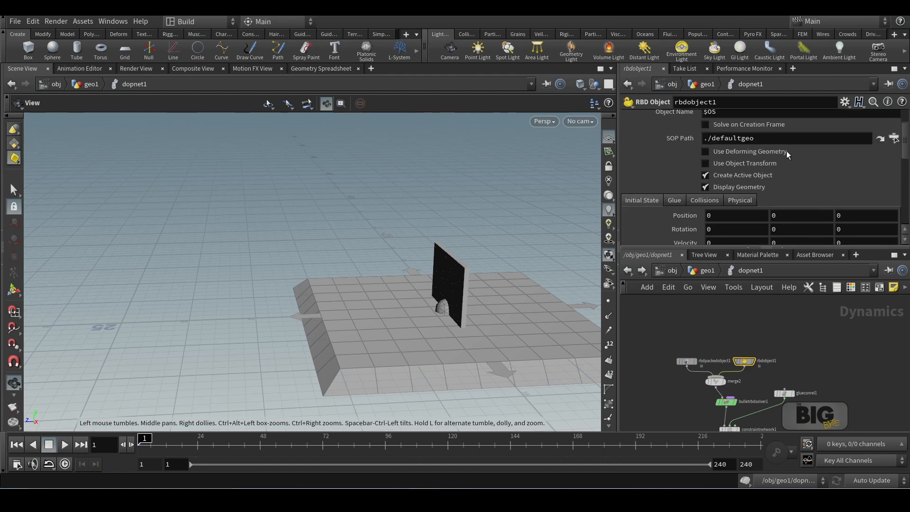
left_click(892, 184)
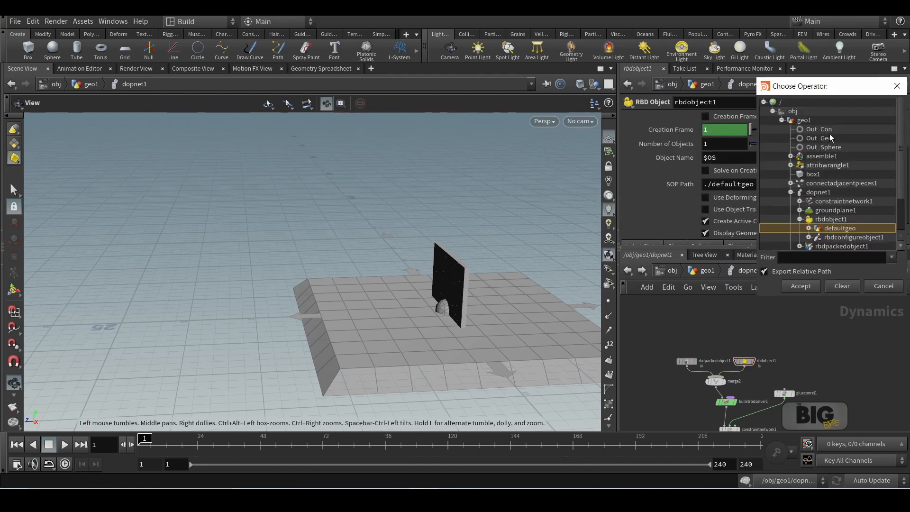
double_click(834, 147)
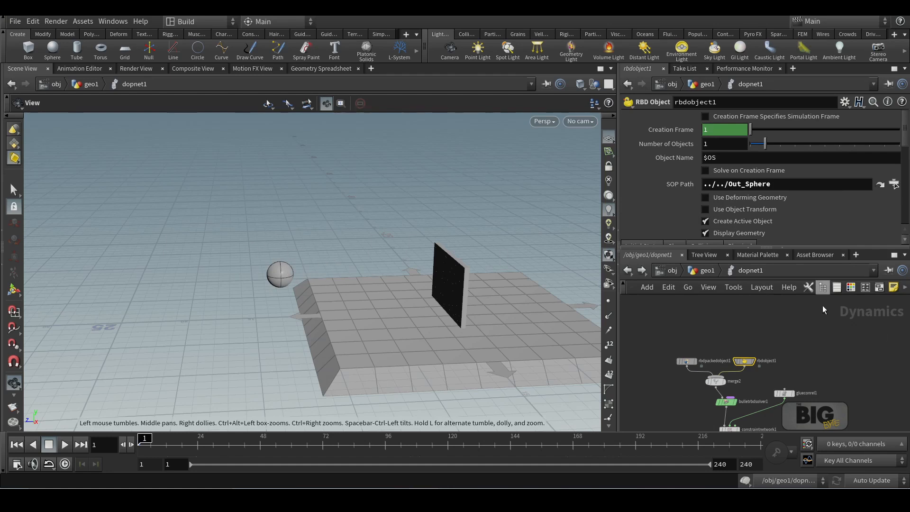
Set the RBD Object's initial Z velocity to -20 and play the simulation to test the impact
scroll(744, 197, "down", 1)
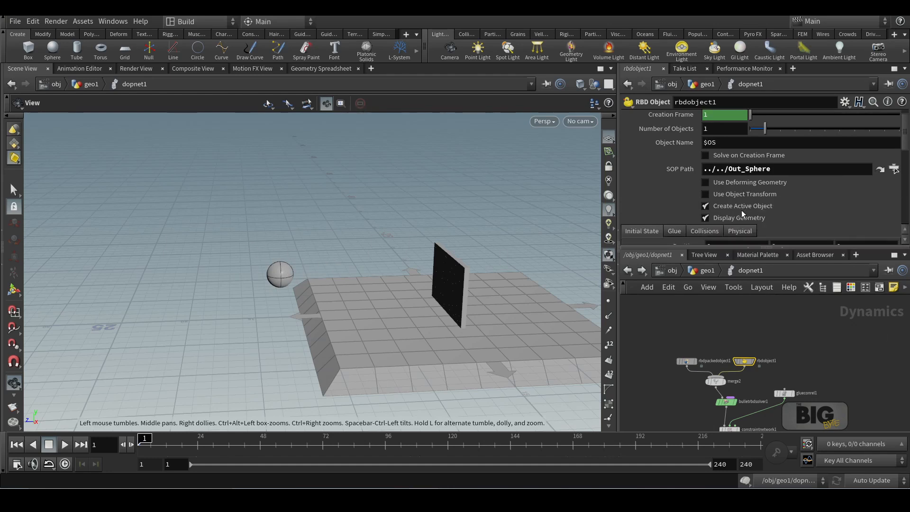
mouse_move(742, 206)
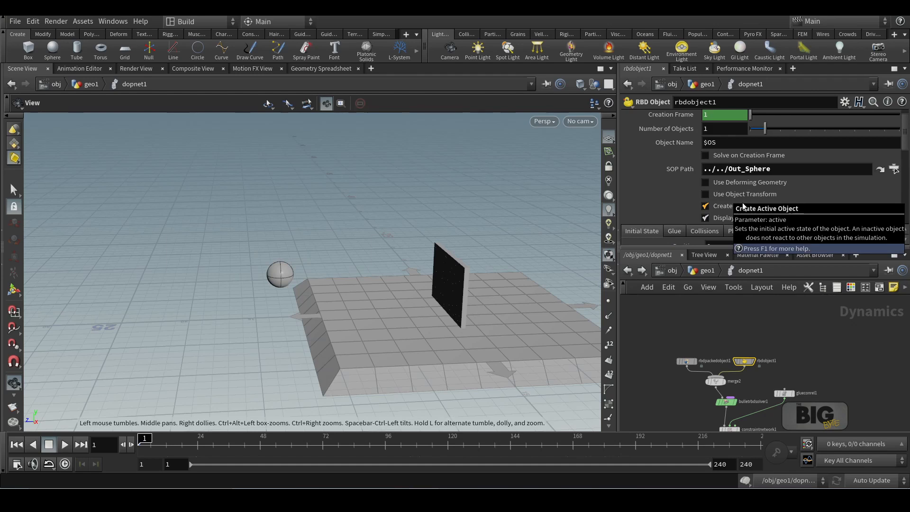
mouse_move(734, 183)
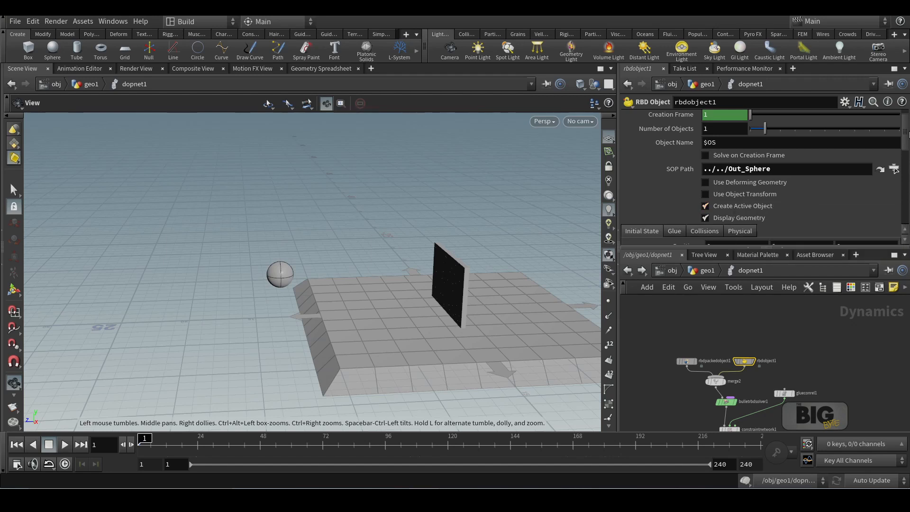
left_click_drag(904, 128, 905, 158)
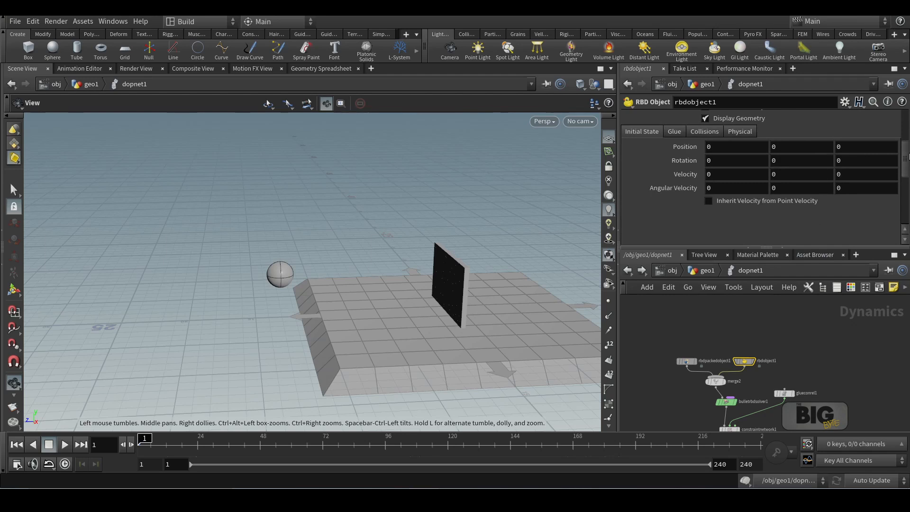
left_click(843, 174)
type("-20")
key("Return")
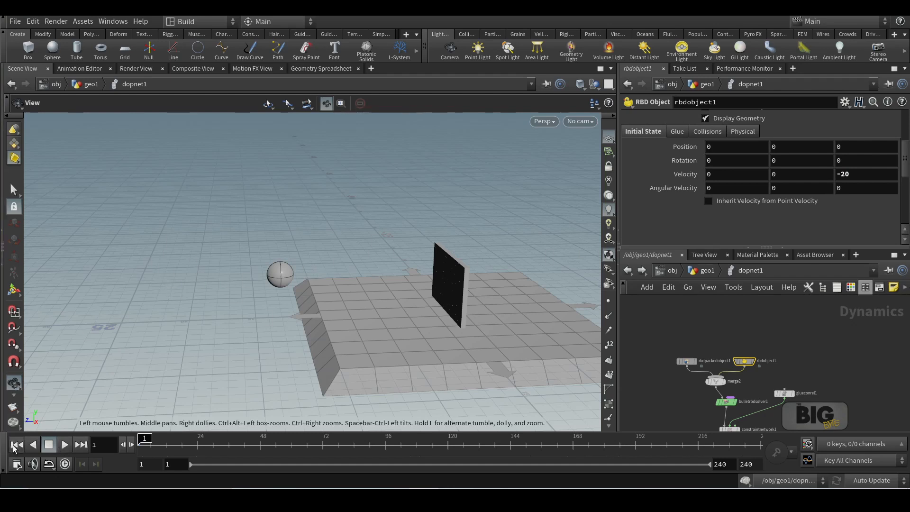
left_click(65, 444)
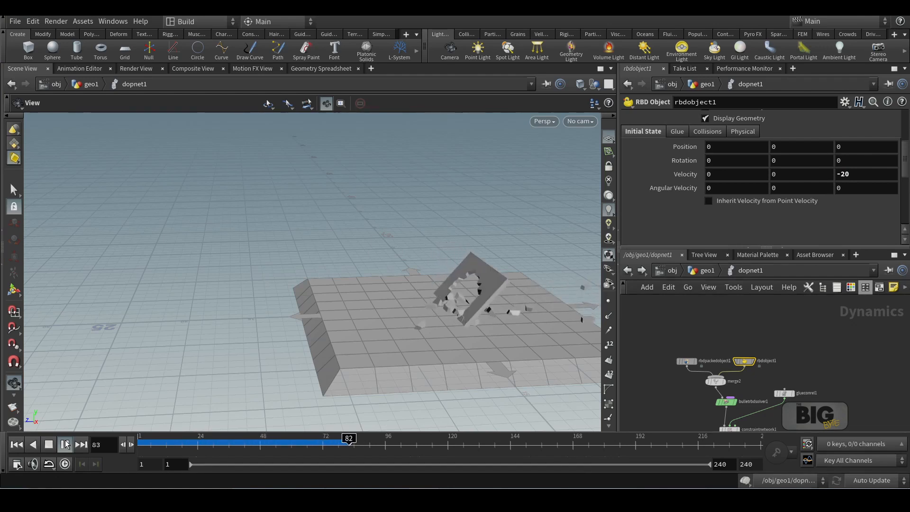
left_click(65, 444)
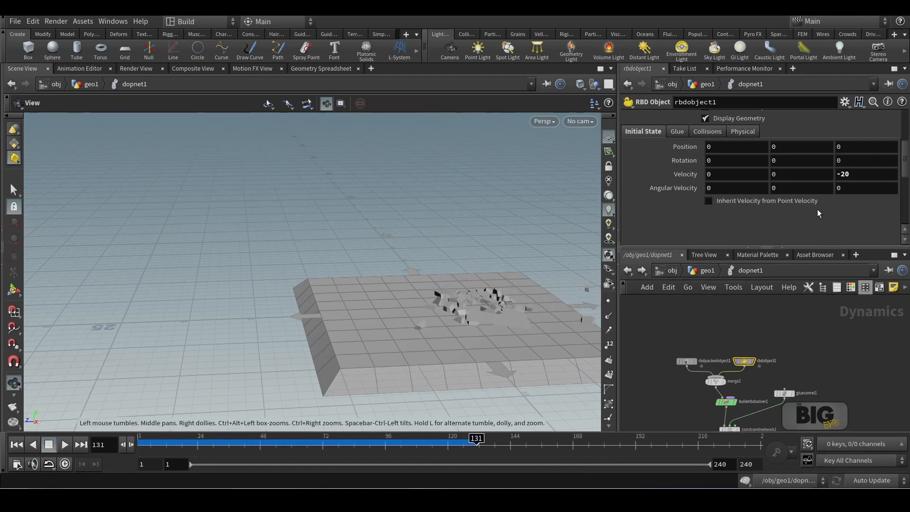
Set the RBD Object's initial Z velocity to -30
double_click(855, 173)
type("30")
key("Return")
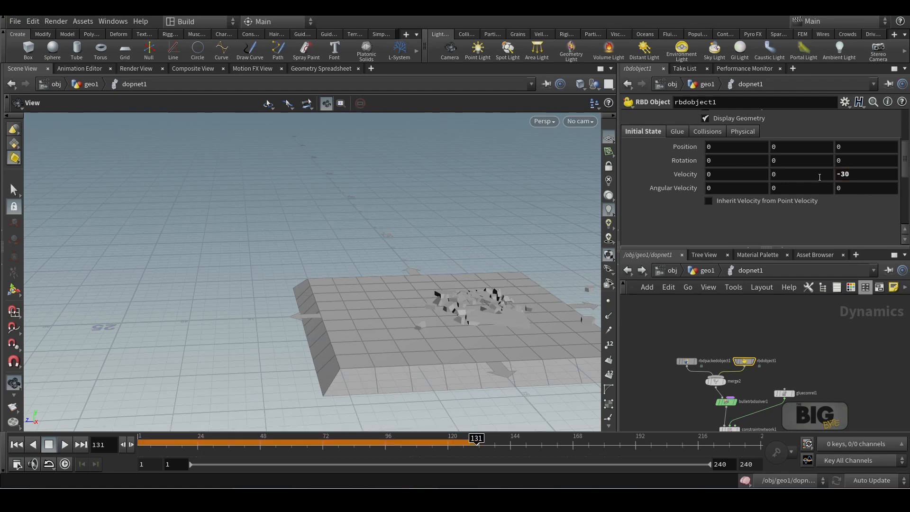
Play the simulation from the first frame, examine the sphere's impact facing the wall, and return to the first frame
left_click(16, 444)
left_click(65, 444)
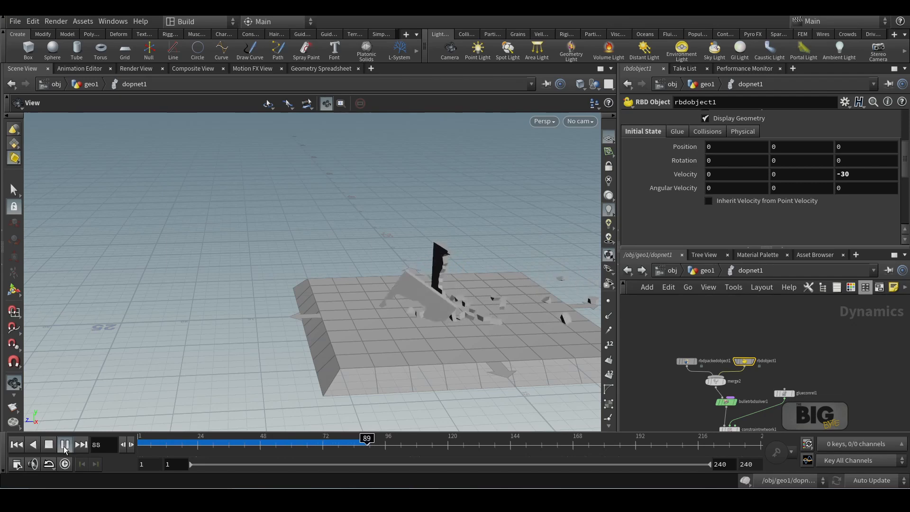
left_click(64, 445)
left_click_drag(195, 239, 308, 308)
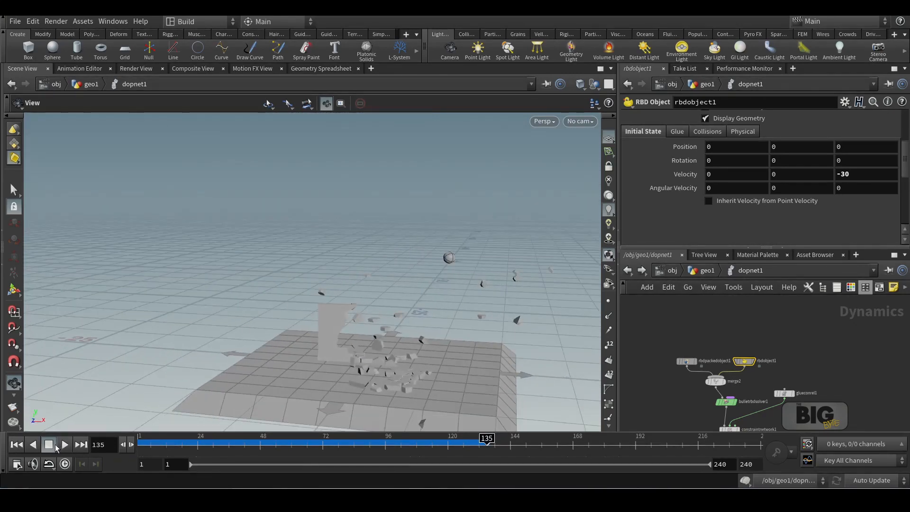
left_click(67, 448)
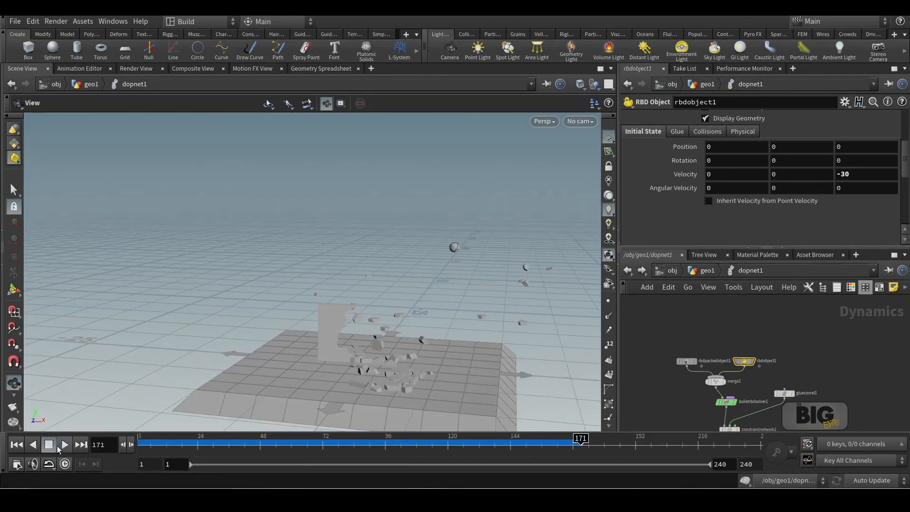
left_click(17, 443)
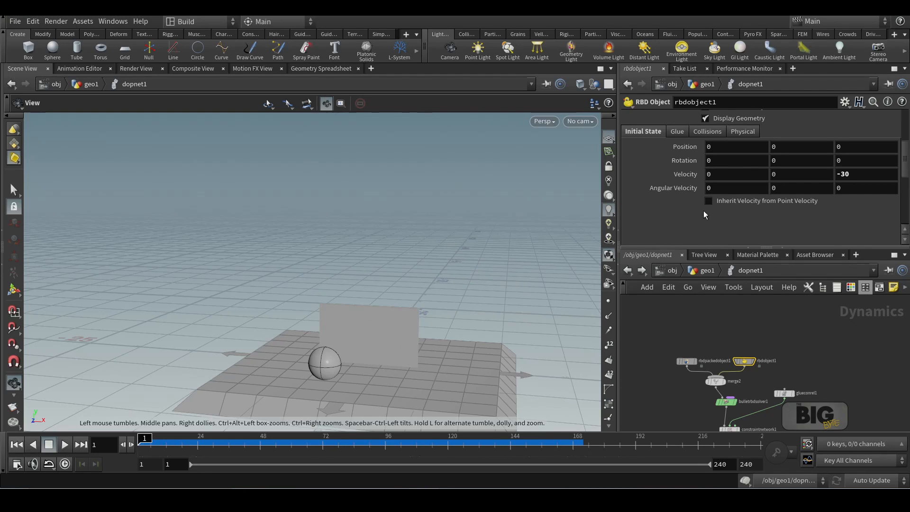
Open the RBD Object's physical properties and its Density value for editing
scroll(703, 215, "up", 1)
left_click(742, 147)
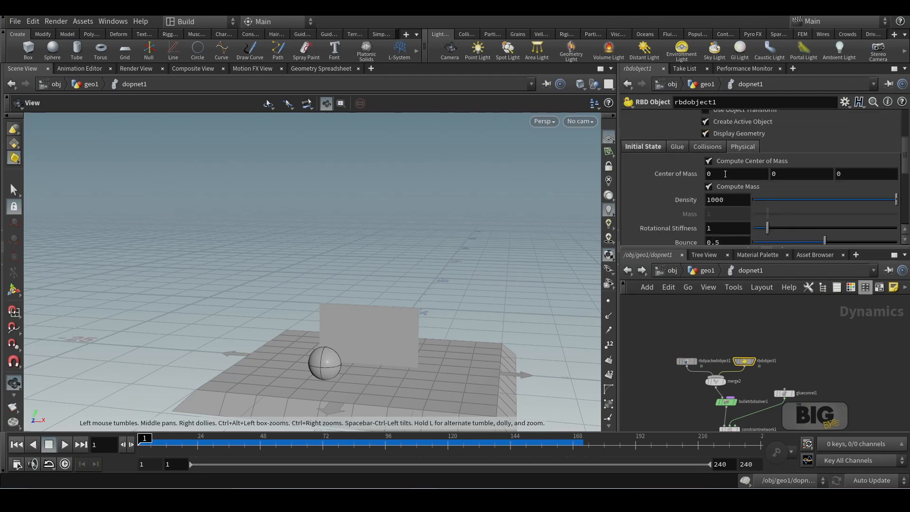
scroll(723, 175, "down", 3)
left_click(737, 153)
left_click_drag(737, 152, 675, 151)
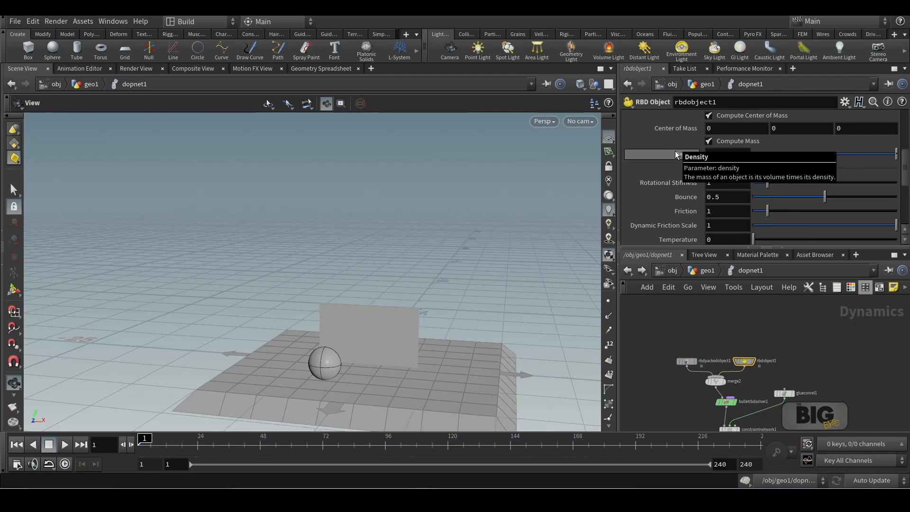
Set the RBD object's density to 4000 and its rotational stiffness to 40
type("4000")
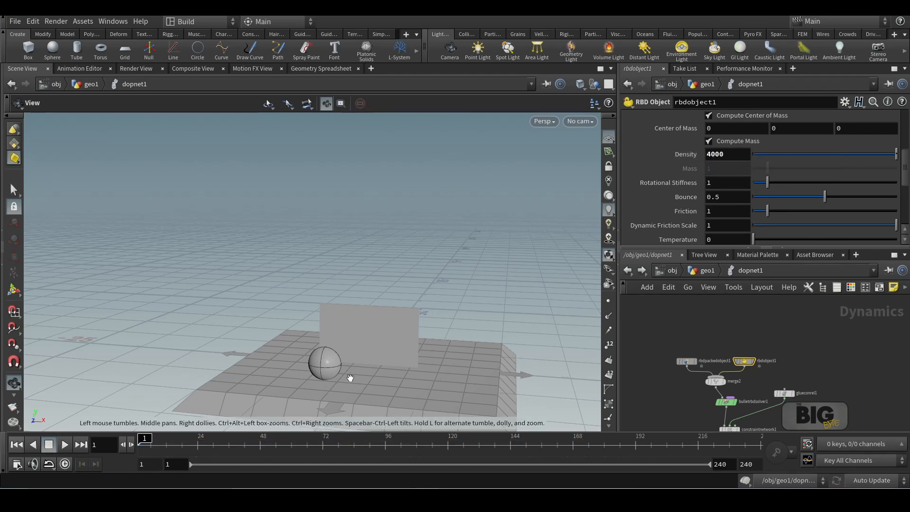
scroll(732, 199, "down", 1)
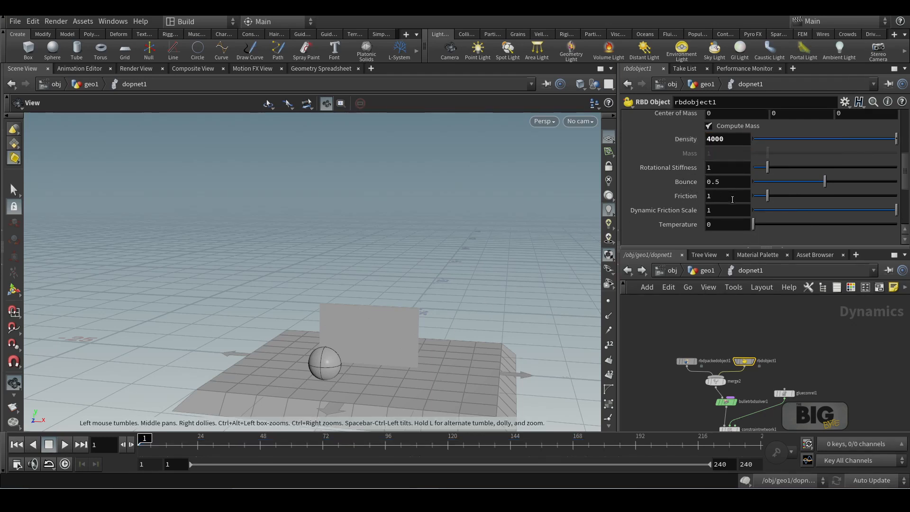
left_click(730, 170)
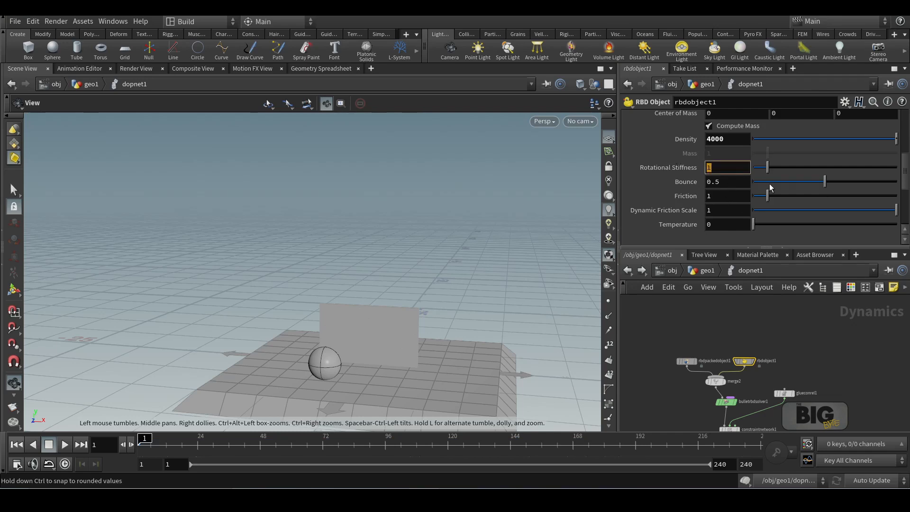
type("40")
key("Return")
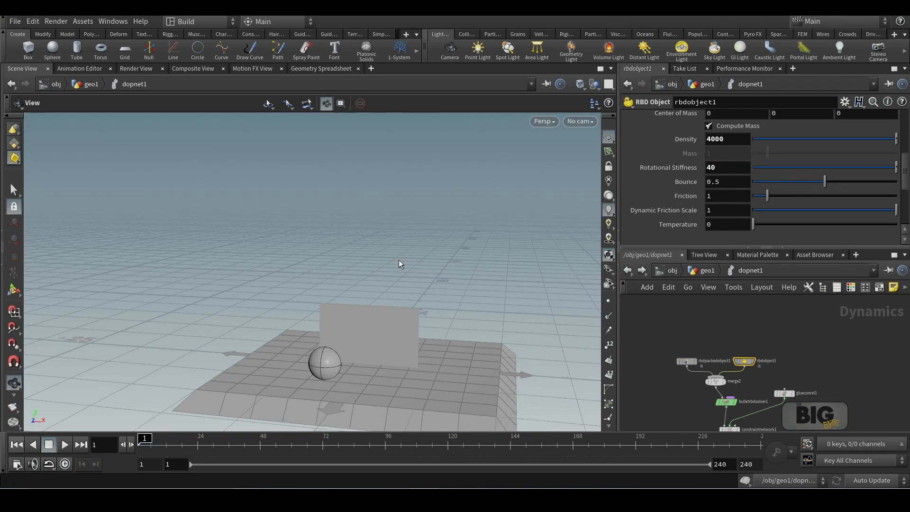
Play the simulation to check the sphere's impact on the wall, and reset it to frame 1
left_click(64, 446)
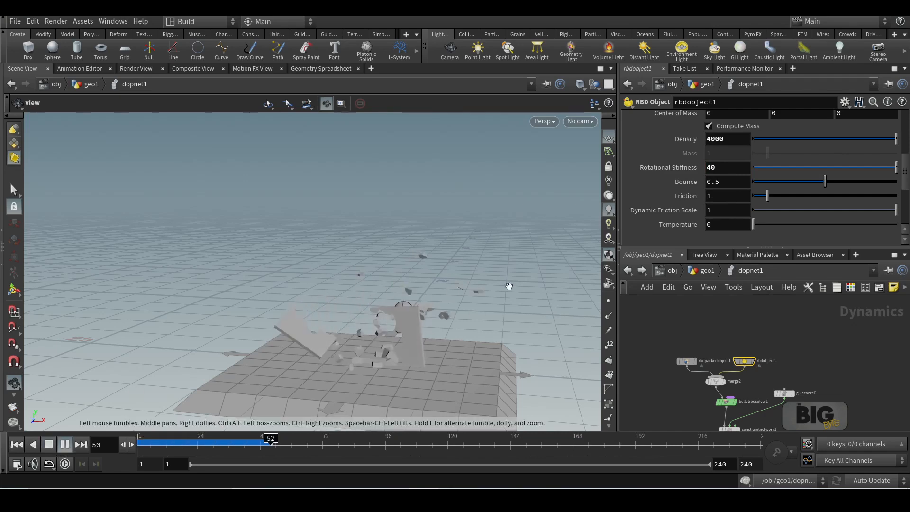
left_click_drag(431, 323, 419, 300)
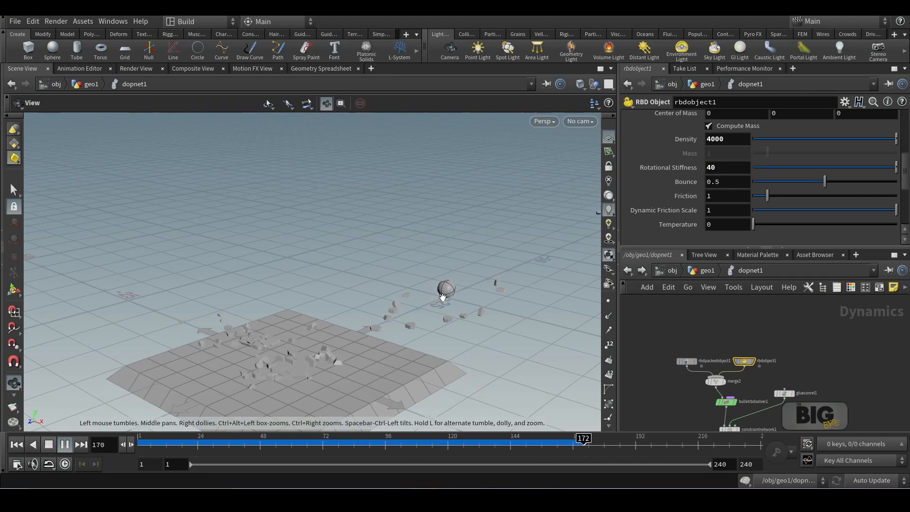
left_click(48, 444)
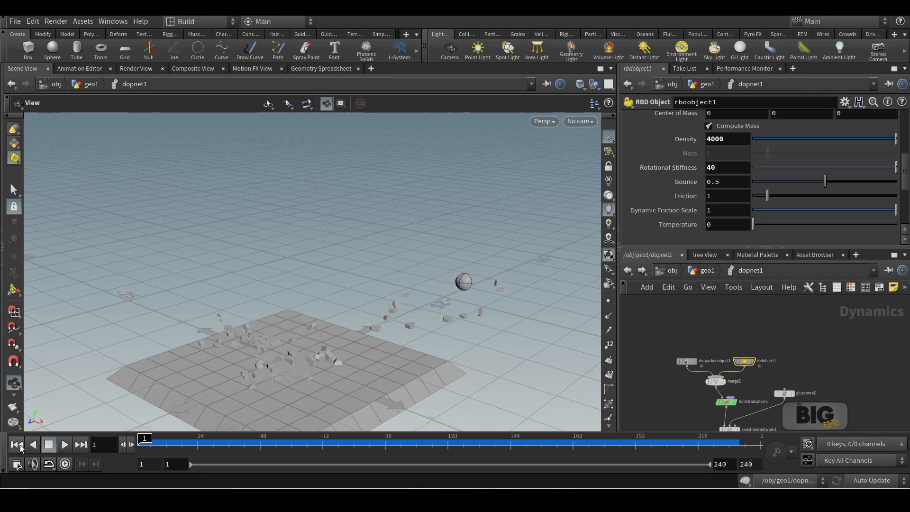
Return to the geo1 network and move Out_Geo and dopnet1 down to free space below assemble1
left_click(707, 270)
middle_click_drag(713, 333, 716, 368)
middle_click_drag(802, 377, 815, 351)
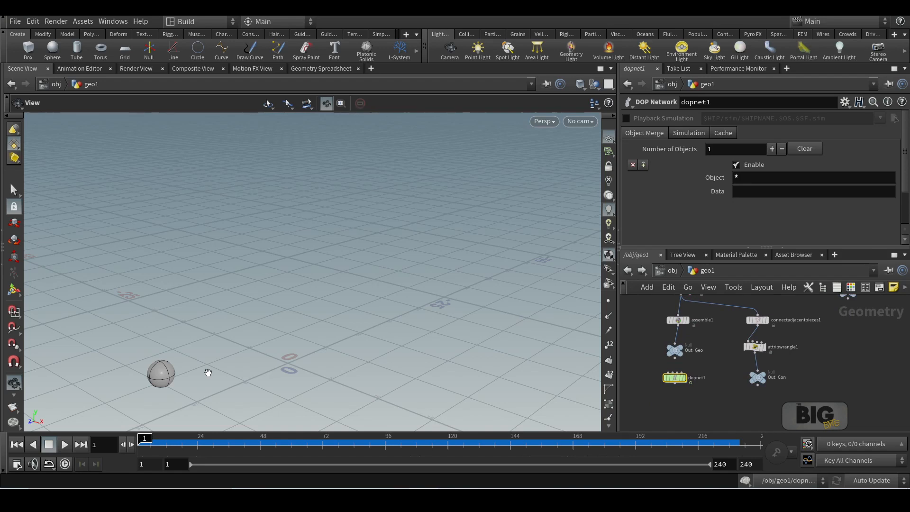
left_click_drag(720, 339, 657, 404)
left_click_drag(675, 353, 671, 400)
Insert an Attribute Wrangle node on the wire between assemble1 and Out_Geo
key("Tab")
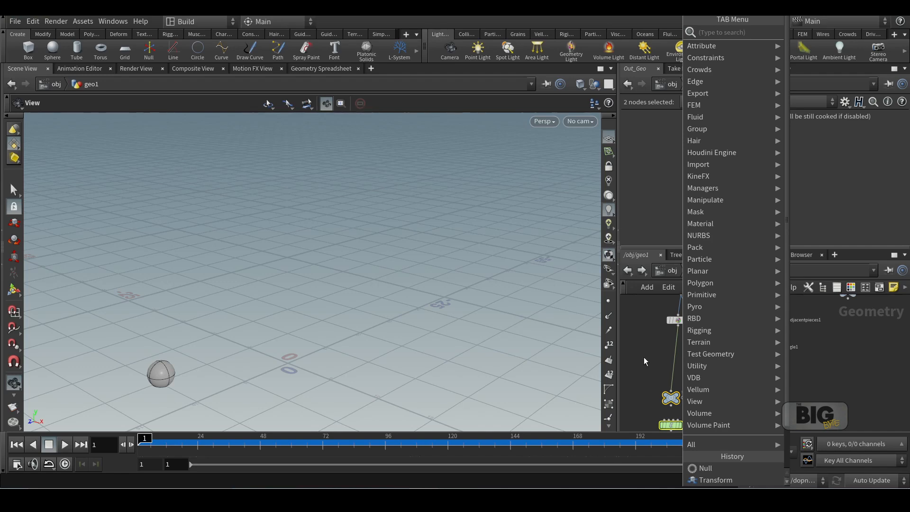
key("Escape")
key("Tab")
type("attr")
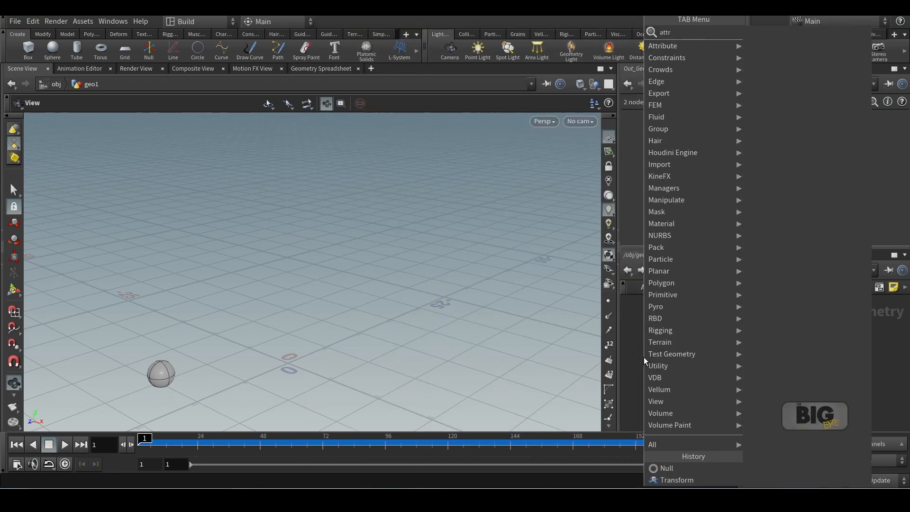
type("ibute w")
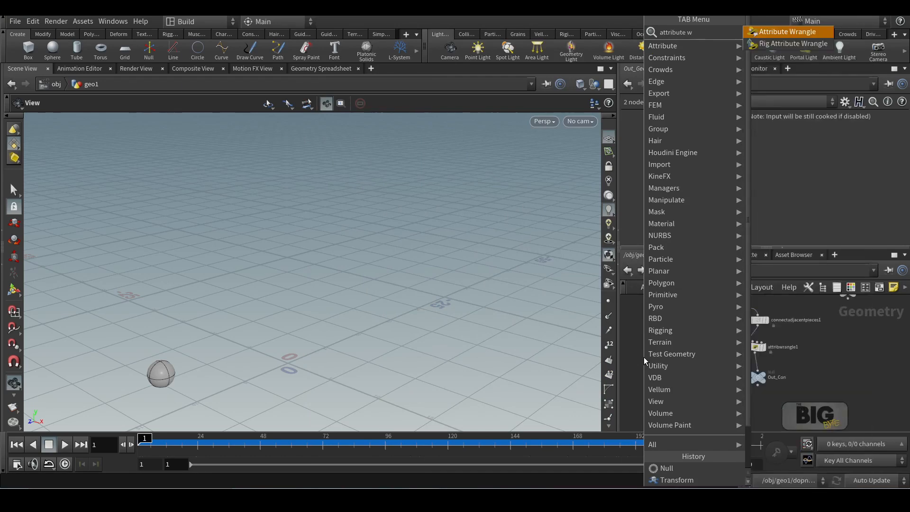
key("Return")
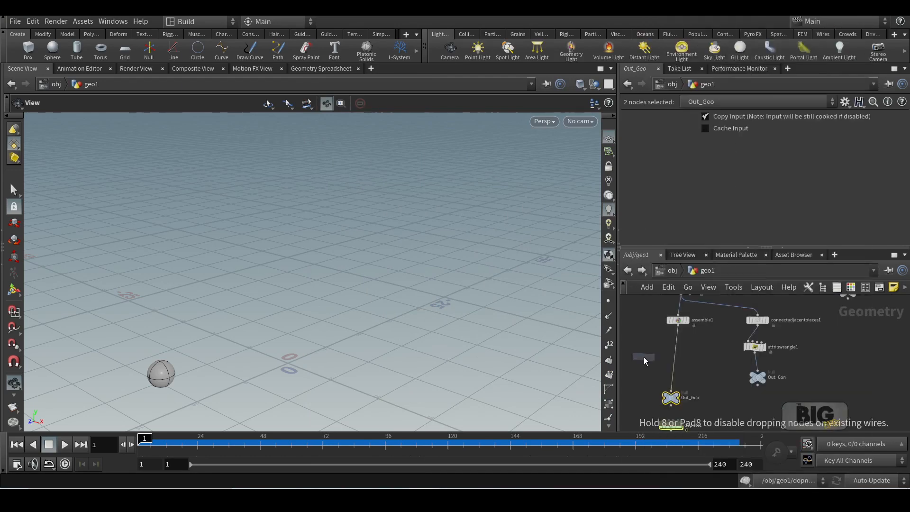
left_click(674, 346)
left_click_drag(674, 345, 681, 350)
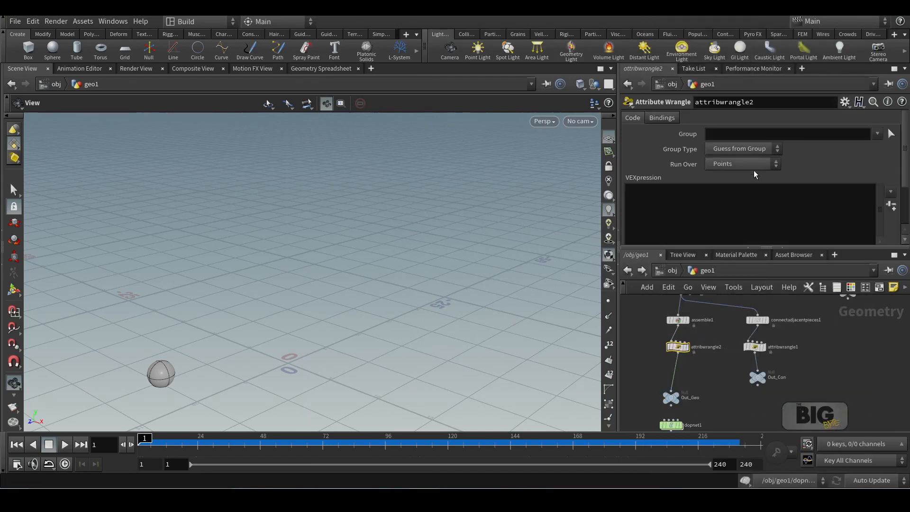
Enter the VEX expression i@active=1; in the new wrangle, running over points
left_click(869, 212)
key("Escape")
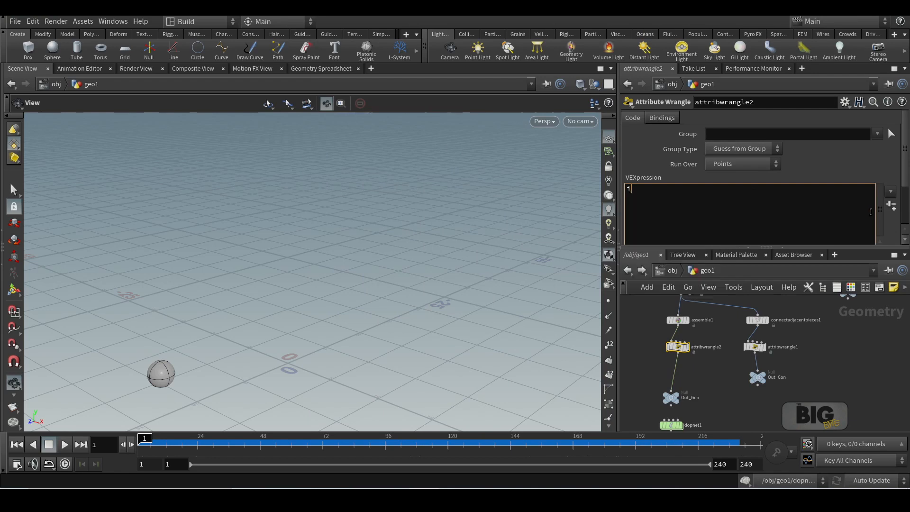
type("i@active=1;")
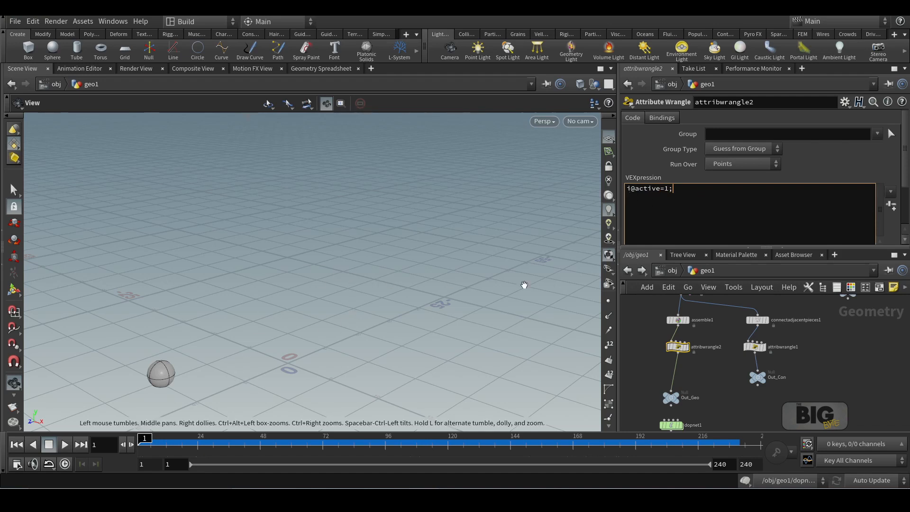
Insert a Group Create node between attribwrangle2 and Out_Geo
key("Tab")
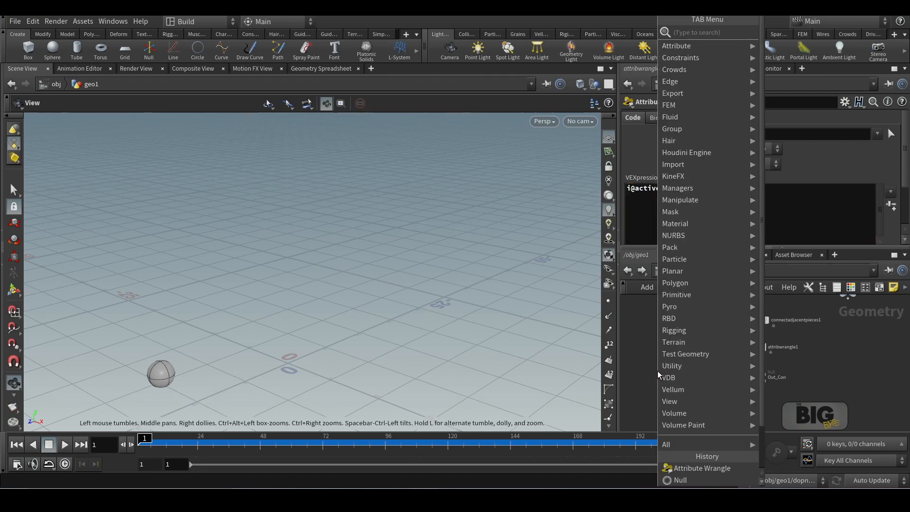
type("group")
key("Return")
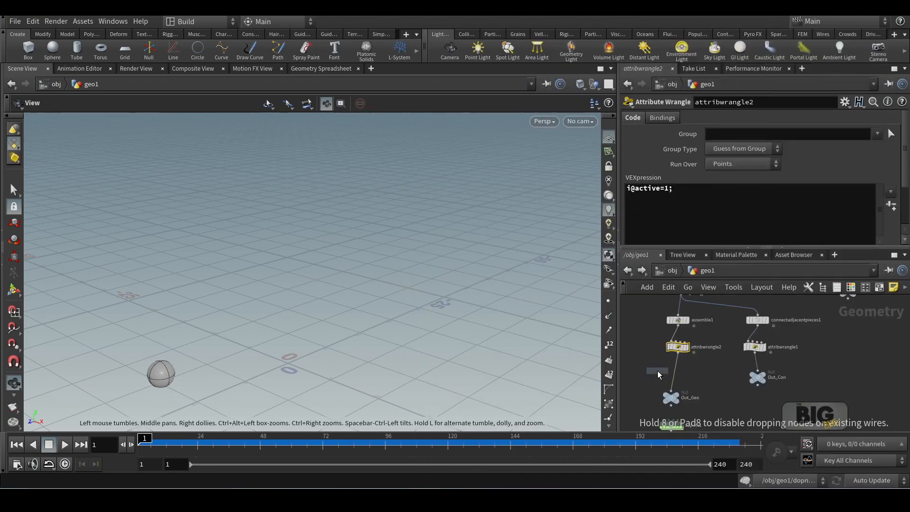
left_click(659, 370)
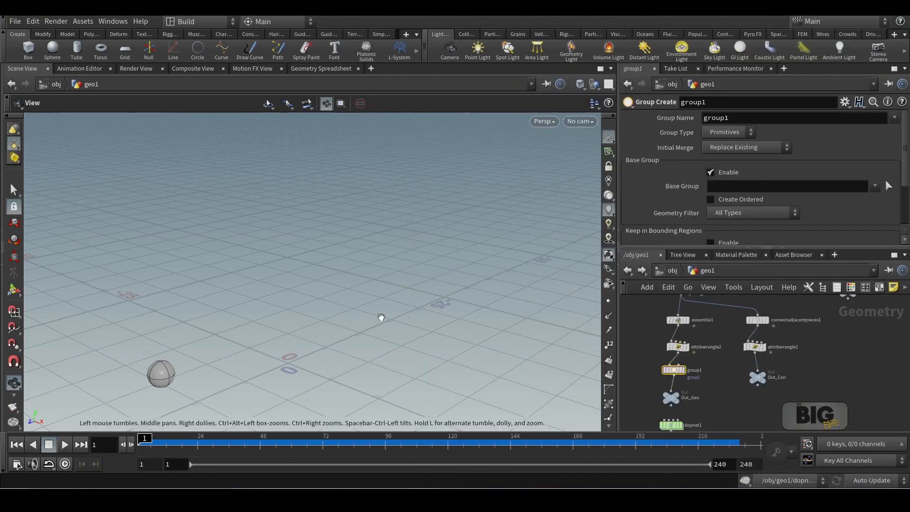
Display the group1 node's result on the wall and enable Keep in Bounding Regions with a bounding box
left_click_drag(381, 316, 508, 270)
left_click(681, 373)
right_click(507, 270)
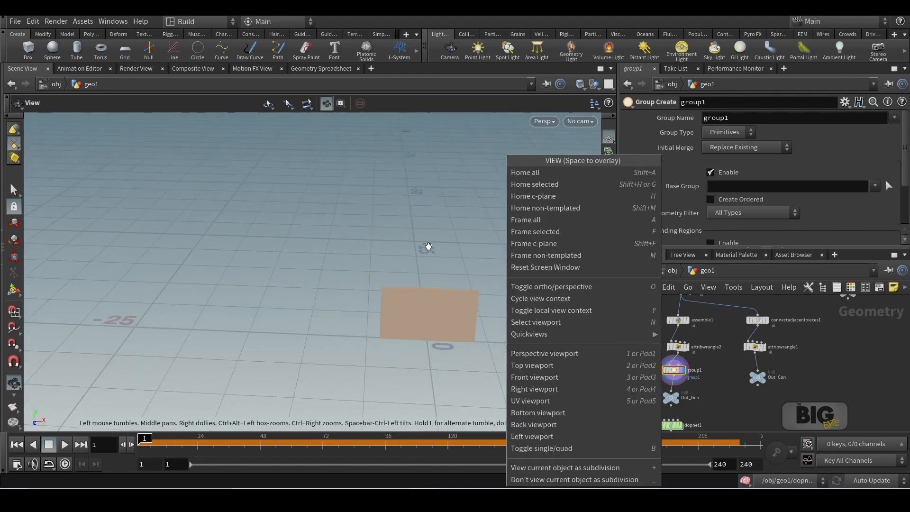
left_click(429, 246)
middle_click_drag(455, 252, 420, 225)
scroll(743, 184, "down", 1)
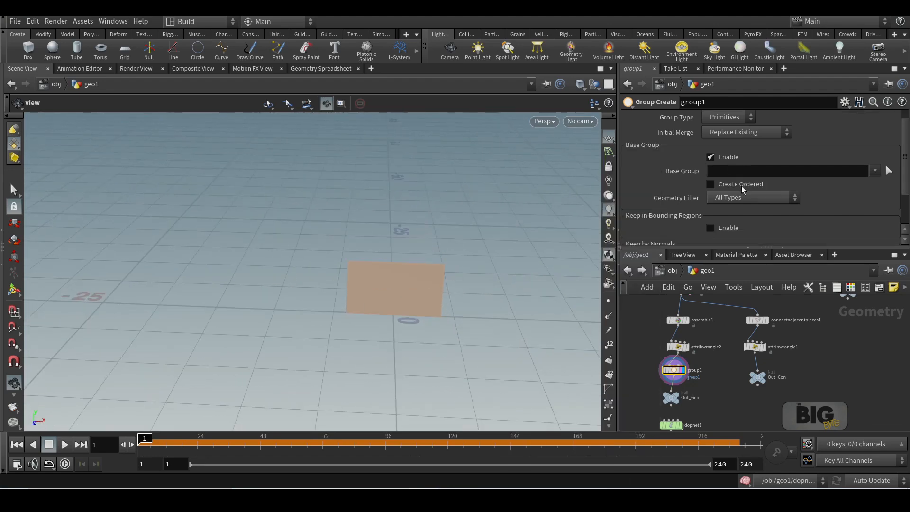
scroll(742, 188, "down", 1)
left_click(710, 211)
scroll(740, 213, "down", 3)
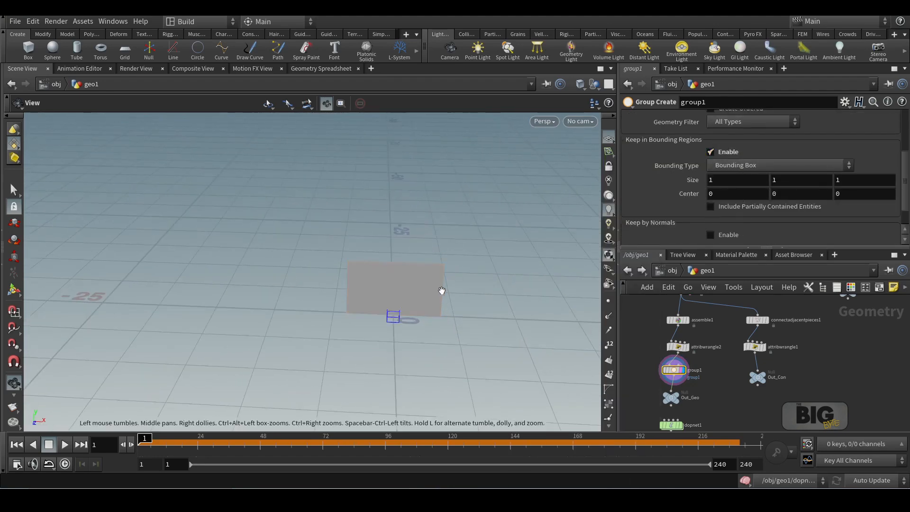
Set the bounding box size to 9 in X and 1.9 in Y to enclose the wall's base
scroll(441, 290, "up", 5)
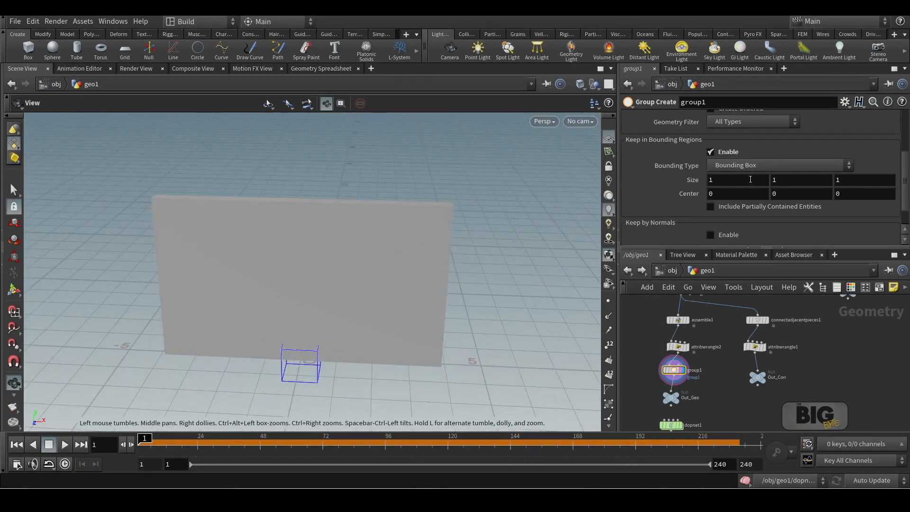
middle_click_drag(735, 180, 256, 213)
middle_click_drag(803, 179, 866, 185)
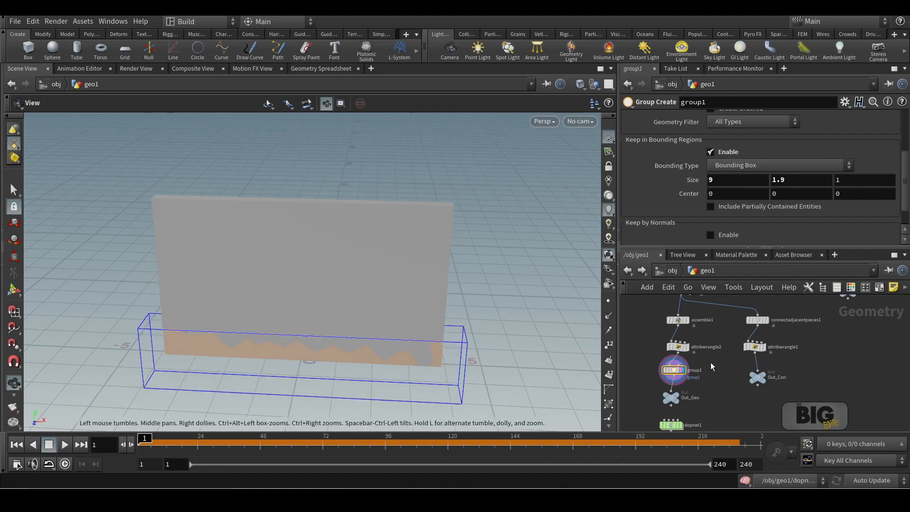
Duplicate attribwrangle2 and insert the copy between group1 and Out_Geo
middle_click_drag(711, 366, 720, 340)
scroll(752, 217, "up", 4)
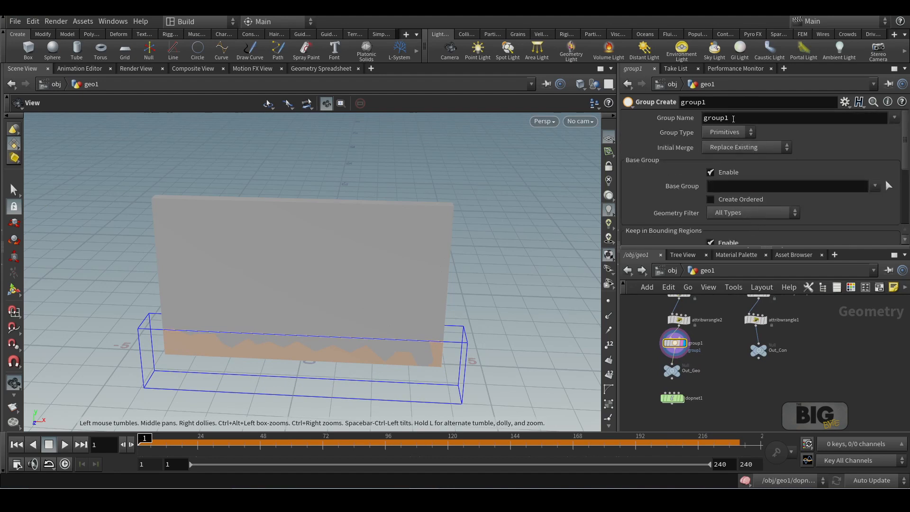
key("Tab")
left_click(709, 366)
left_click_drag(675, 316, 674, 355, "alt")
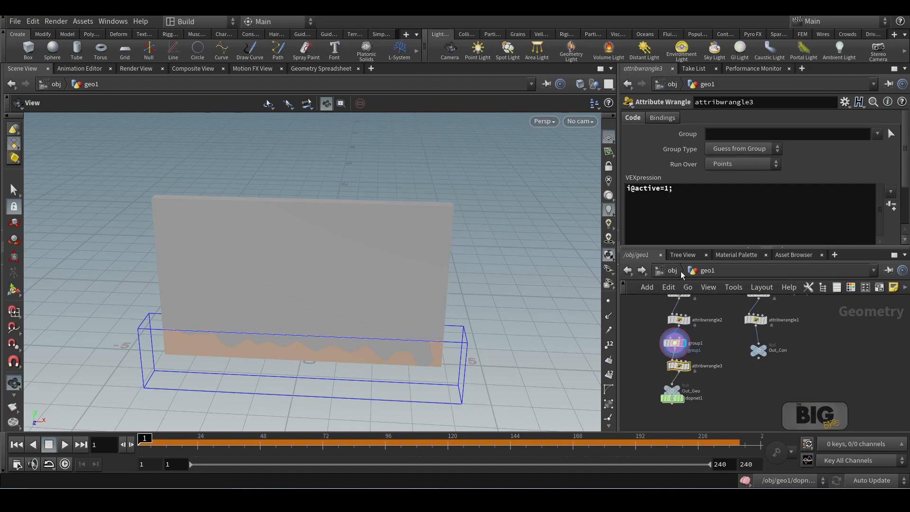
Change the copied wrangle's expression to i@active=0; and restrict it to group1
left_click(669, 189)
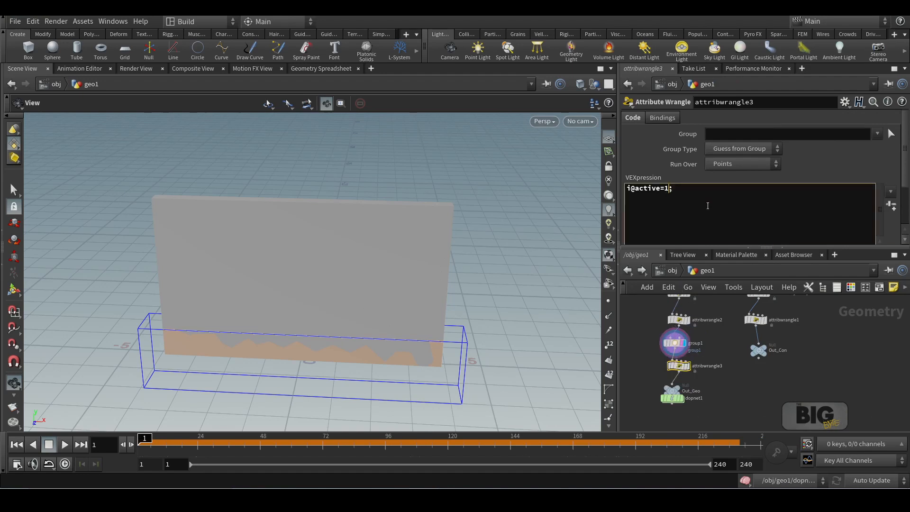
key("BackSpace")
key("BackSpace")
type("0")
left_click(877, 135)
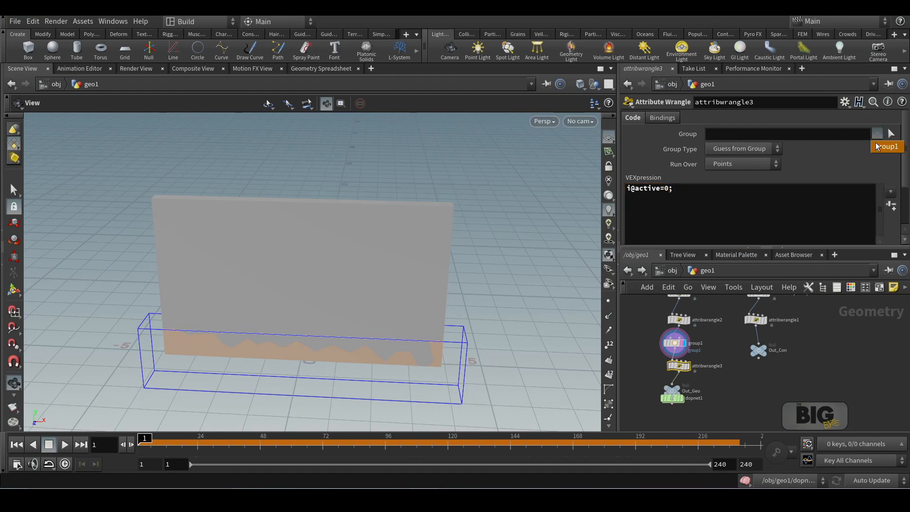
left_click(878, 147)
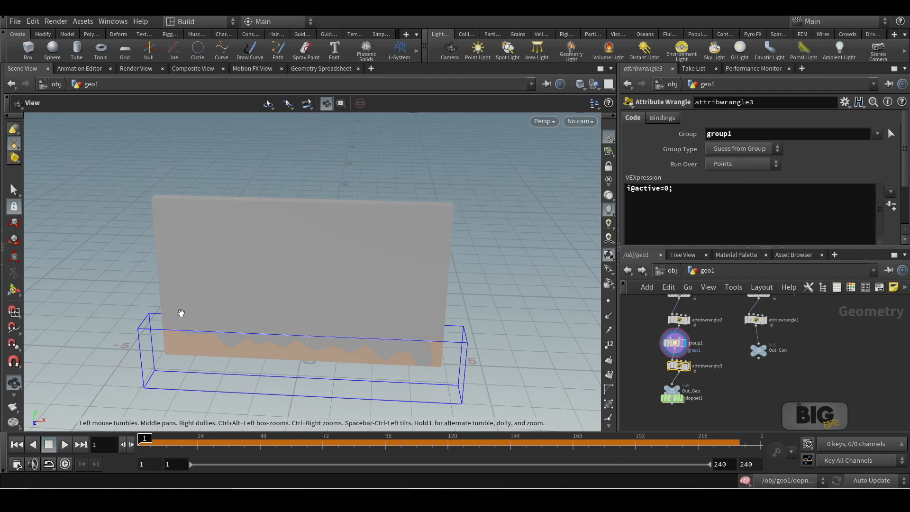
Enter dopnet1, play the simulation to check the wall's anchored base, and pause at frame 99
double_click(672, 398)
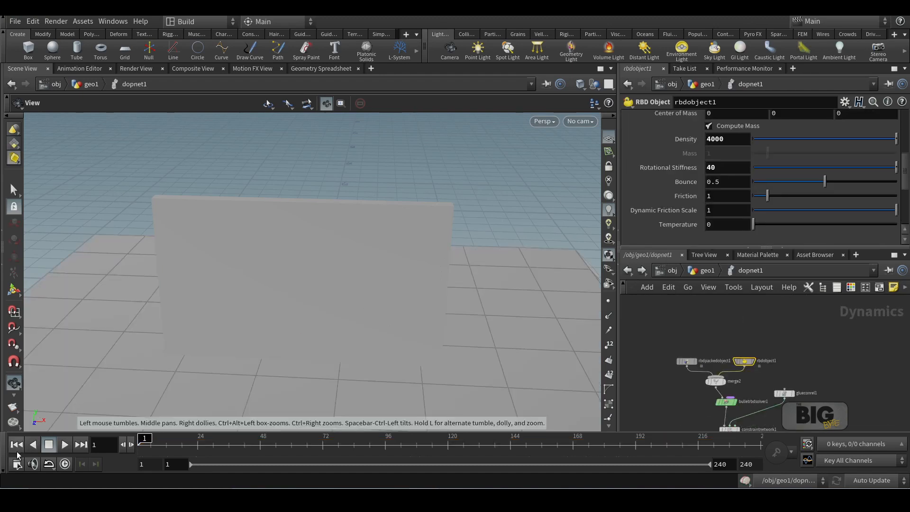
left_click(65, 445)
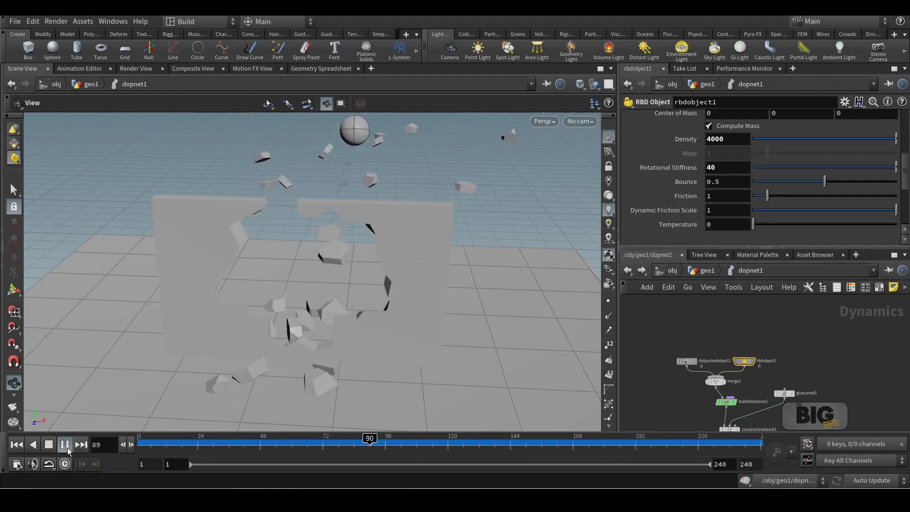
left_click(65, 444)
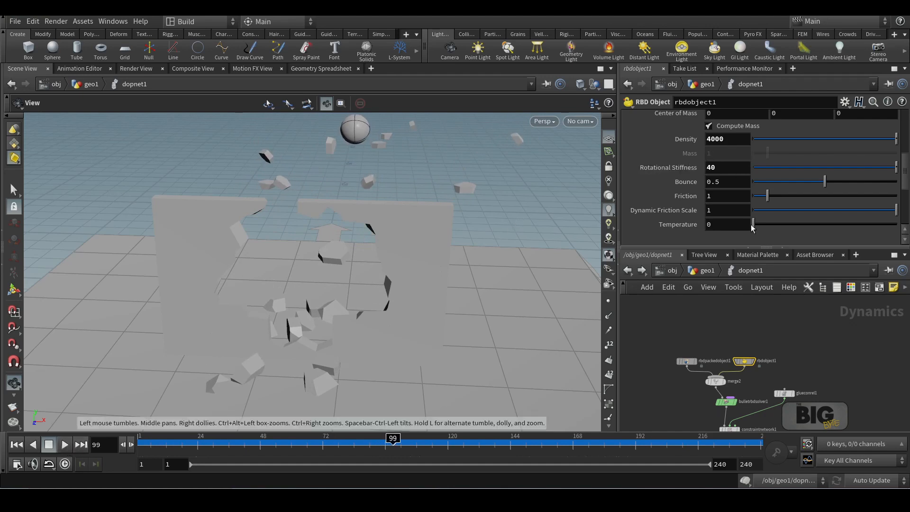
Select the glueconrel1 node that feeds constraintnetwork1 to show its glue constraint parameters
key("h")
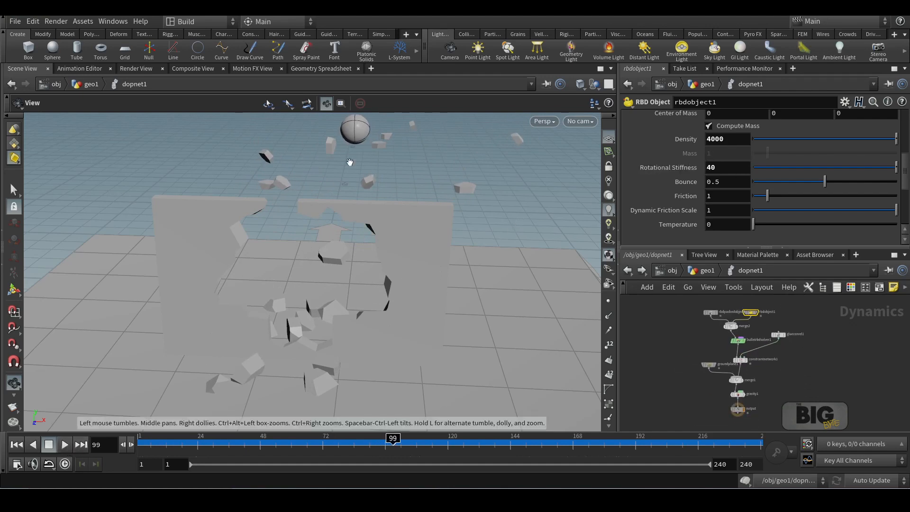
scroll(768, 365, "up", 5)
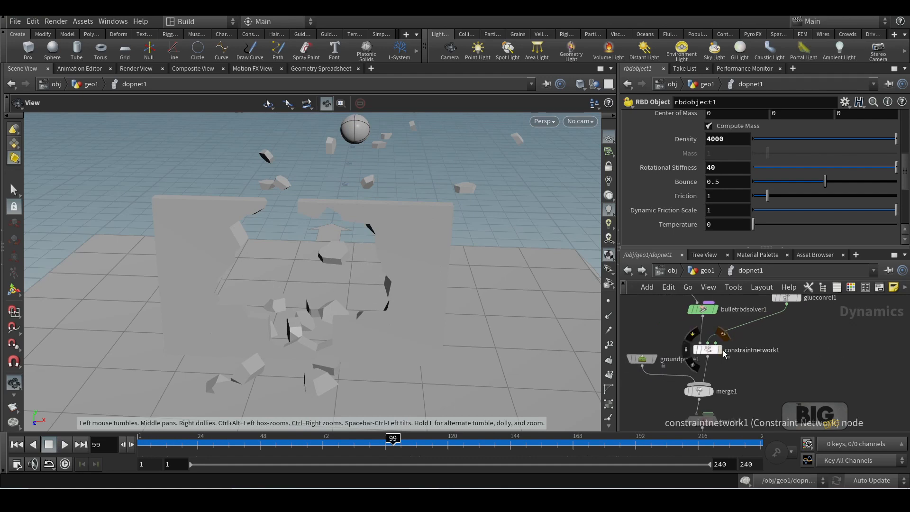
left_click(707, 351)
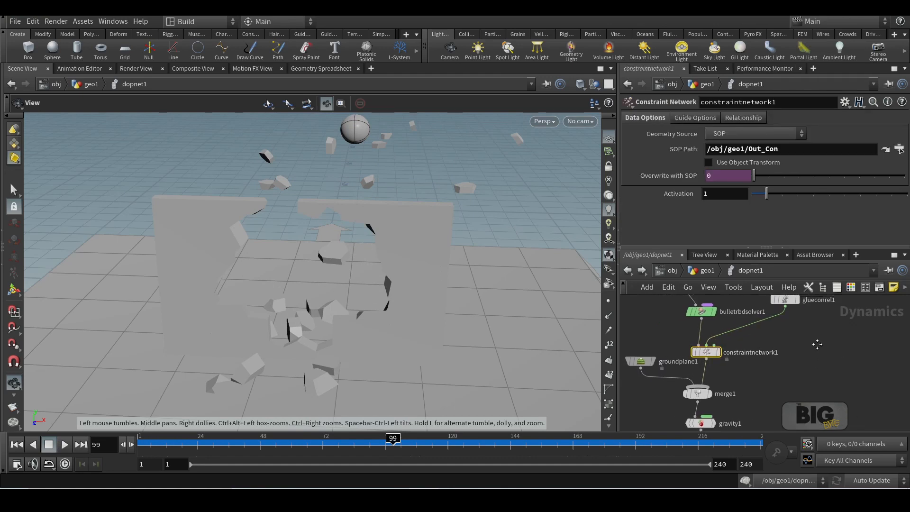
middle_click_drag(816, 345, 784, 381)
left_click(752, 336)
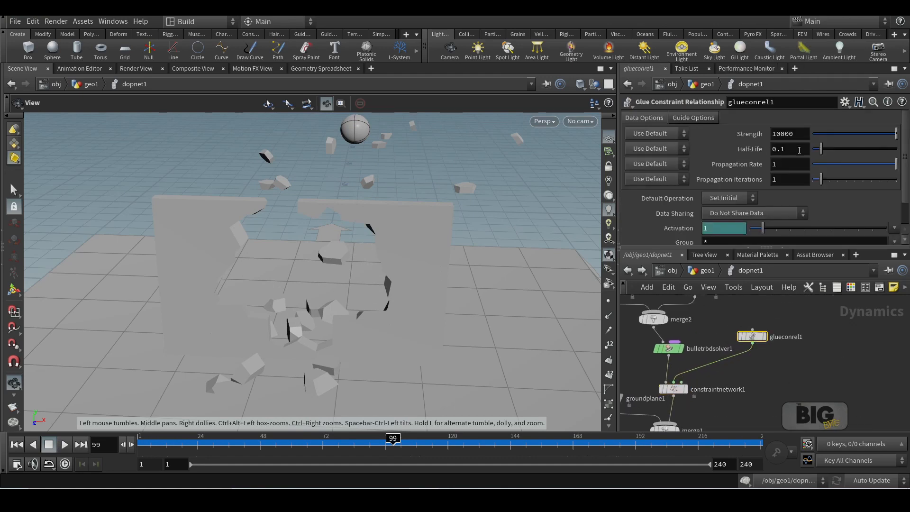
Set the glue constraint's Propagation Iterations to 50 and play the simulation from the first frame
double_click(791, 180)
type("50")
key("Return")
left_click(20, 446)
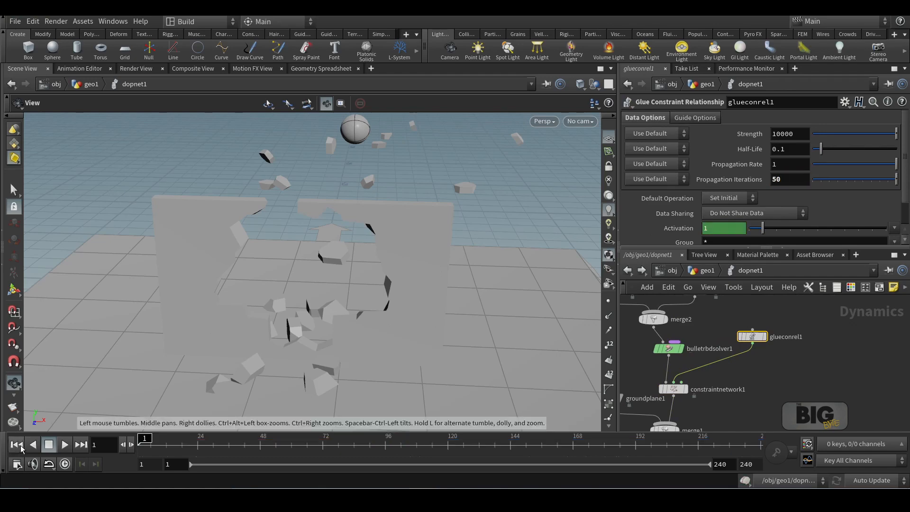
left_click(65, 446)
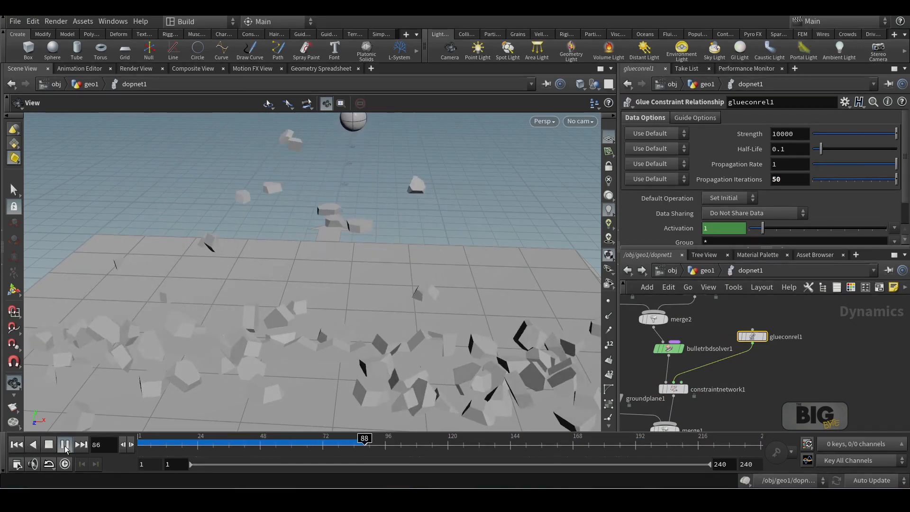
left_click(65, 445)
Lower the glue constraint's Propagation Iterations to 10 and replay the simulation from the start
left_click(779, 179)
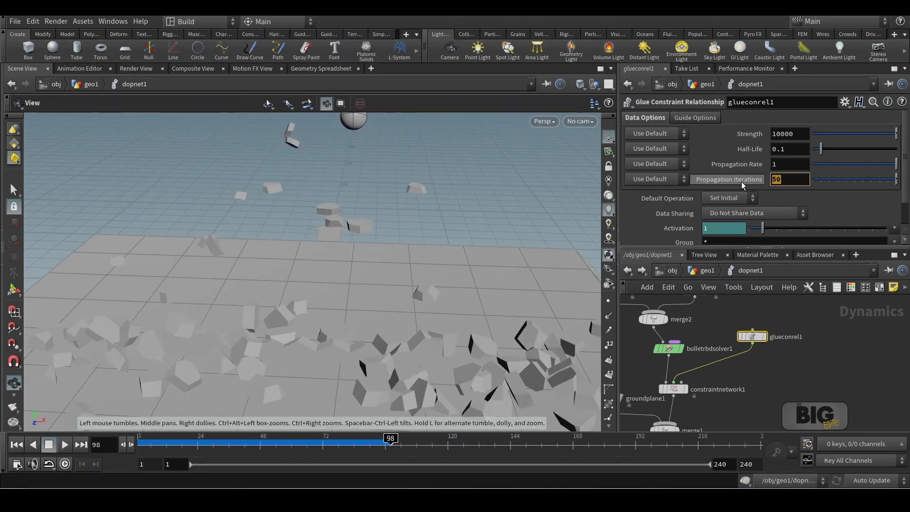
type("10")
key("Return")
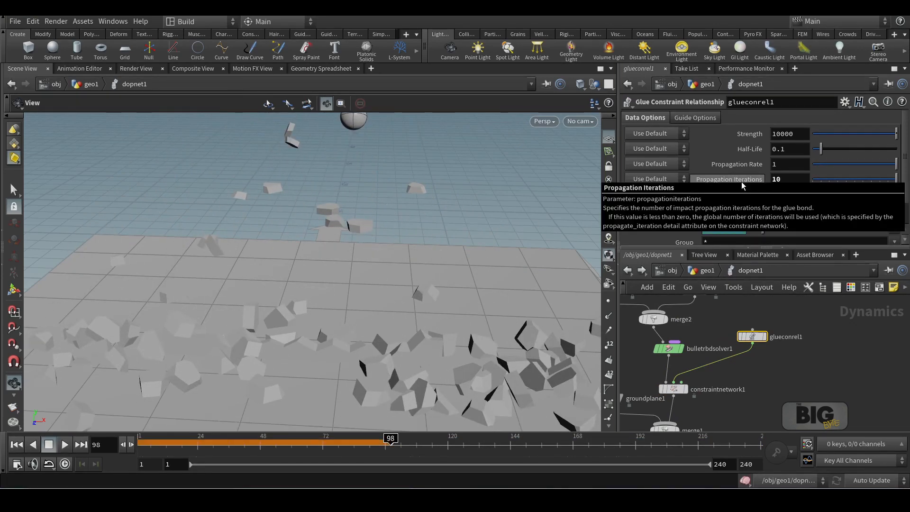
left_click(17, 444)
left_click(65, 444)
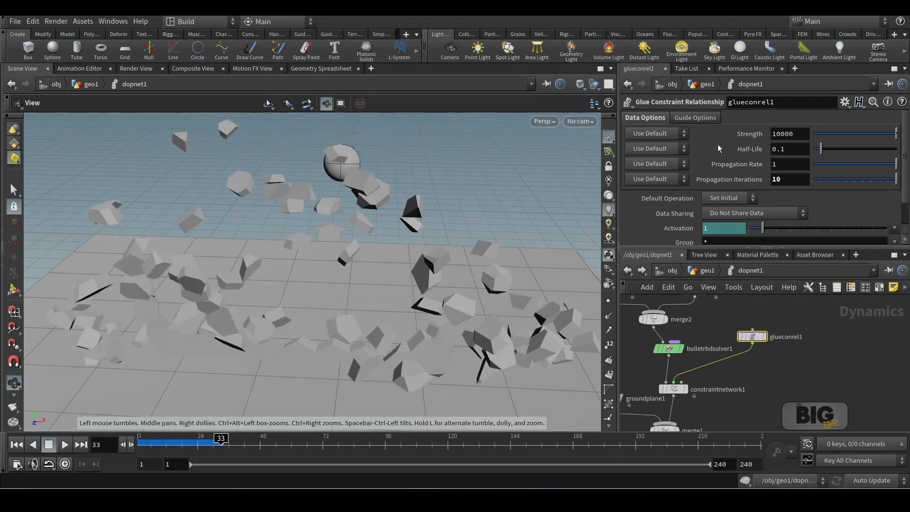
Reduce the glue constraint's Propagation Iterations to 5 and run the simulation again from frame 1
left_click(777, 179)
mouse_move(752, 180)
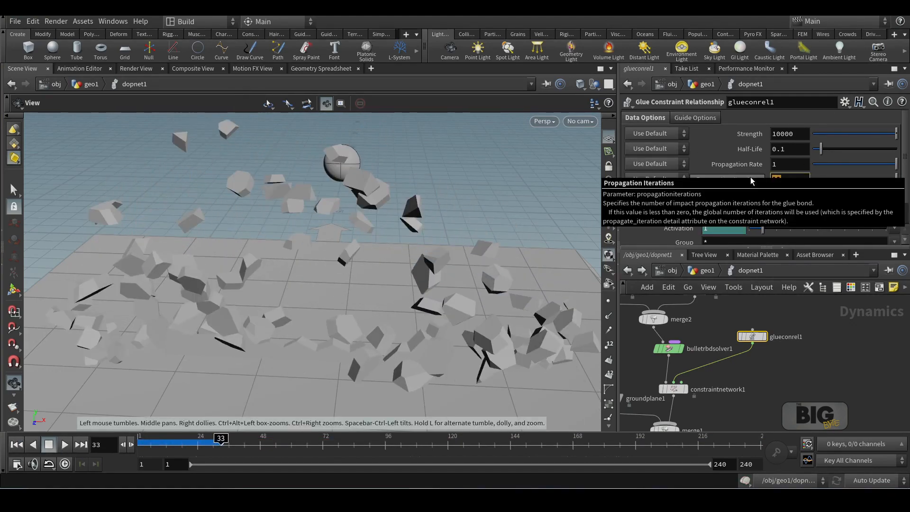
type("5")
key("Return")
left_click(16, 444)
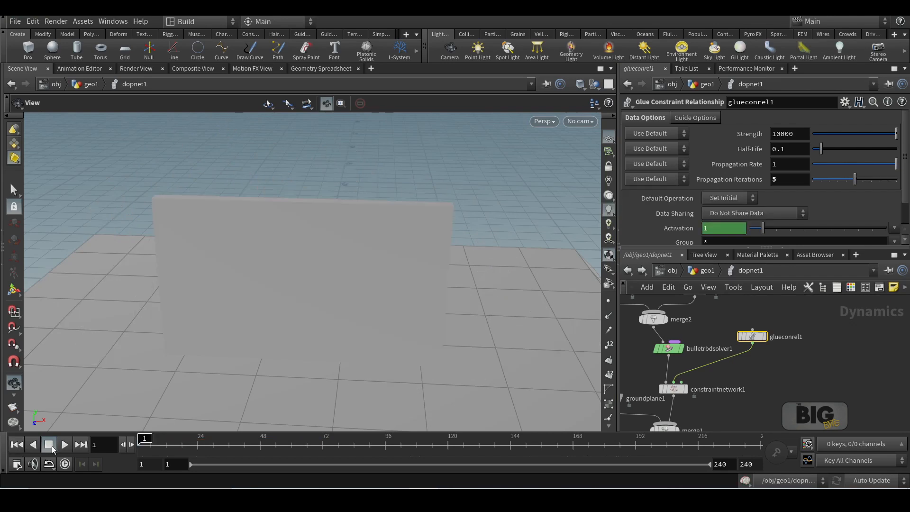
left_click(67, 447)
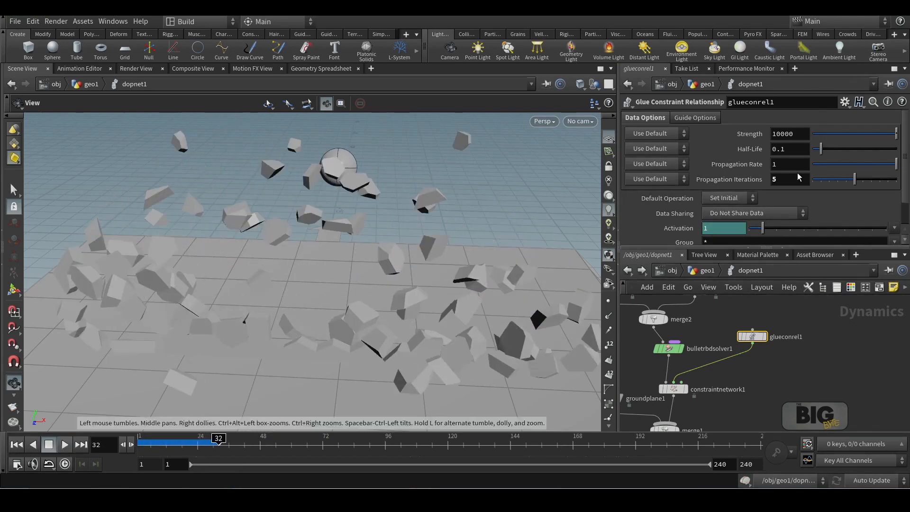
Set the glue constraint's Propagation Iterations to 2, replay the simulation from frame 1 and check the broken wall
type("2")
key("Return")
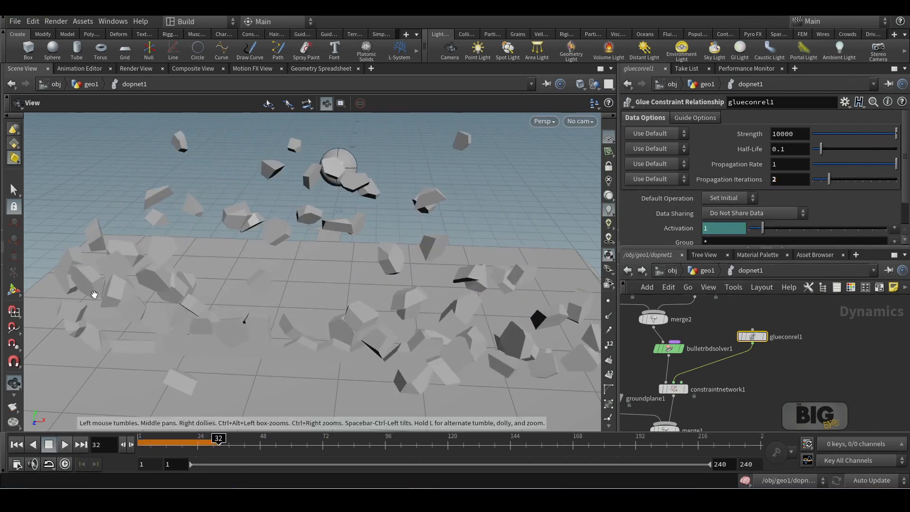
left_click(16, 444)
left_click(67, 448)
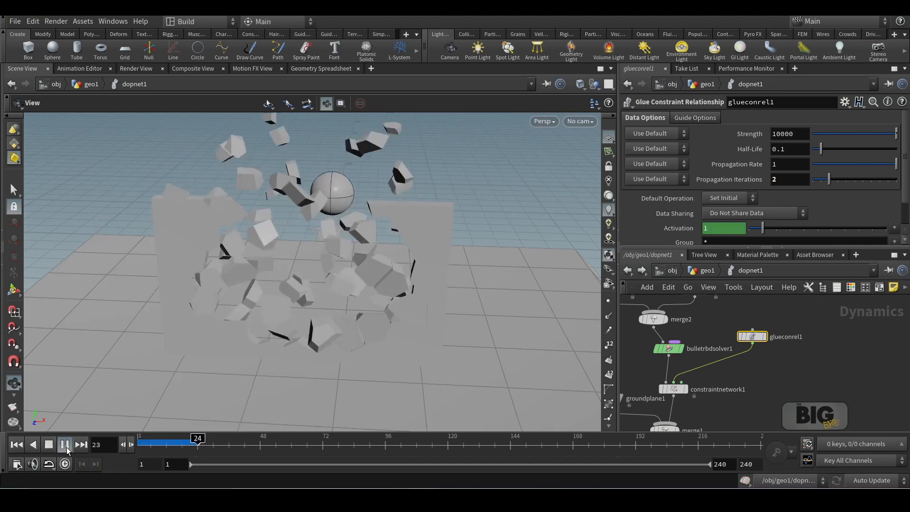
left_click(66, 447)
left_click_drag(332, 284, 379, 345)
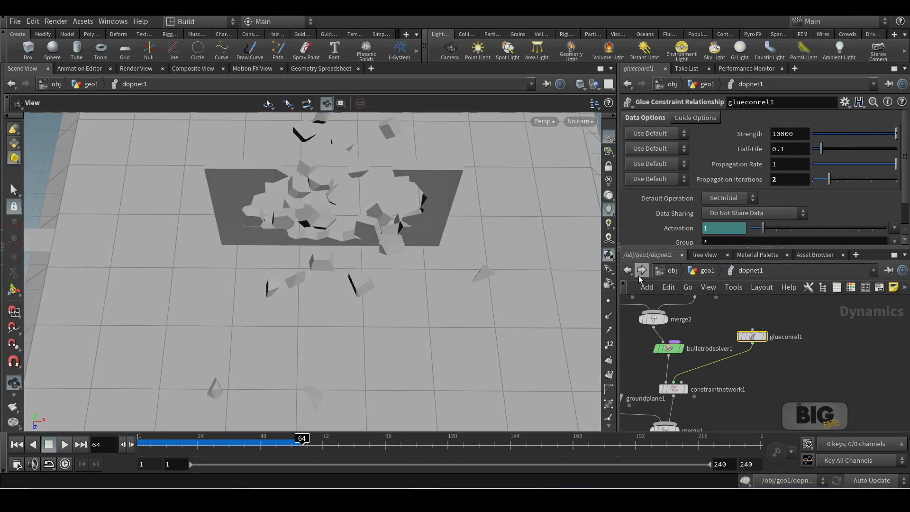
Return to the geo1 network and display the voronoifracture1 output to examine the wall's fracture pattern
left_click(627, 270)
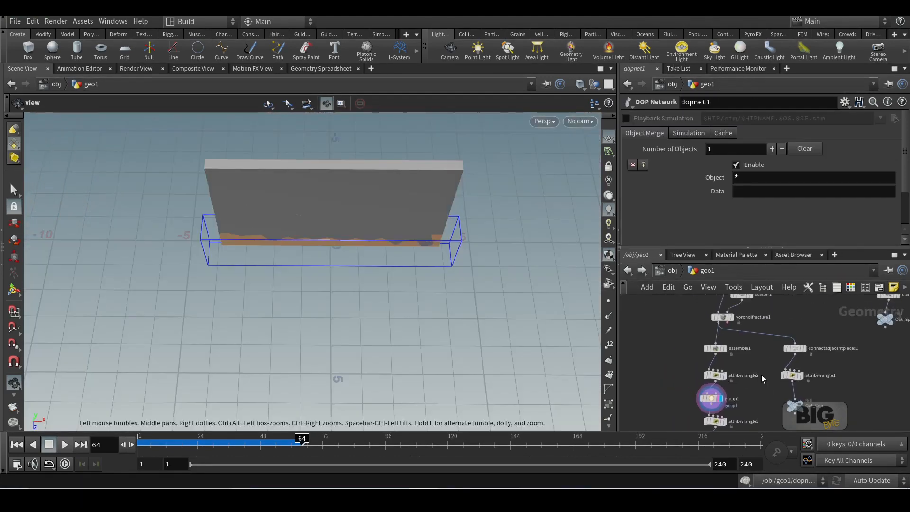
left_click(732, 317)
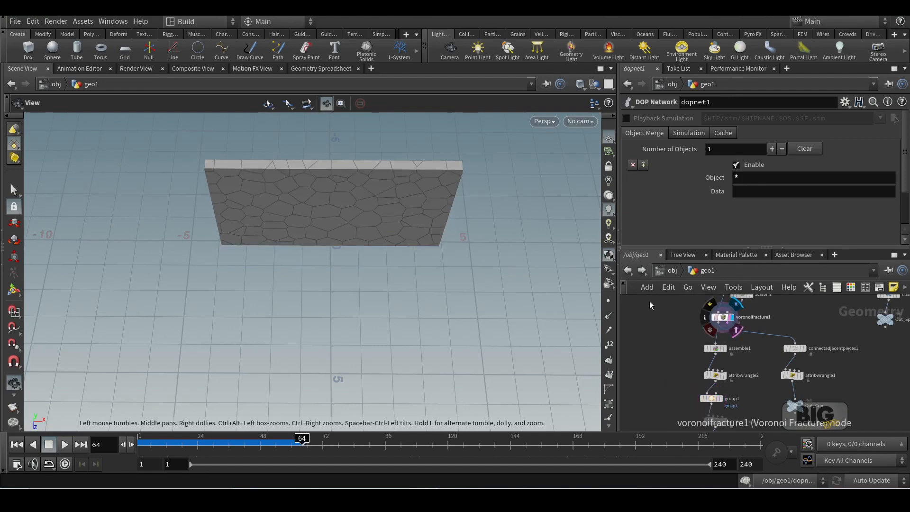
middle_click_drag(381, 268, 384, 282)
left_click_drag(384, 281, 375, 224)
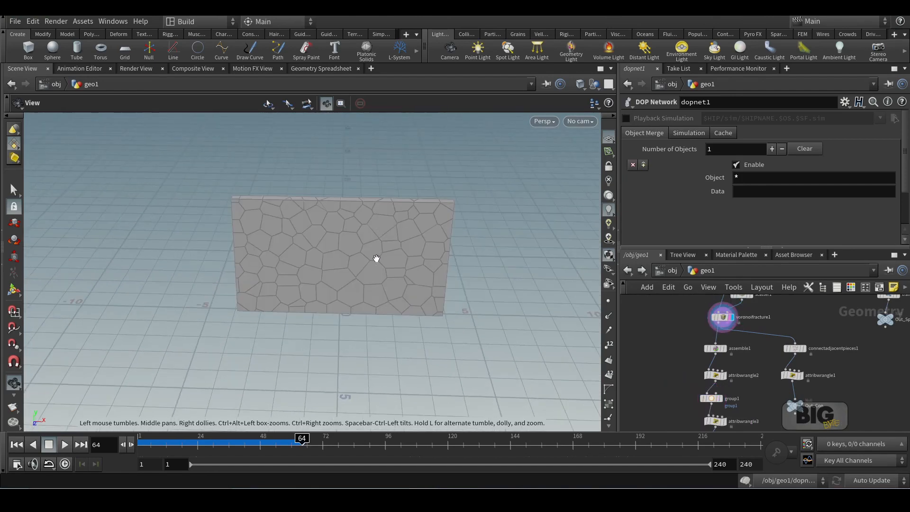
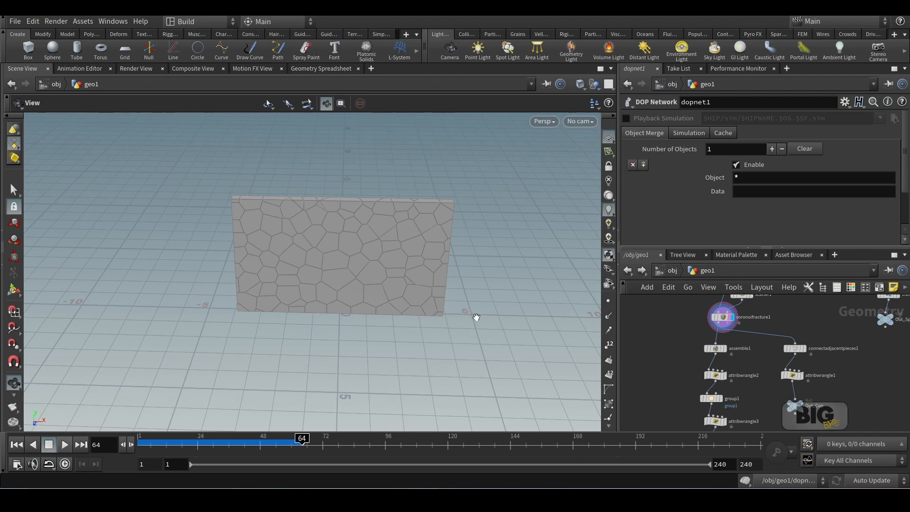
Display the scatter1 points and move the scatter1 node farther away from the main chain
middle_click_drag(662, 336, 622, 396)
scroll(658, 366, "up", 3)
left_click(747, 357)
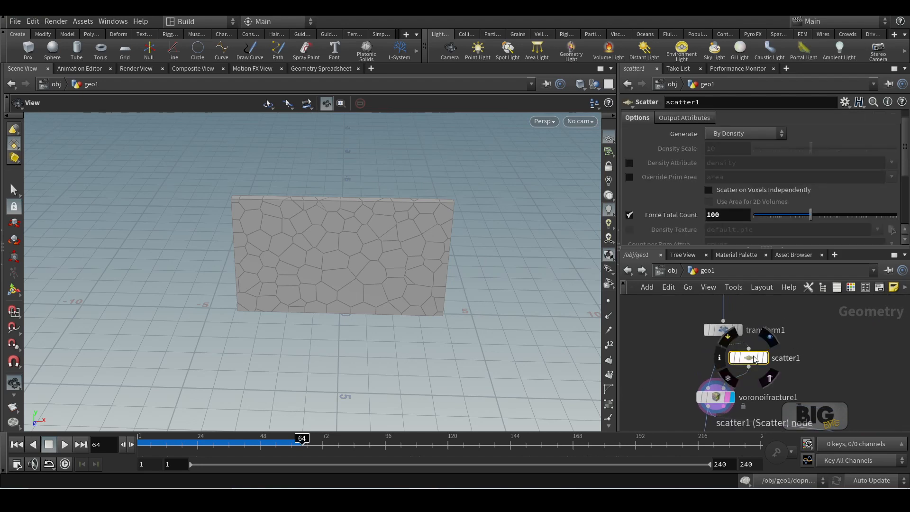
left_click(765, 359)
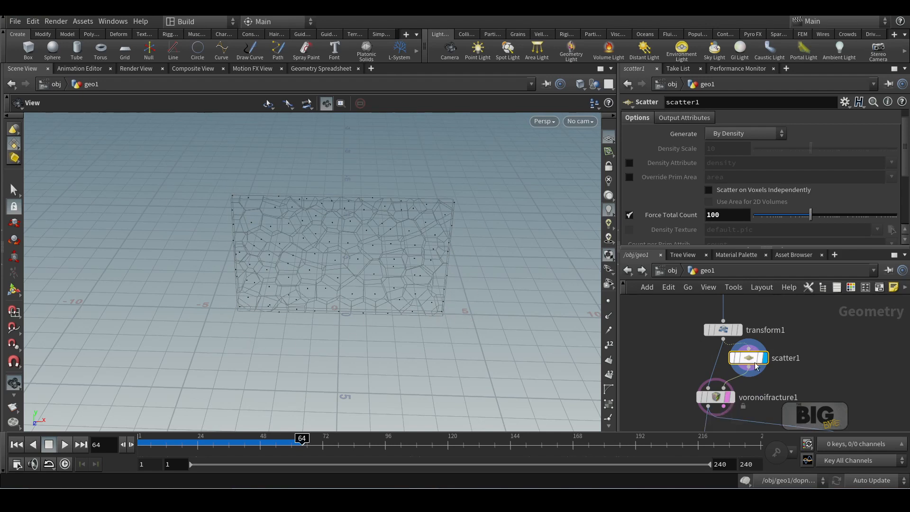
left_click_drag(751, 363, 782, 361)
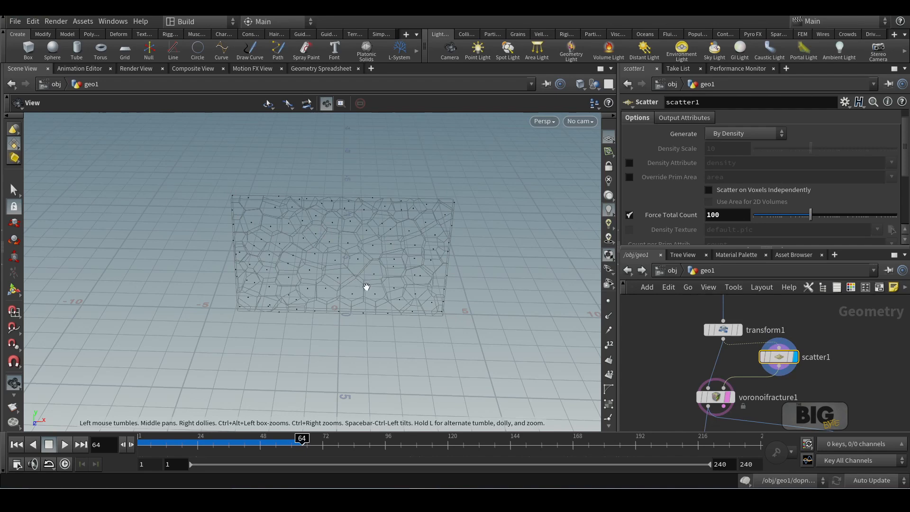
Place an Add node beside scatter1, enable its Point 0, and display the node
left_click_drag(526, 280, 459, 280)
scroll(796, 329, "down", 4)
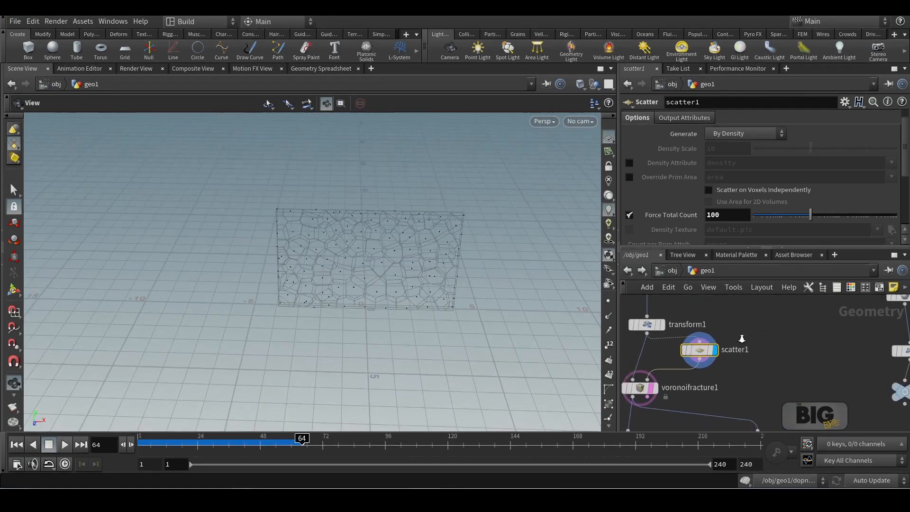
key("Tab")
type("aw")
key("Return")
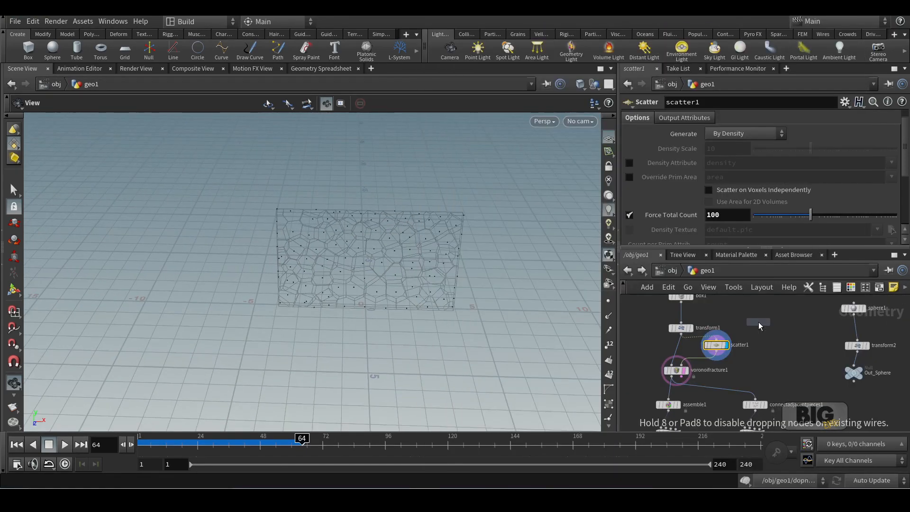
left_click(758, 322)
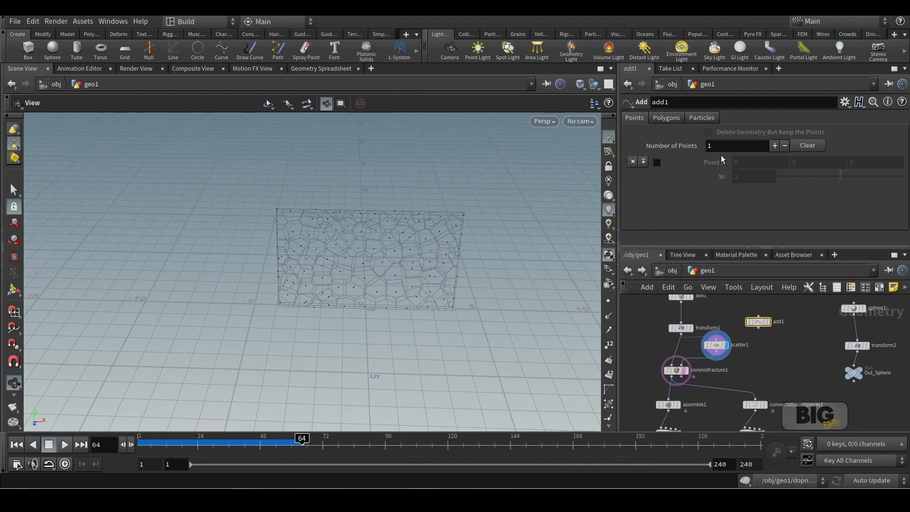
left_click(657, 162)
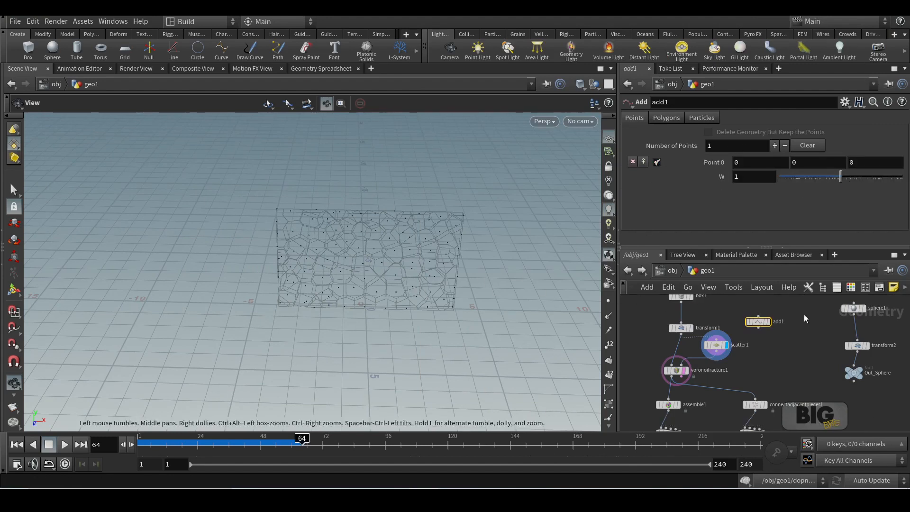
left_click(767, 322)
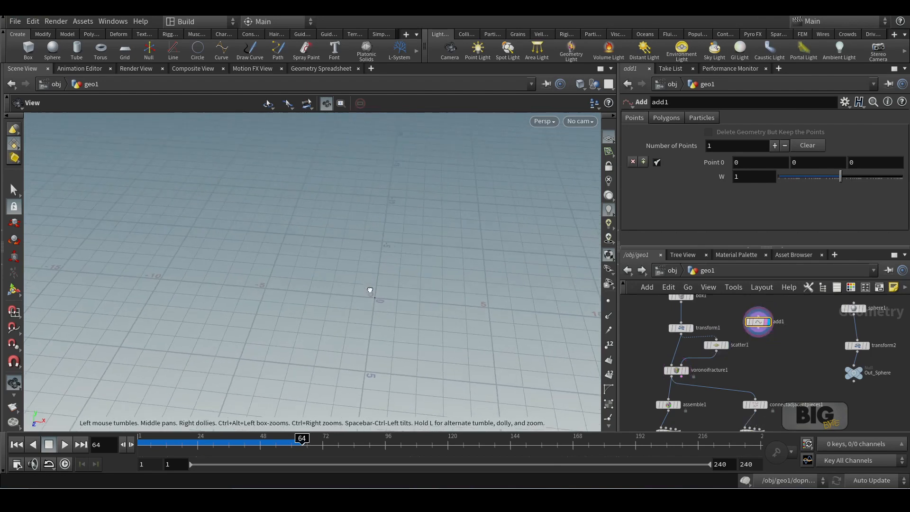
Show voronoifracture1 as a template and raise add1's Point 0 to 2.8 in Y, near the wall's centre
left_click_drag(370, 290, 350, 255)
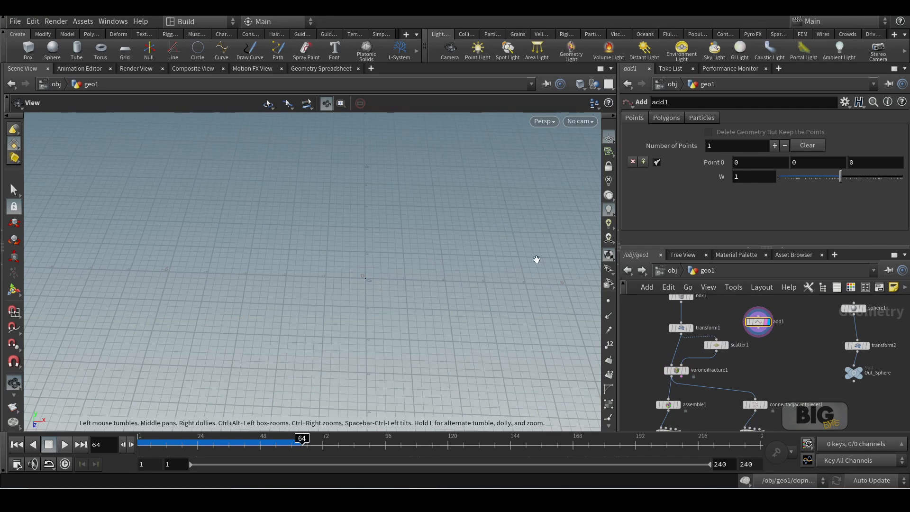
left_click_drag(537, 259, 477, 237)
middle_click_drag(801, 161, 896, 167)
middle_click_drag(802, 165, 803, 166)
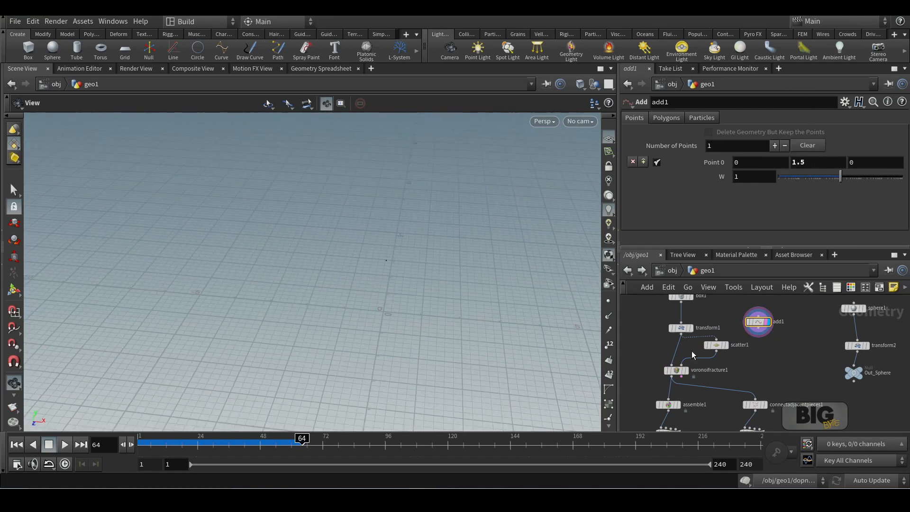
left_click(683, 369)
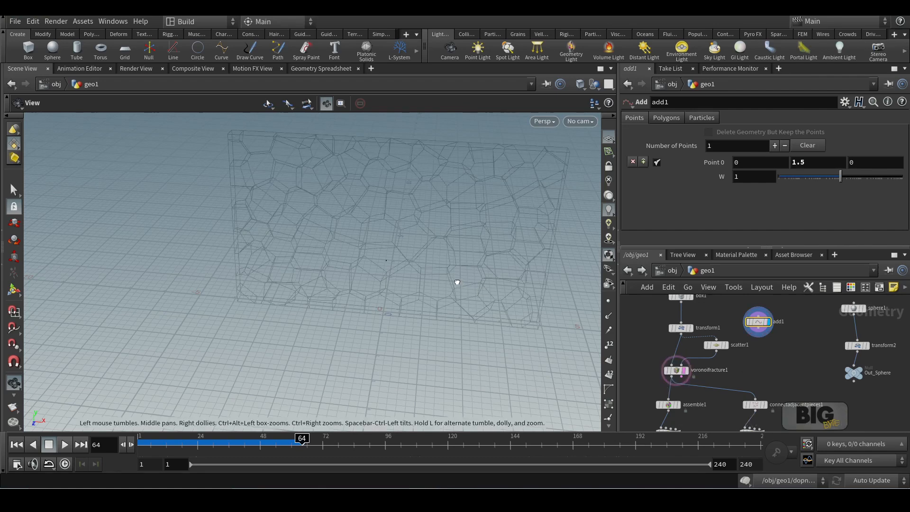
left_click_drag(456, 283, 480, 252)
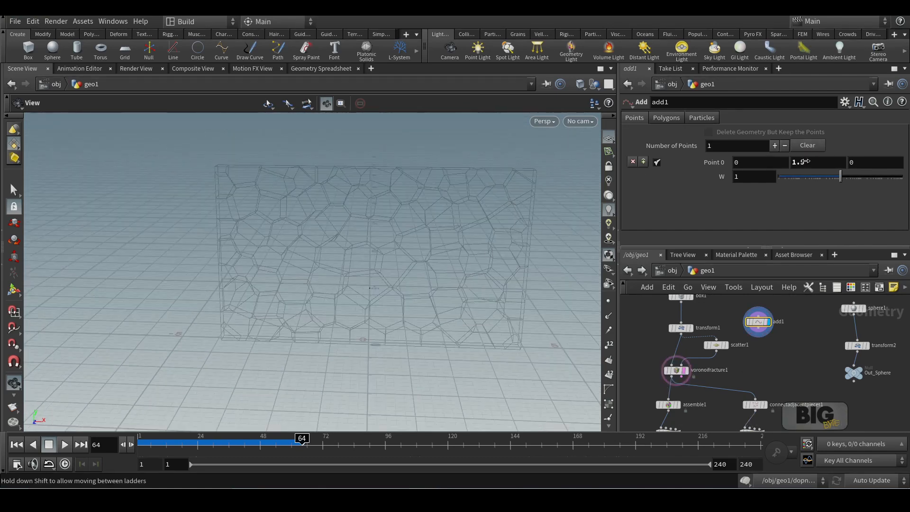
middle_click_drag(801, 162, 877, 156)
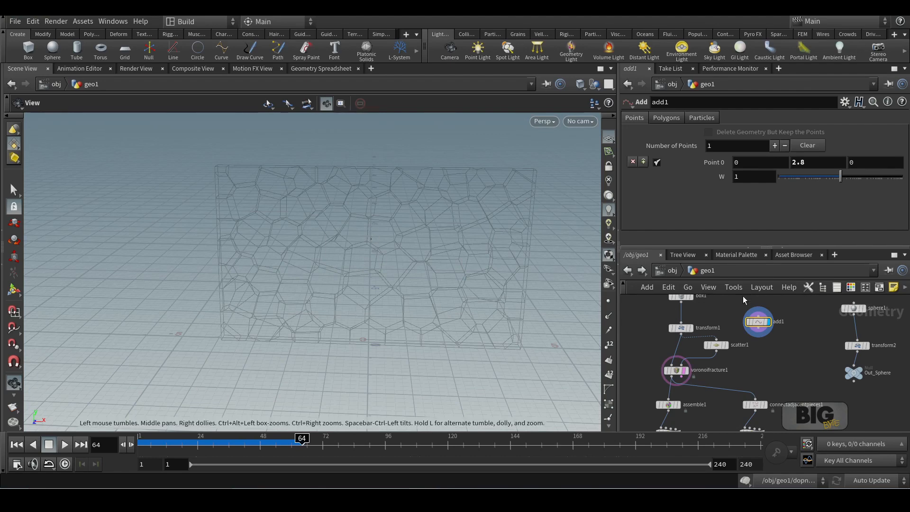
Shift add1 slightly upward and place a Point Replicate node below it
left_click_drag(761, 325, 764, 319)
key("Tab")
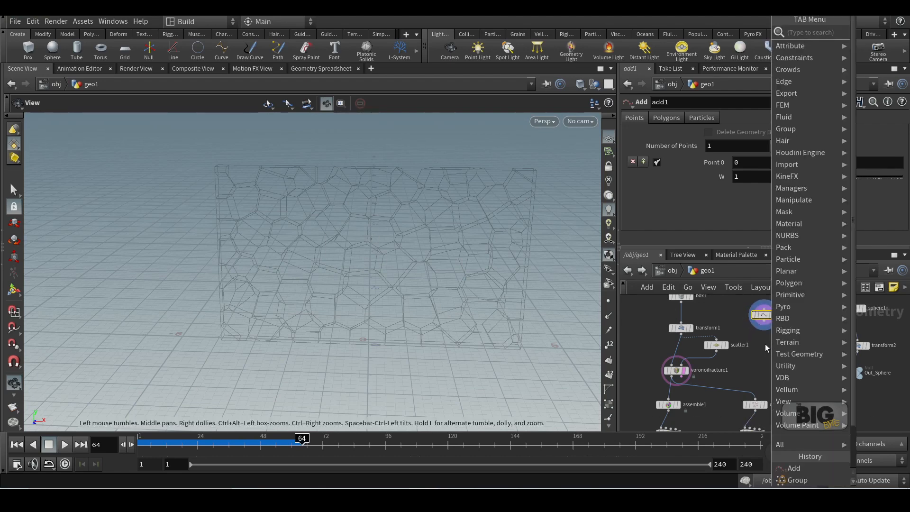
type("pointre")
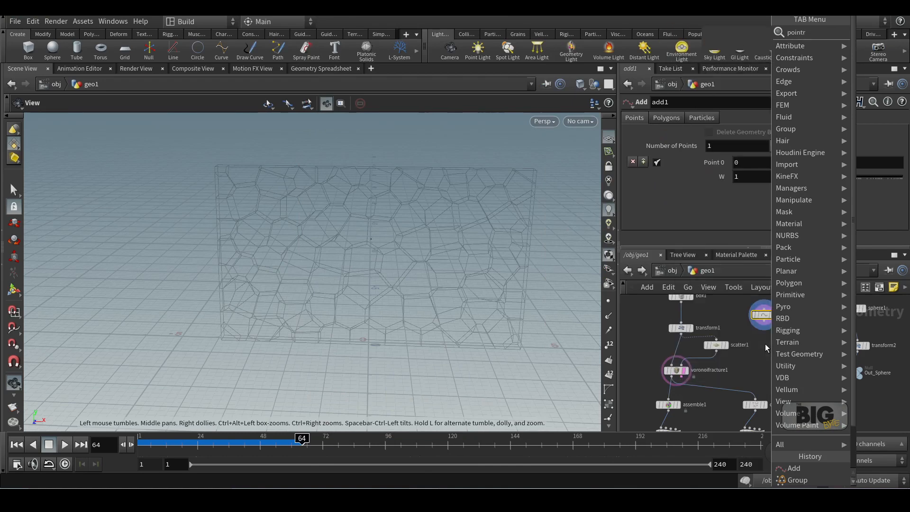
key("Return")
left_click(765, 343)
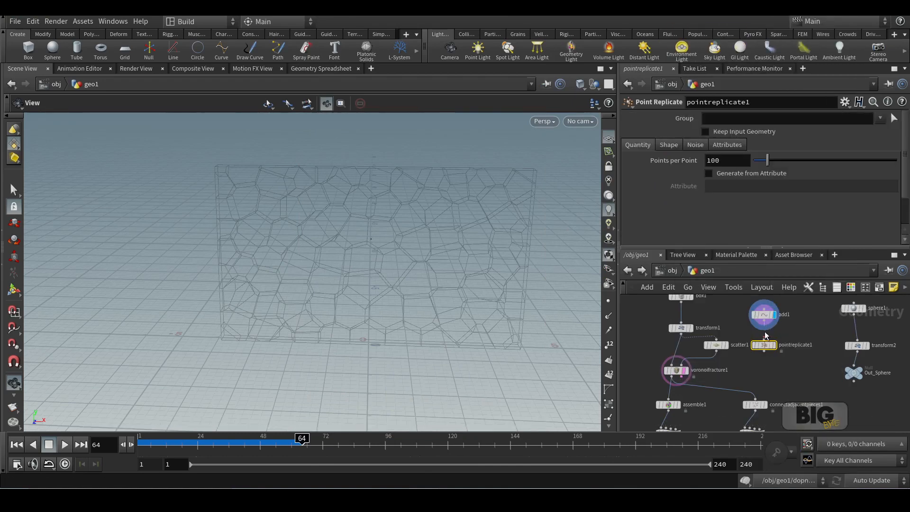
Display the pointreplicate1 node and set its Points per Point to 300
left_click(775, 345)
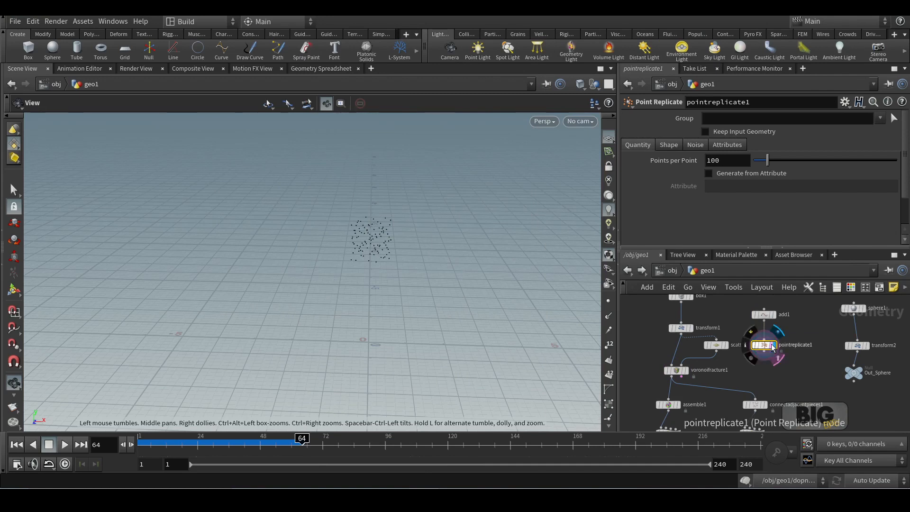
left_click(725, 156)
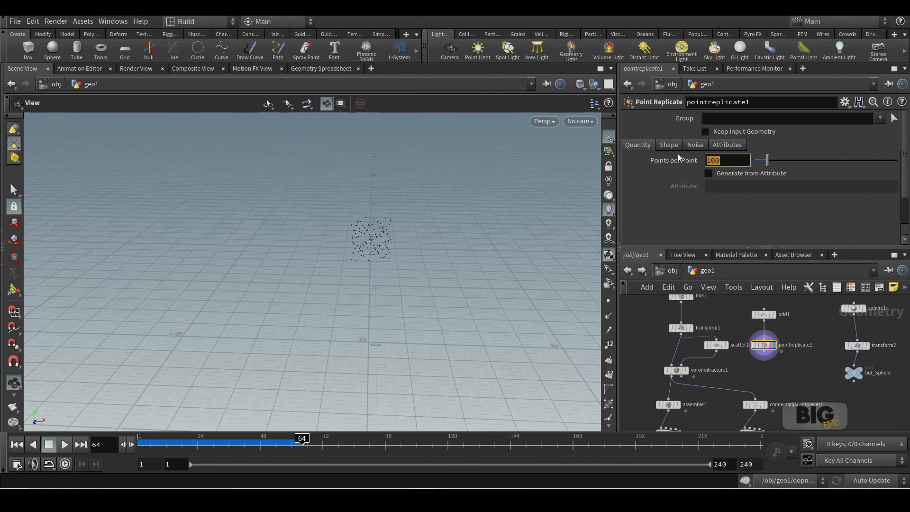
type("300")
key("Return")
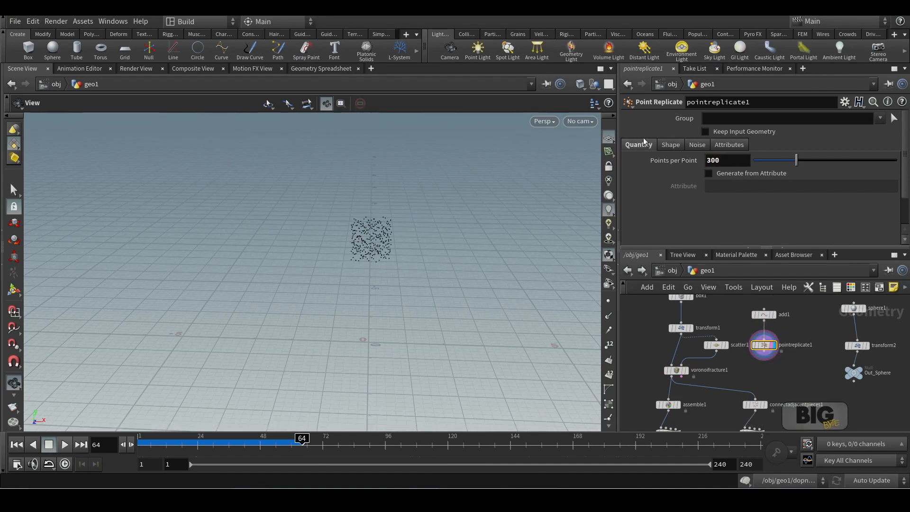
Add slight noise to the points generated by pointreplicate1
left_click(672, 145)
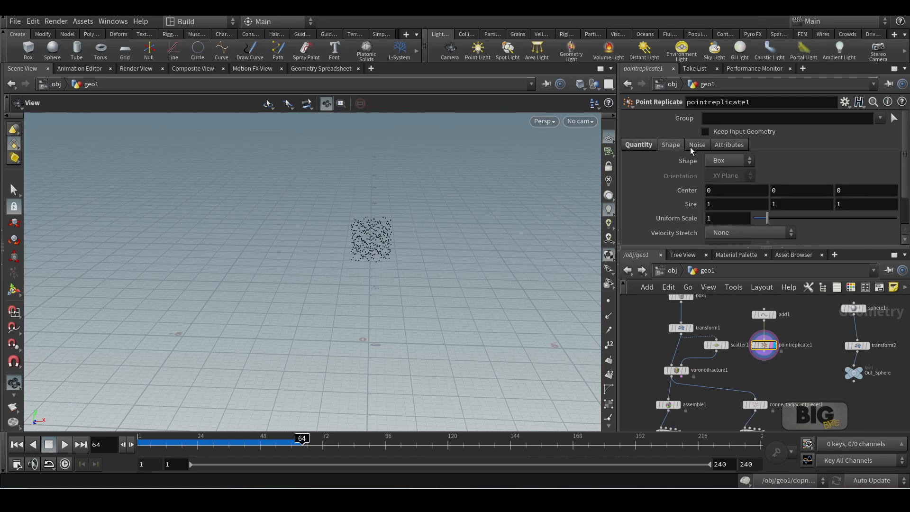
left_click(697, 148)
left_click(720, 144)
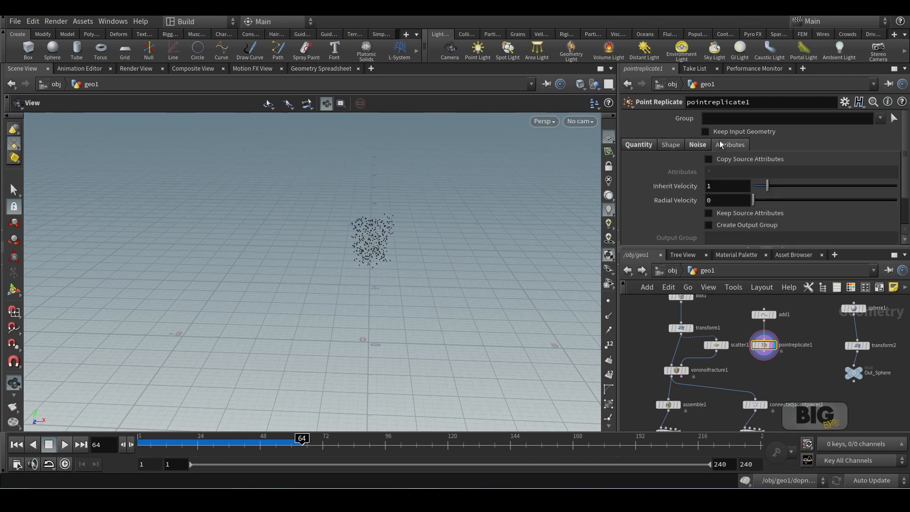
left_click(644, 144)
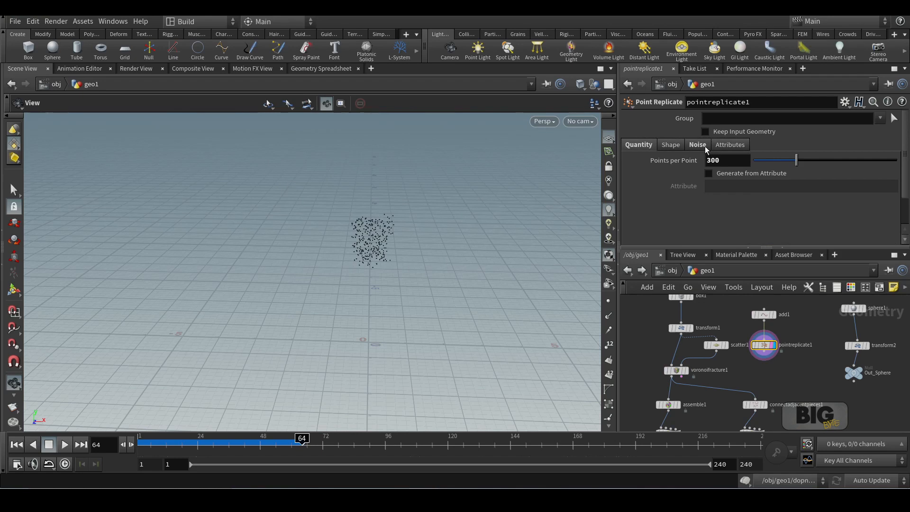
Set the X size of pointreplicate1's box shape to 2.2 and template voronoifracture1 for reference
left_click(681, 146)
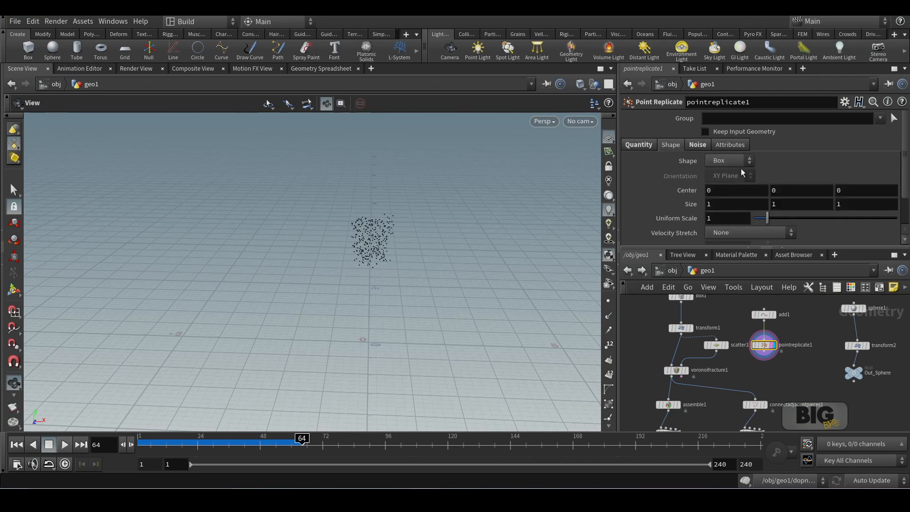
middle_click(733, 190)
middle_click_drag(721, 204, 805, 197)
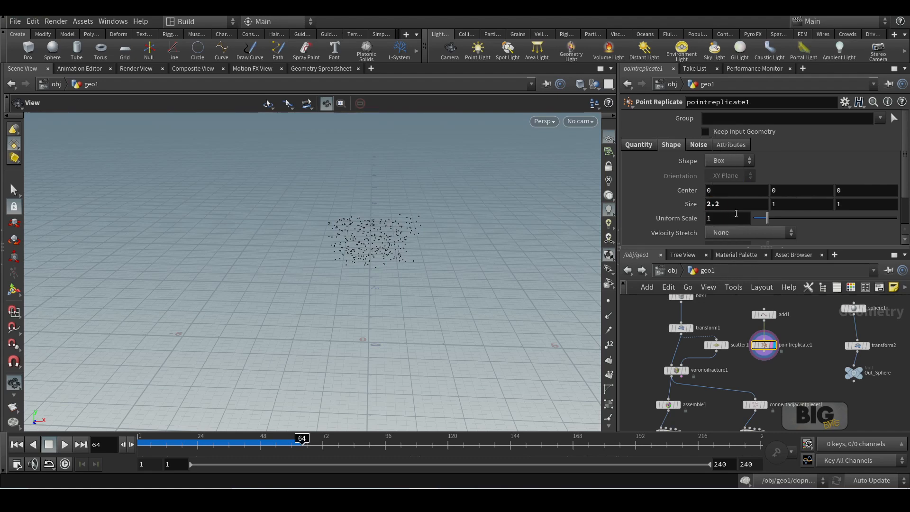
left_click(683, 369)
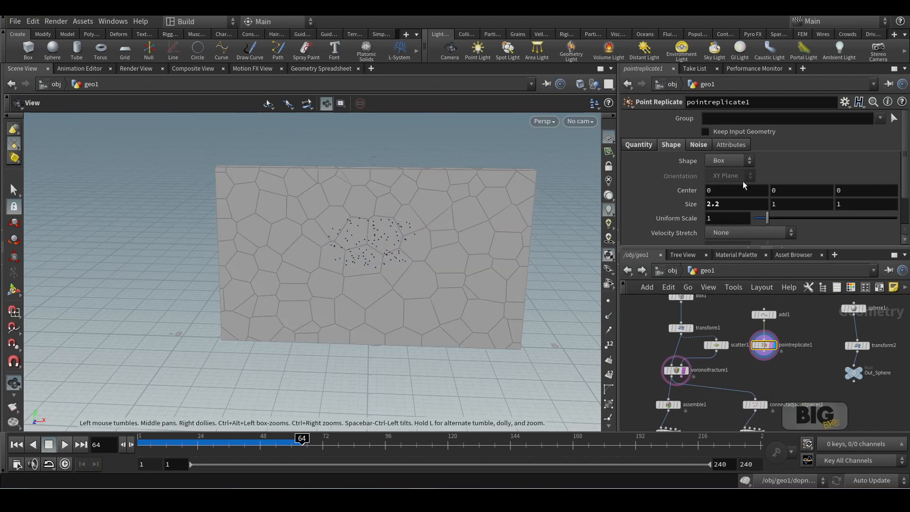
Set pointreplicate1's box size to 3 in Y and 0.7 in Z, checking it against the wall's thickness
middle_click_drag(788, 204, 896, 205)
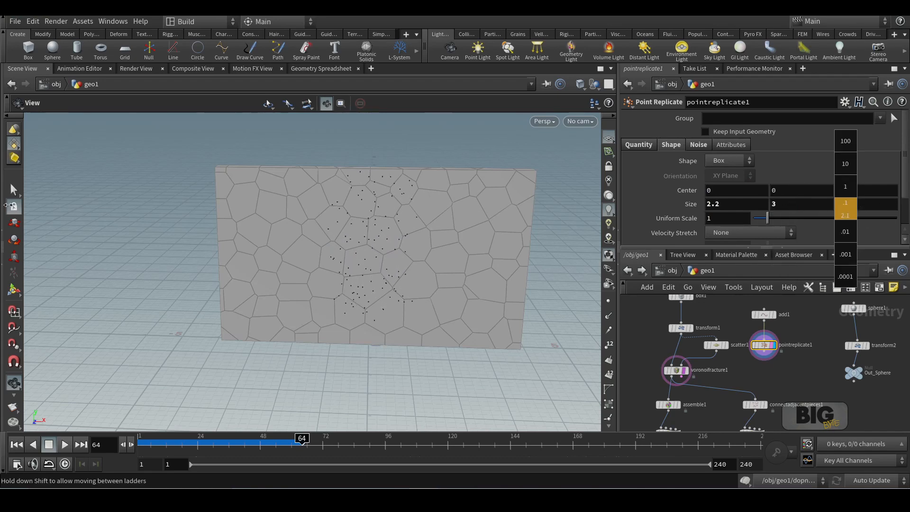
middle_click_drag(9, 205, 9, 205)
left_click_drag(431, 222, 514, 221)
middle_click_drag(845, 203, 866, 208)
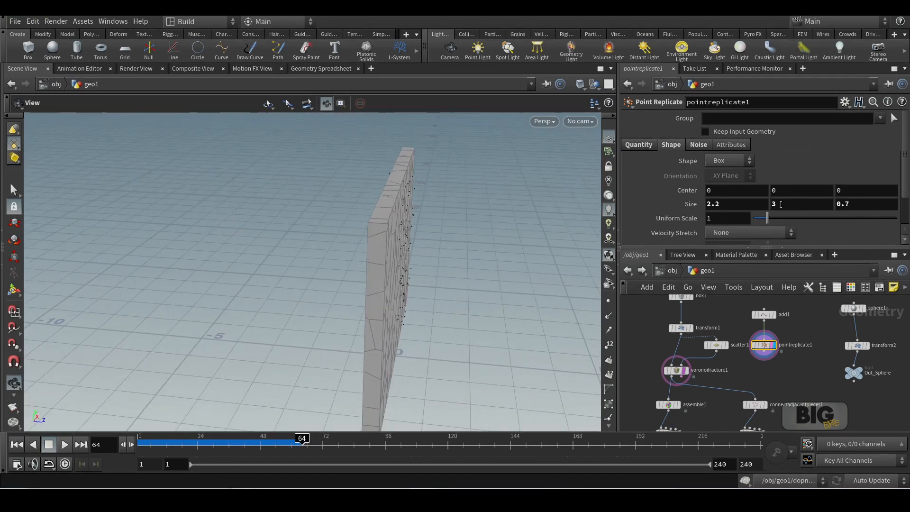
Enlarge pointreplicate1's box size to 2.5 in X and 3.6 in Y
middle_click_drag(745, 207, 771, 210)
left_click_drag(517, 244, 417, 209)
middle_click_drag(795, 205, 835, 212)
Set the Y center of pointreplicate1's box to -0.04 to align its points with the wall
middle_click_drag(795, 190, 776, 184)
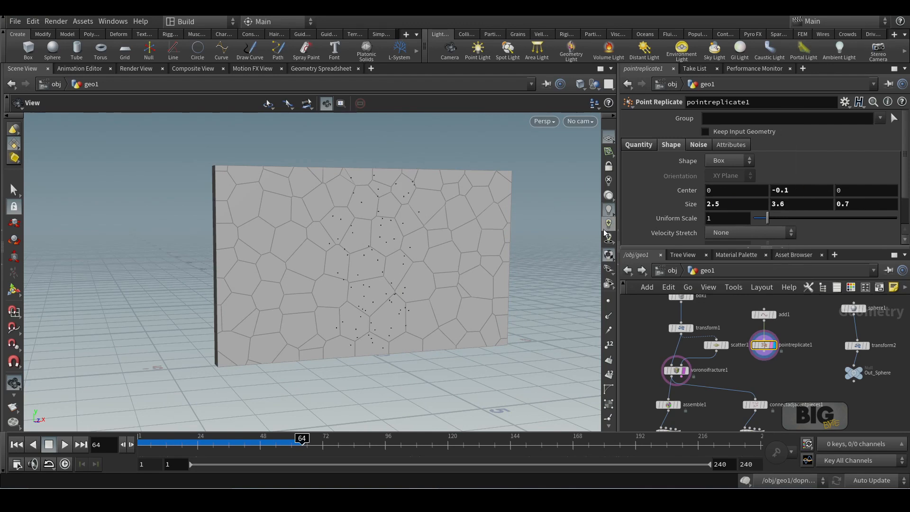
left_click(801, 193)
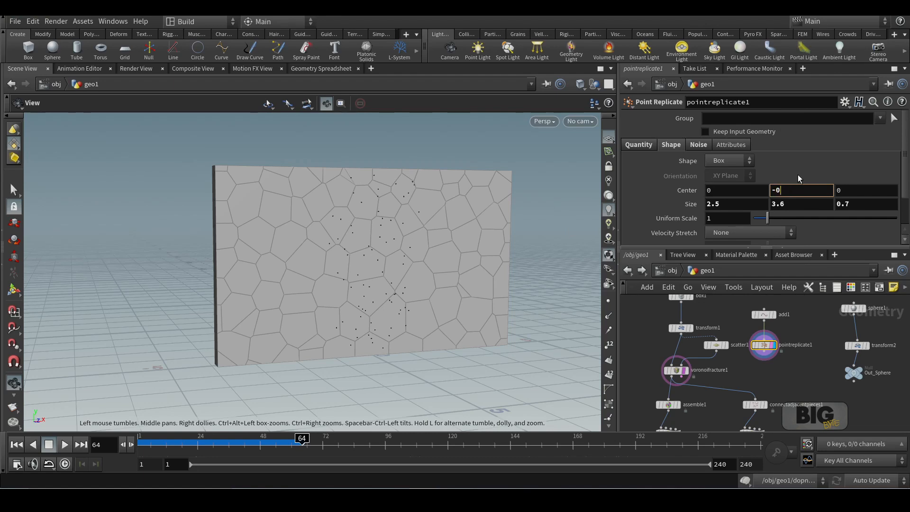
key("Return")
left_click_drag(423, 277, 393, 285)
left_click(794, 191)
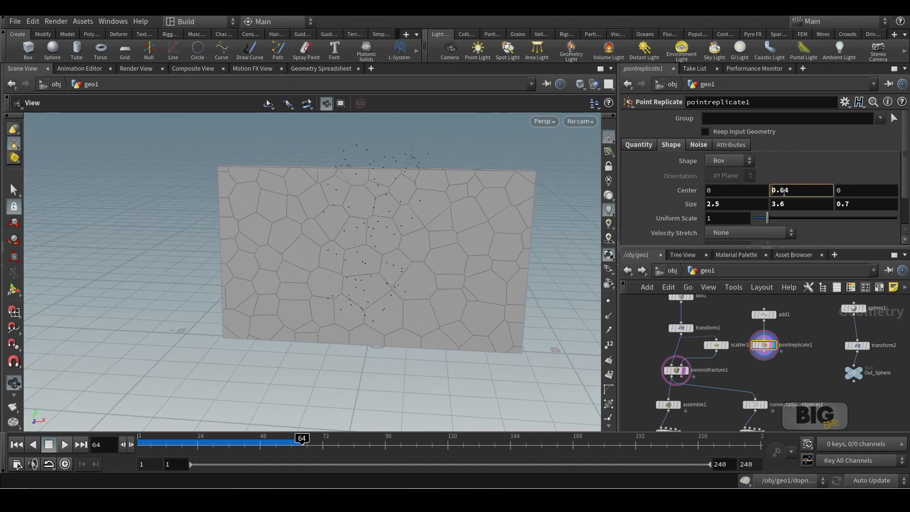
mouse_move(467, 208)
left_mouse_down()
mouse_move(455, 207)
mouse_move(470, 191)
left_mouse_up()
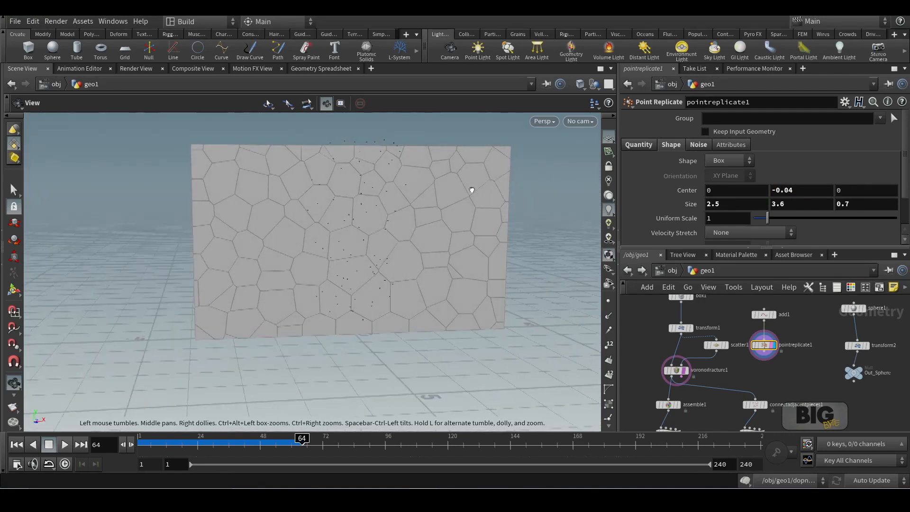
Duplicate the add1 and pointreplicate1 pair beside the originals and show pointreplicate2's parameters
middle_click_drag(459, 200, 378, 191)
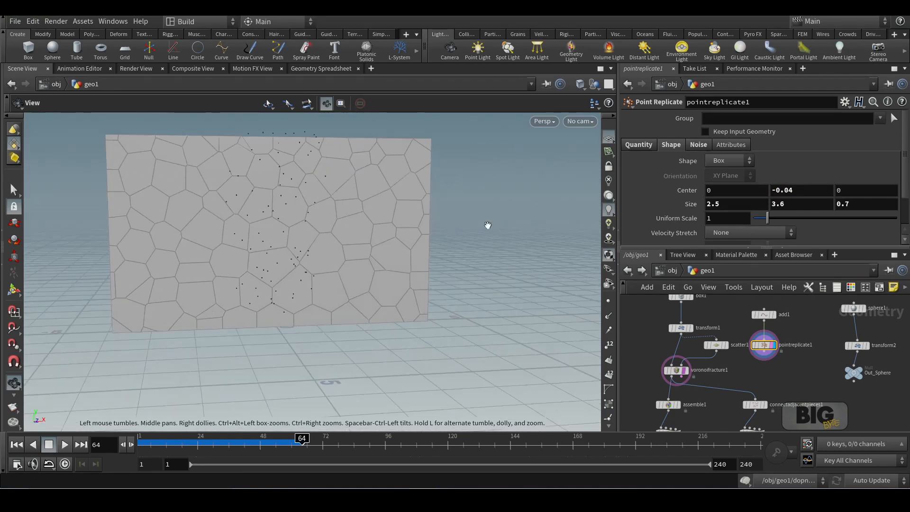
middle_click_drag(815, 312, 727, 323)
left_click_drag(818, 302, 751, 401)
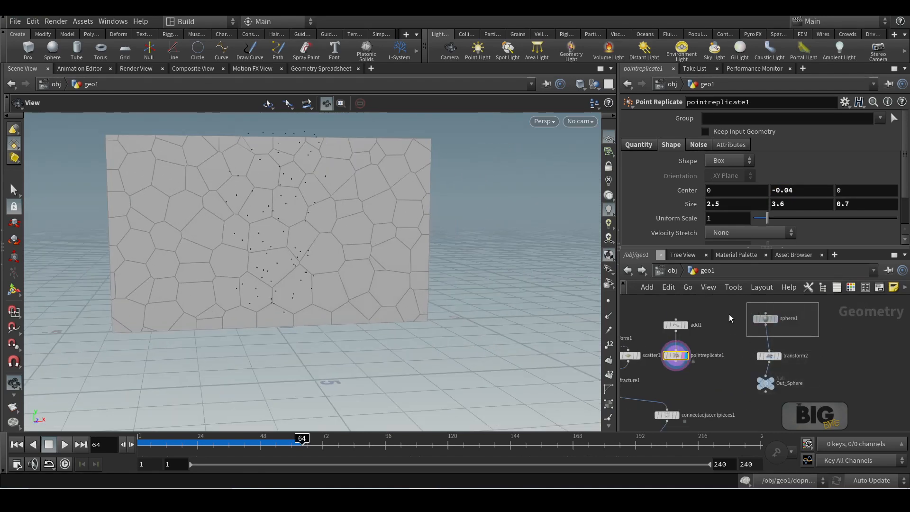
left_click_drag(729, 314, 725, 310)
left_click_drag(722, 307, 659, 388)
left_click_drag(675, 325, 707, 329)
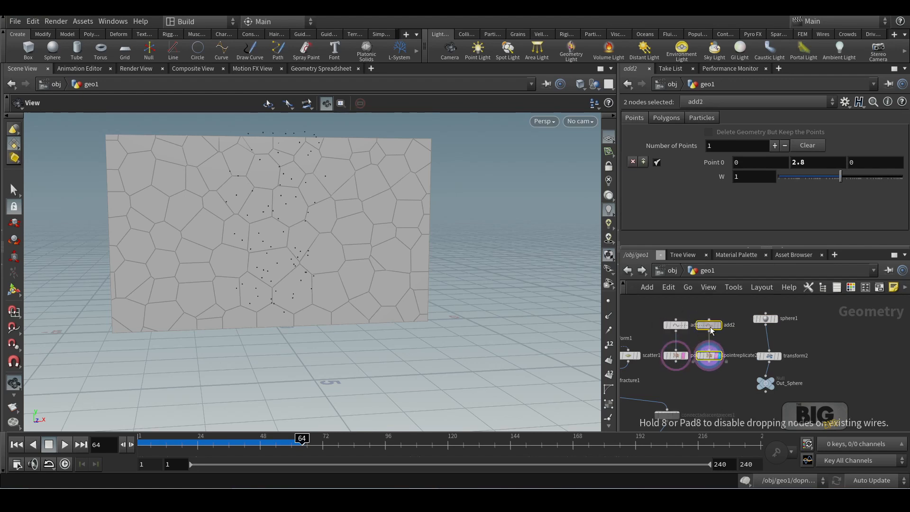
left_click(712, 357)
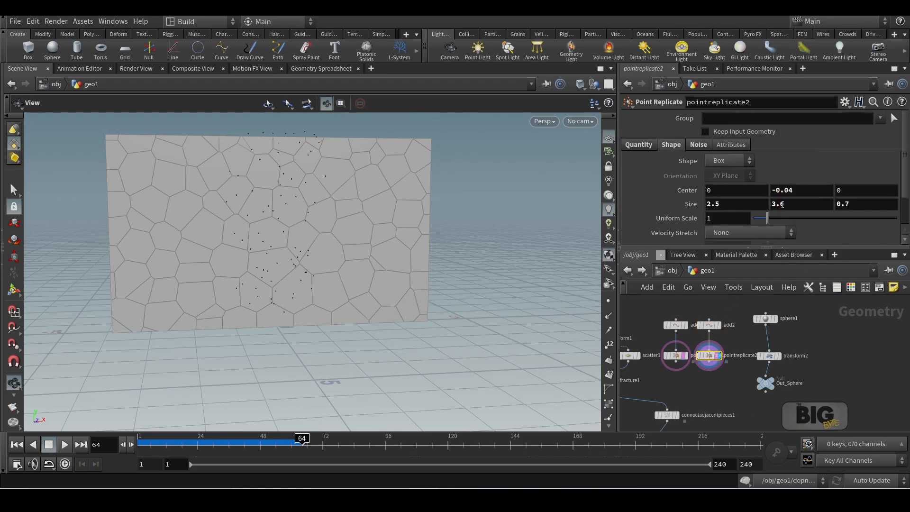
middle_click_drag(856, 207, 835, 206)
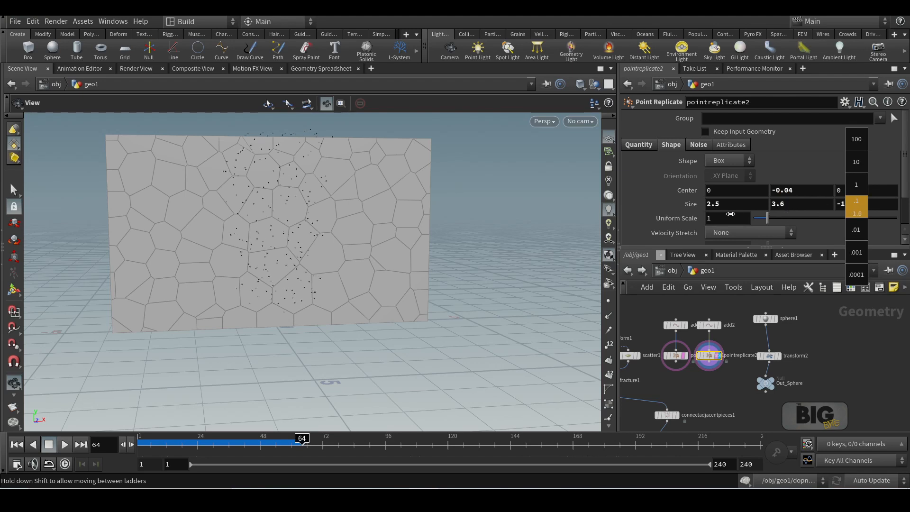
middle_click_drag(730, 214, 740, 191)
key("ctrl+z")
key("ctrl+z")
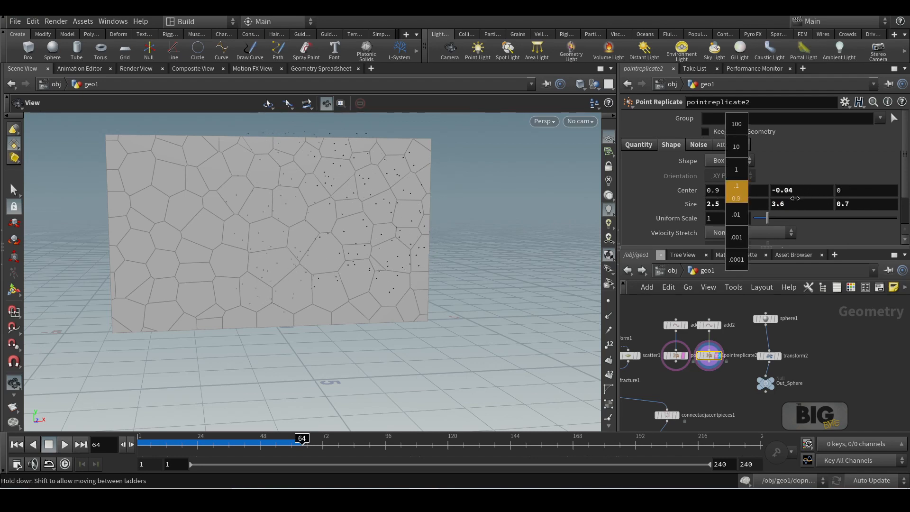
Shift pointreplicate2's box center along X toward the wall's right side and set Points per Point to 60
middle_click_drag(795, 199, 791, 198)
left_click(644, 148)
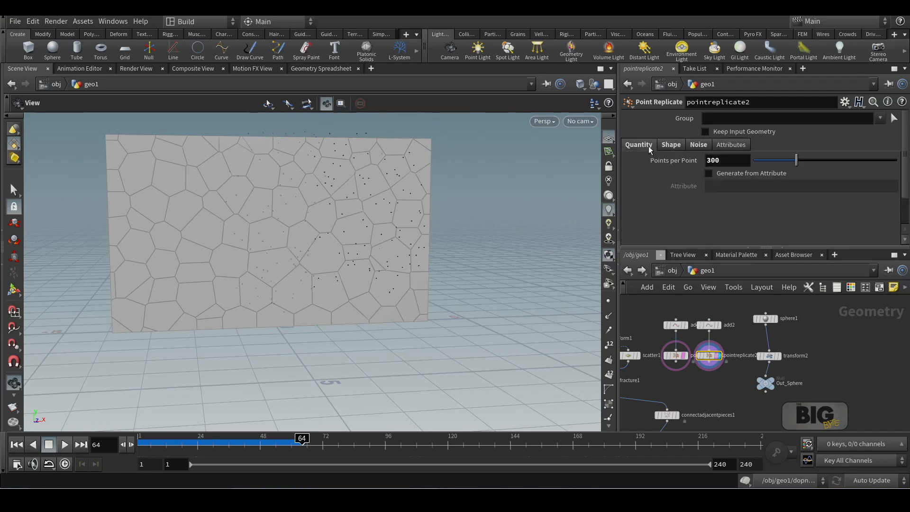
left_click(740, 160)
type("60")
key("Return")
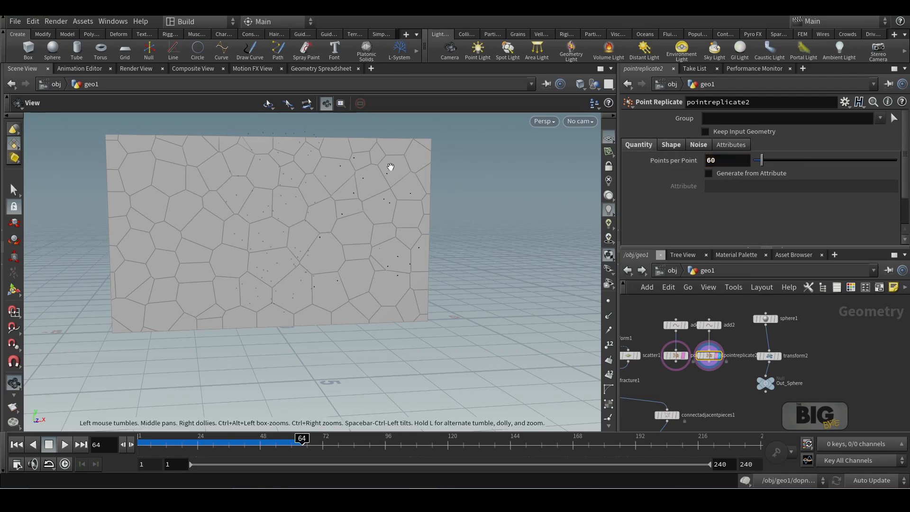
Duplicate the add2 and pointreplicate2 pair and place the copies beside them
mouse_move(515, 168)
left_mouse_down()
mouse_move(508, 176)
mouse_move(510, 168)
left_mouse_up()
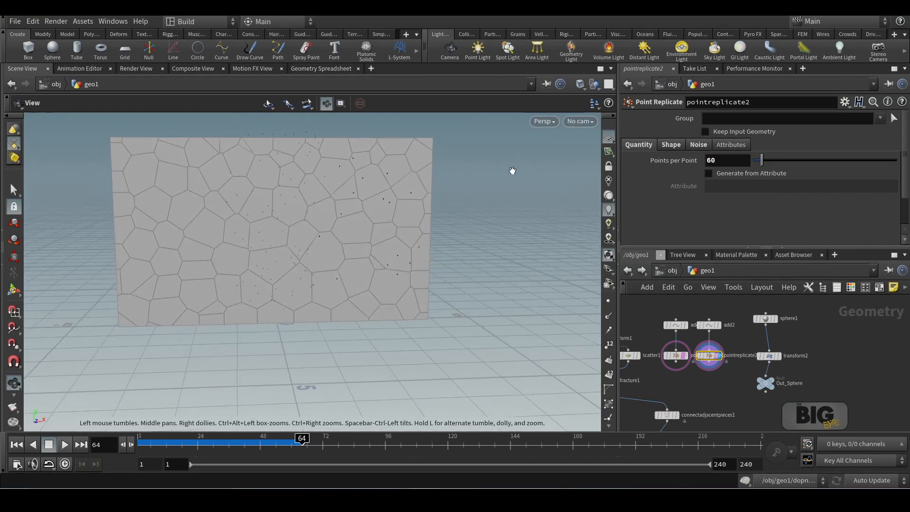
left_click_drag(740, 306, 737, 326)
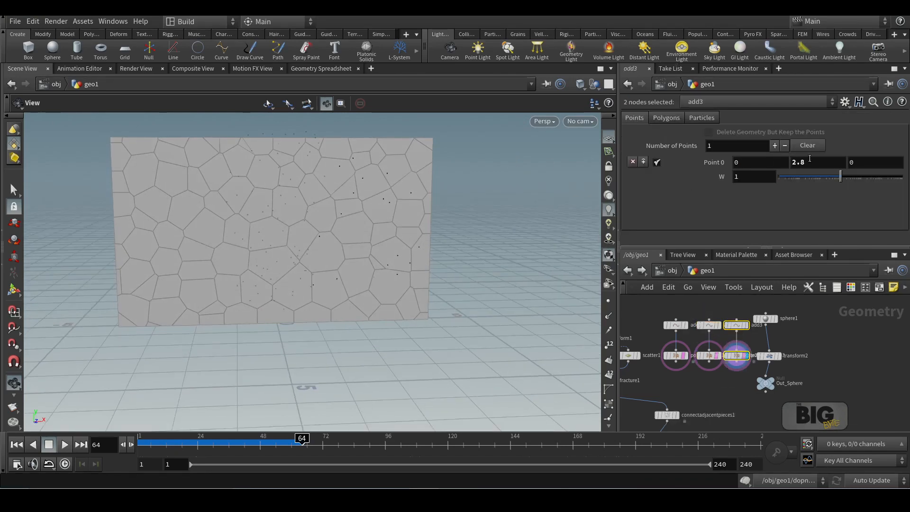
middle_click_drag(794, 162, 800, 162)
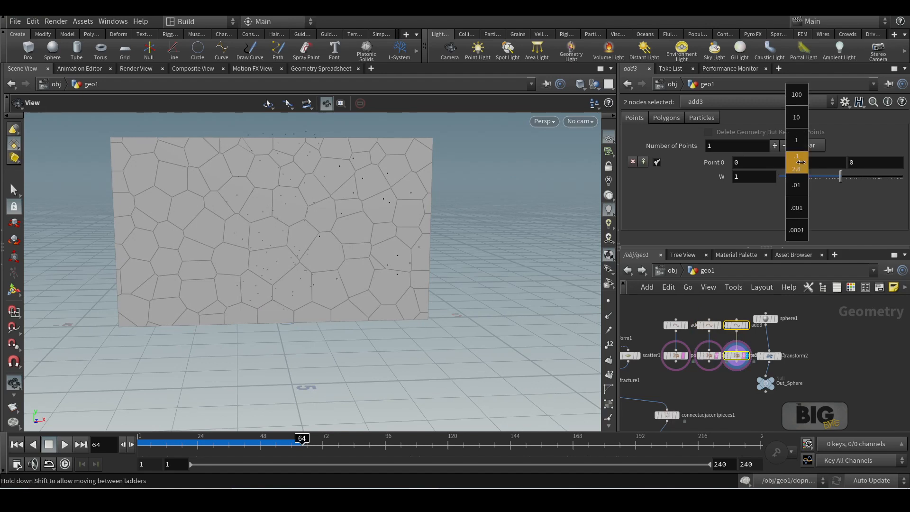
middle_click_drag(732, 161, 843, 162)
key("ctrl+z")
key("ctrl+z")
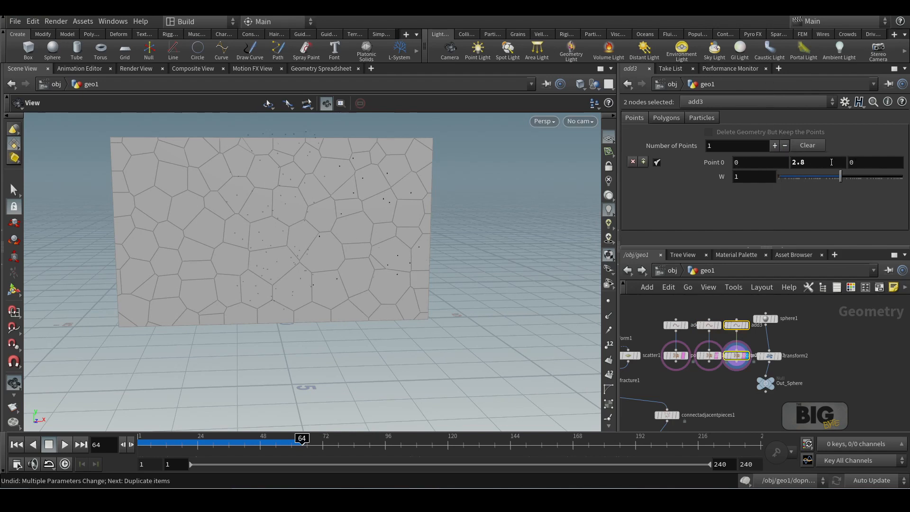
Set add3's Point 0 to -4.7 in X, moving its point cloud to the wall's left side
middle_click_drag(740, 162, 775, 162)
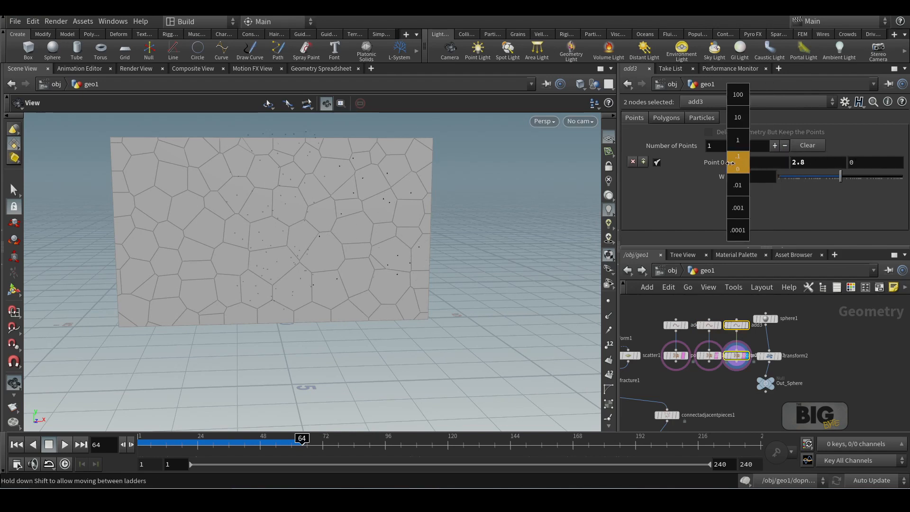
middle_click_drag(626, 173, 612, 182)
middle_click_drag(494, 182, 494, 182)
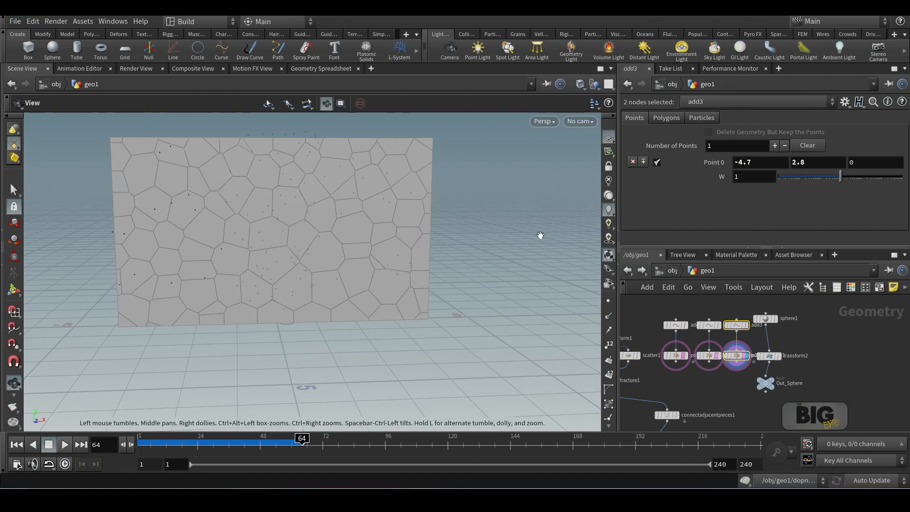
left_click_drag(540, 234, 564, 239)
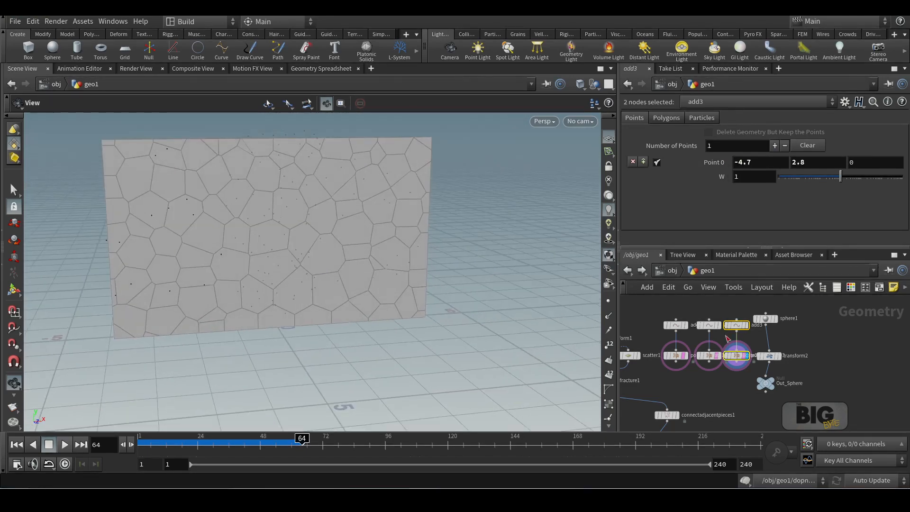
Set Points per Point to 100 on both pointreplicate2 and pointreplicate3
left_click(709, 356)
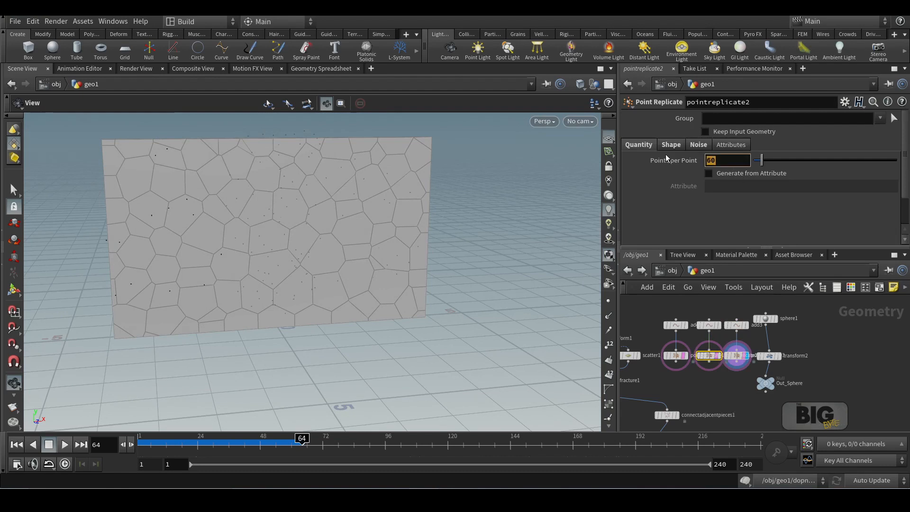
type("100")
key("Return")
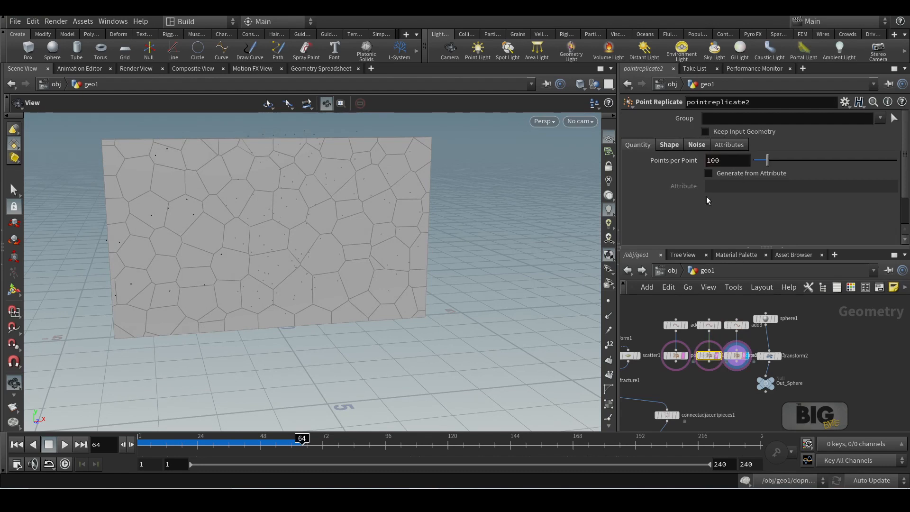
left_click(739, 356)
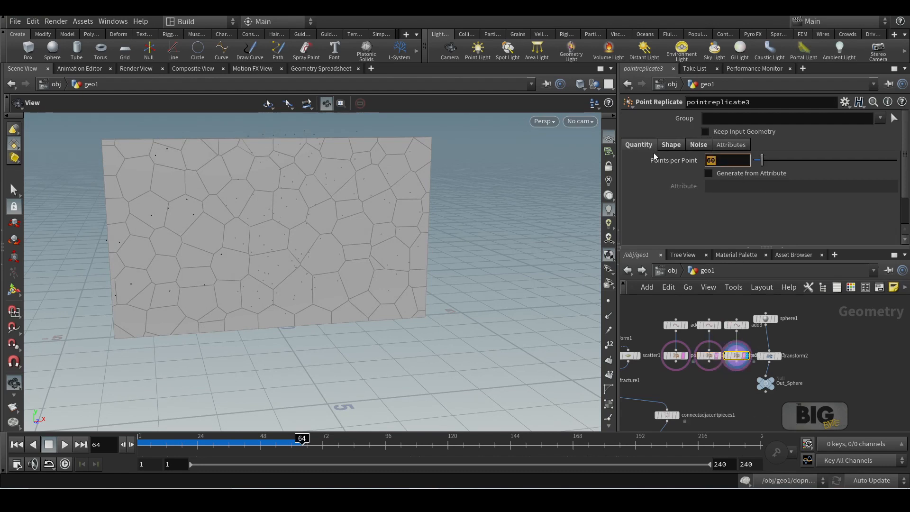
type("100")
key("Return")
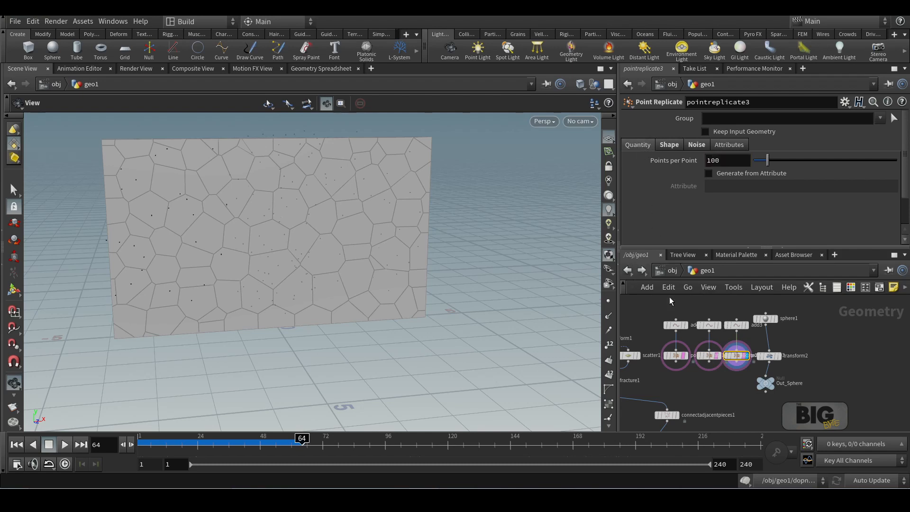
Set Points per Point to 500 on pointreplicate1, the wall's central point cloud
left_click(675, 355)
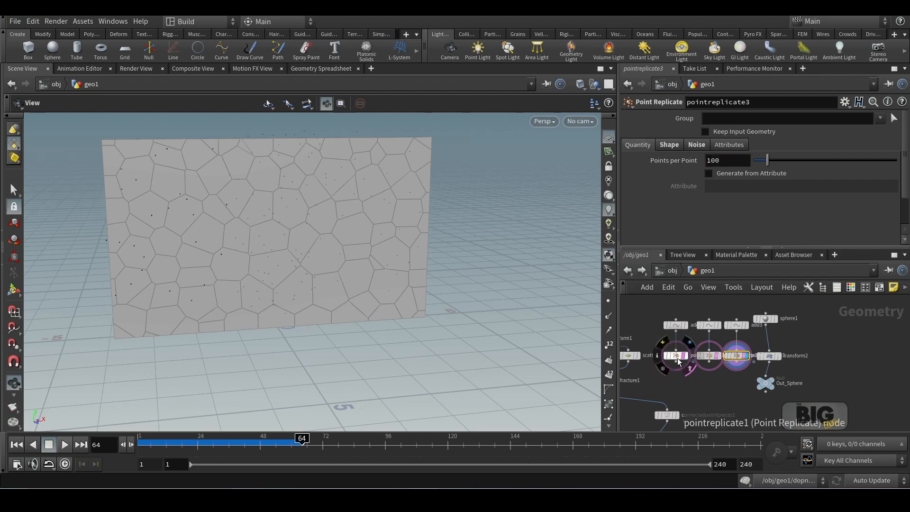
left_click(646, 146)
left_click_drag(725, 160, 671, 156)
type("50")
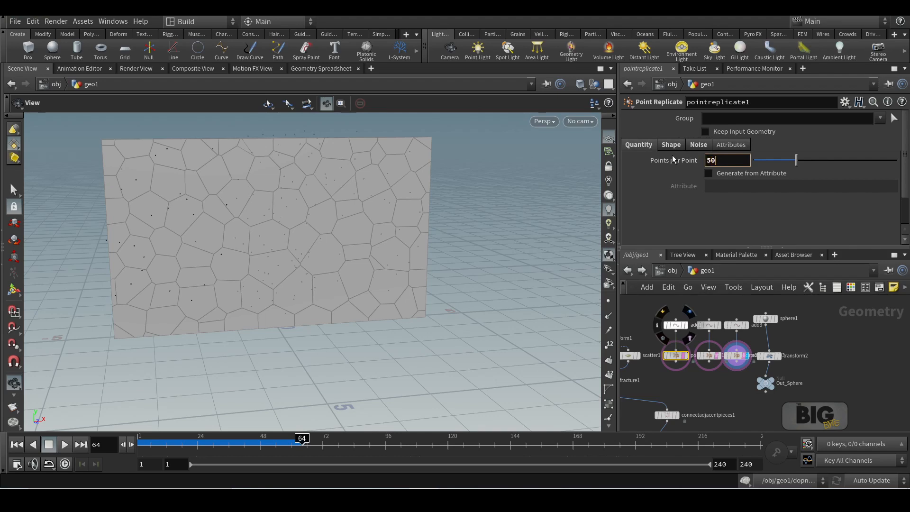
type("0")
key("Return")
left_click_drag(272, 203, 230, 191)
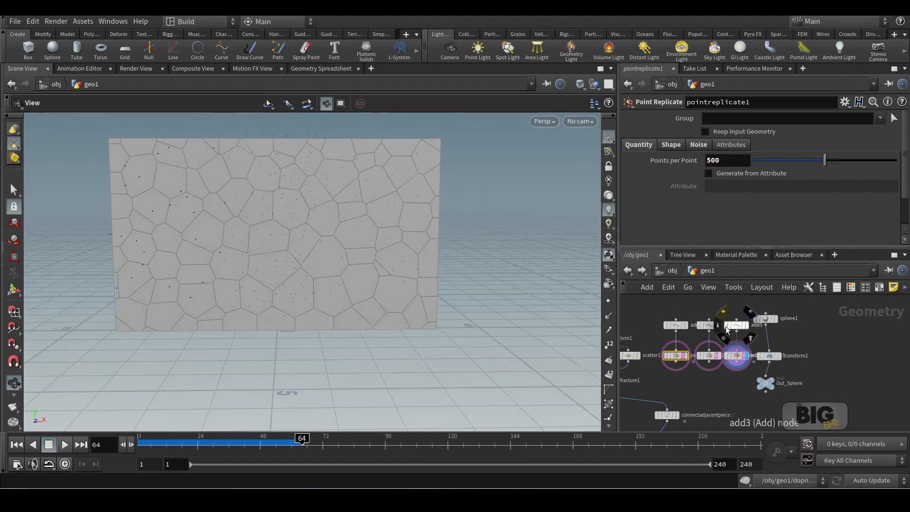
Add a Merge node below the point replicates and wire pointreplicate1, pointreplicate2 and pointreplicate3 into it
middle_click_drag(699, 389, 742, 361)
key("Tab")
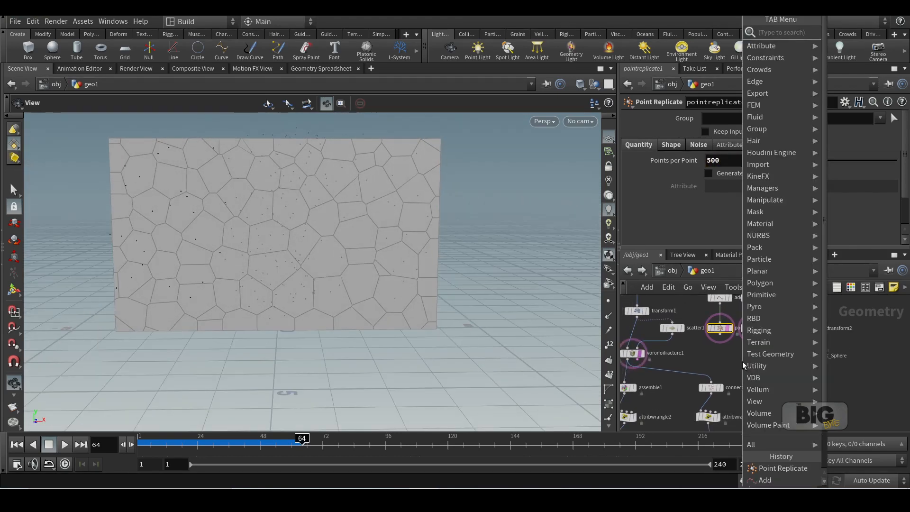
type("merge")
key("Return")
left_click(742, 361)
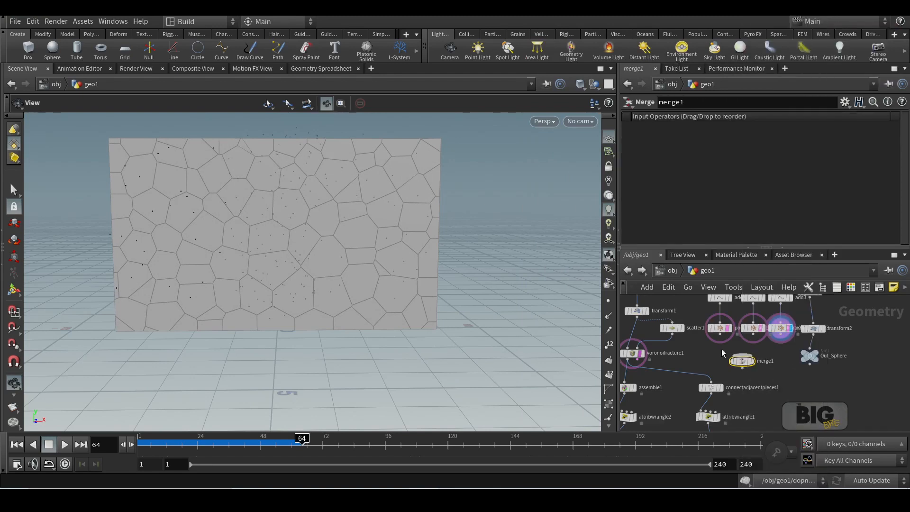
left_click_drag(720, 337, 741, 359)
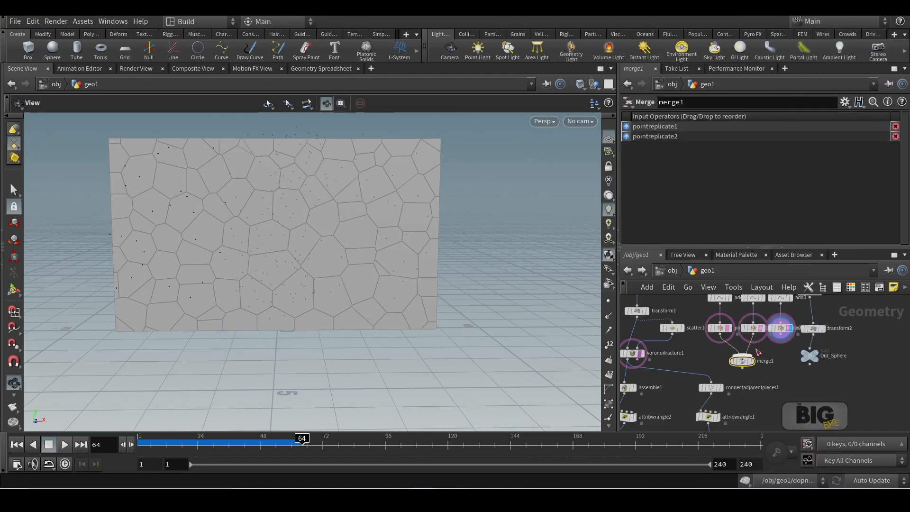
left_click_drag(781, 337, 745, 371)
Connect merge1 to voronoifracture1's cell points input in place of scatter1 and inspect the fracture pattern across the wall
left_click(745, 372)
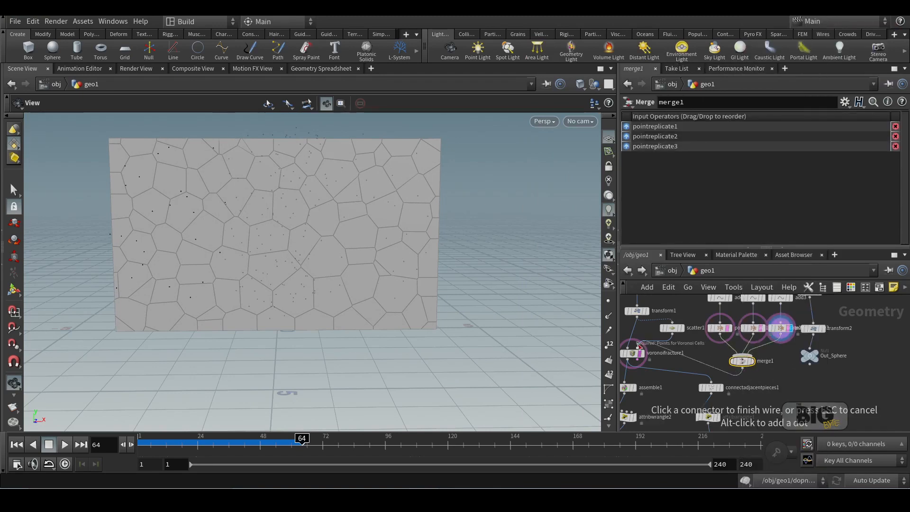
left_click(637, 347)
left_click_drag(252, 235, 286, 241)
left_click_drag(352, 211, 405, 178)
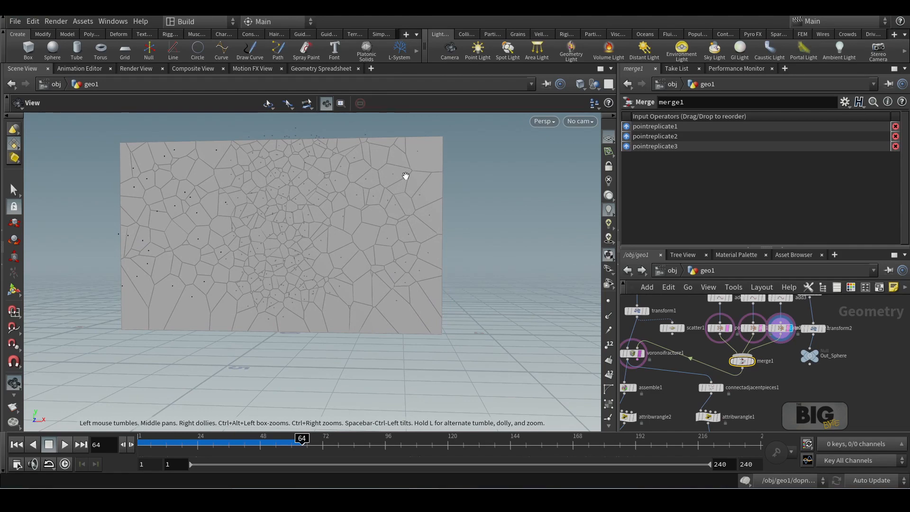
left_click_drag(419, 185, 427, 215)
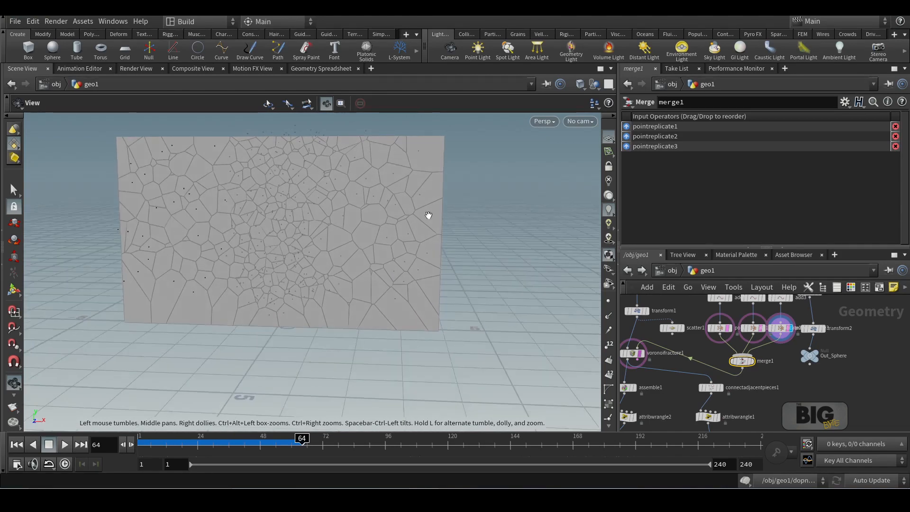
Make dopnet1 the displayed node in geo1 and open its network
middle_click_drag(782, 370, 812, 336)
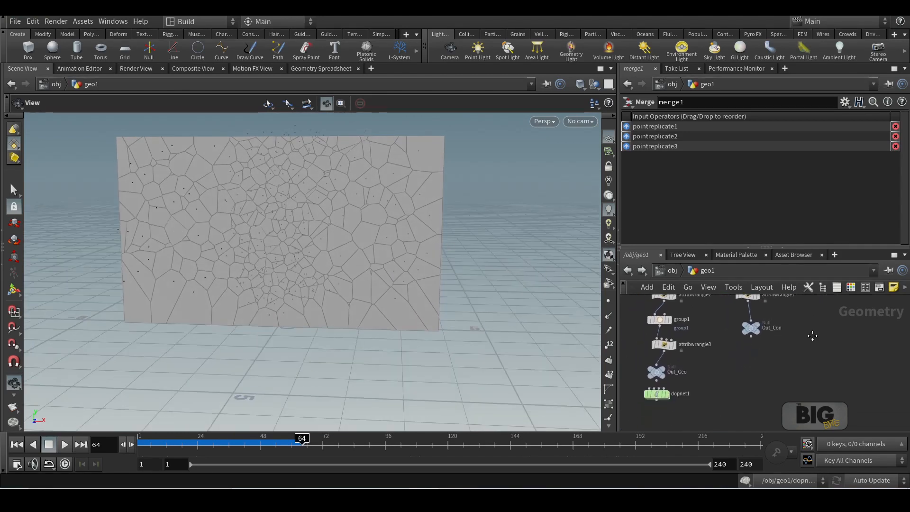
double_click(656, 393)
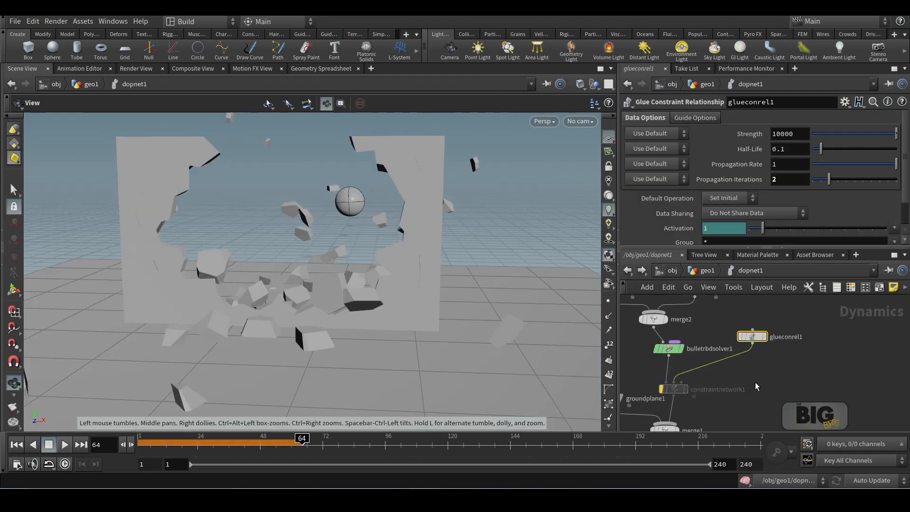
scroll(800, 370, "down", 5)
key("u")
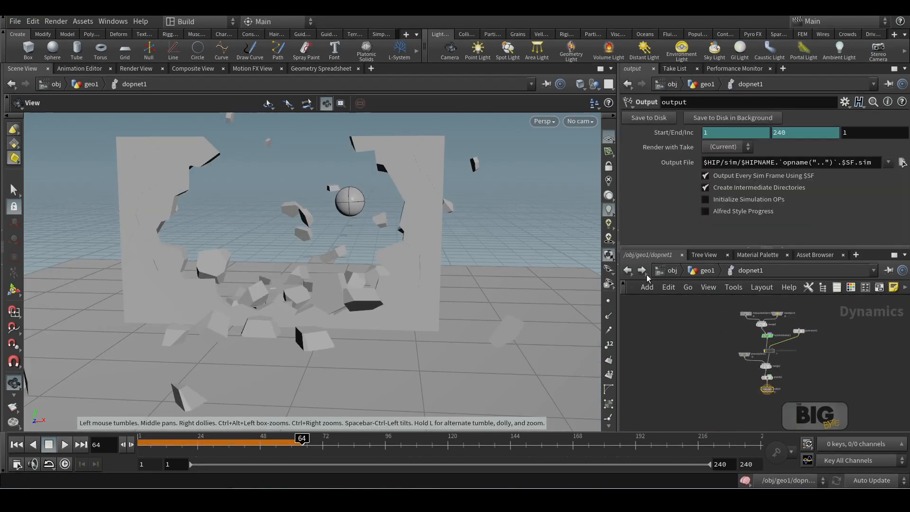
left_click(670, 389)
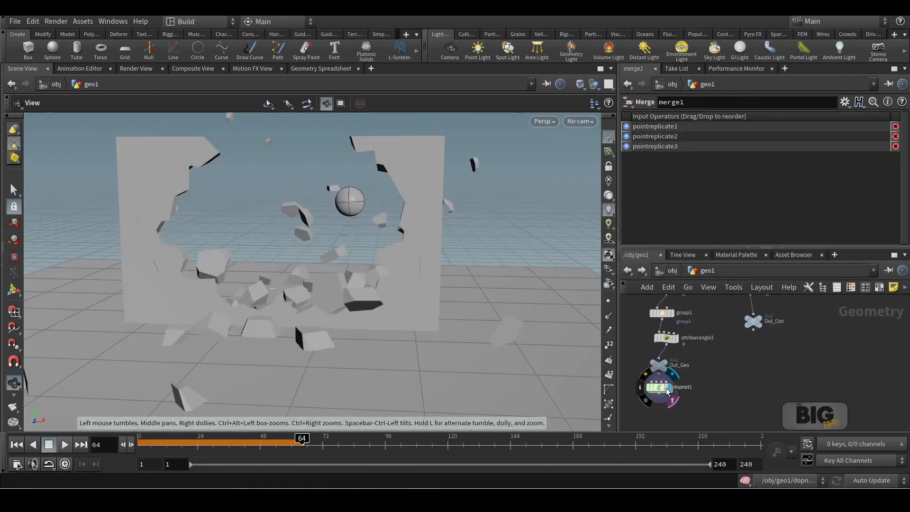
double_click(658, 389)
Play the simulation twice from frame 1 to examine how the wall breaks with constraintnetwork1 bypassed
left_click(16, 444)
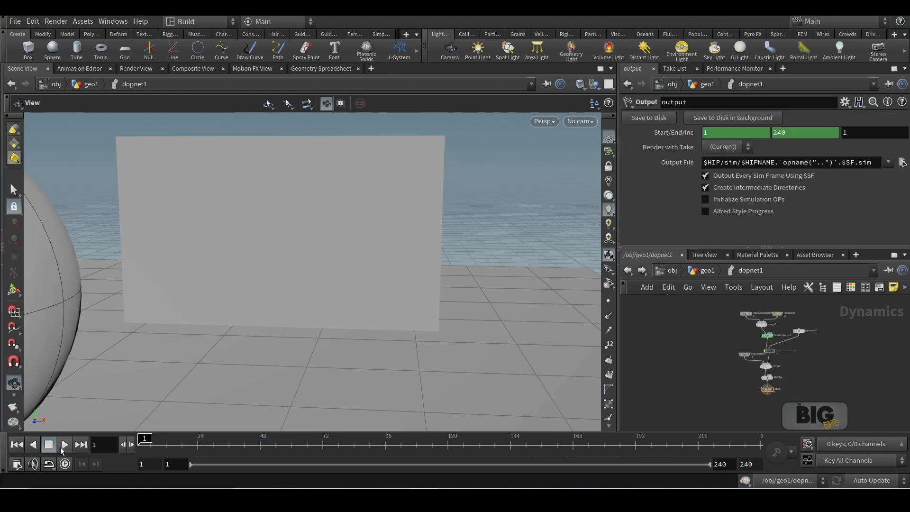
left_click(69, 447)
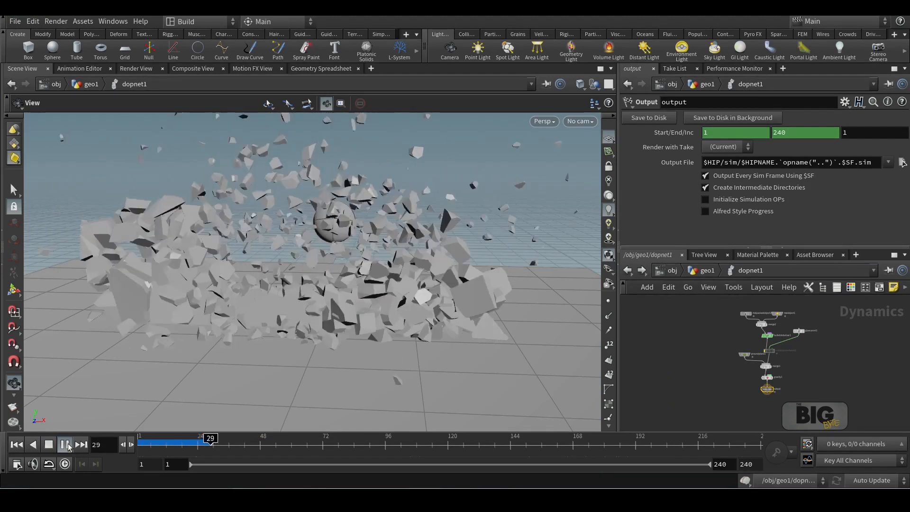
left_click(69, 446)
left_click(16, 445)
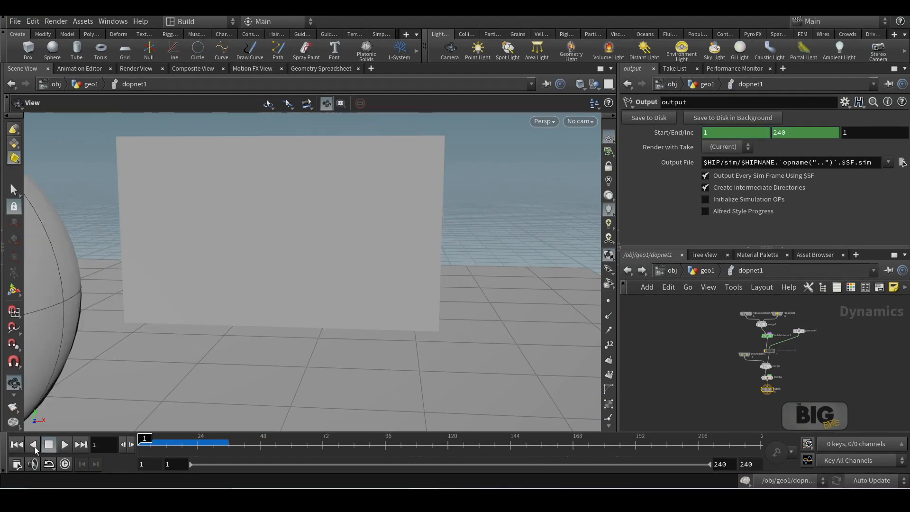
left_click(62, 446)
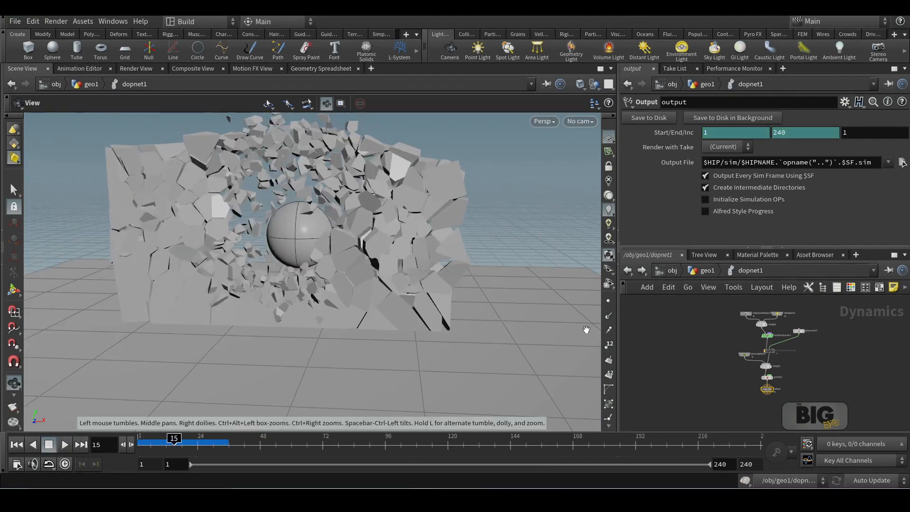
Turn off the bypass on constraintnetwork1 and replay the simulation from frame 1 to check the glued wall's break
scroll(669, 331, "up", 4)
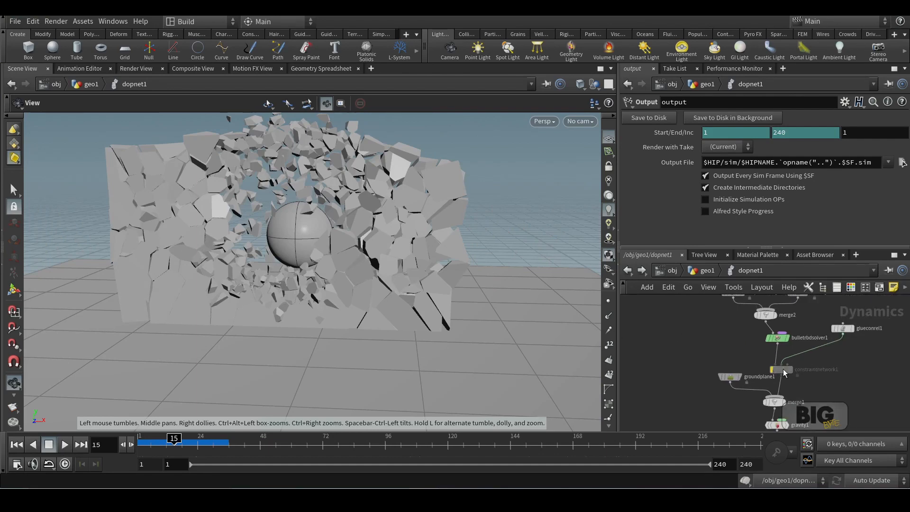
left_click(774, 369)
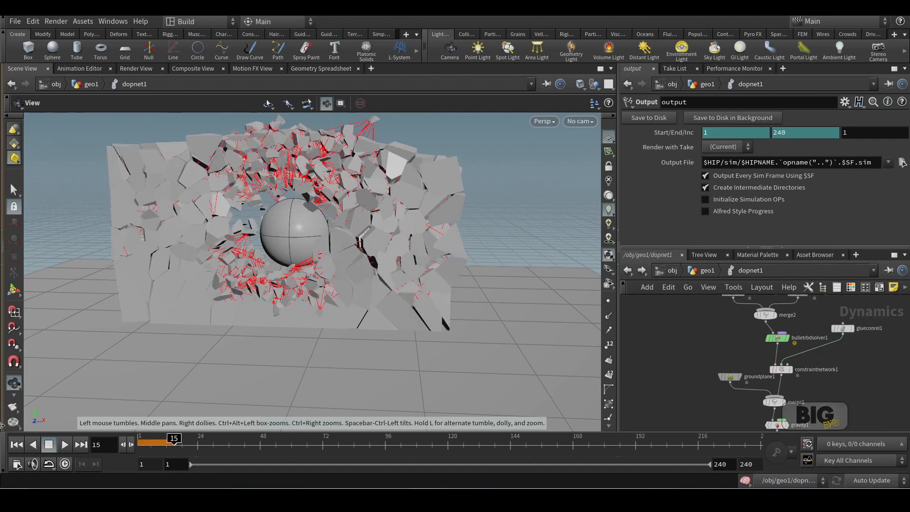
left_click(16, 444)
left_click(64, 445)
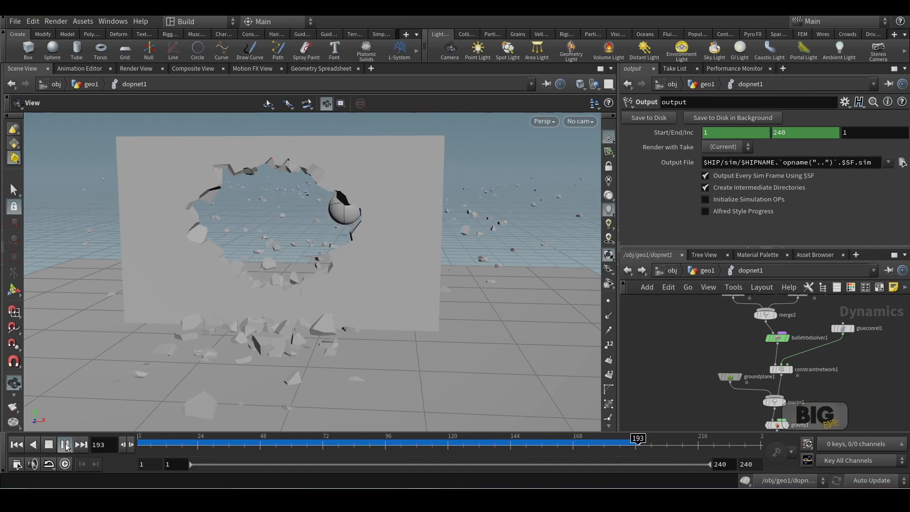
left_click(66, 444)
left_click_drag(378, 242, 474, 289)
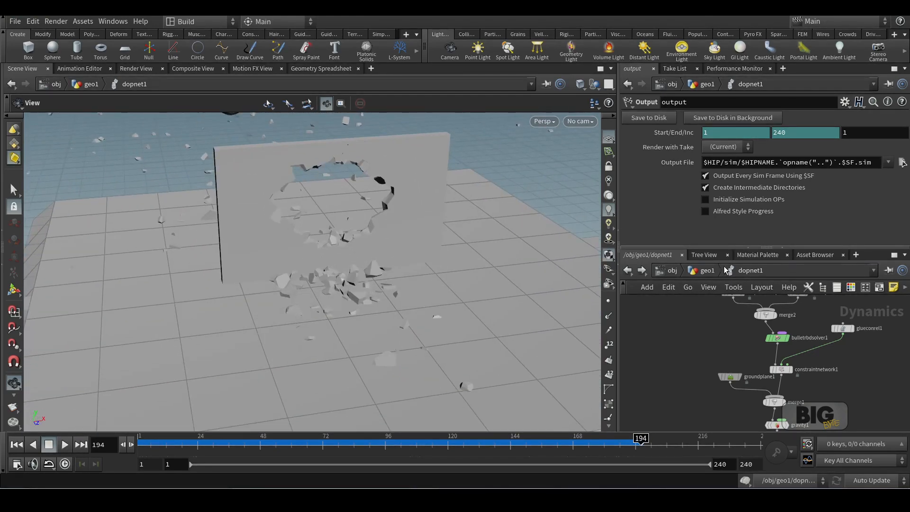
Add a Dop Import node below dopnet1 in geo1 and set its DOP Network to ../dopnet1
left_click(629, 270)
middle_click_drag(719, 346, 696, 323)
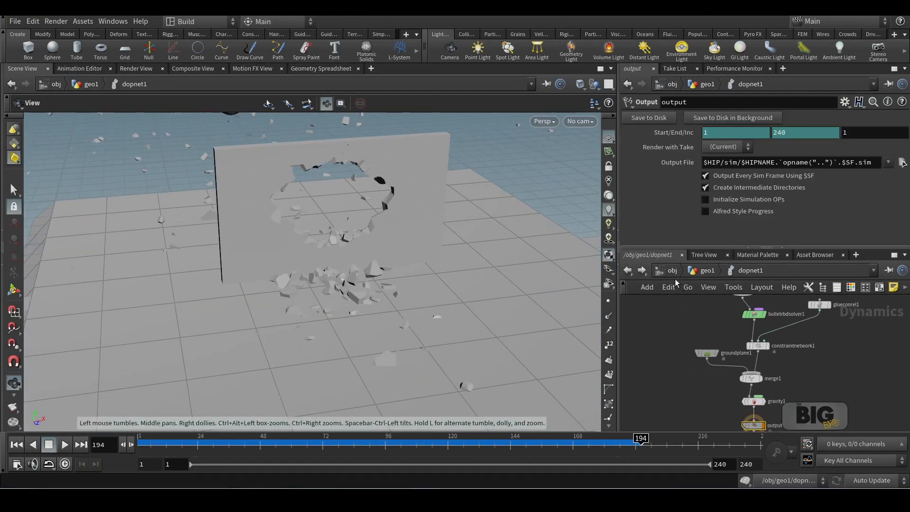
left_click(706, 272)
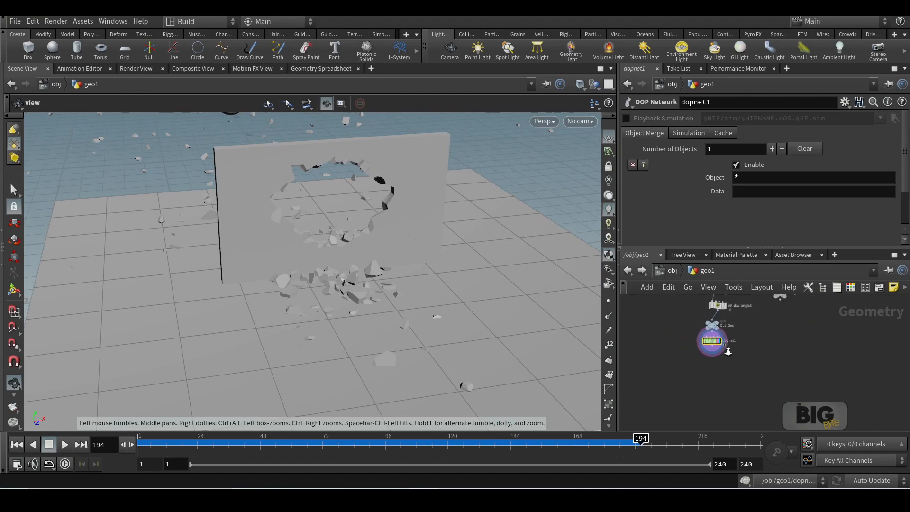
middle_click_drag(748, 382, 749, 347)
key("Tab")
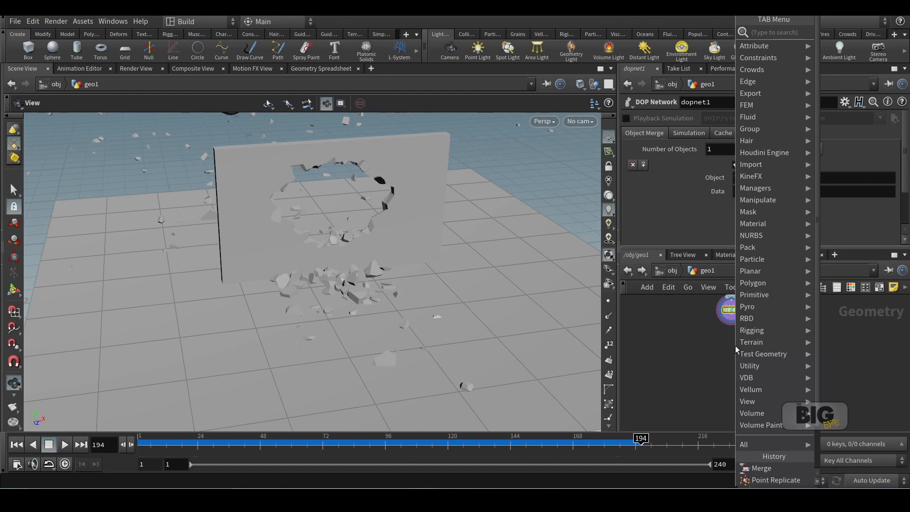
type("dop im")
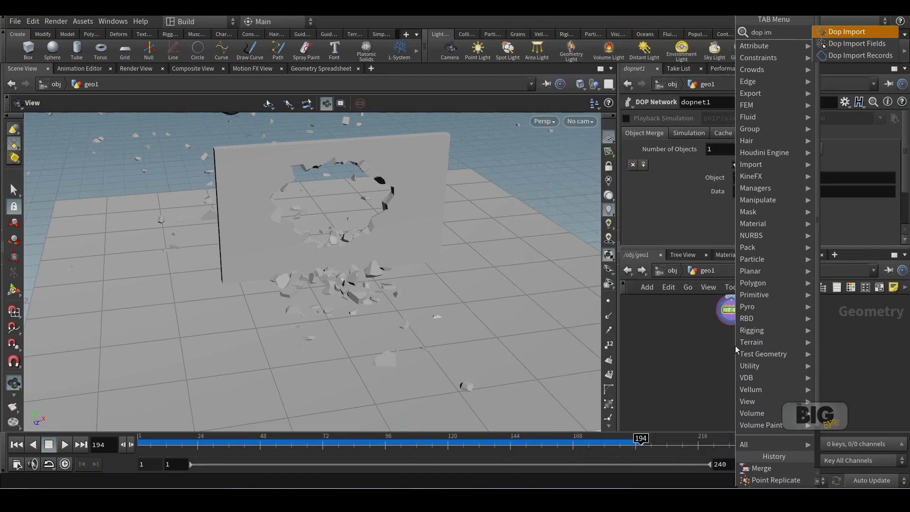
key("Return")
left_click(735, 345)
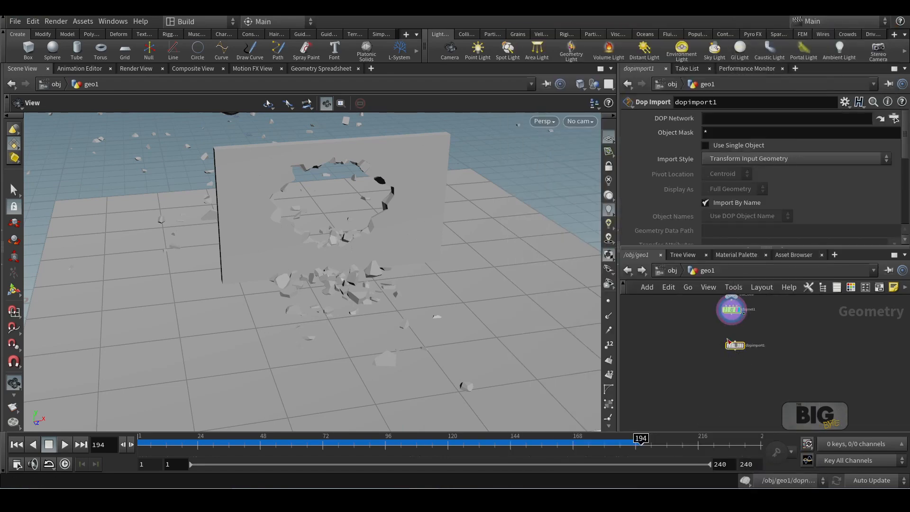
mouse_move(736, 310)
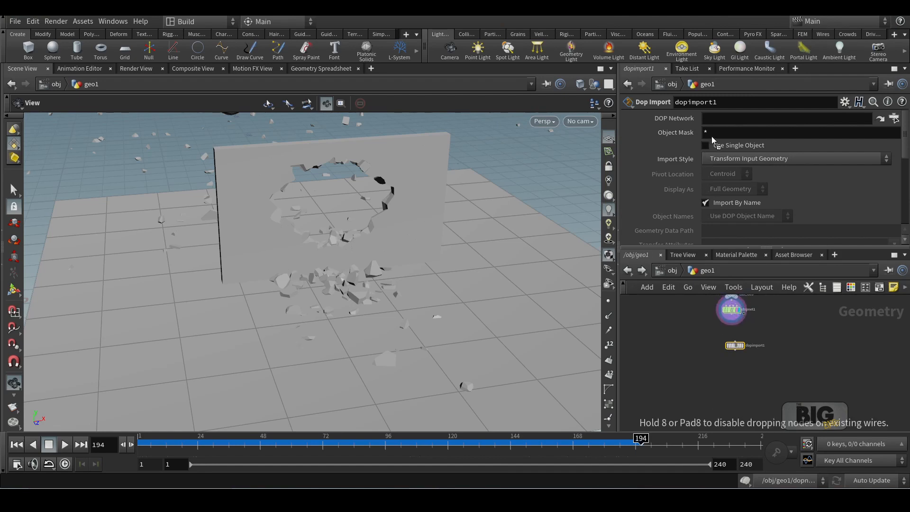
left_click_drag(724, 123, 696, 138)
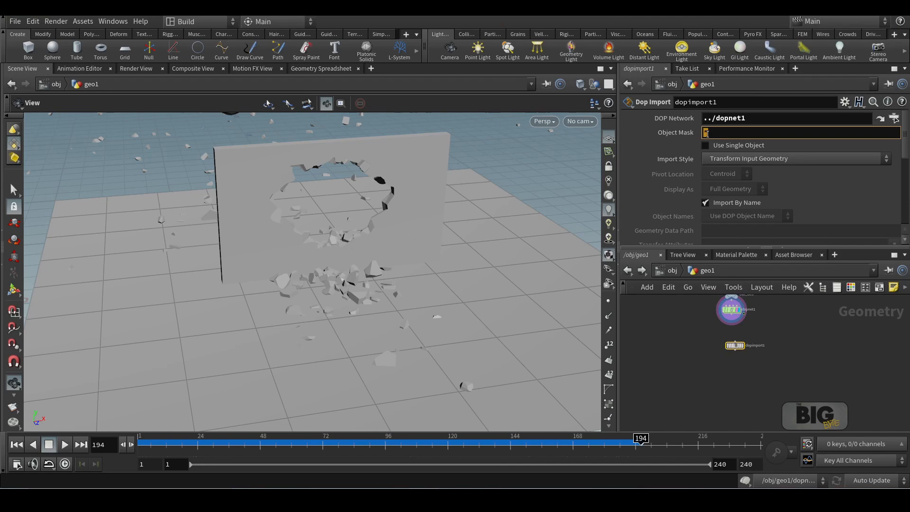
Copy the RBD Packed Object's name inside dopnet1 and set dopimport1's Object Mask to rbdpackedobject1
double_click(742, 317)
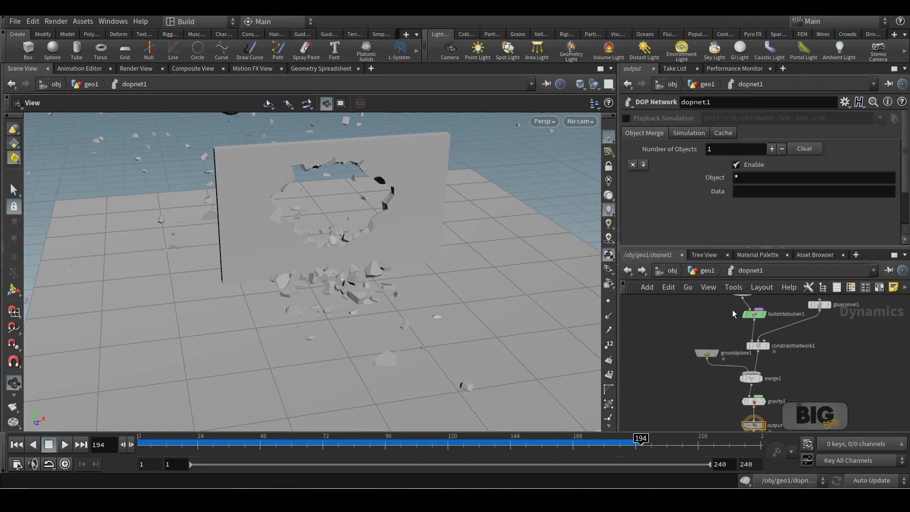
middle_click_drag(713, 329, 713, 384)
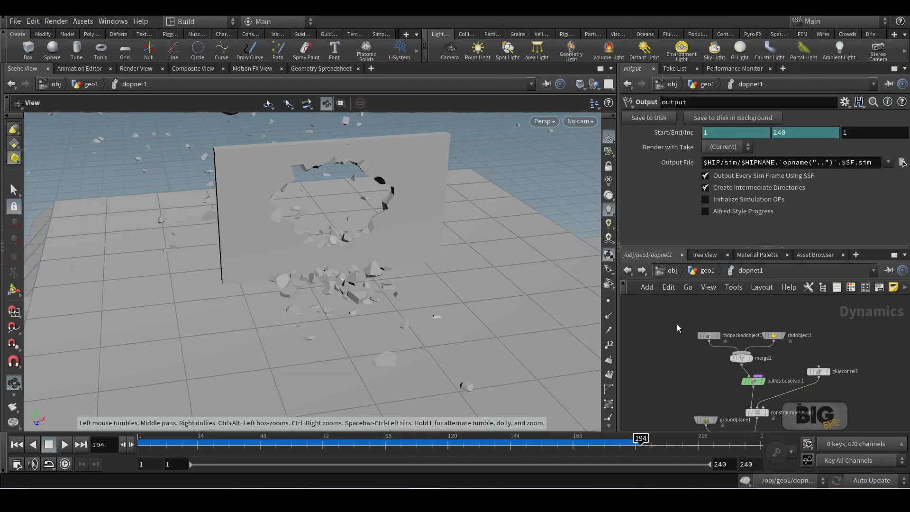
left_click(708, 336)
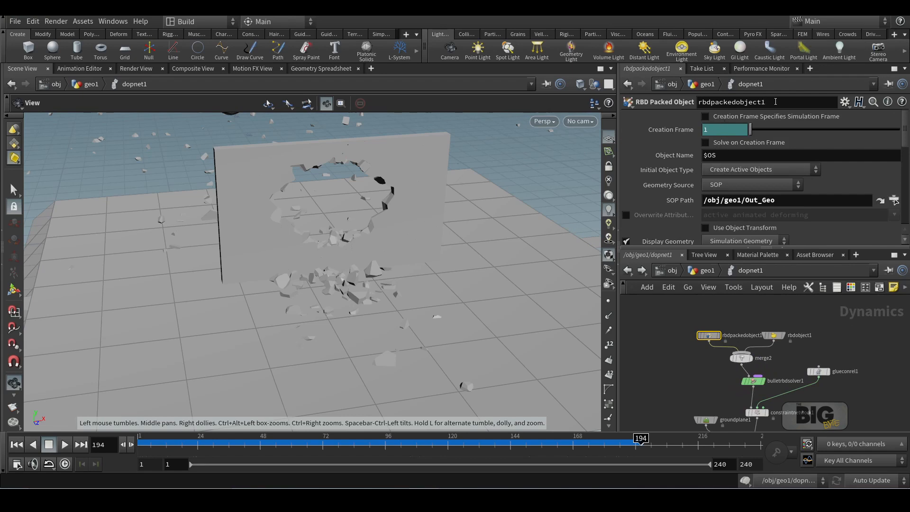
left_click_drag(775, 102, 662, 110)
key("ctrl+c")
left_click(705, 273)
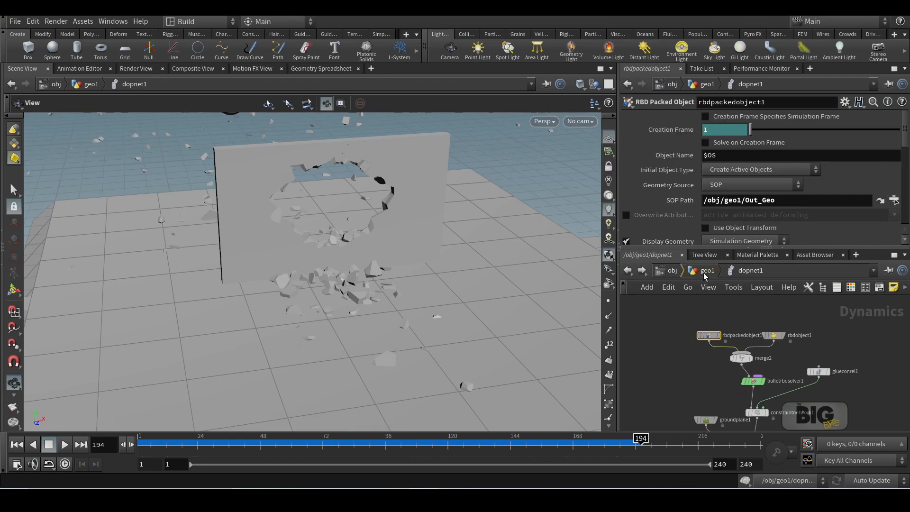
left_click(734, 346)
key("ctrl+v")
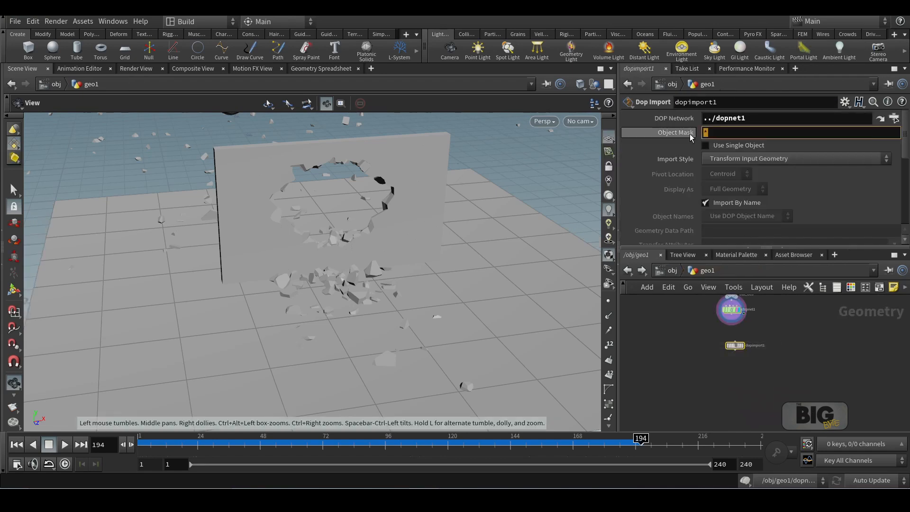
key("Return")
scroll(750, 348, "up", 2)
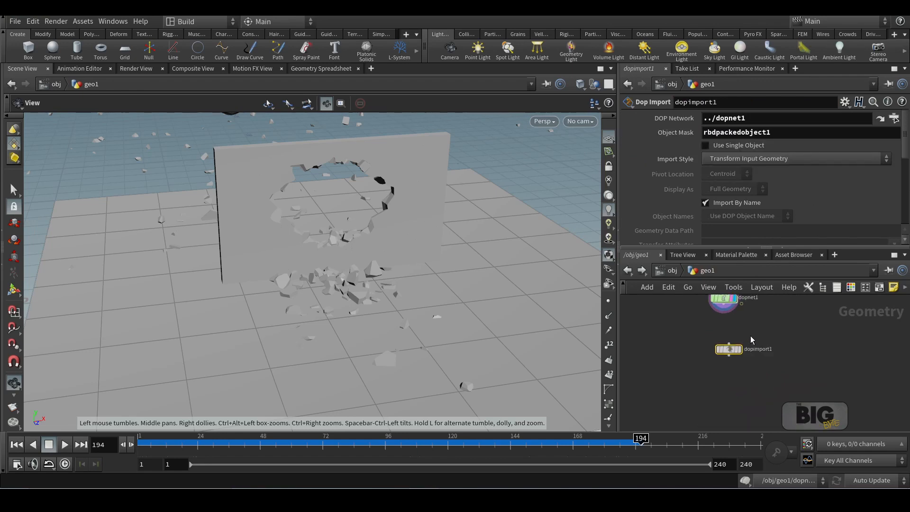
mouse_move(753, 349)
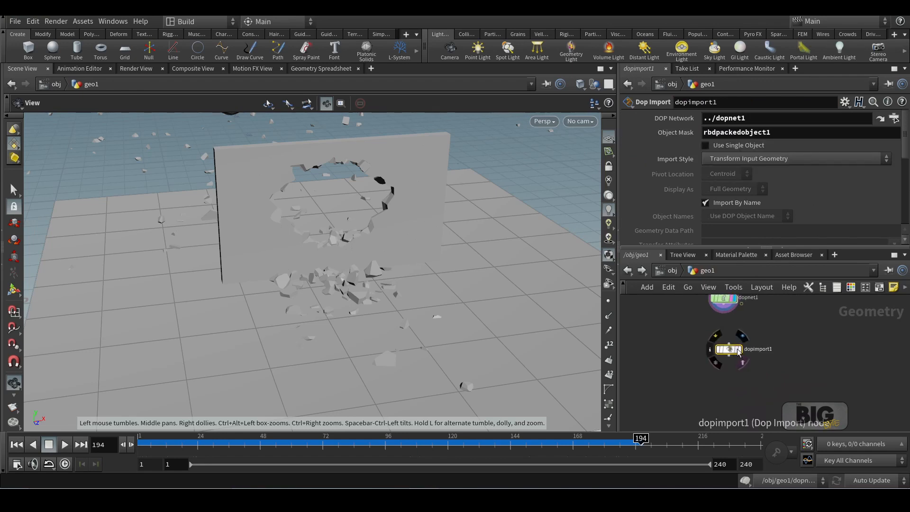
Set dopimport1's Import Style to Fetch Geometry from DOP Network and scrub the first frames to check the imported wall pieces
left_click(730, 160)
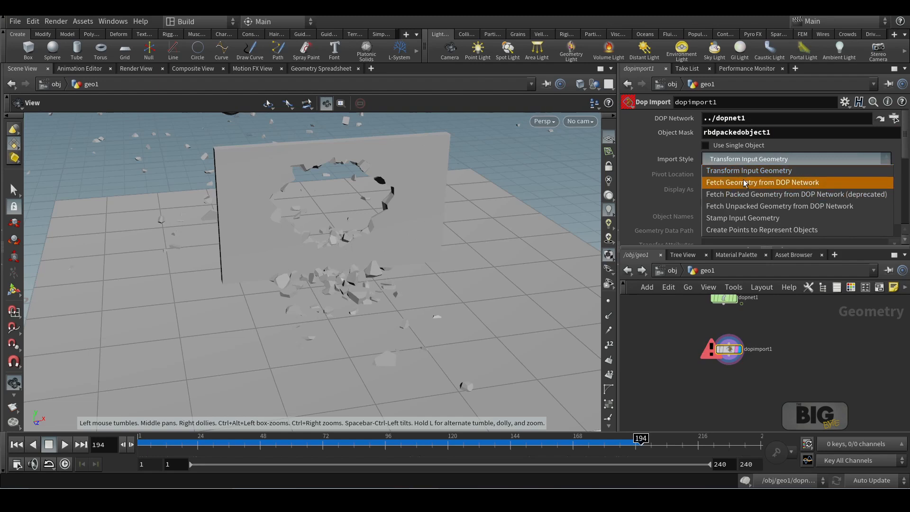
left_click(744, 183)
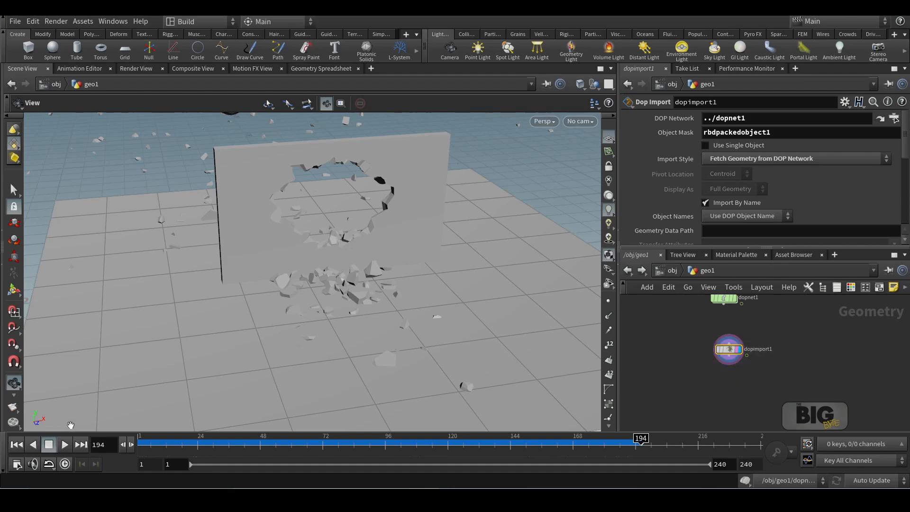
left_click_drag(139, 444, 172, 444)
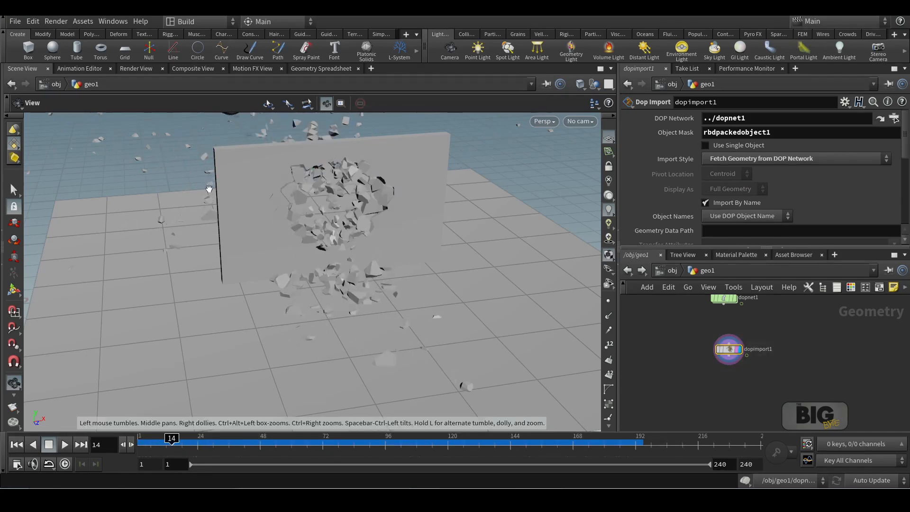
left_click(84, 84)
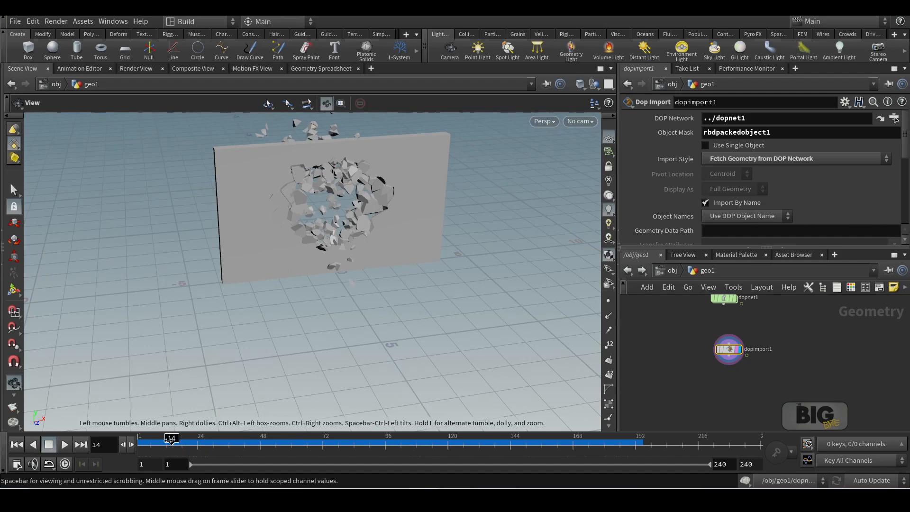
left_click_drag(169, 441, 142, 441)
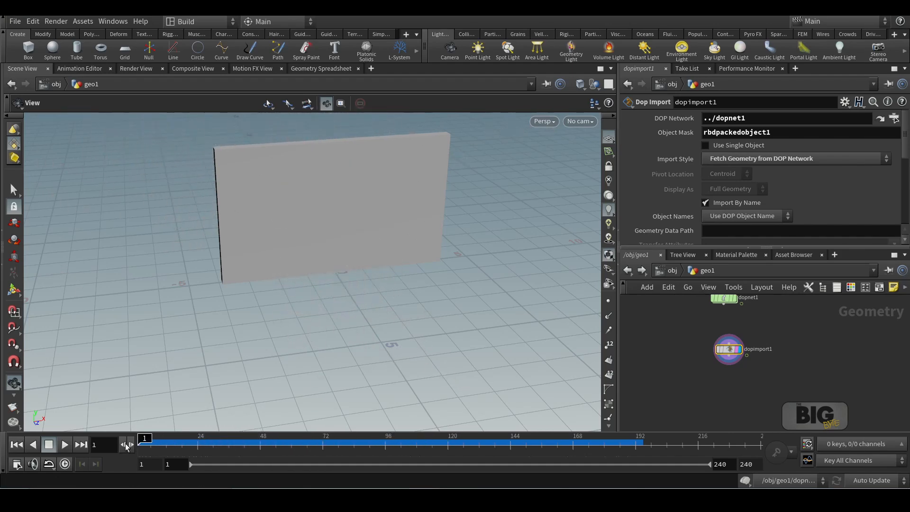
Set dopimport1's Import Style to Create Points to Represent Objects and scrub the timeline to check the points' motion
left_click(767, 156)
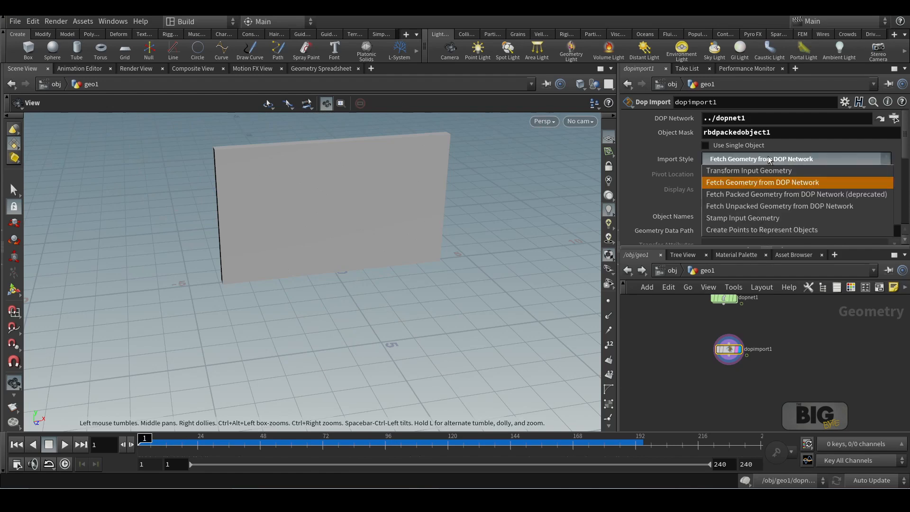
left_click(773, 229)
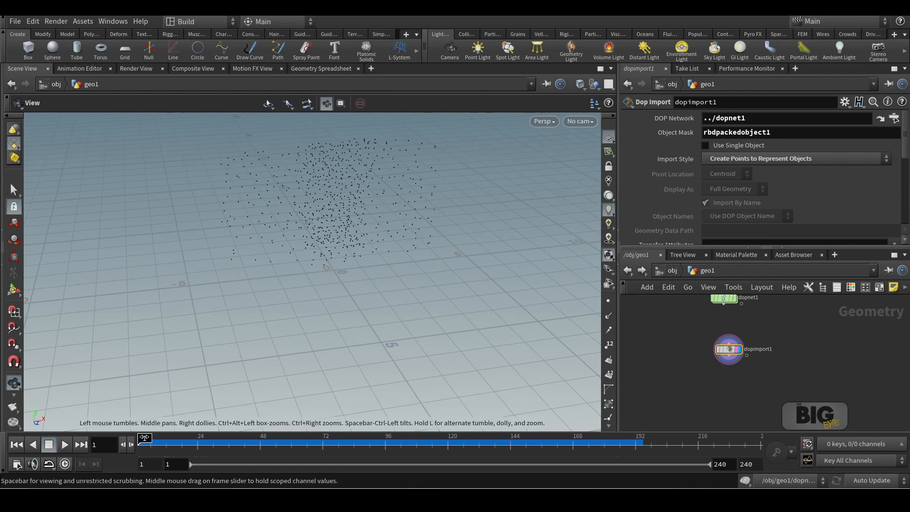
left_click_drag(157, 436, 216, 431)
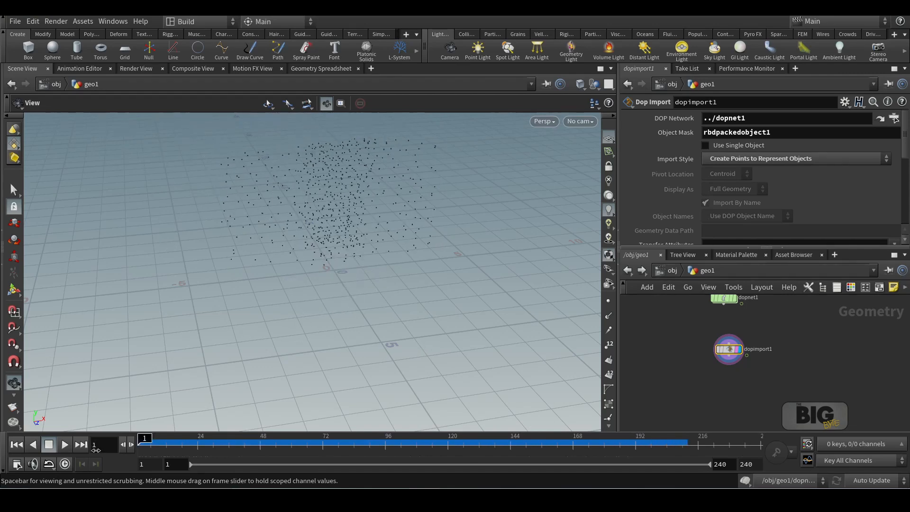
Add a Transform Pieces node below dopimport1 and wire dopimport1 into its Template Points input
key("Tab")
type("t")
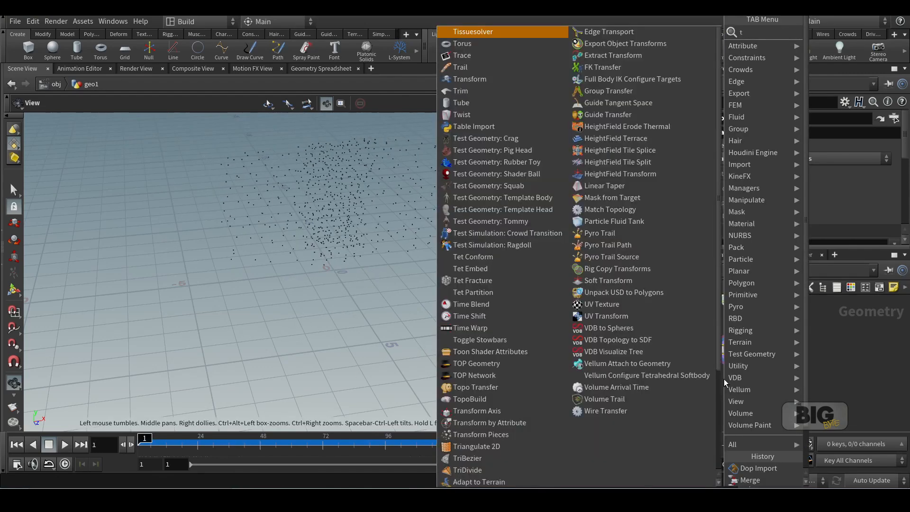
type("ransf")
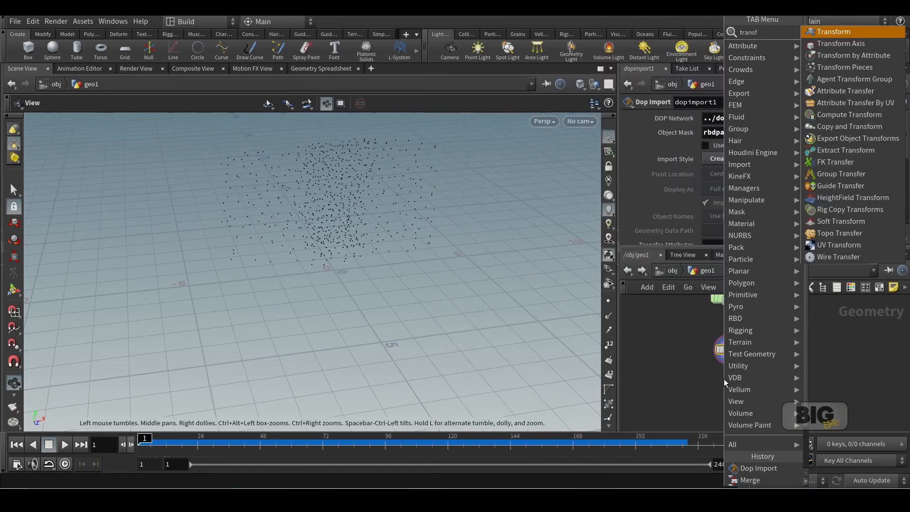
type("orm")
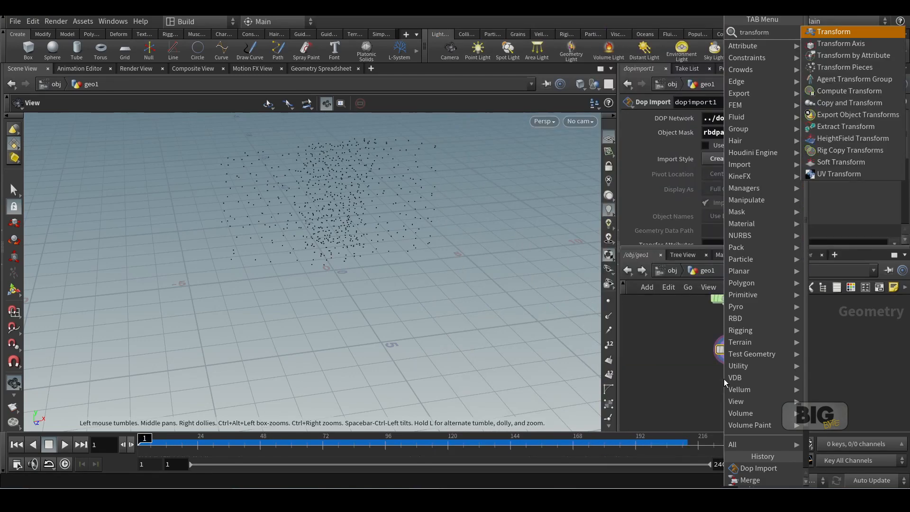
type(" p")
key("Return")
left_click(723, 379)
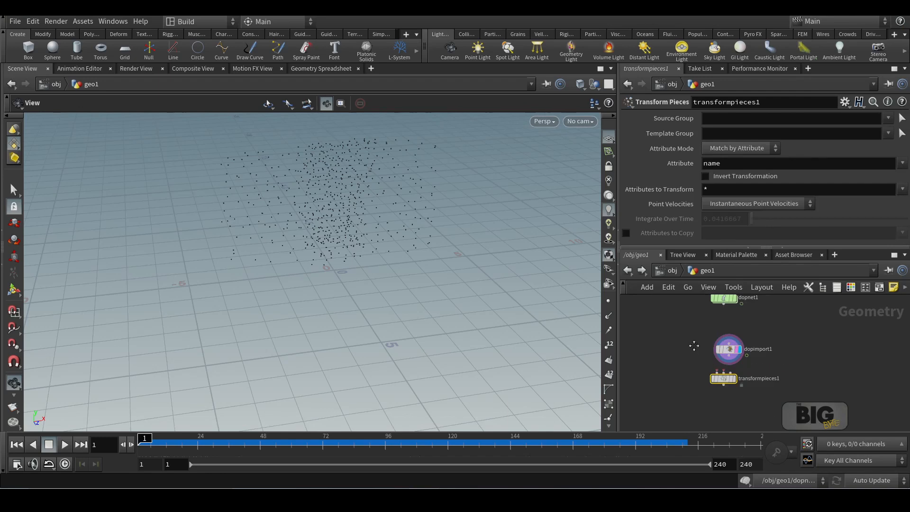
middle_click_drag(694, 346, 731, 349)
left_click(765, 362)
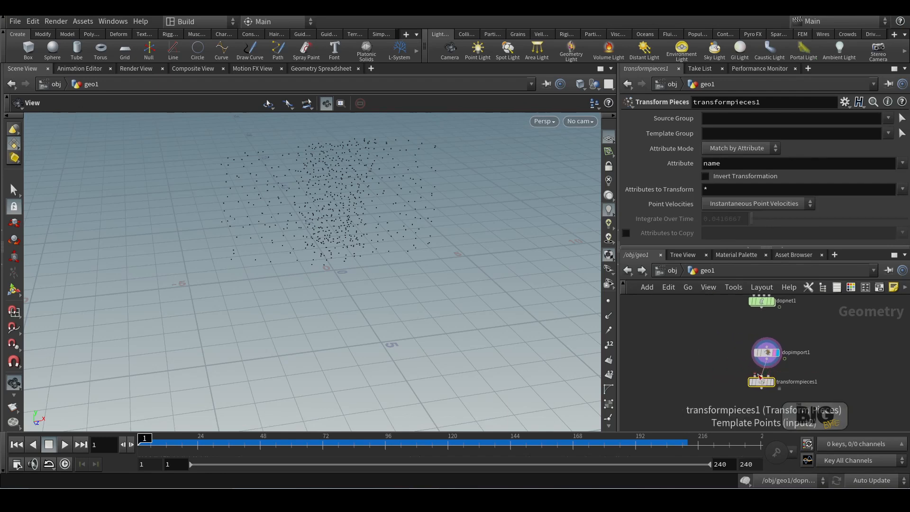
left_click(760, 375)
Wire Out_Geo into transformpieces1's first input, move Out_Geo aside from dopnet1, and display transformpieces1
left_click(754, 374)
middle_click_drag(706, 327, 742, 416)
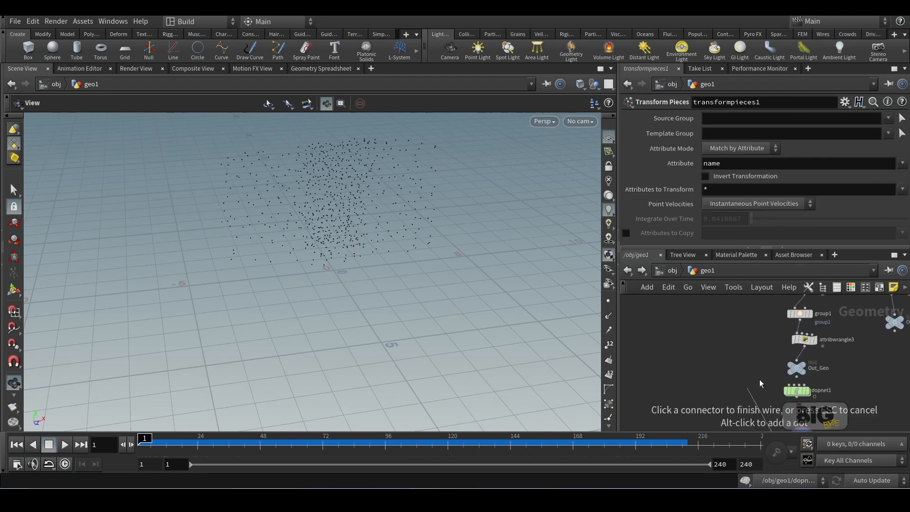
left_click(790, 379)
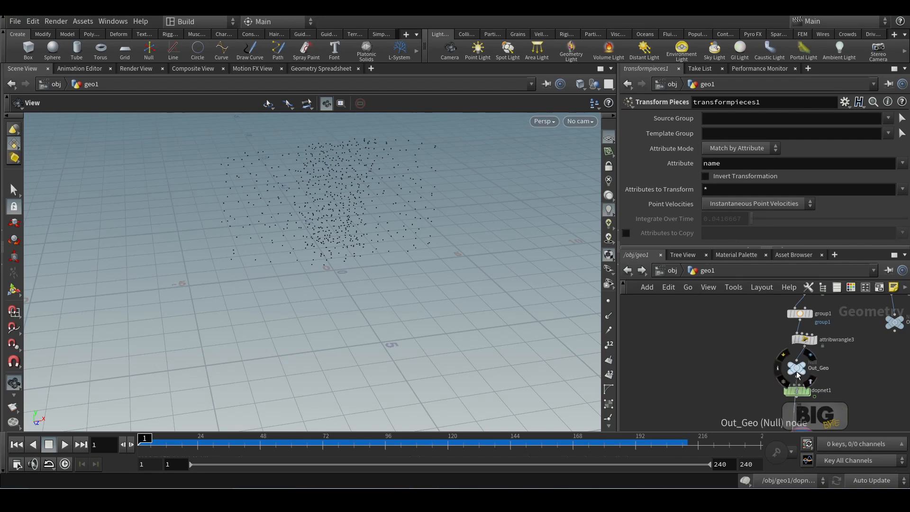
left_click_drag(797, 370, 741, 386)
middle_click_drag(691, 346, 671, 289)
middle_click_drag(764, 395, 728, 351)
left_click(755, 371)
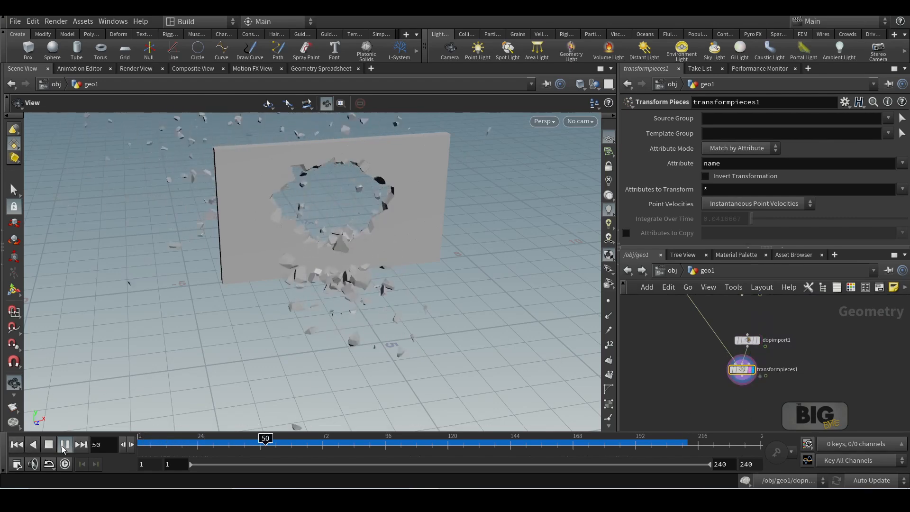
Play the simulation on transformpieces1 and examine the transformed wall pieces from a wider angle
left_click(64, 444)
left_click_drag(227, 332, 256, 356)
right_click_drag(256, 357, 201, 311)
middle_click_drag(201, 311, 166, 284)
middle_click_drag(664, 342, 675, 388)
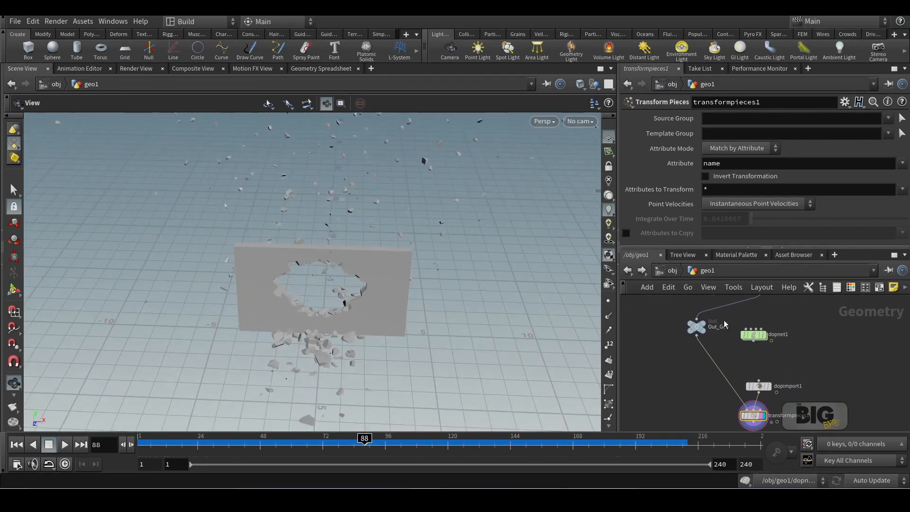
Examine the Out_Geo connection and inspect the broken edges around the wall's hole up close from several angles
mouse_move(692, 332)
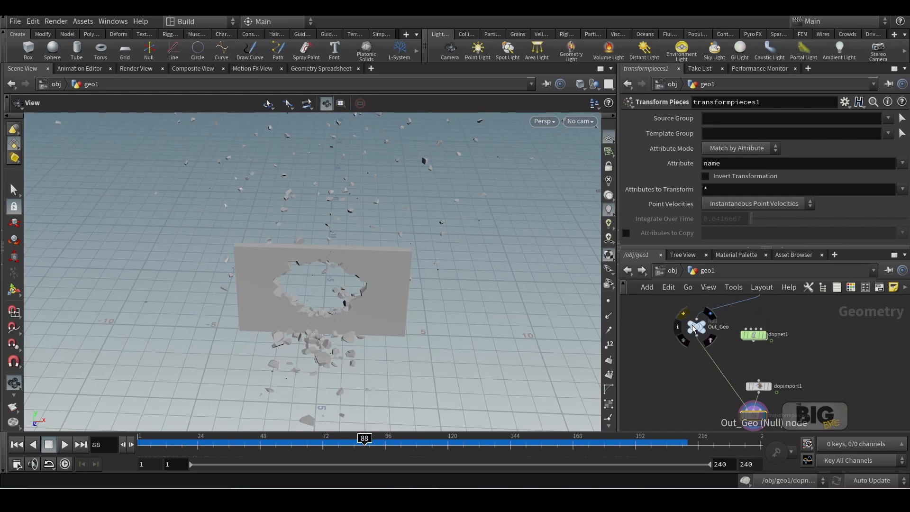
middle_click_drag(694, 362, 677, 343)
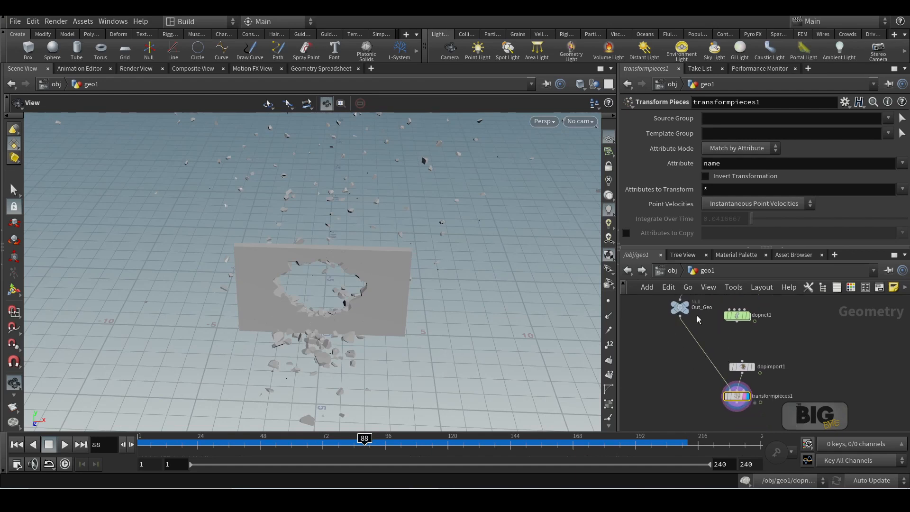
key("Tab")
key("Escape")
scroll(410, 319, "up", 5)
scroll(450, 298, "up", 3)
left_click_drag(340, 289, 450, 255)
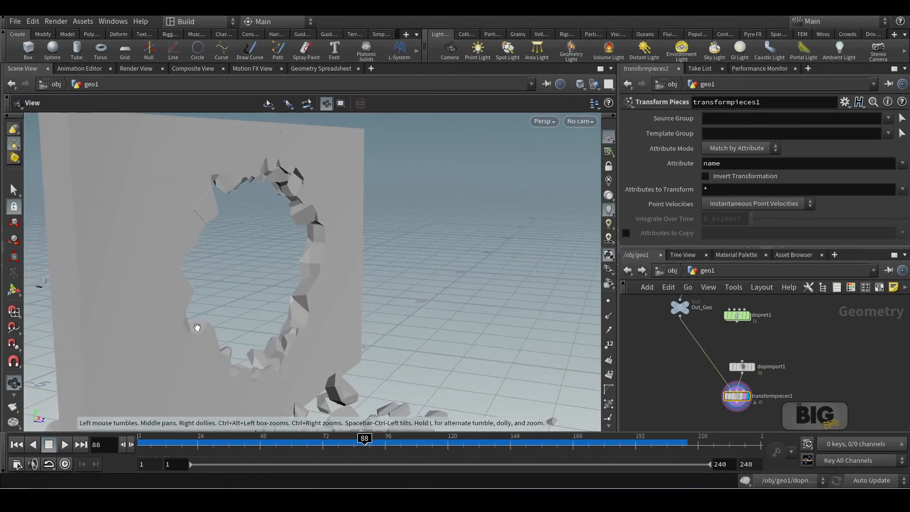
left_click_drag(197, 327, 179, 217)
scroll(156, 161, "up", 3)
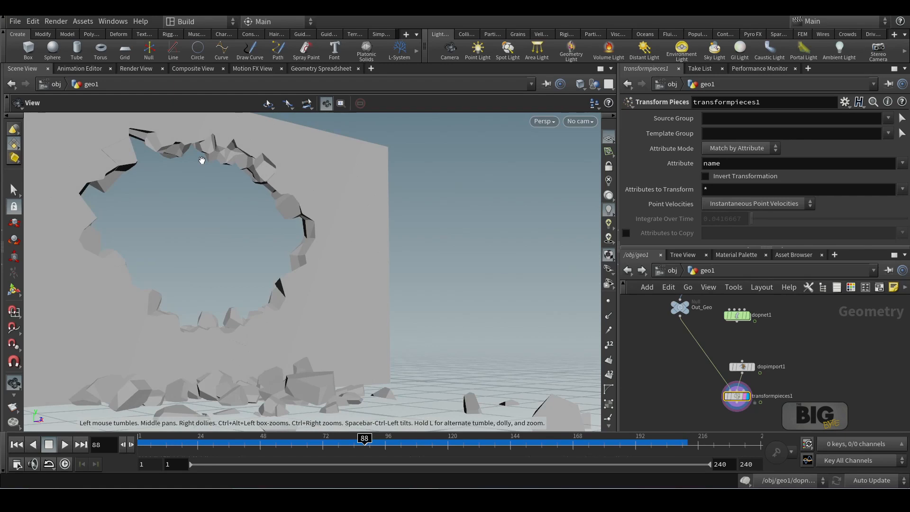
middle_click_drag(202, 160, 290, 229)
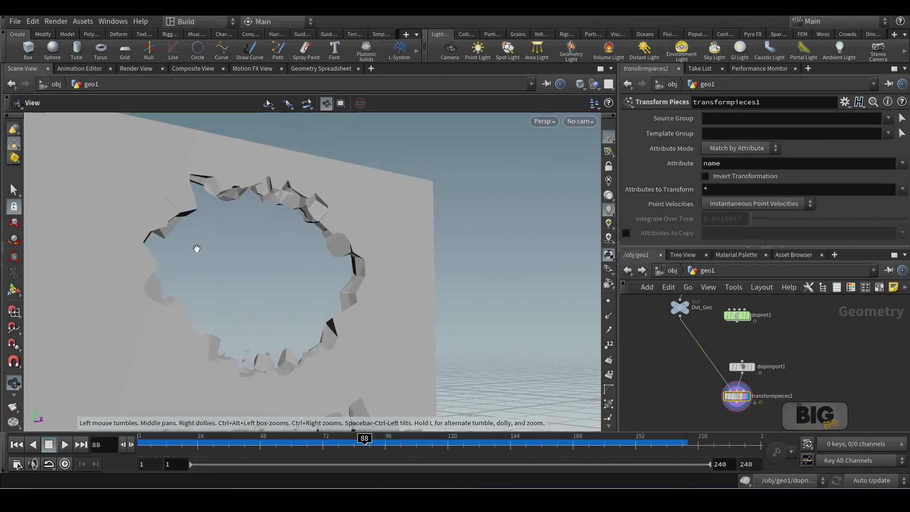
left_click_drag(592, 360, 592, 339)
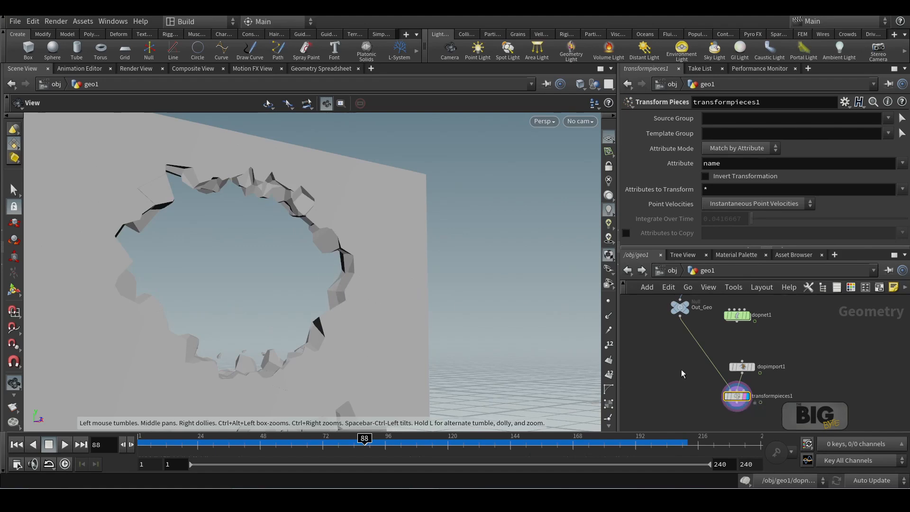
Insert an RBD Interior Detail node on the wire between Out_Geo and transformpieces1
key("Tab")
type("rbd")
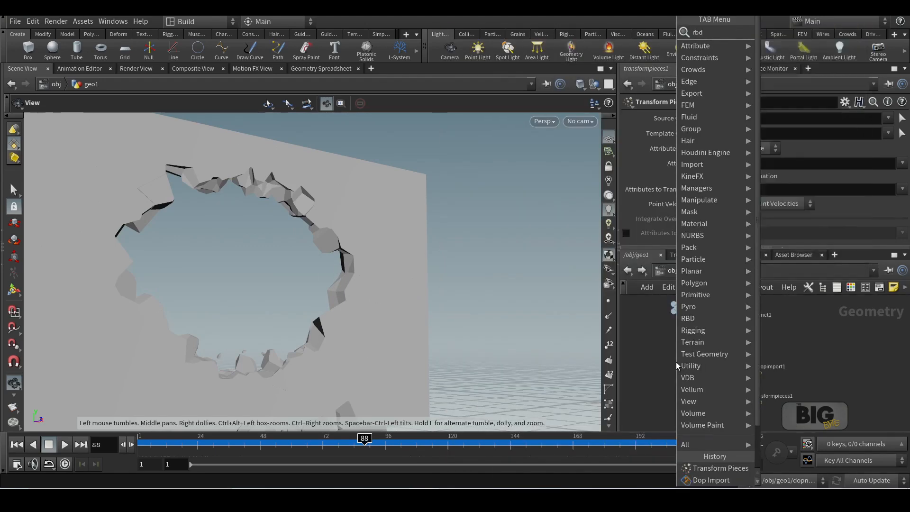
type(" m")
key("Return")
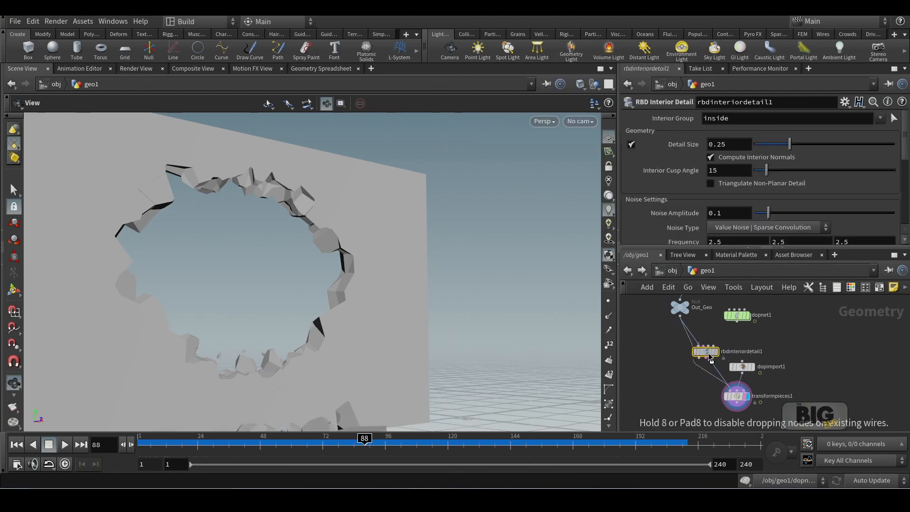
left_click(709, 354)
left_click_drag(708, 355, 697, 355)
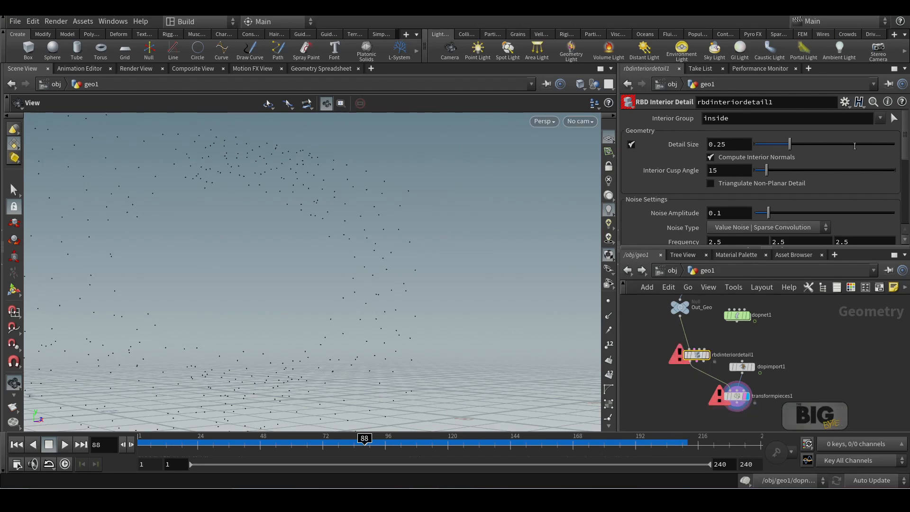
Inspect the parameters and error information of rbdinteriordetail1 and transformpieces1
scroll(881, 180, "down", 2)
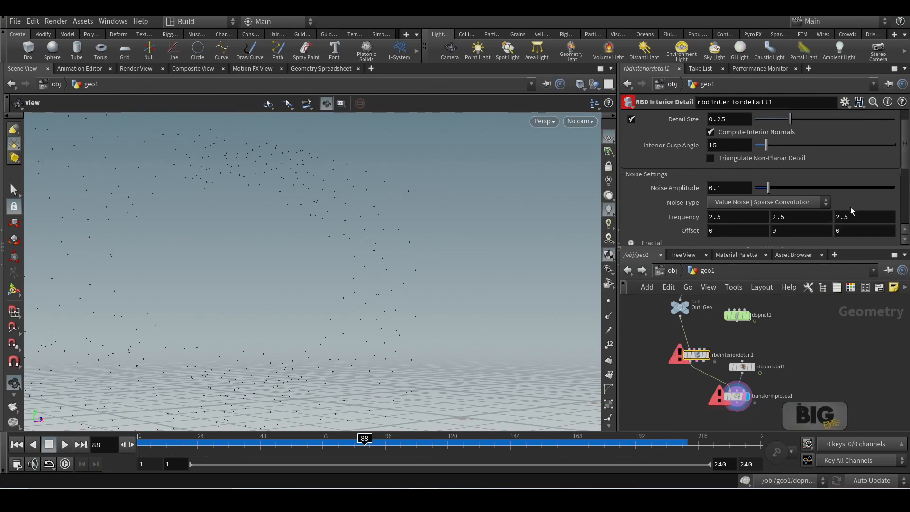
left_click(737, 395)
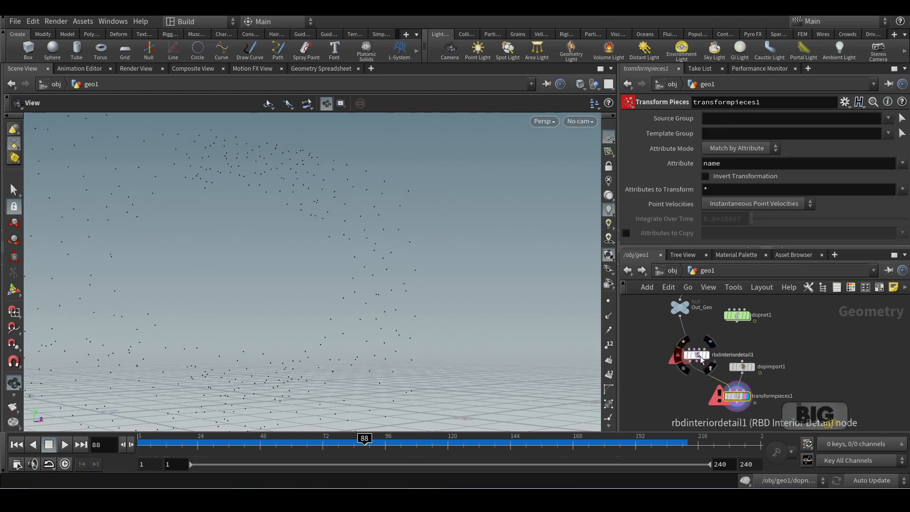
left_click(700, 357)
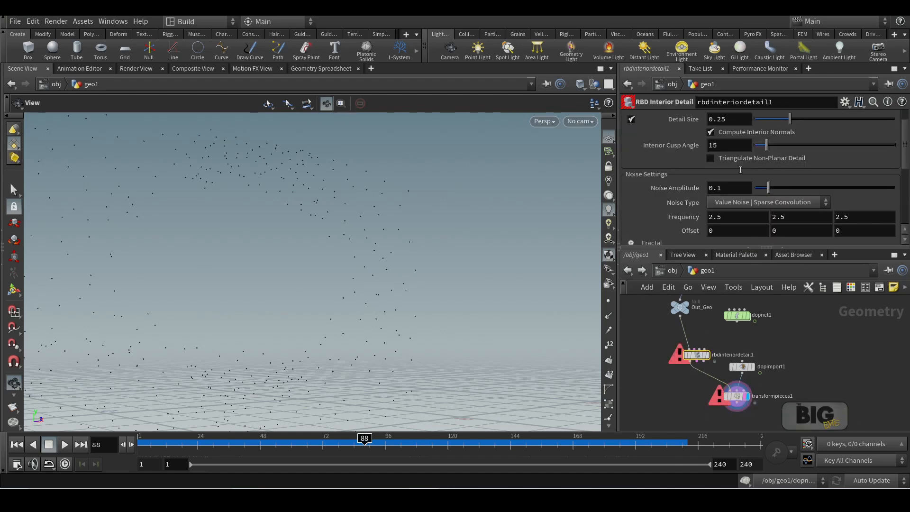
middle_click(702, 361)
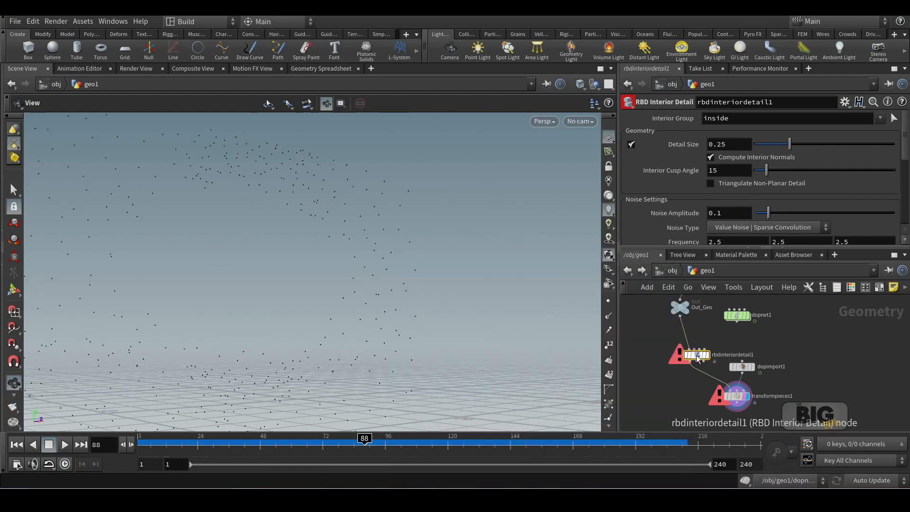
Rewire the input of rbdinteriordetail1 so it comes from voronoifracture1, before the assemble1 node, instead of Out_Geo
scroll(637, 396, "up", 5)
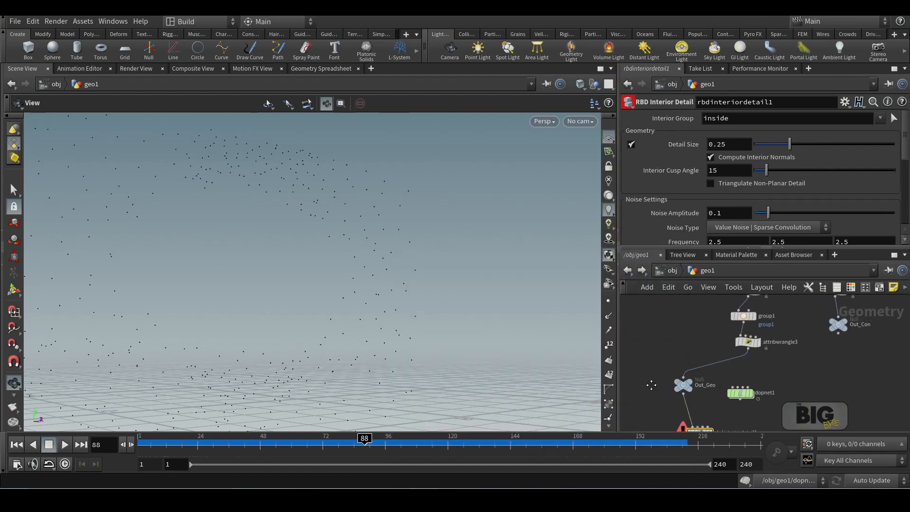
middle_click_drag(711, 374, 711, 381)
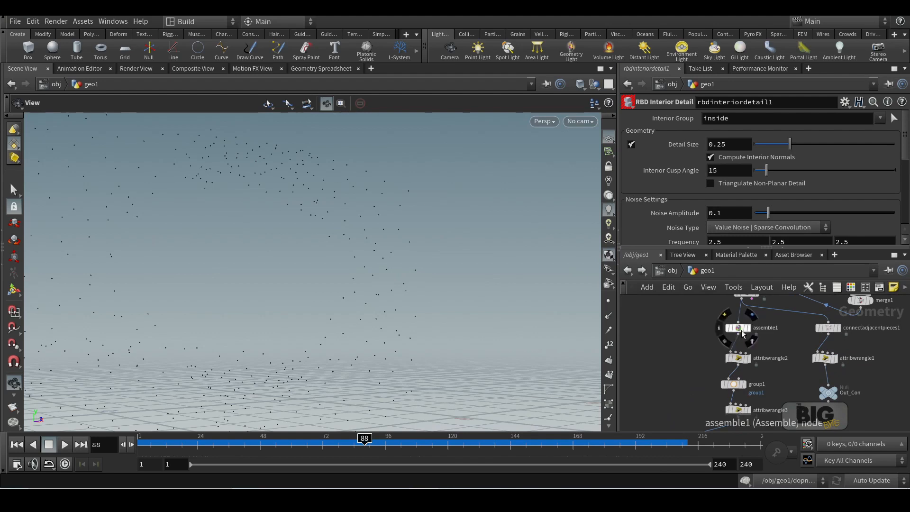
left_click(738, 322)
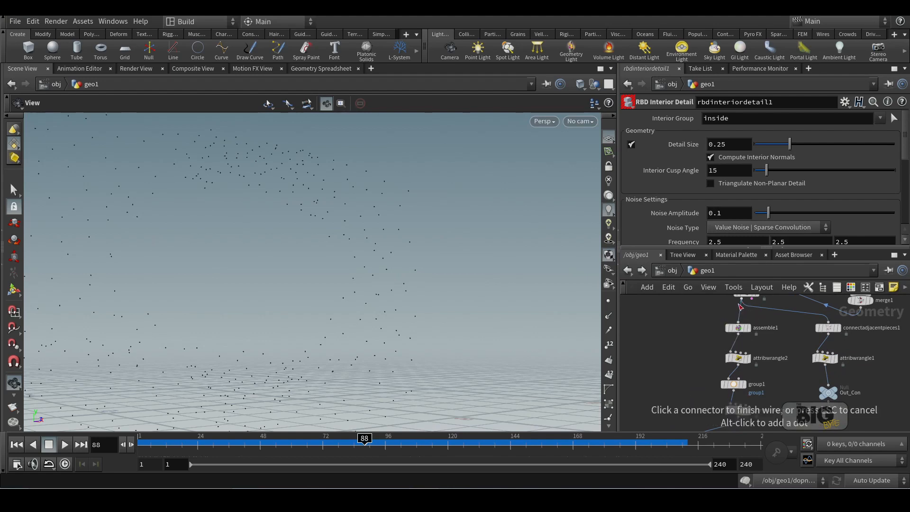
middle_click_drag(672, 346, 740, 264)
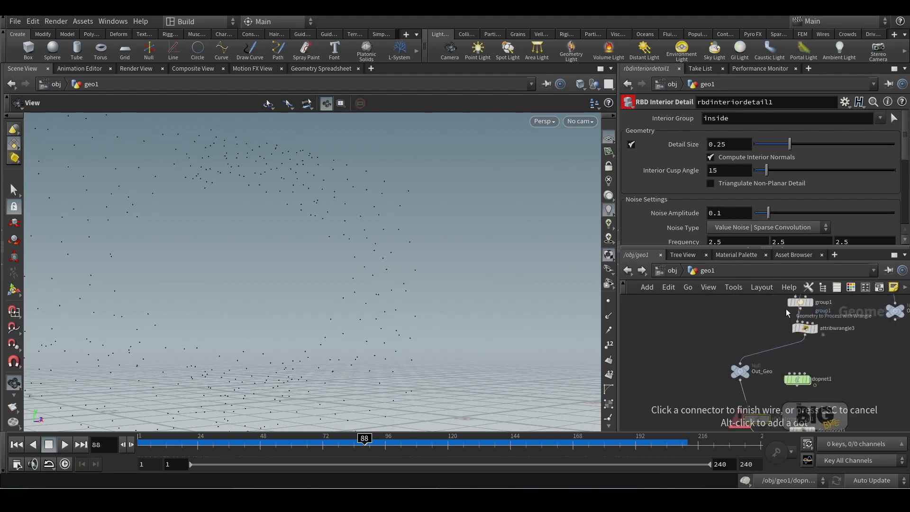
middle_click_drag(686, 348, 685, 408)
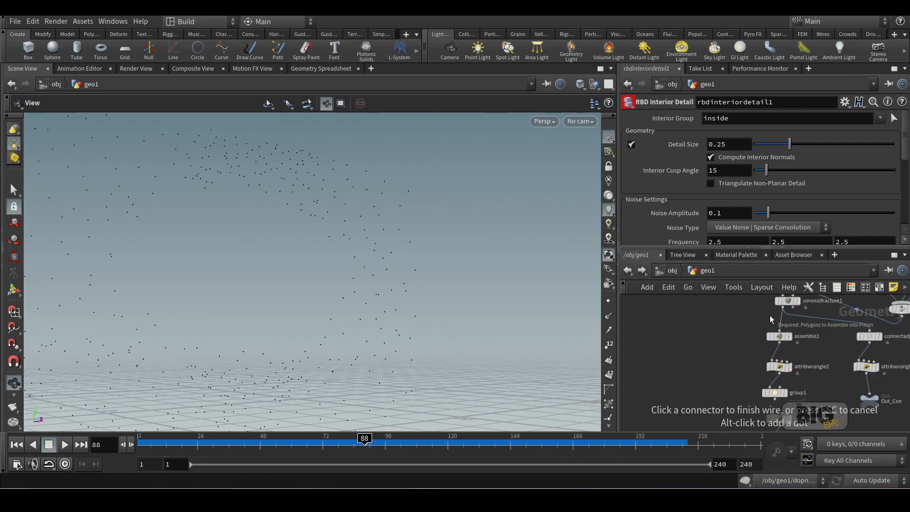
middle_click_drag(706, 374, 753, 259)
middle_click_drag(724, 354, 720, 311)
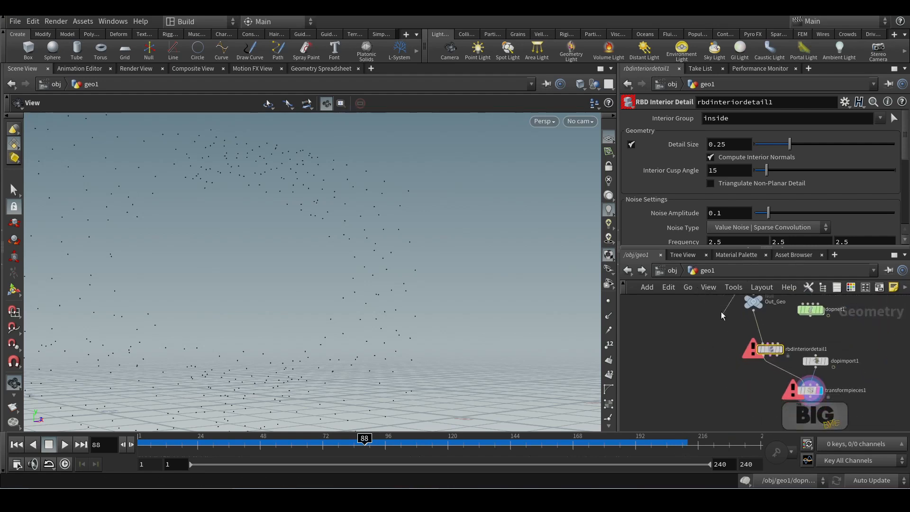
left_click(763, 382)
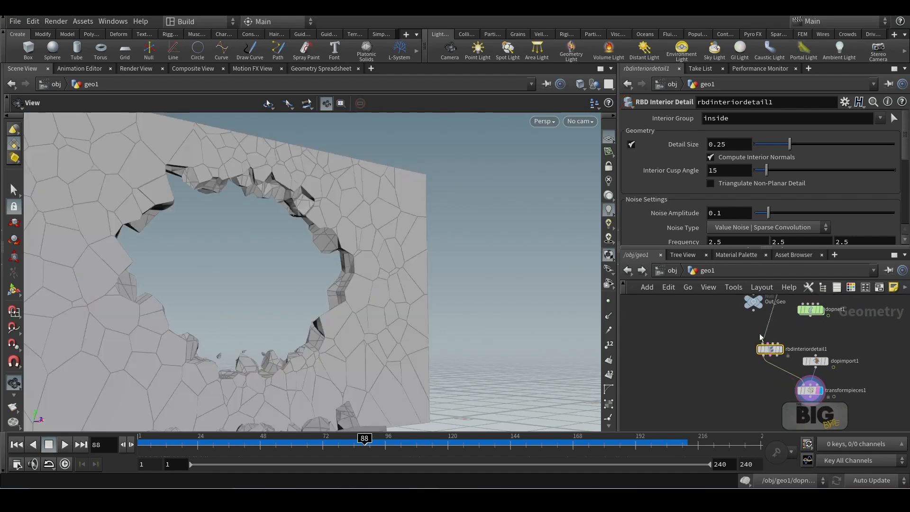
Set the Detail Size of rbdinteriordetail1 to 0.05 while viewing the broken edges of the wall
left_click_drag(424, 328, 364, 357)
right_click_drag(363, 357, 556, 325)
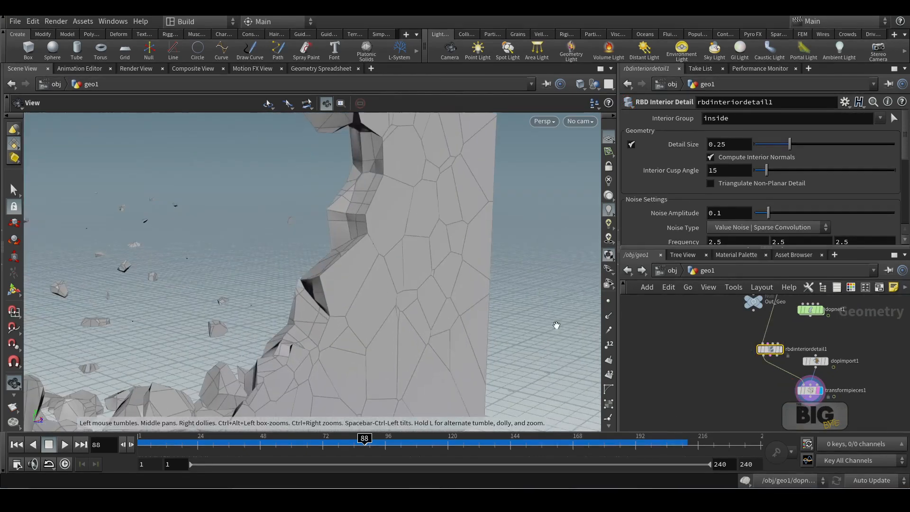
right_click(556, 324)
left_click(430, 243)
left_click_drag(439, 235, 353, 272)
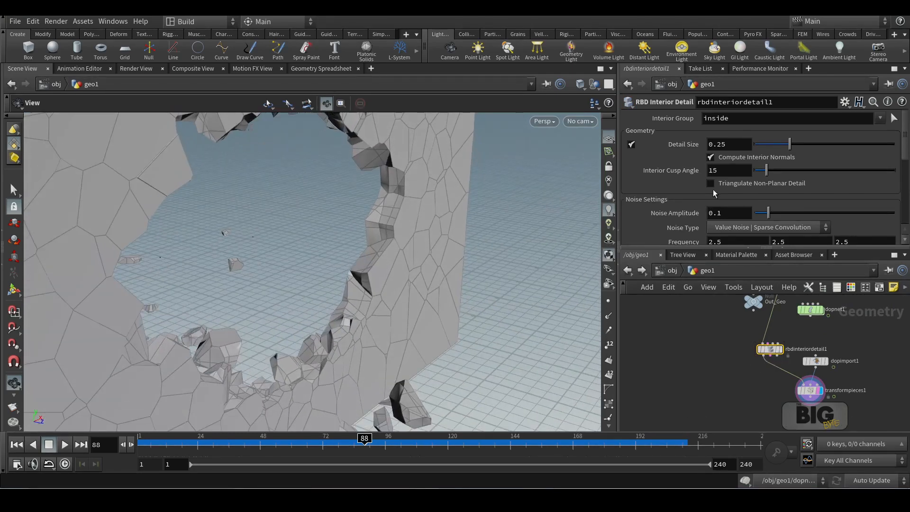
key("BackSpace")
key("BackSpace")
type("05")
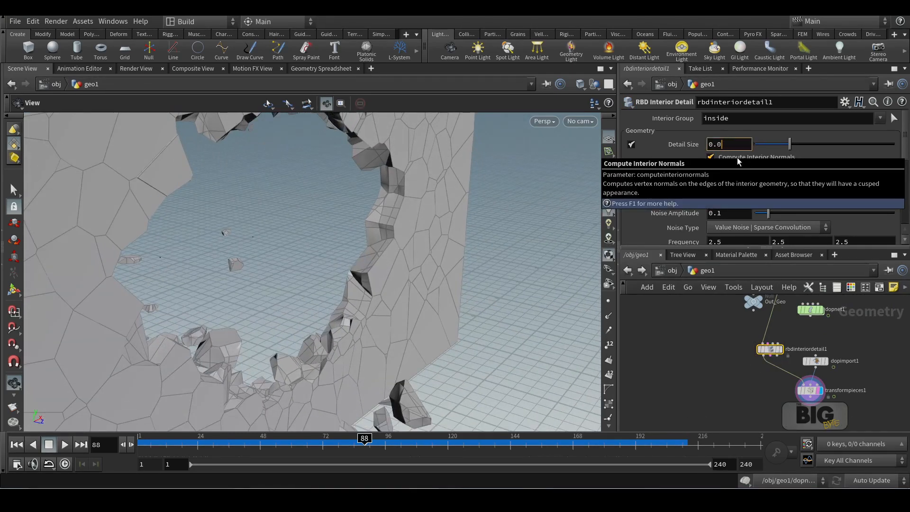
key("Return")
Set the Noise Amplitude of rbdinteriordetail1 to 0.3 and inspect the roughened edges around the hole
left_click_drag(354, 223, 473, 266)
scroll(687, 180, "down", 3)
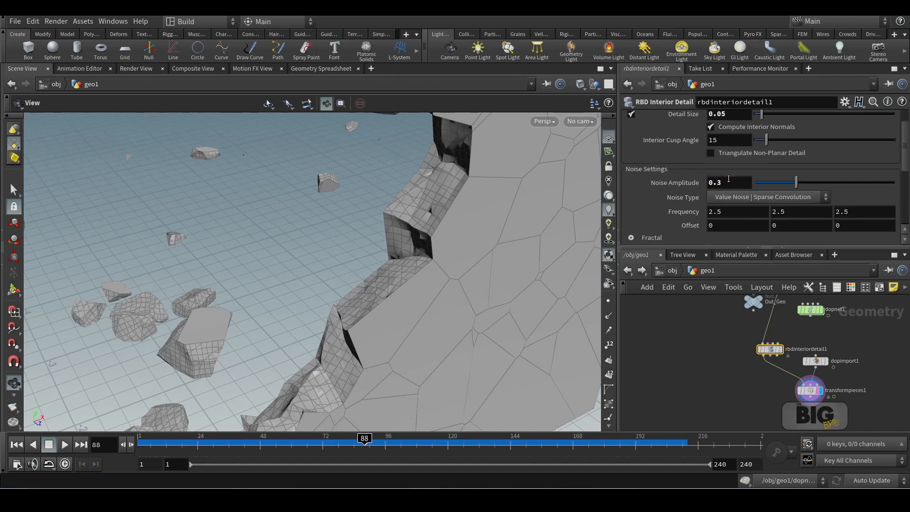
left_click_drag(487, 195, 573, 225)
right_click(441, 217)
left_click(387, 216)
Review the noise, displacement scaling and geometry parameters of rbdinteriordetail1
scroll(705, 203, "down", 4)
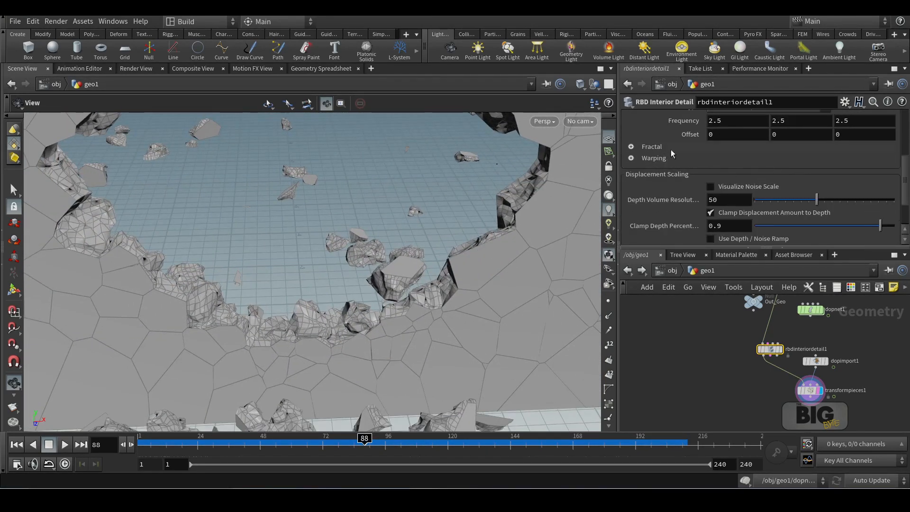
scroll(690, 155, "up", 2)
scroll(689, 155, "down", 4)
scroll(690, 155, "up", 3)
scroll(779, 169, "down", 4)
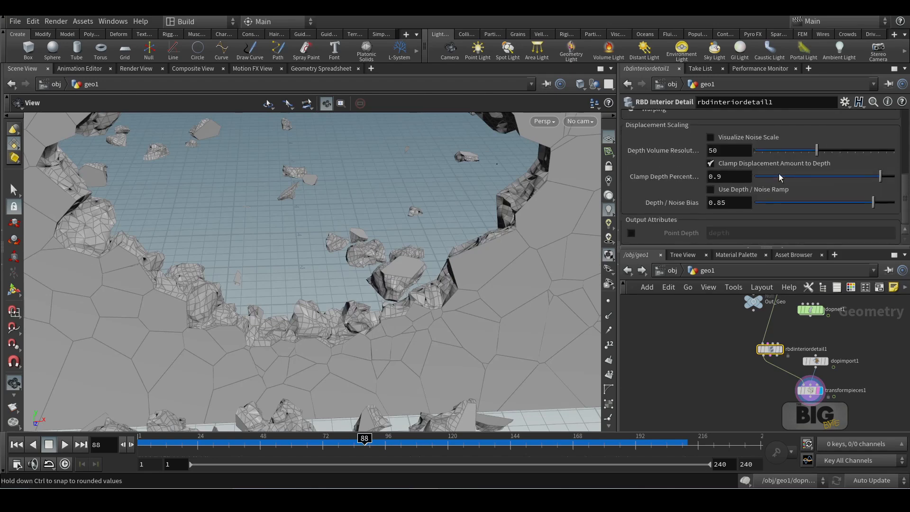
scroll(721, 136, "up", 5)
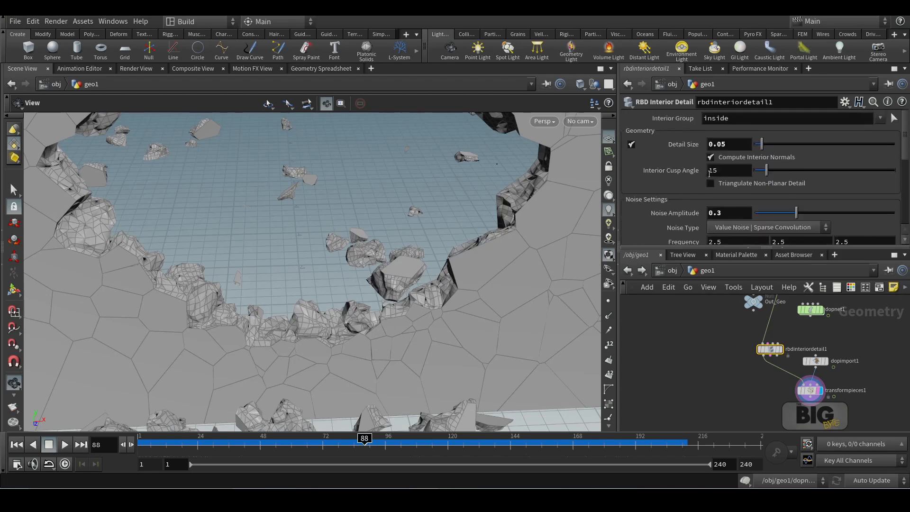
scroll(436, 231, "down", 3)
Select transformpieces1 and play the simulation from the first frame with the whole wall in view
left_click(809, 390)
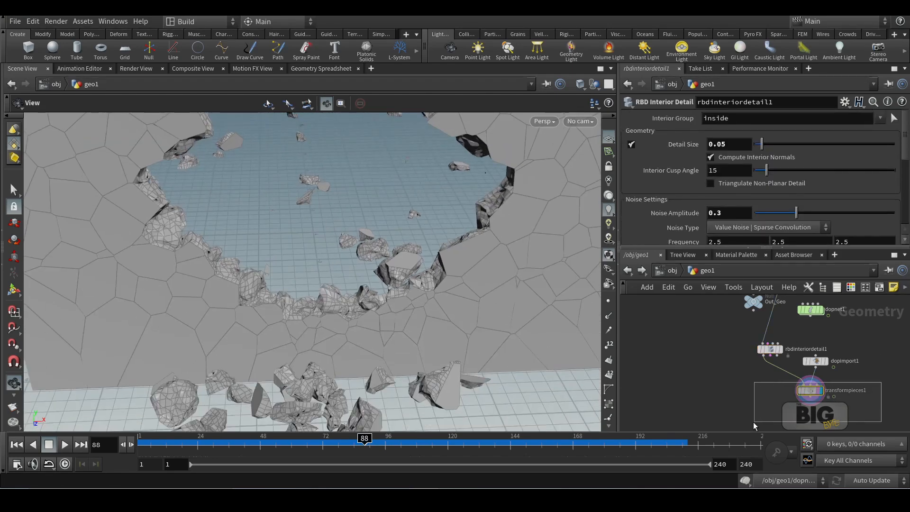
left_click_drag(364, 322, 361, 277)
scroll(390, 331, "down", 3)
left_click_drag(334, 351, 313, 331)
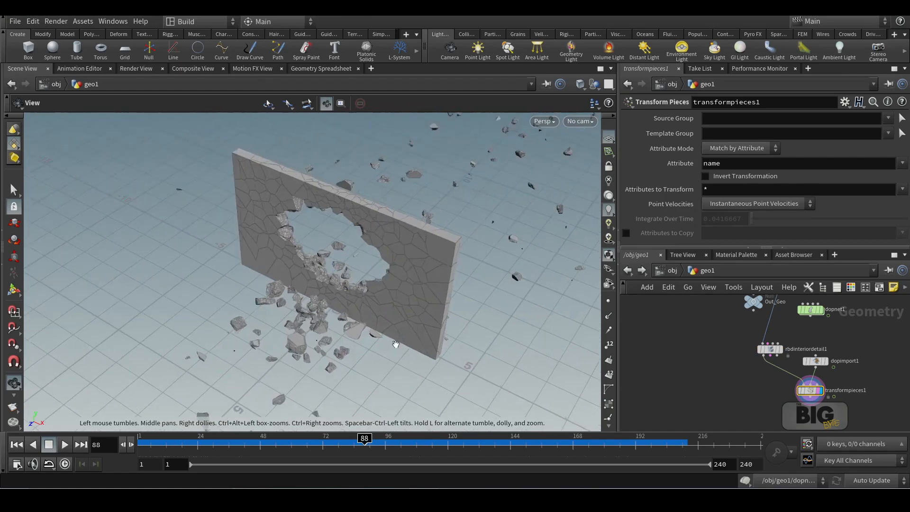
left_click(17, 444)
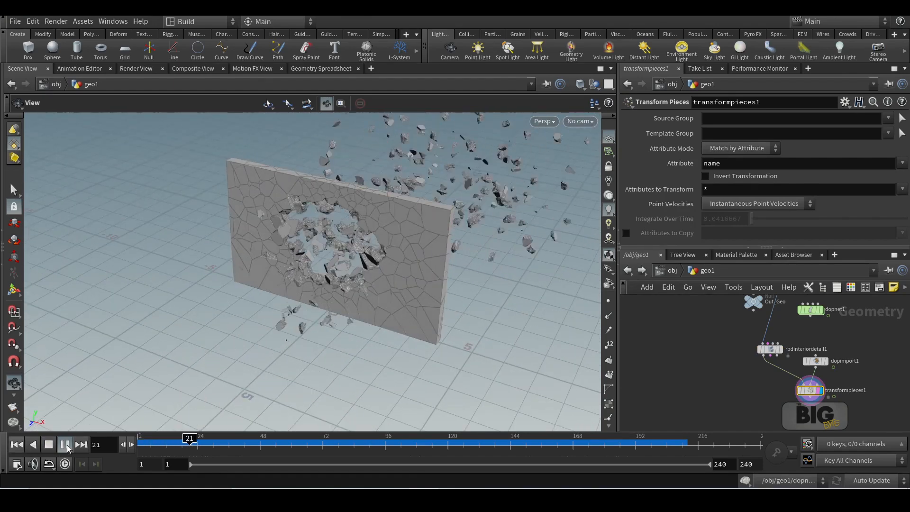
left_click(67, 447)
middle_click_drag(390, 237, 279, 245)
Duplicate dopimport1, place the copy beside the original and set its Object Mask to rbdobject1
middle_click_drag(745, 384, 675, 344)
middle_click_drag(802, 352, 772, 409)
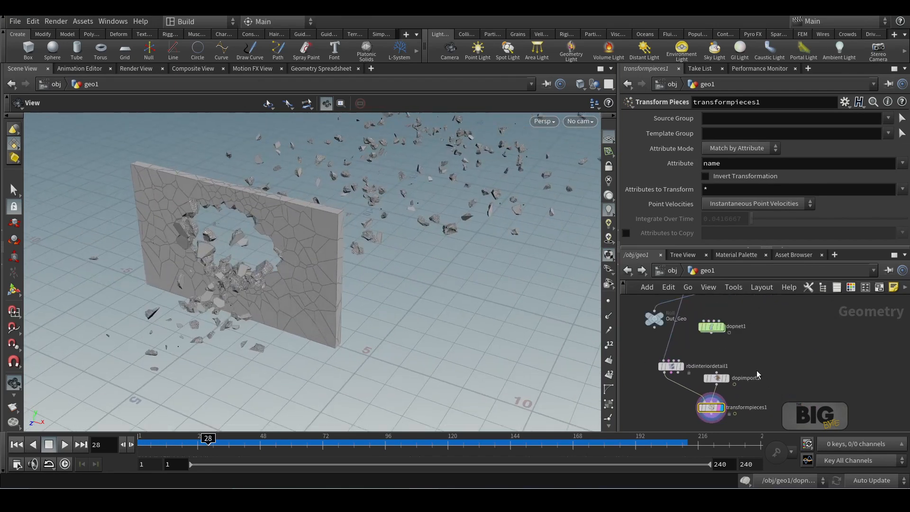
left_click_drag(721, 379, 774, 389, "alt")
middle_click_drag(773, 356, 743, 339)
mouse_move(739, 369)
left_mouse_down()
mouse_move(685, 361)
mouse_move(745, 366)
left_mouse_up()
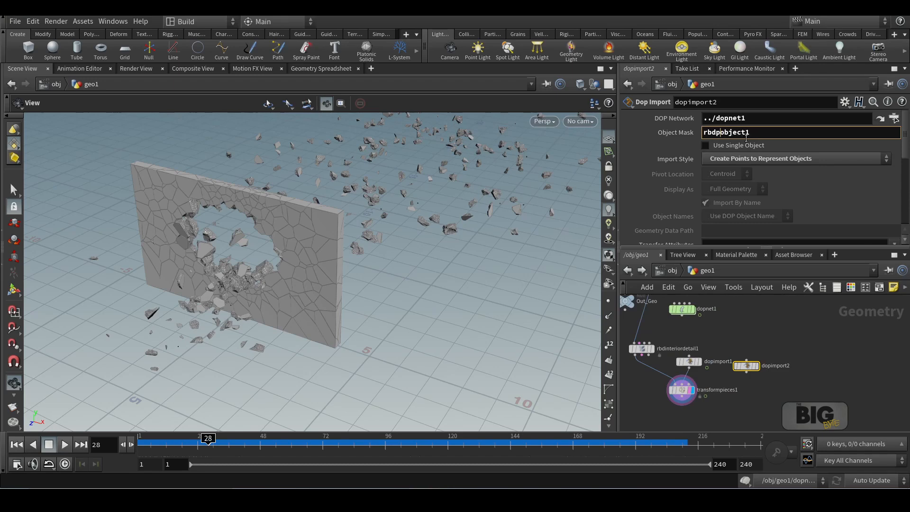
Check the name and SOP path of the sphere's RBD object inside dopnet1, and return to geo1
double_click(681, 309)
left_click(774, 336)
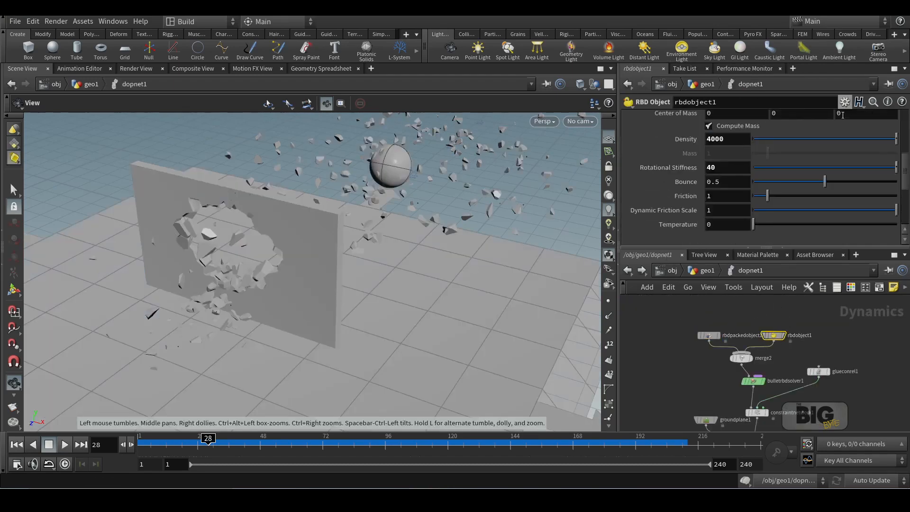
scroll(742, 134, "up", 5)
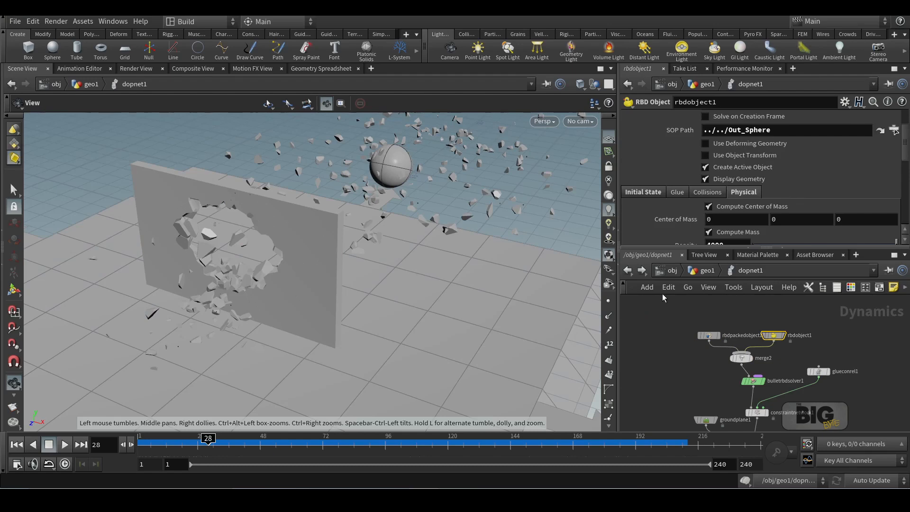
left_click(706, 270)
Display dopimport2 and set its Import Style to Fetch Geometry from DOP Network
left_click(761, 357)
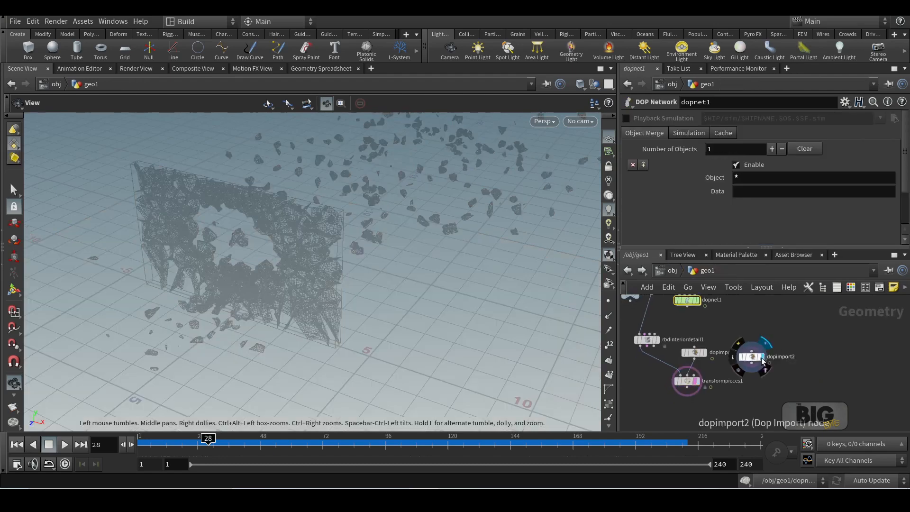
left_click_drag(809, 348, 746, 381)
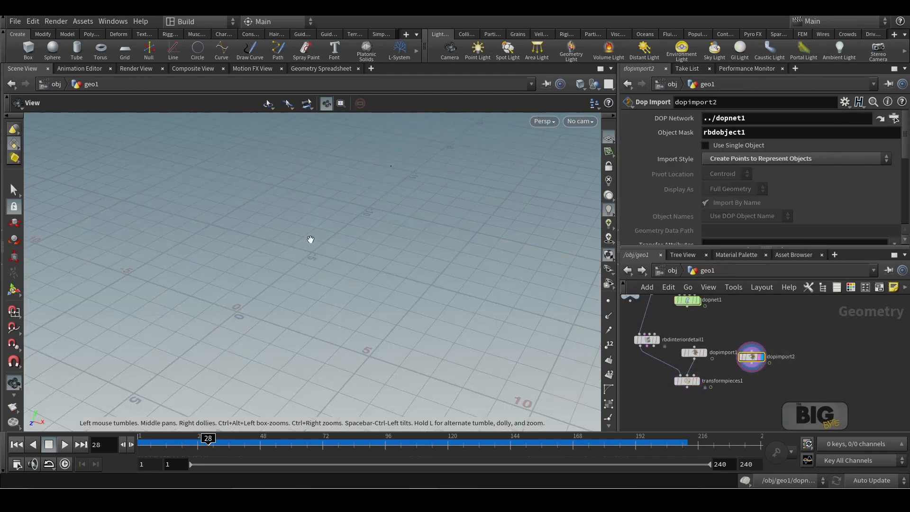
scroll(284, 250, "down", 4)
middle_click_drag(258, 260, 488, 241)
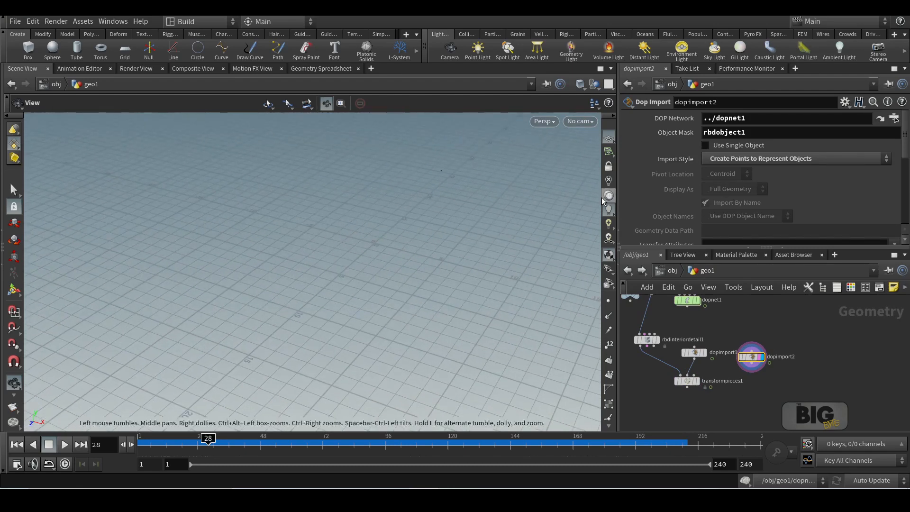
middle_click_drag(421, 238, 485, 199)
left_click(777, 158)
left_click(779, 186)
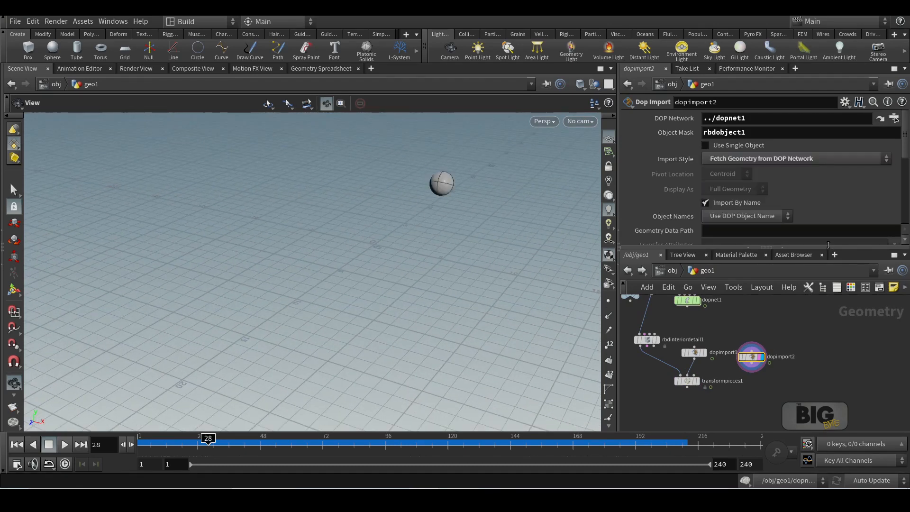
middle_click_drag(436, 146, 325, 342)
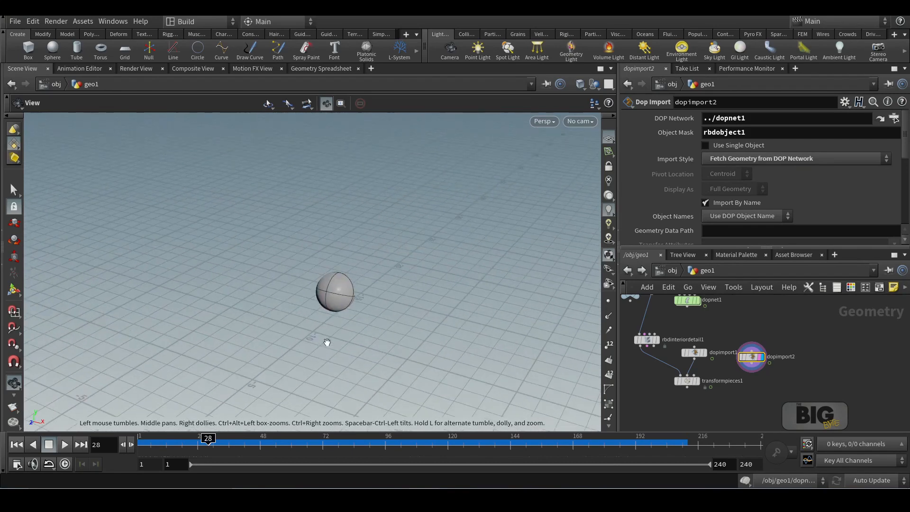
Add a Merge node below transformpieces1, connect transformpieces1 and dopimport2 to it, and display the merged result
key("Tab")
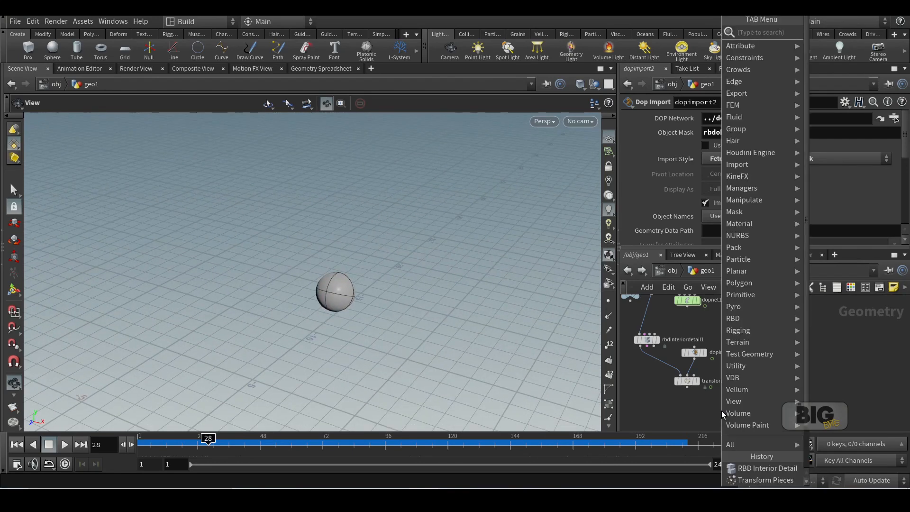
key("Return")
left_click(721, 411)
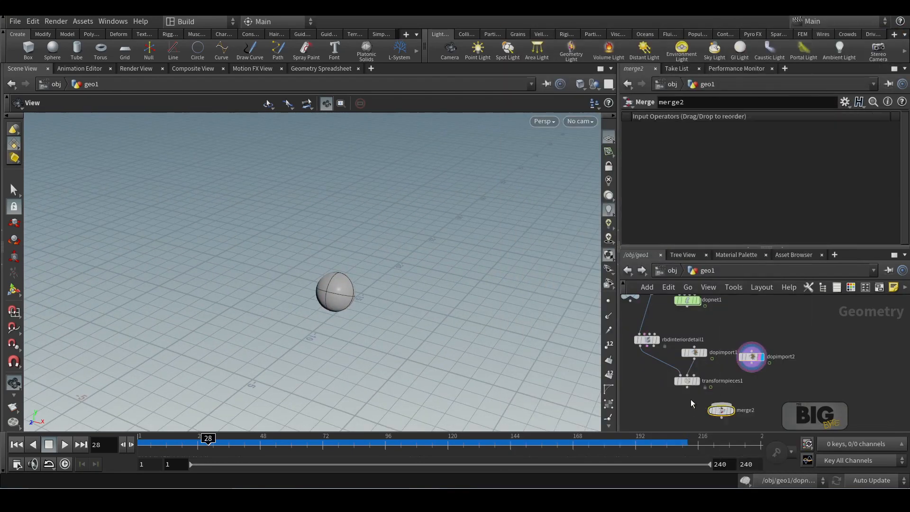
left_click_drag(687, 387, 721, 404)
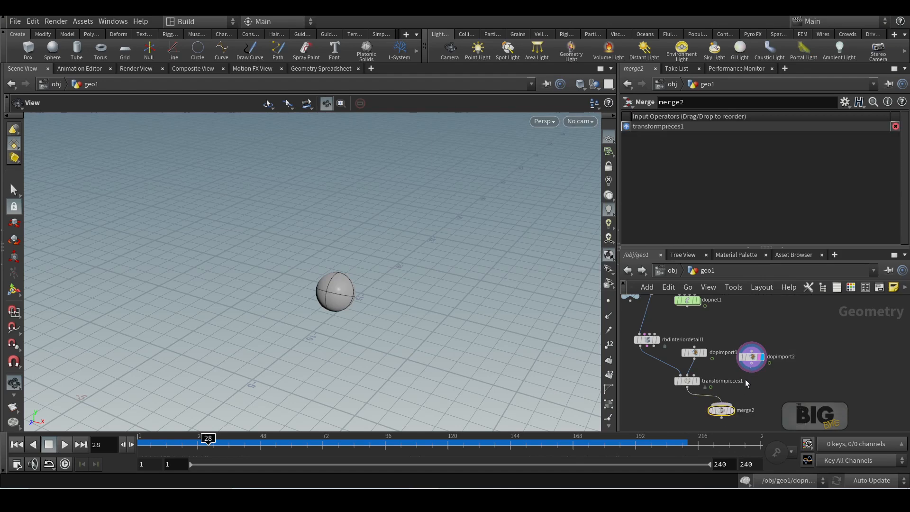
left_click(751, 364)
left_click(721, 403)
left_click(729, 411)
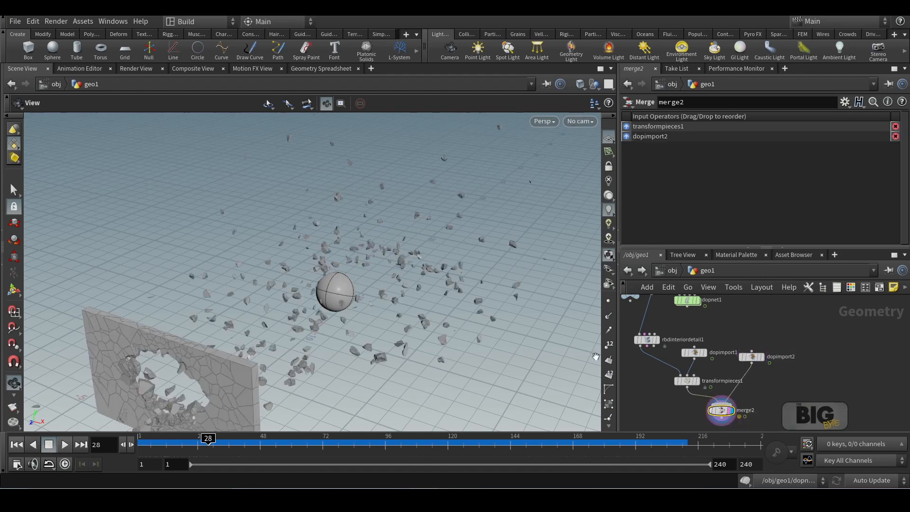
Play the merged wall and sphere simulation from frame 1, and inspect the broken hole up close
left_click_drag(549, 349, 404, 289)
right_click_drag(405, 289, 335, 282)
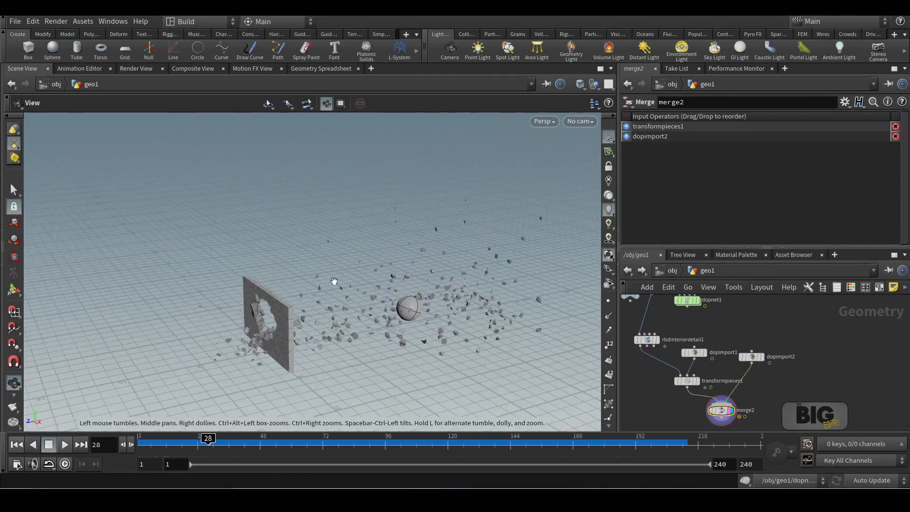
middle_click_drag(335, 282, 347, 232)
left_click_drag(347, 232, 336, 304)
left_click(16, 443)
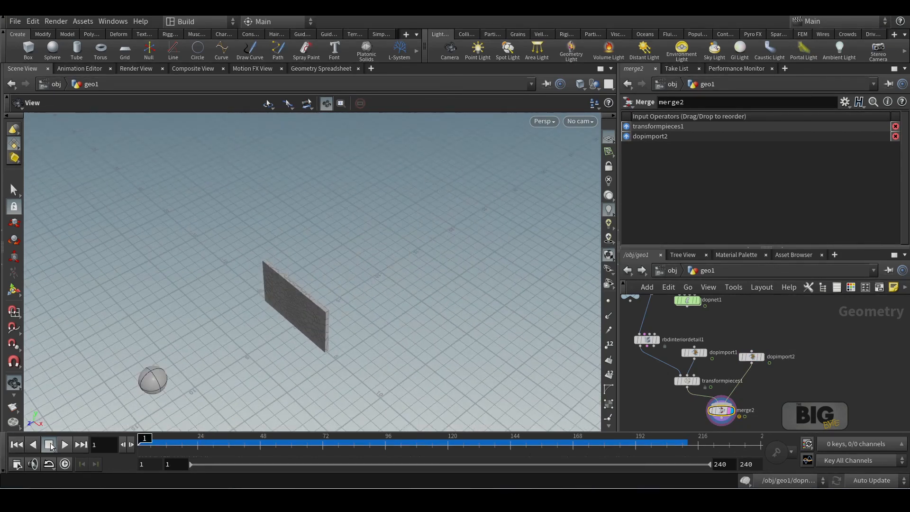
left_click(63, 446)
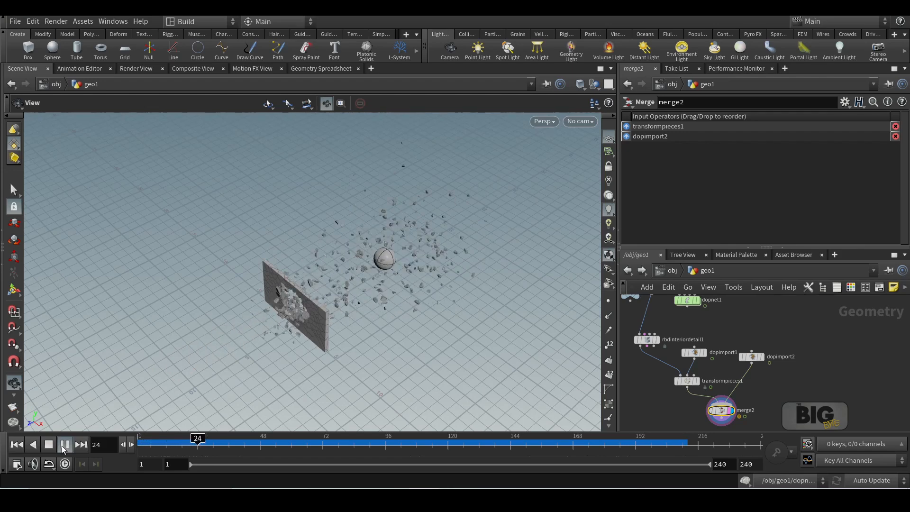
left_click(61, 445)
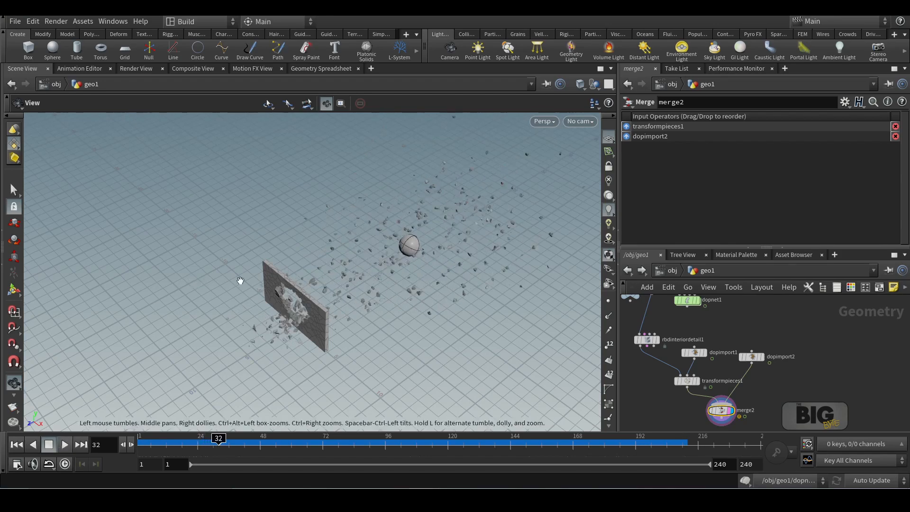
left_click_drag(240, 280, 333, 272)
right_click_drag(333, 272, 240, 180)
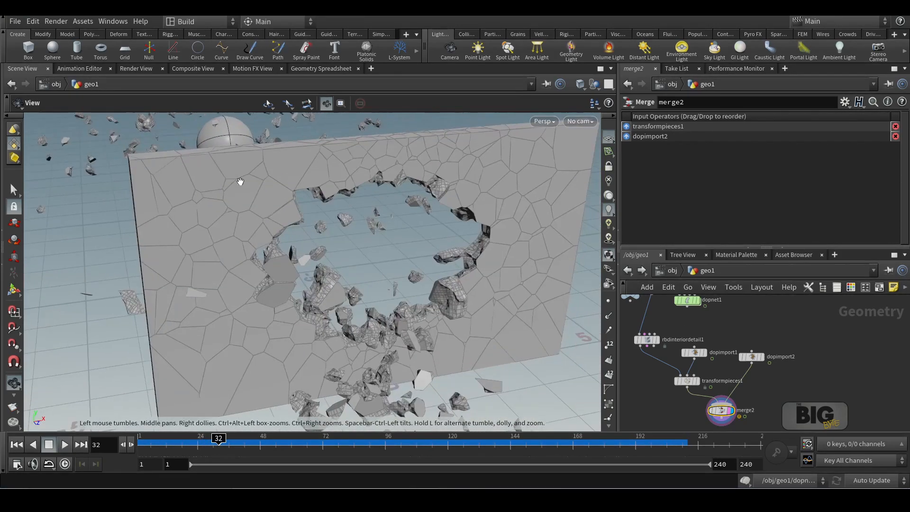
Examine the smashed wall, sphere and flying debris from several angles, then look inside dopnet1 and return to geo1
left_click_drag(263, 193, 358, 315)
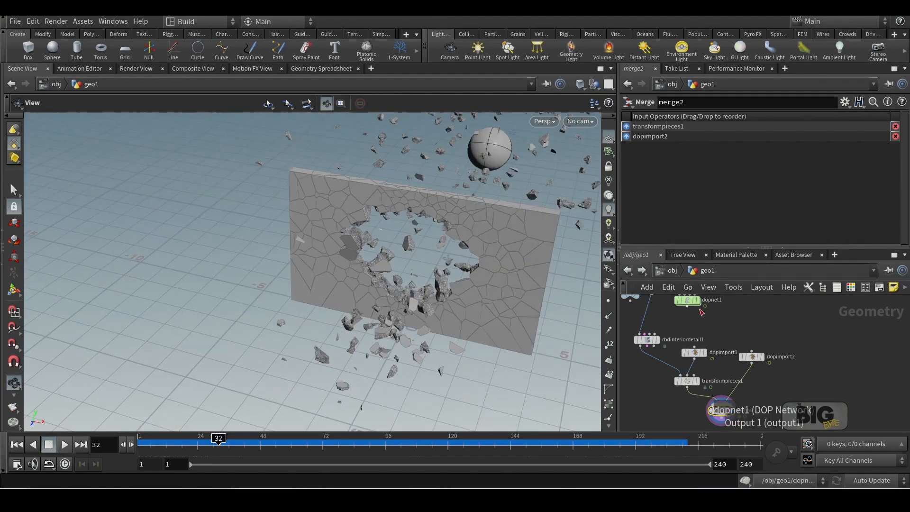
left_click_drag(482, 262, 410, 253)
left_click_drag(370, 237, 360, 278)
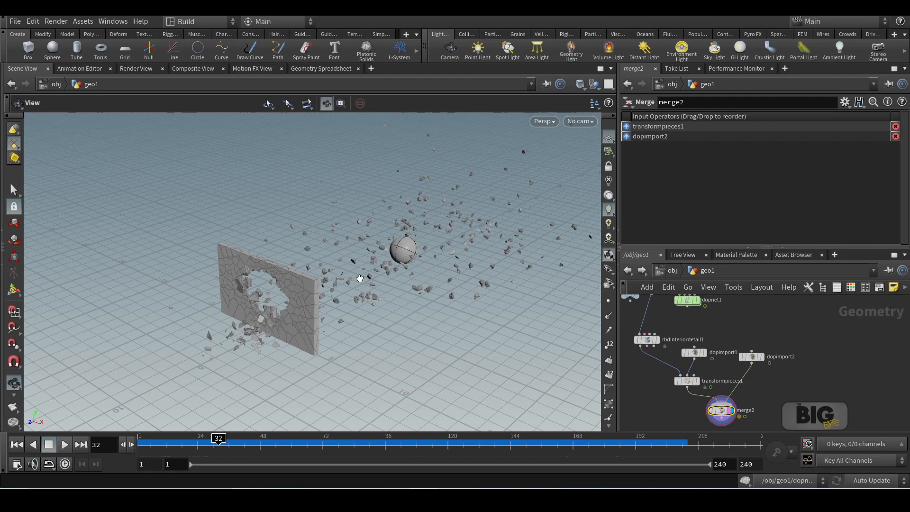
middle_click_drag(683, 343, 687, 371)
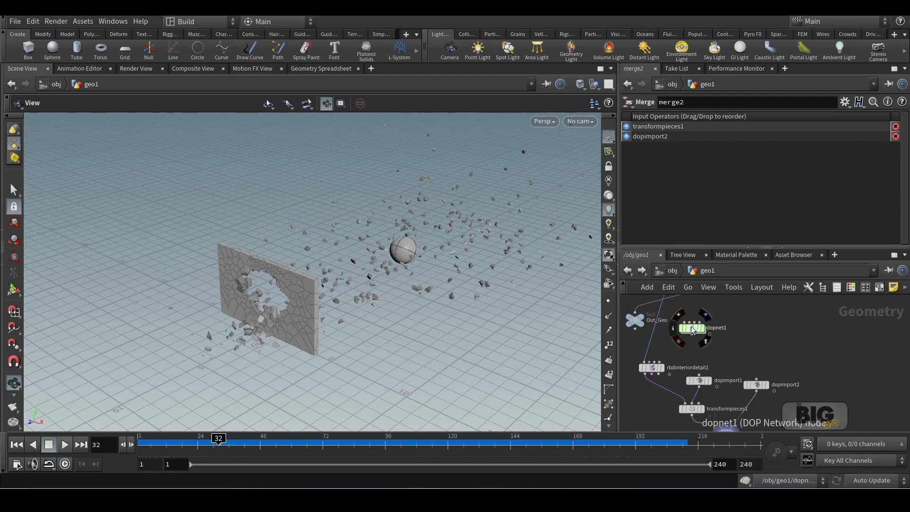
double_click(692, 330)
left_click(629, 270)
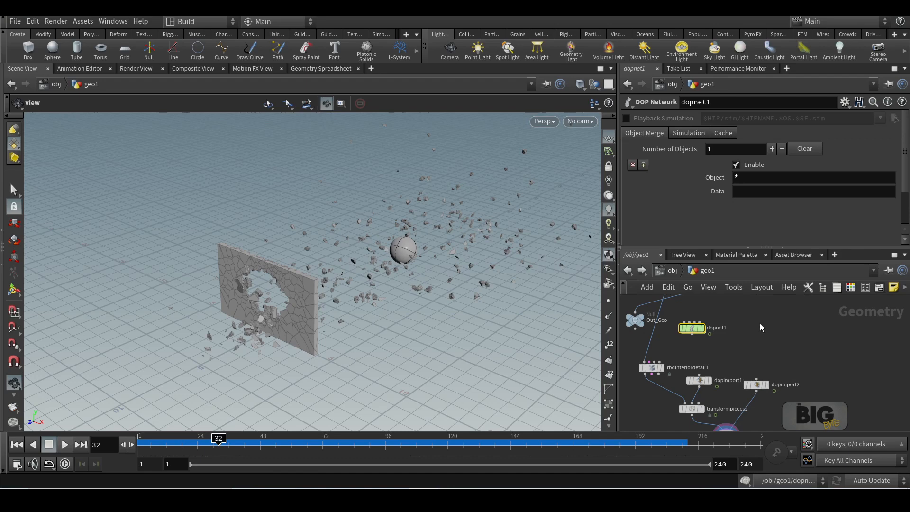
Review the settings of rbdinteriordetail1 and examine the fracture and constraint nodes further up the geo1 network
scroll(739, 325, "up", 1)
middle_click_drag(734, 355, 788, 351)
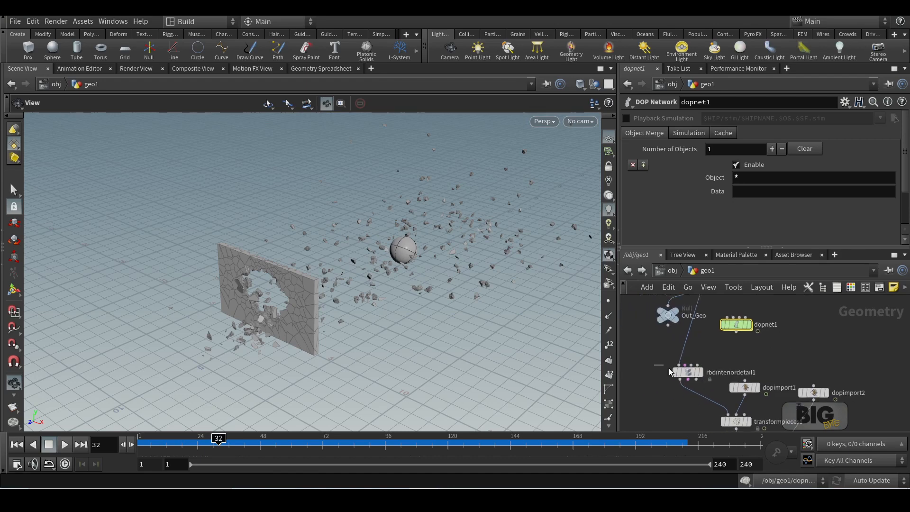
left_click(673, 371)
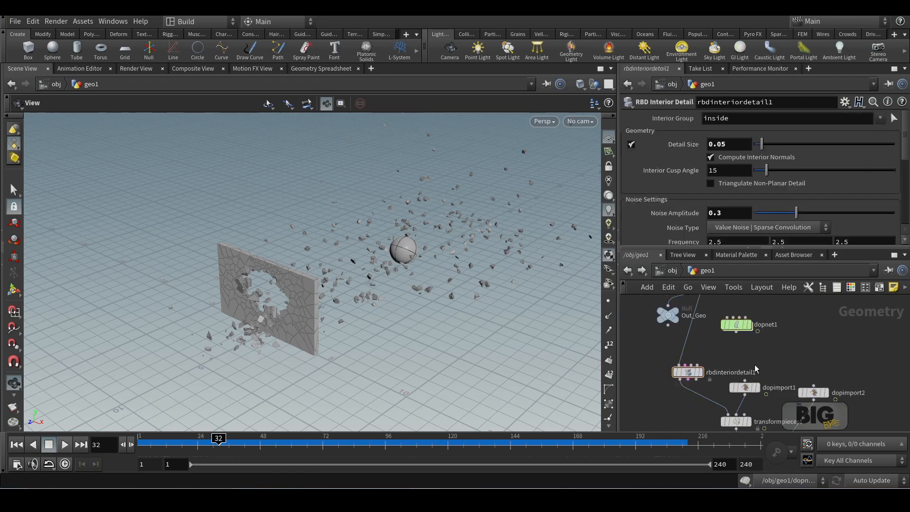
scroll(818, 317, "down", 3)
middle_click_drag(818, 316, 754, 428)
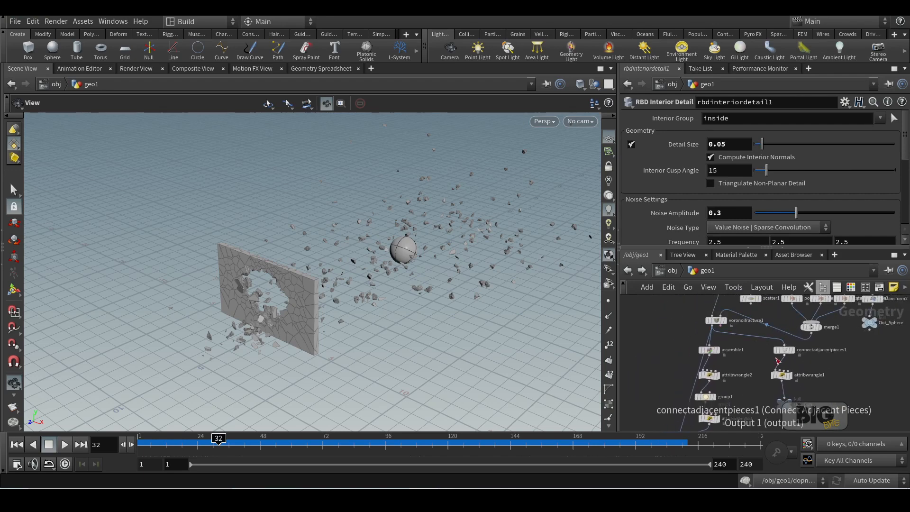